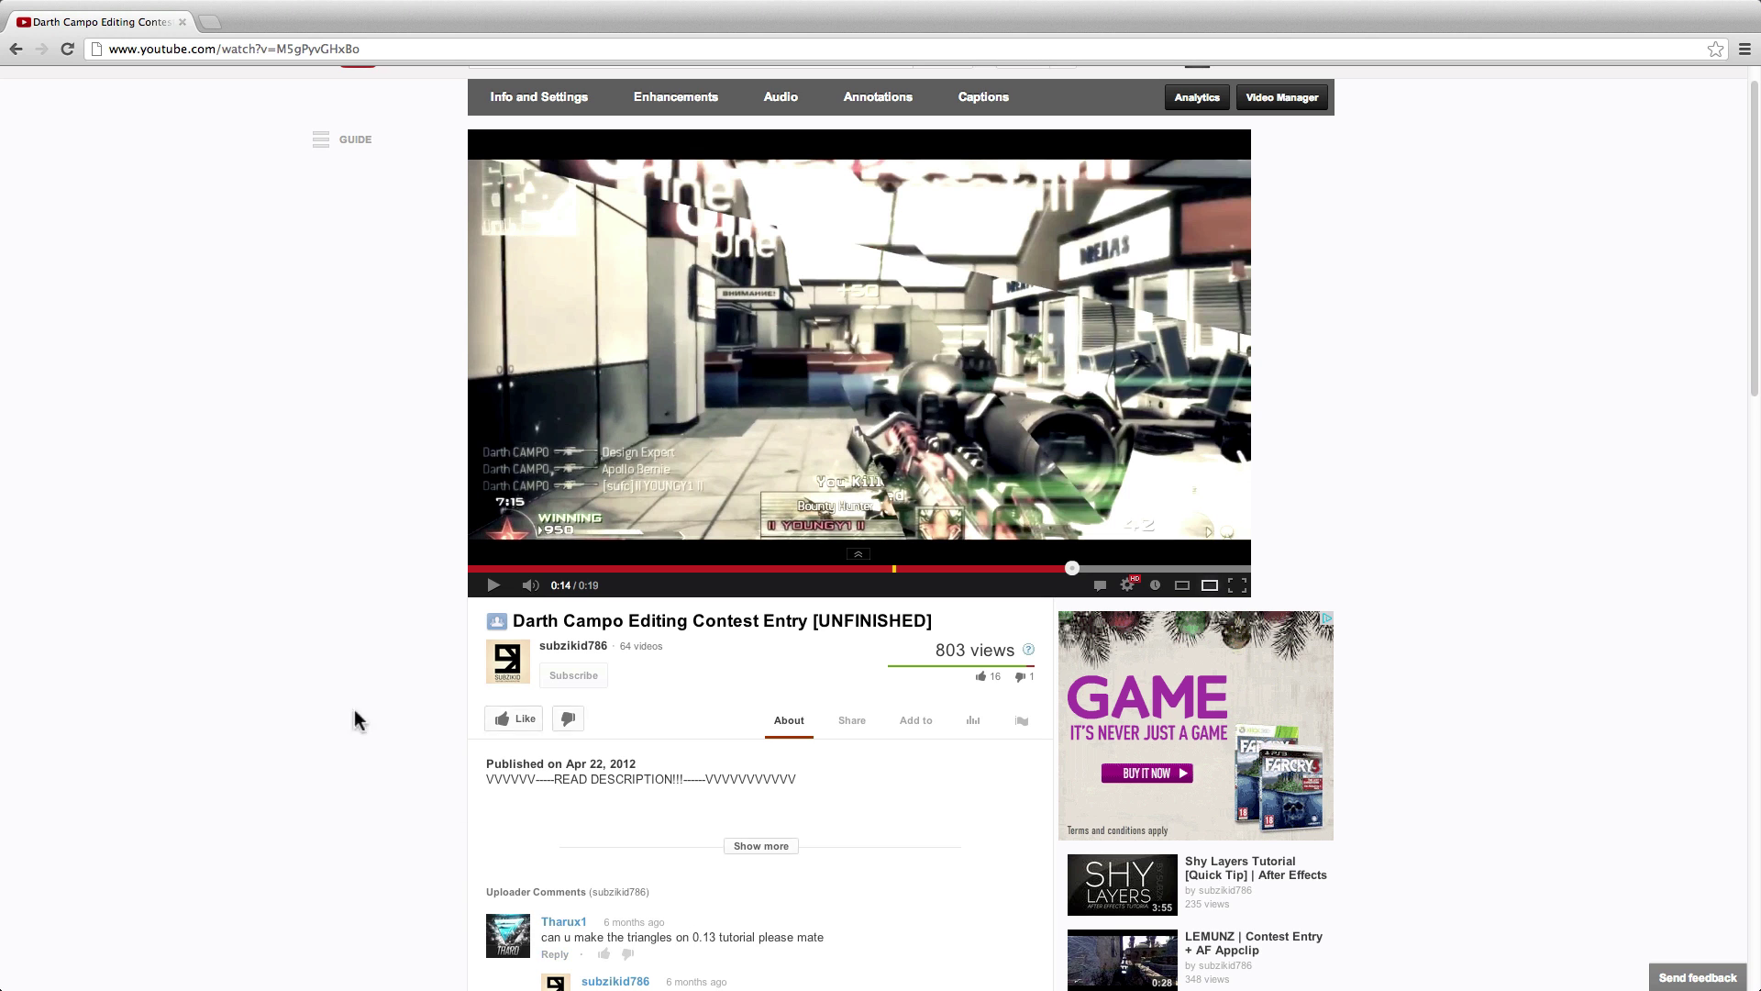
# Replay the YouTube glitch moment from 0:13, then switch to the After Effects desktop.
pyautogui.scroll(1, 933, 441)
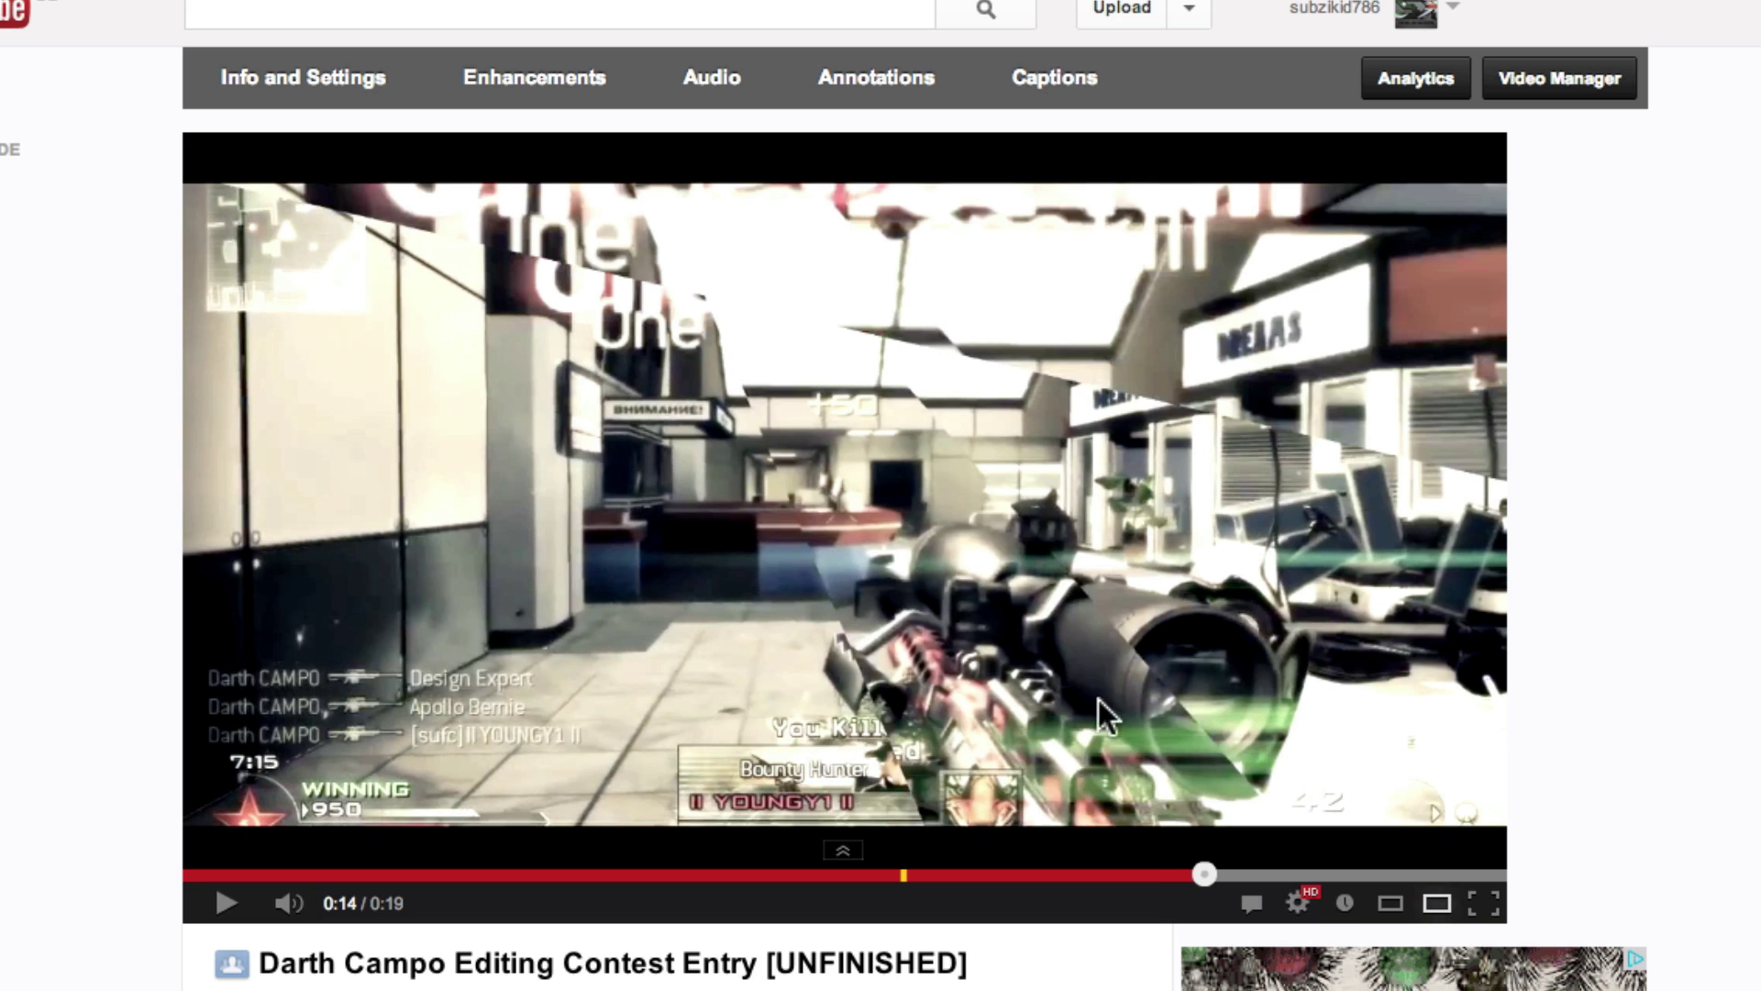
pyautogui.click(1134, 875)
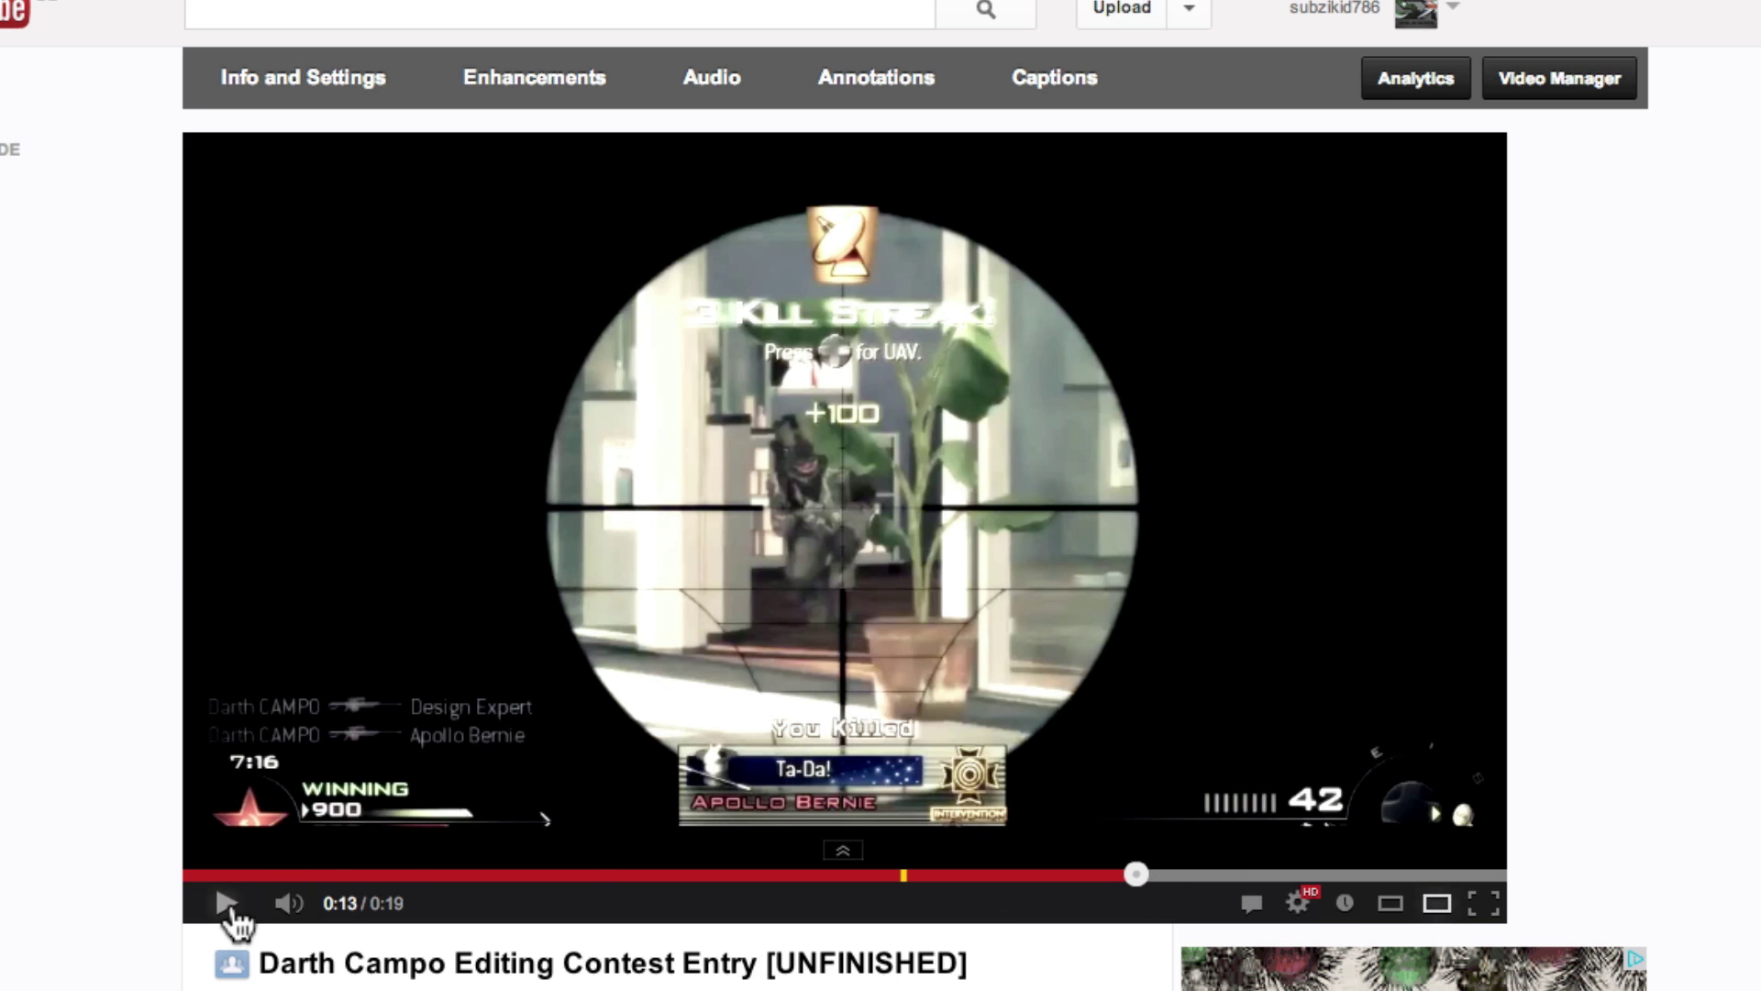
pyautogui.click(229, 910)
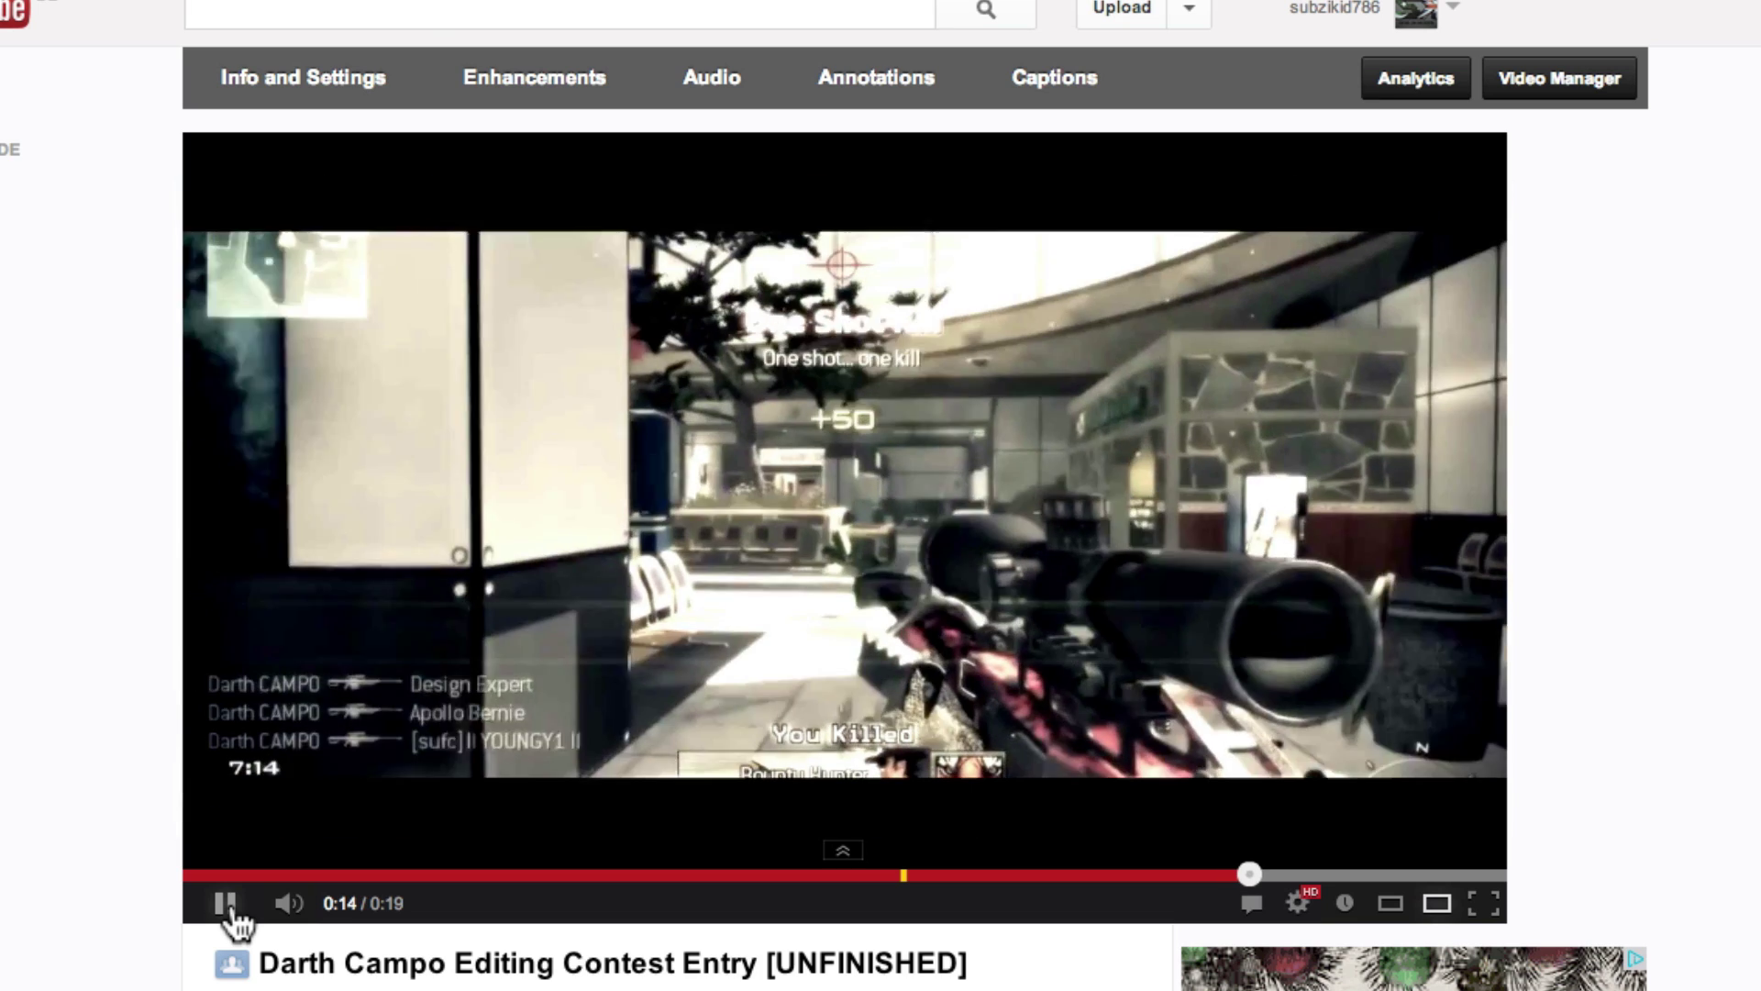
pyautogui.click(230, 910)
pyautogui.click(1131, 873)
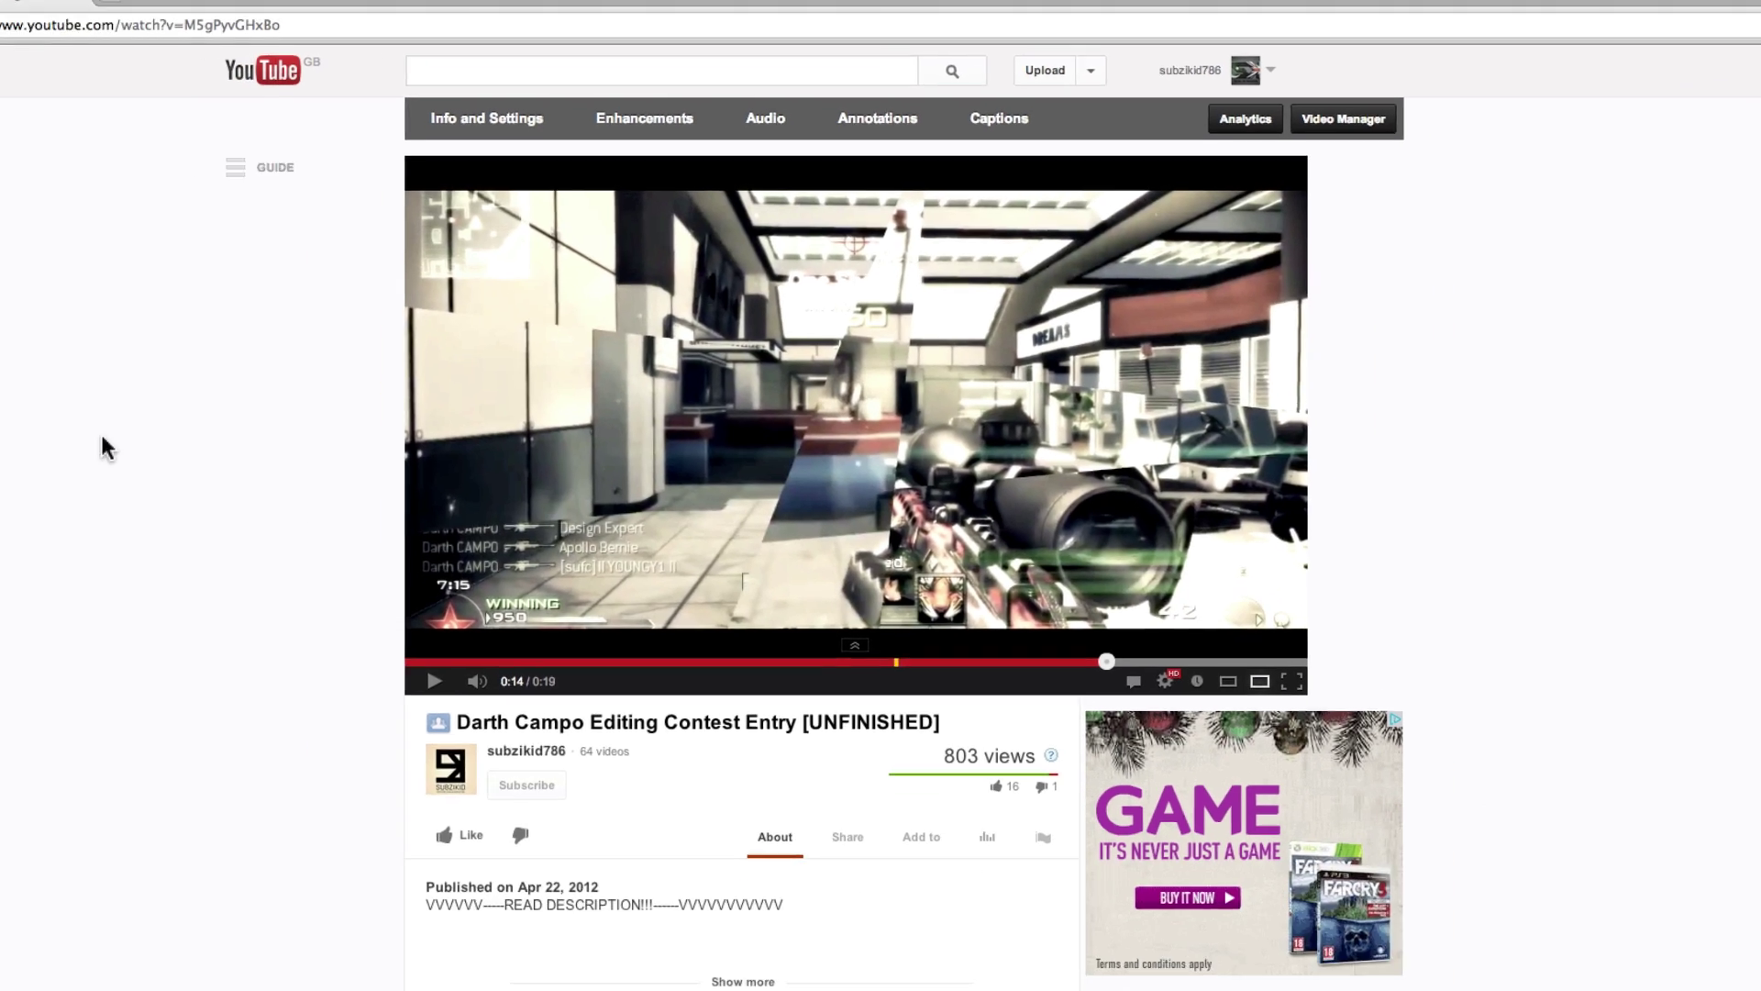
pyautogui.press('alt')
pyautogui.hotkey('alt', 'Right')
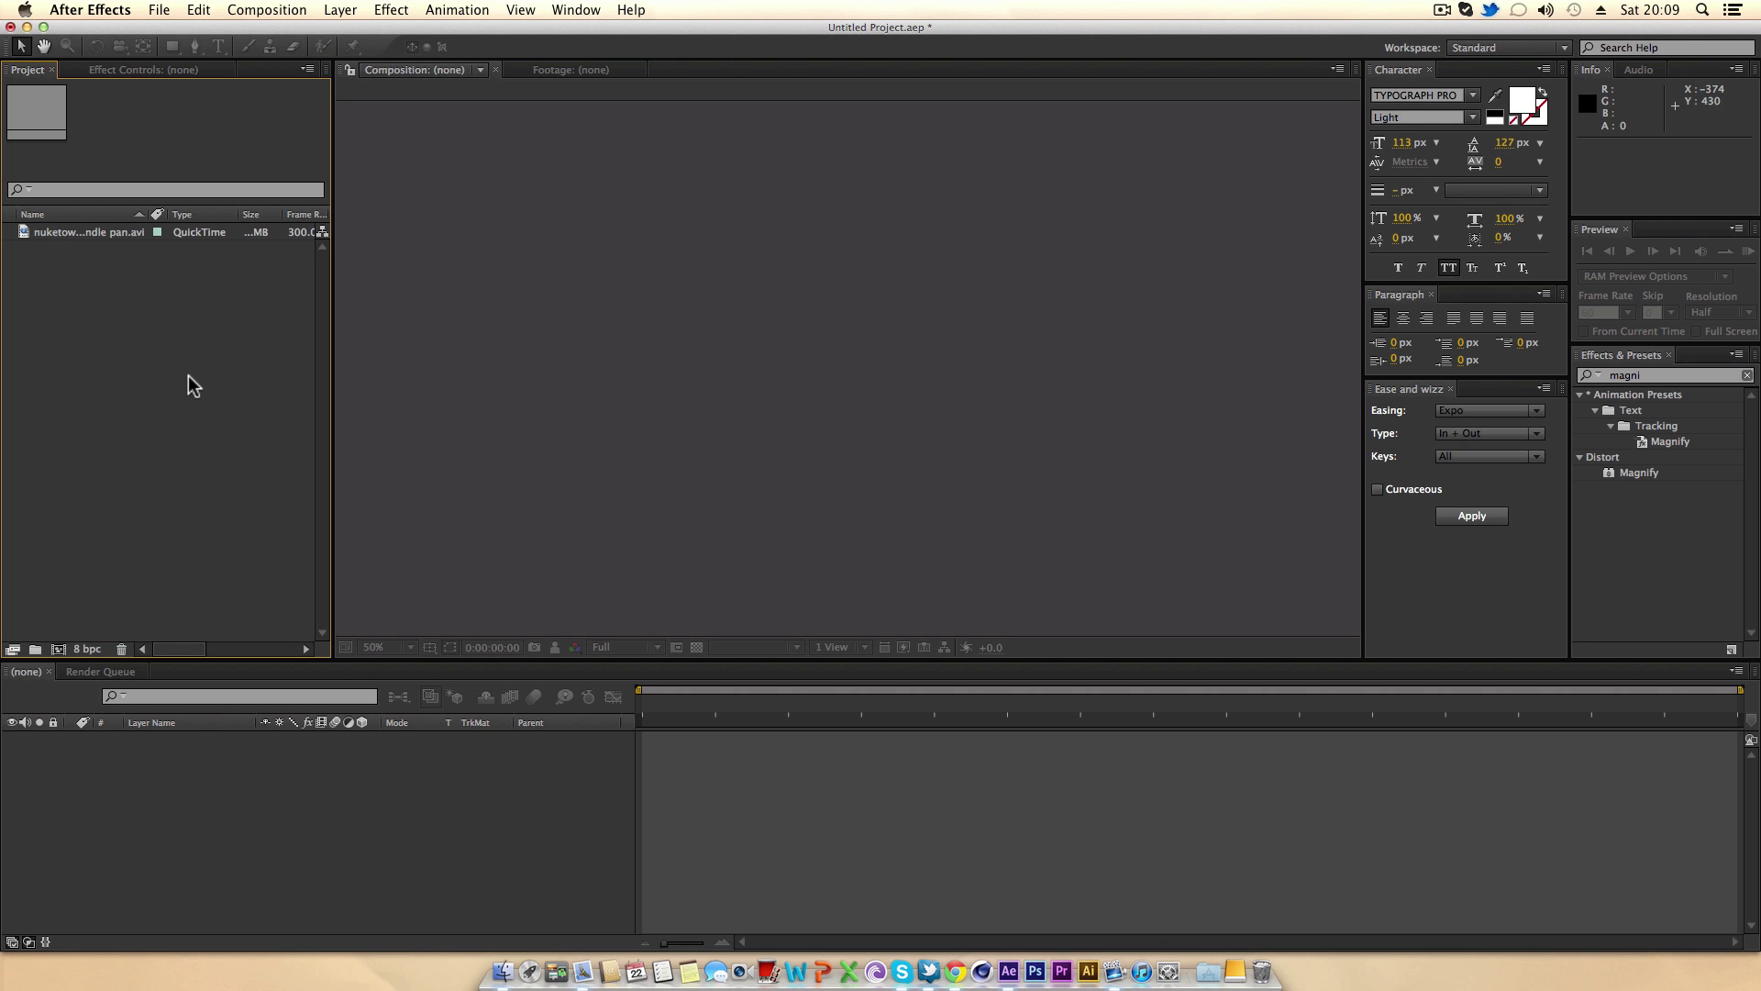
# Create a 1280×720 Comp 1 and place the nuketown footage in its timeline.
pyautogui.press('super+n')
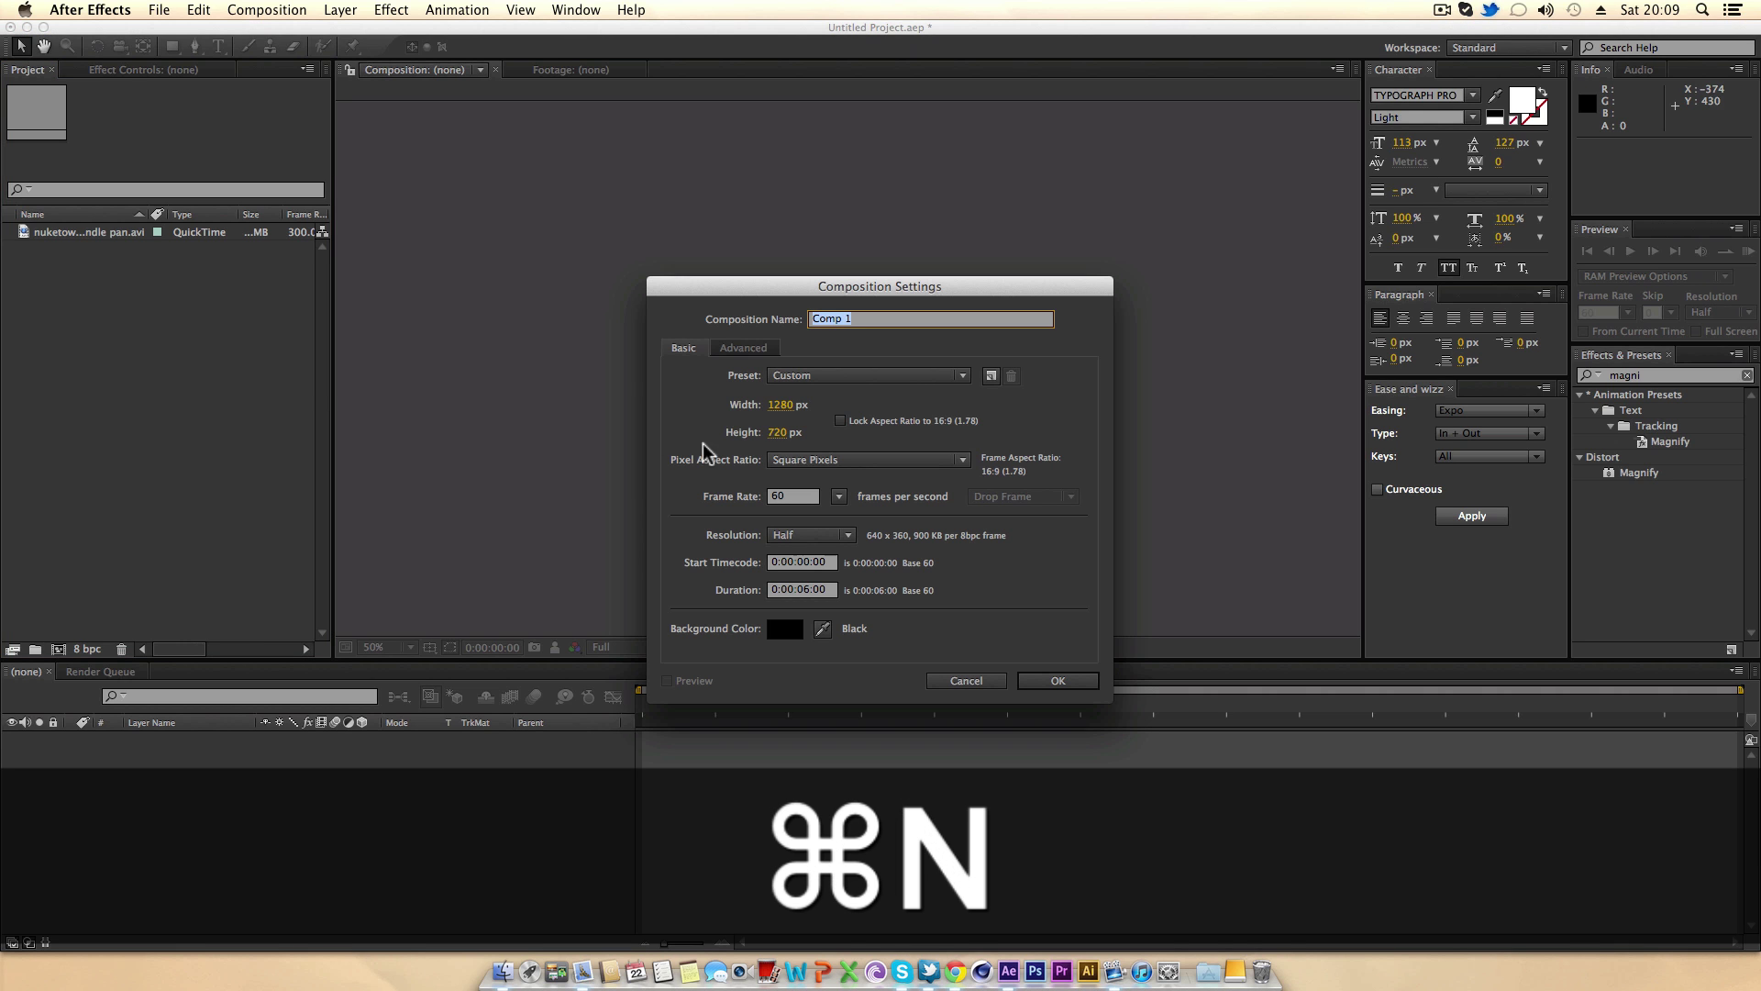
pyautogui.click(1057, 681)
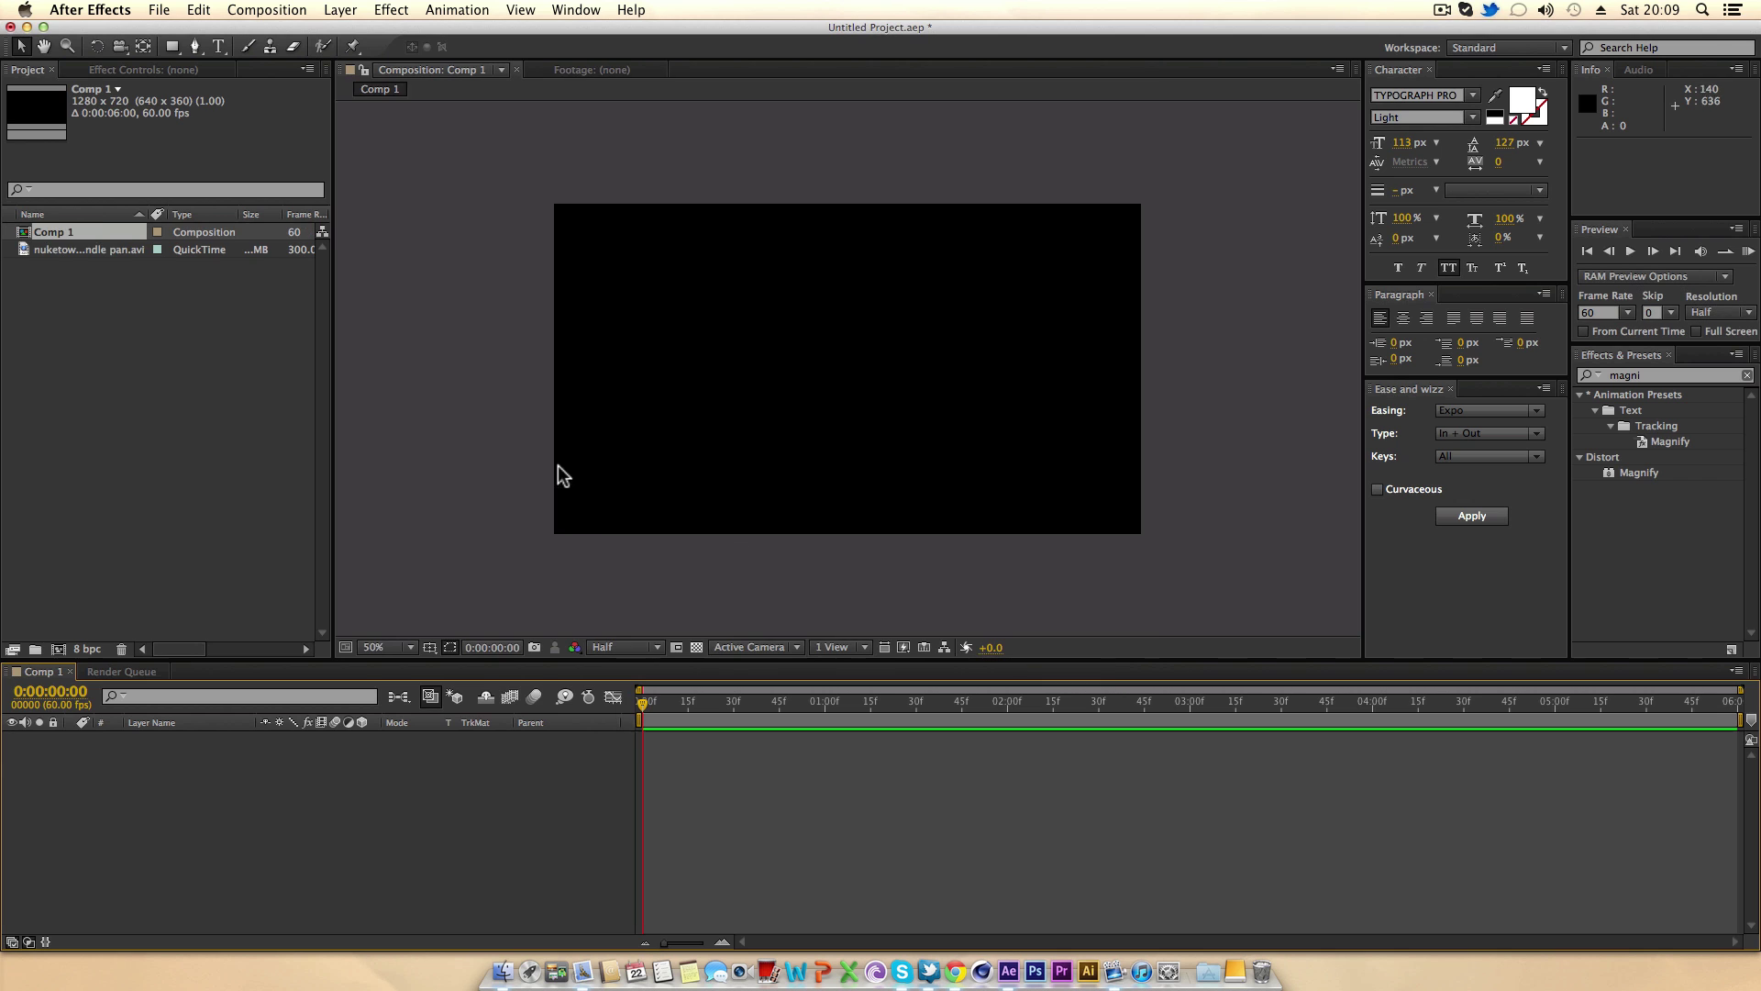
pyautogui.moveTo(69, 250); pyautogui.dragTo(193, 825)
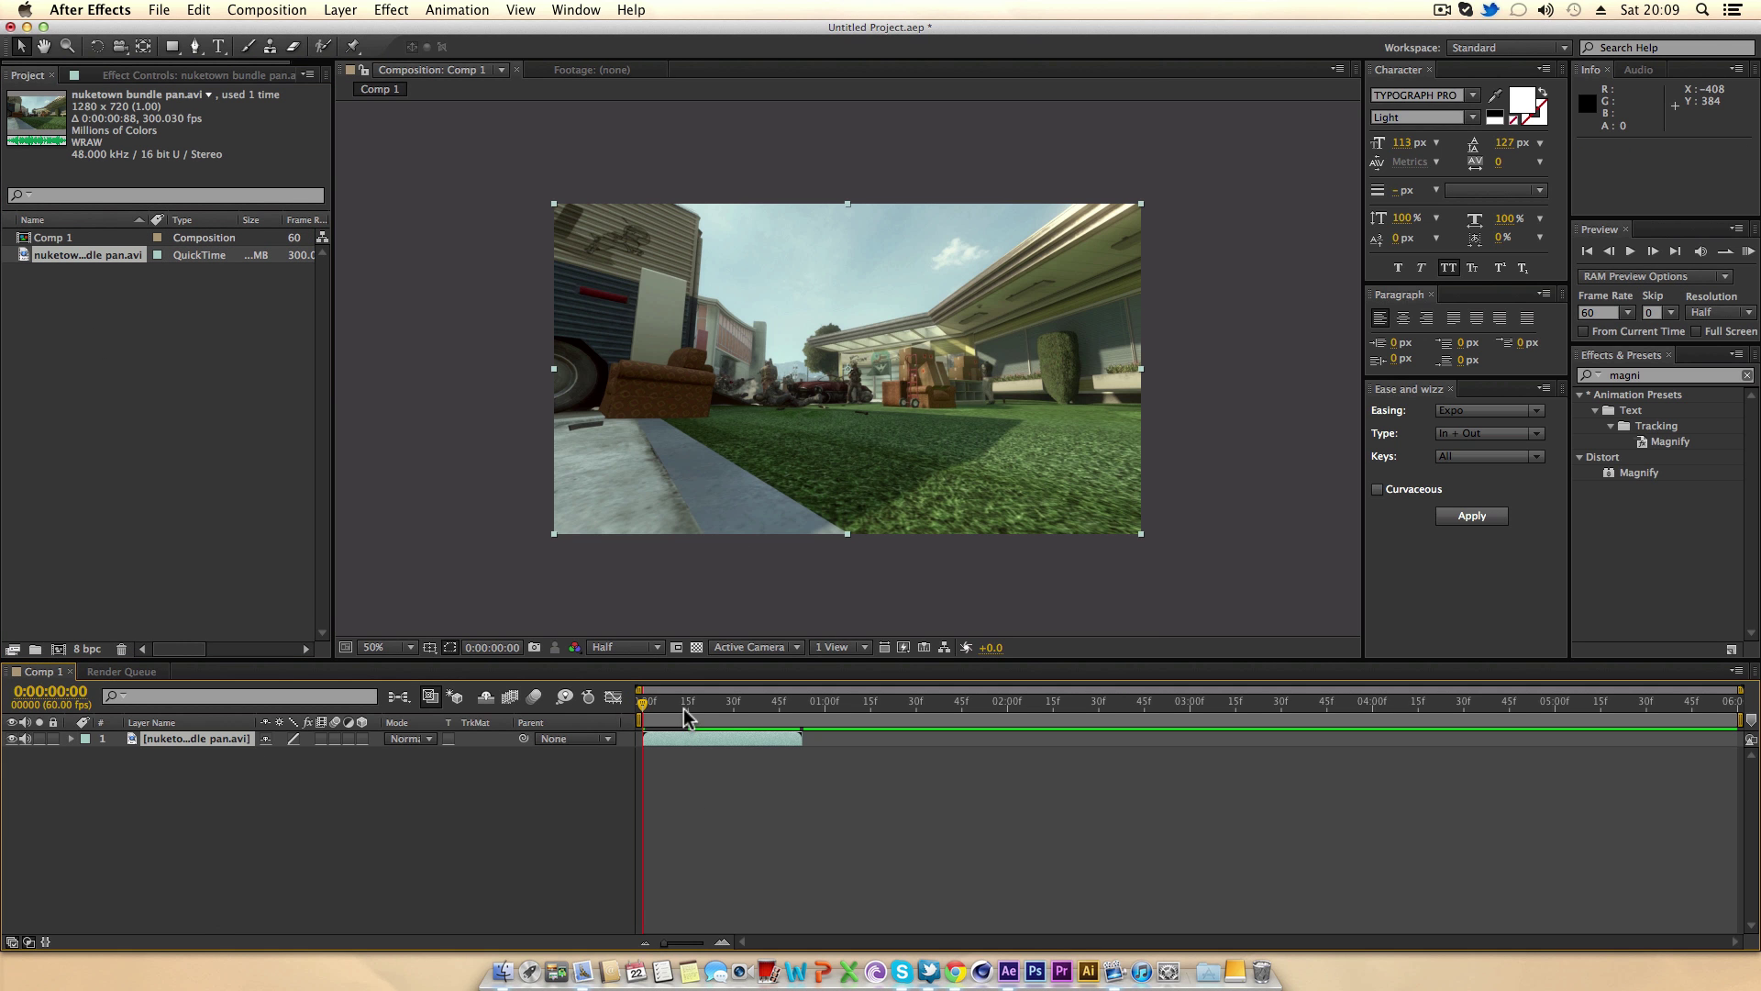
pyautogui.moveTo(674, 706)
pyautogui.mouseDown()
pyautogui.moveTo(786, 707)
pyautogui.moveTo(705, 707)
pyautogui.mouseUp()
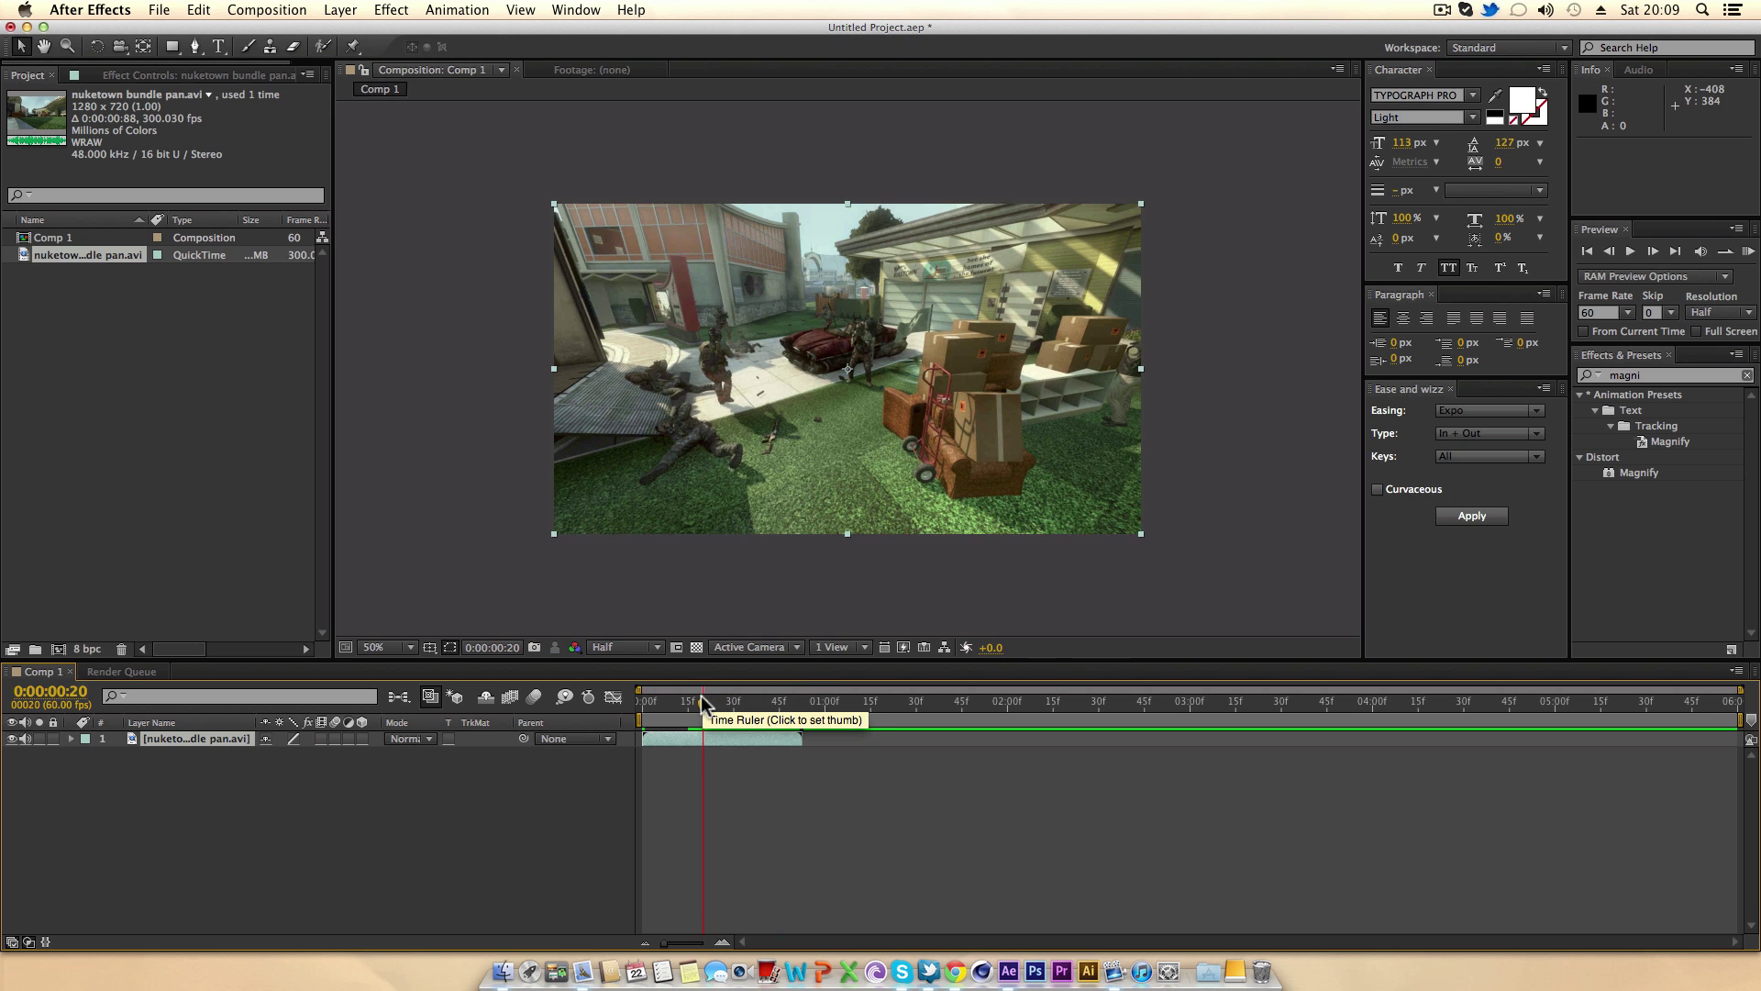
# Time-remap the footage and stretch it so the end keyframe sits at 0:00:04:55.
pyautogui.press('super+alt+t')
pyautogui.moveTo(802, 739); pyautogui.dragTo(1580, 739)
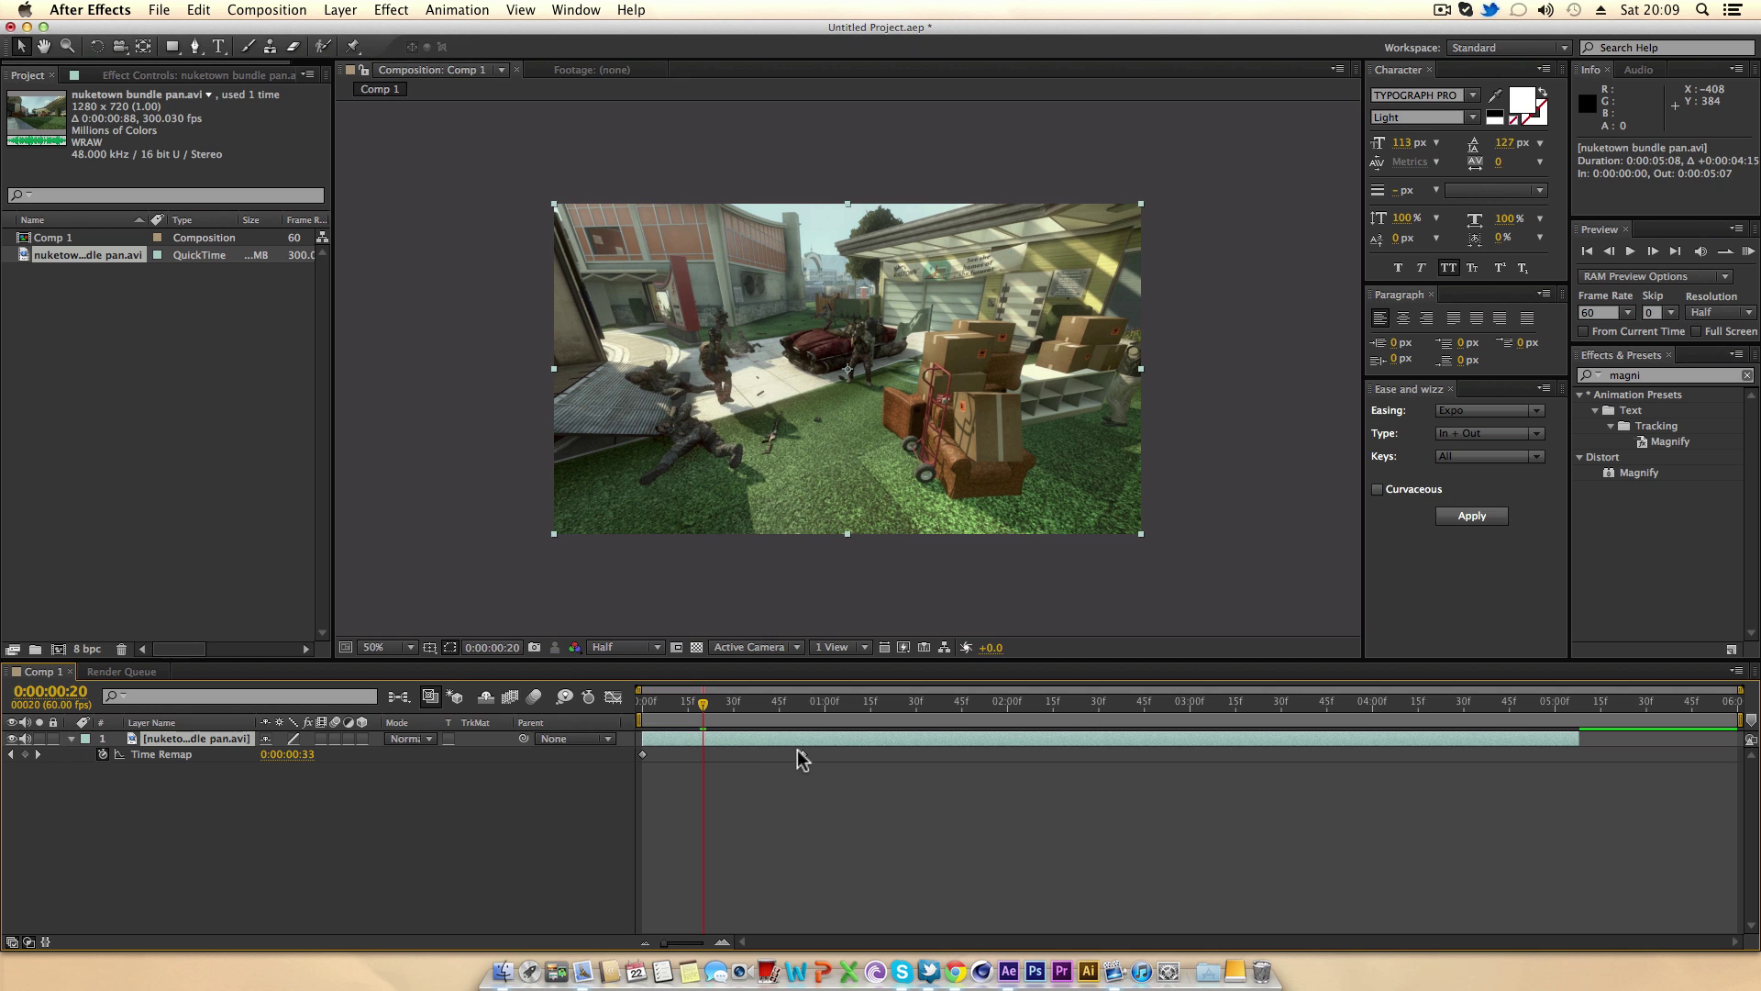
pyautogui.click(798, 760)
pyautogui.moveTo(800, 755); pyautogui.dragTo(1542, 763)
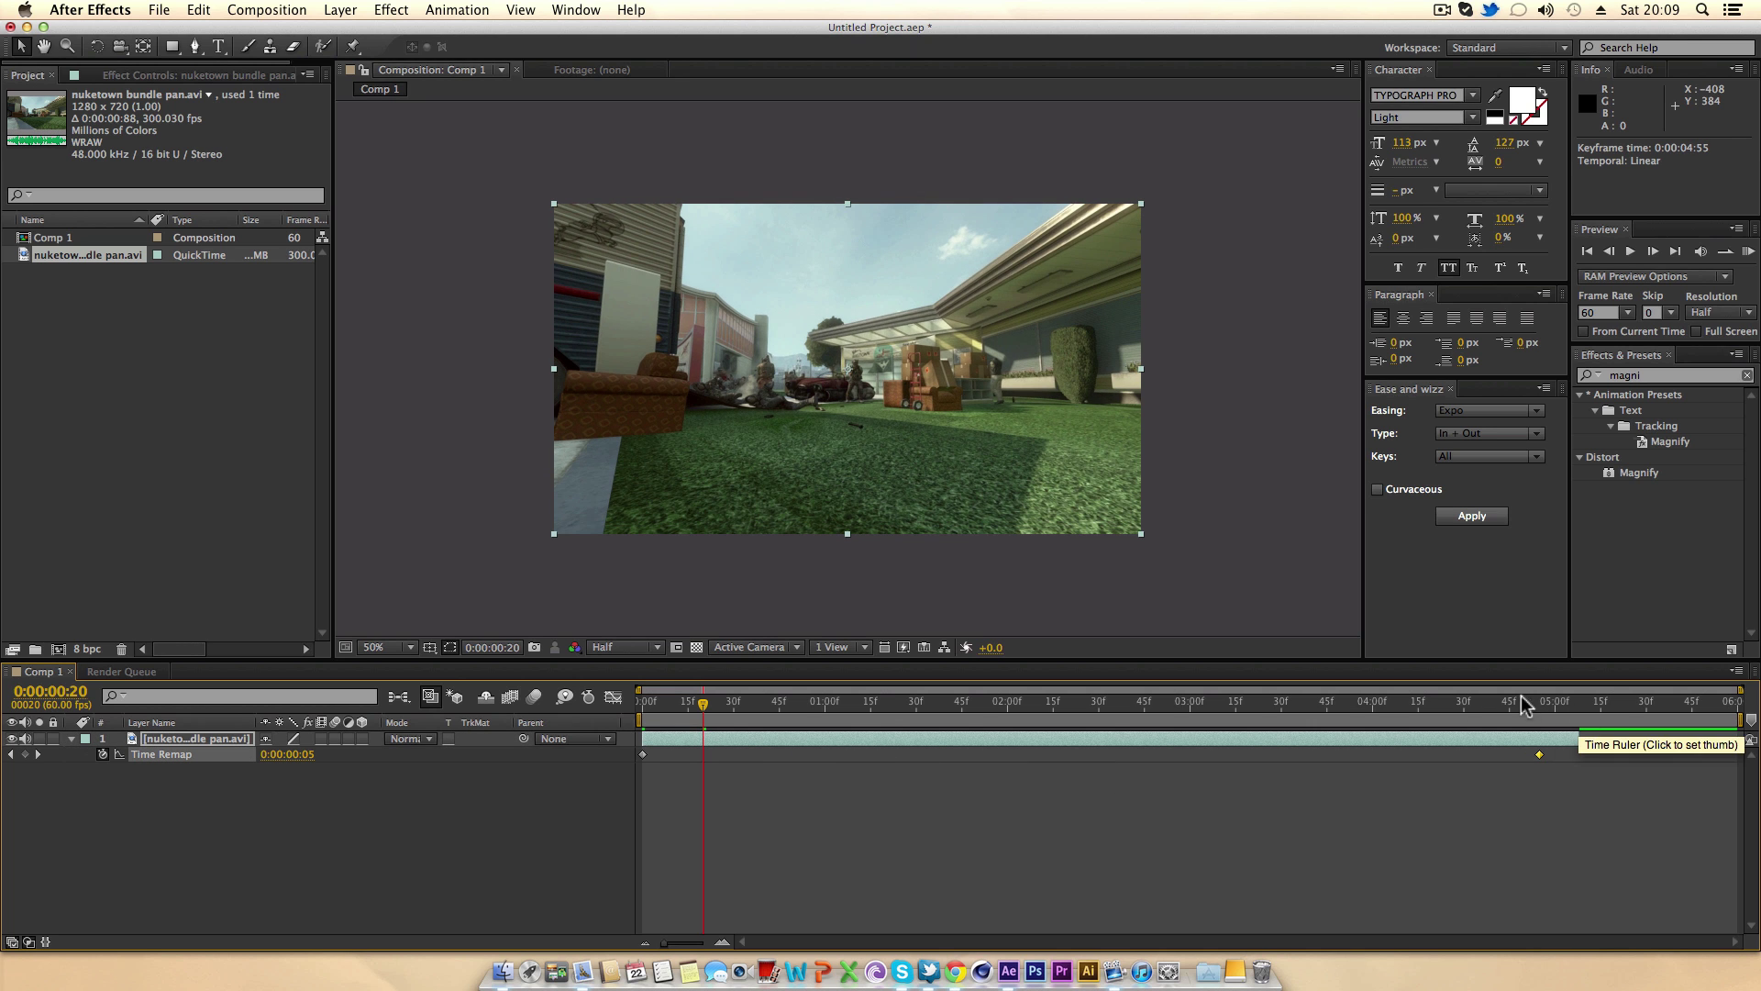
pyautogui.click(741, 705)
pyautogui.moveTo(740, 704); pyautogui.dragTo(1248, 704)
pyautogui.click(72, 738)
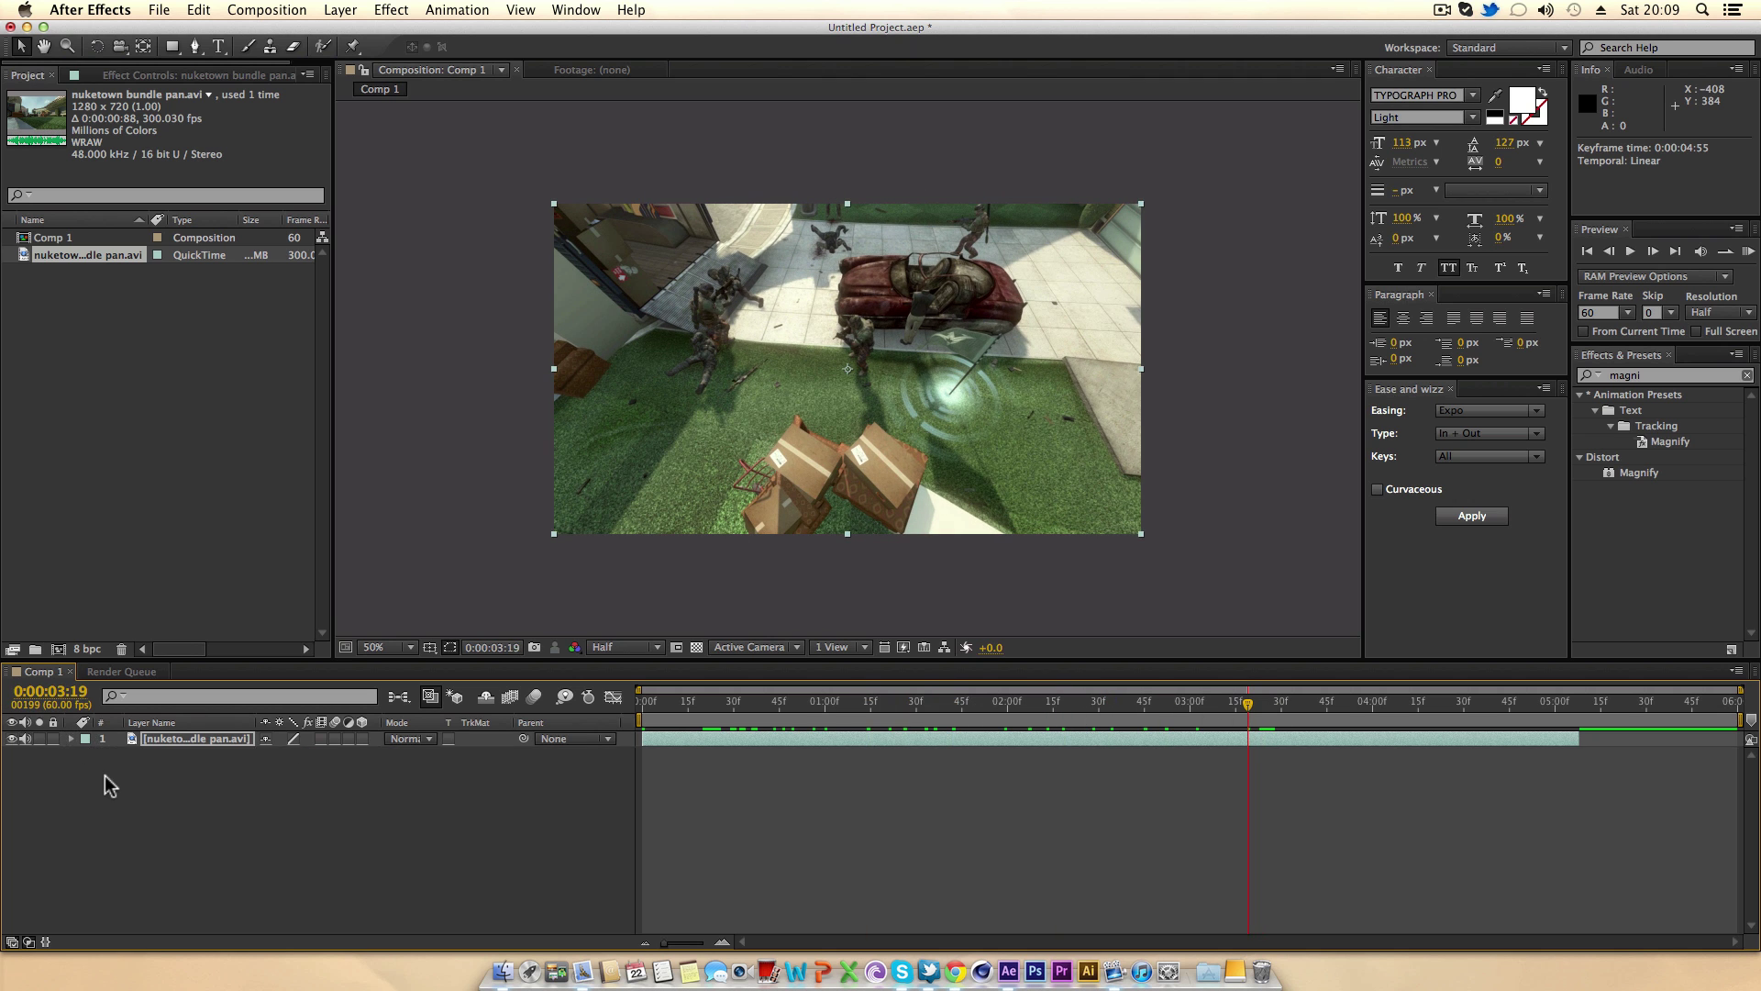
pyautogui.click(119, 782)
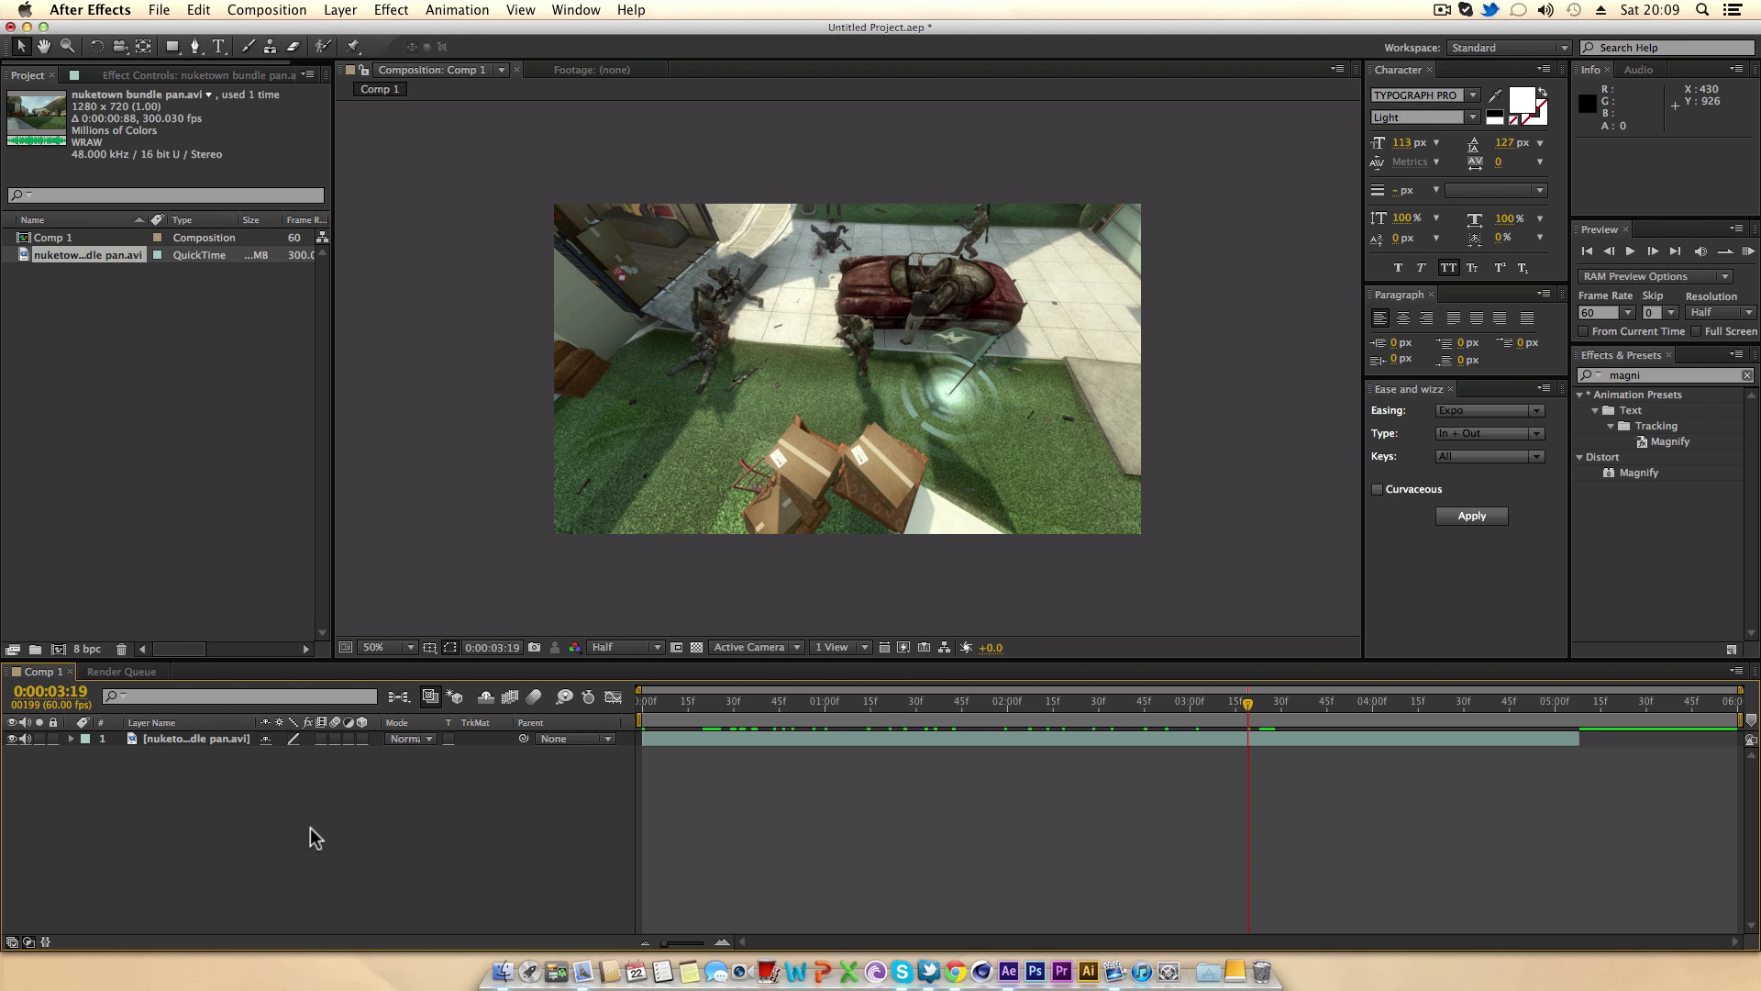
# Create an adjustment layer over the nuketown footage named 'Crack'.
pyautogui.hotkey('ctrl', 'alt', 'y')
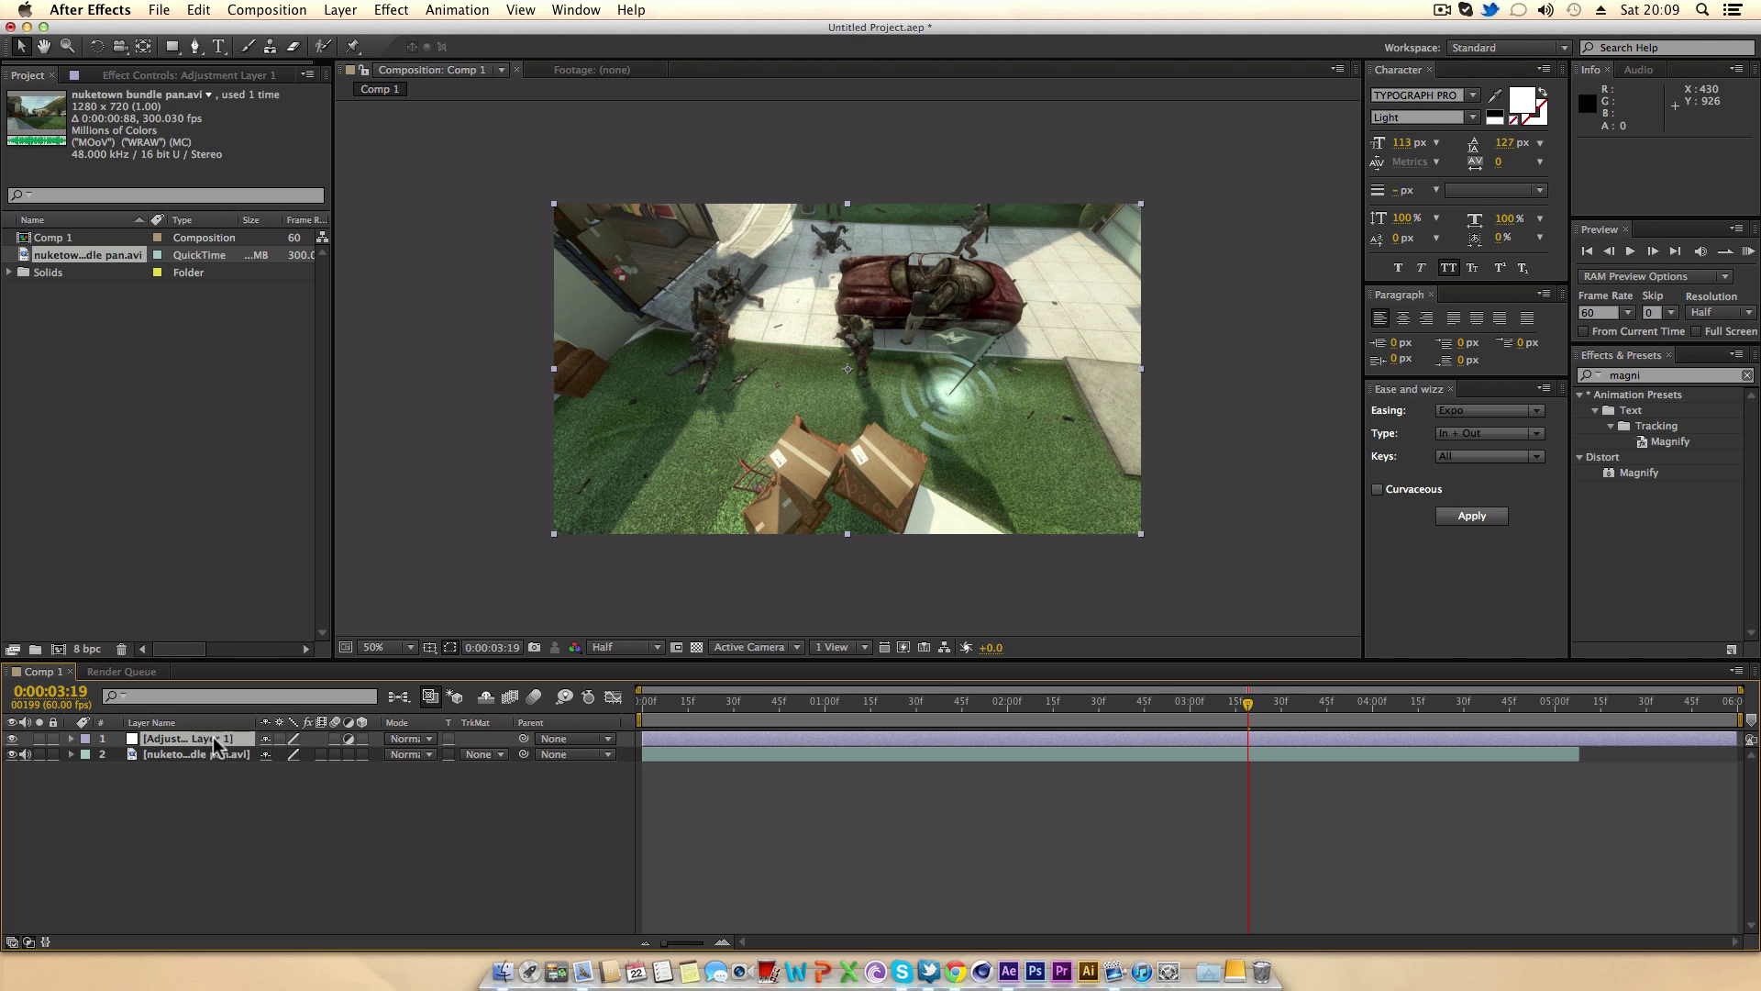
pyautogui.press('Return')
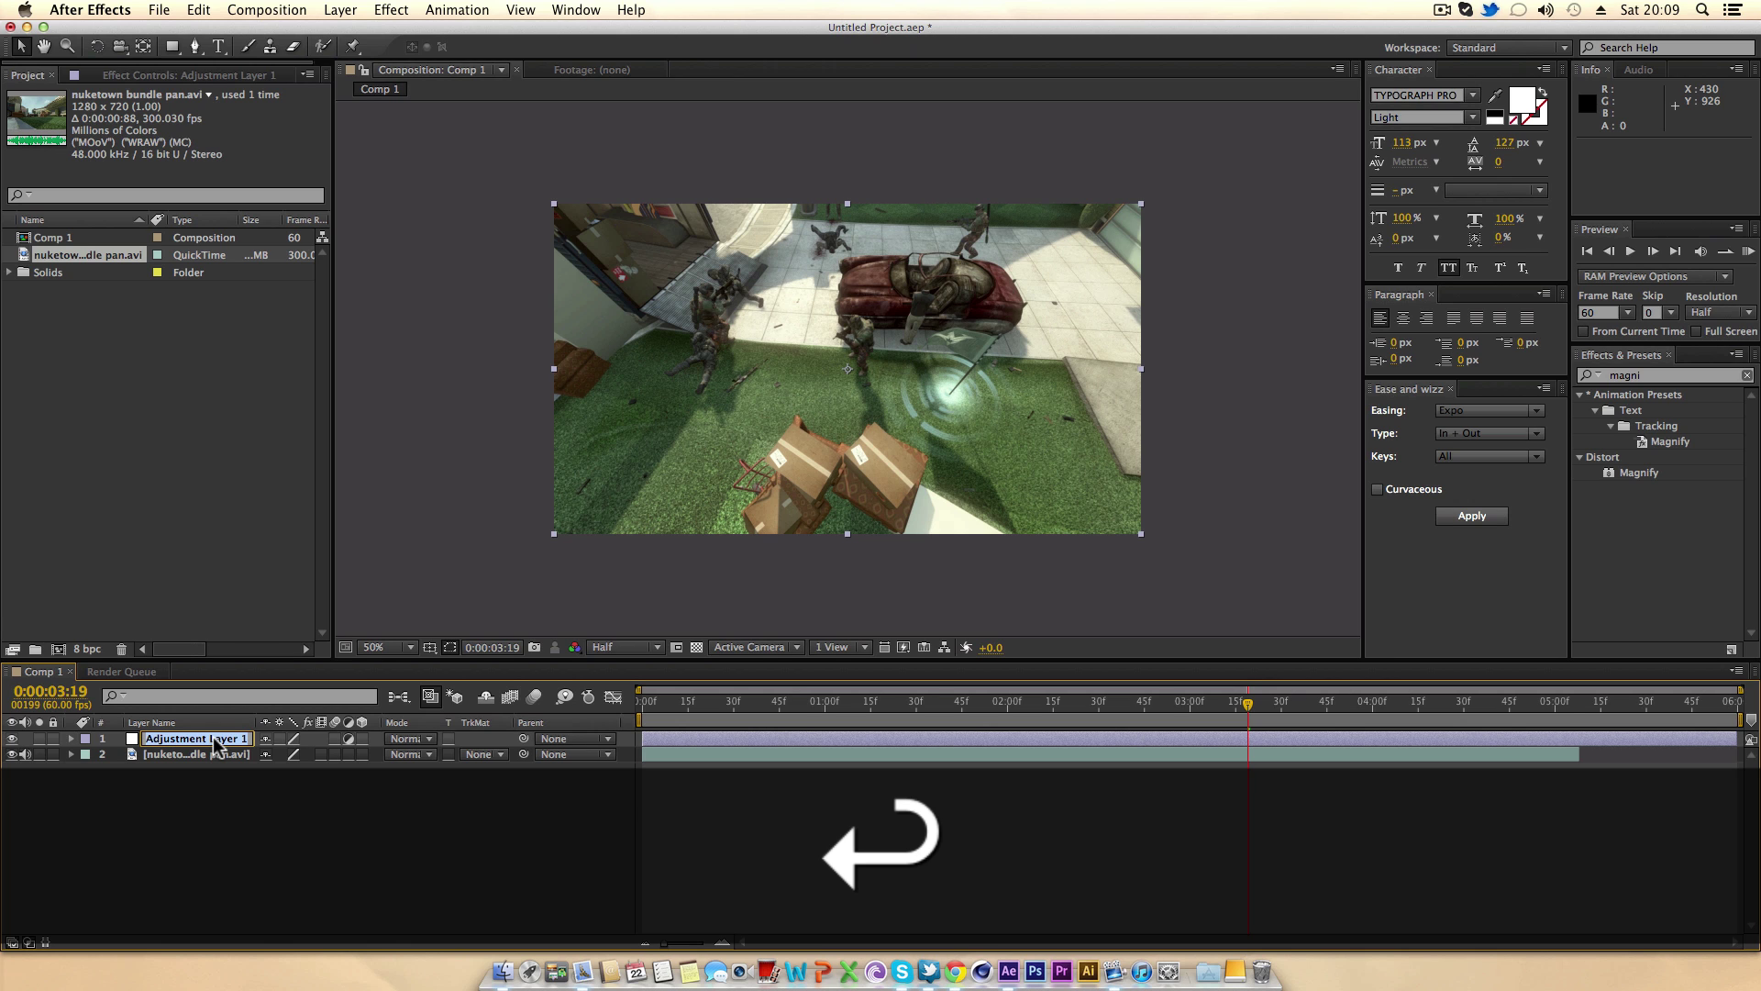
pyautogui.write('Ca')
pyautogui.write('rack')
pyautogui.press('Return')
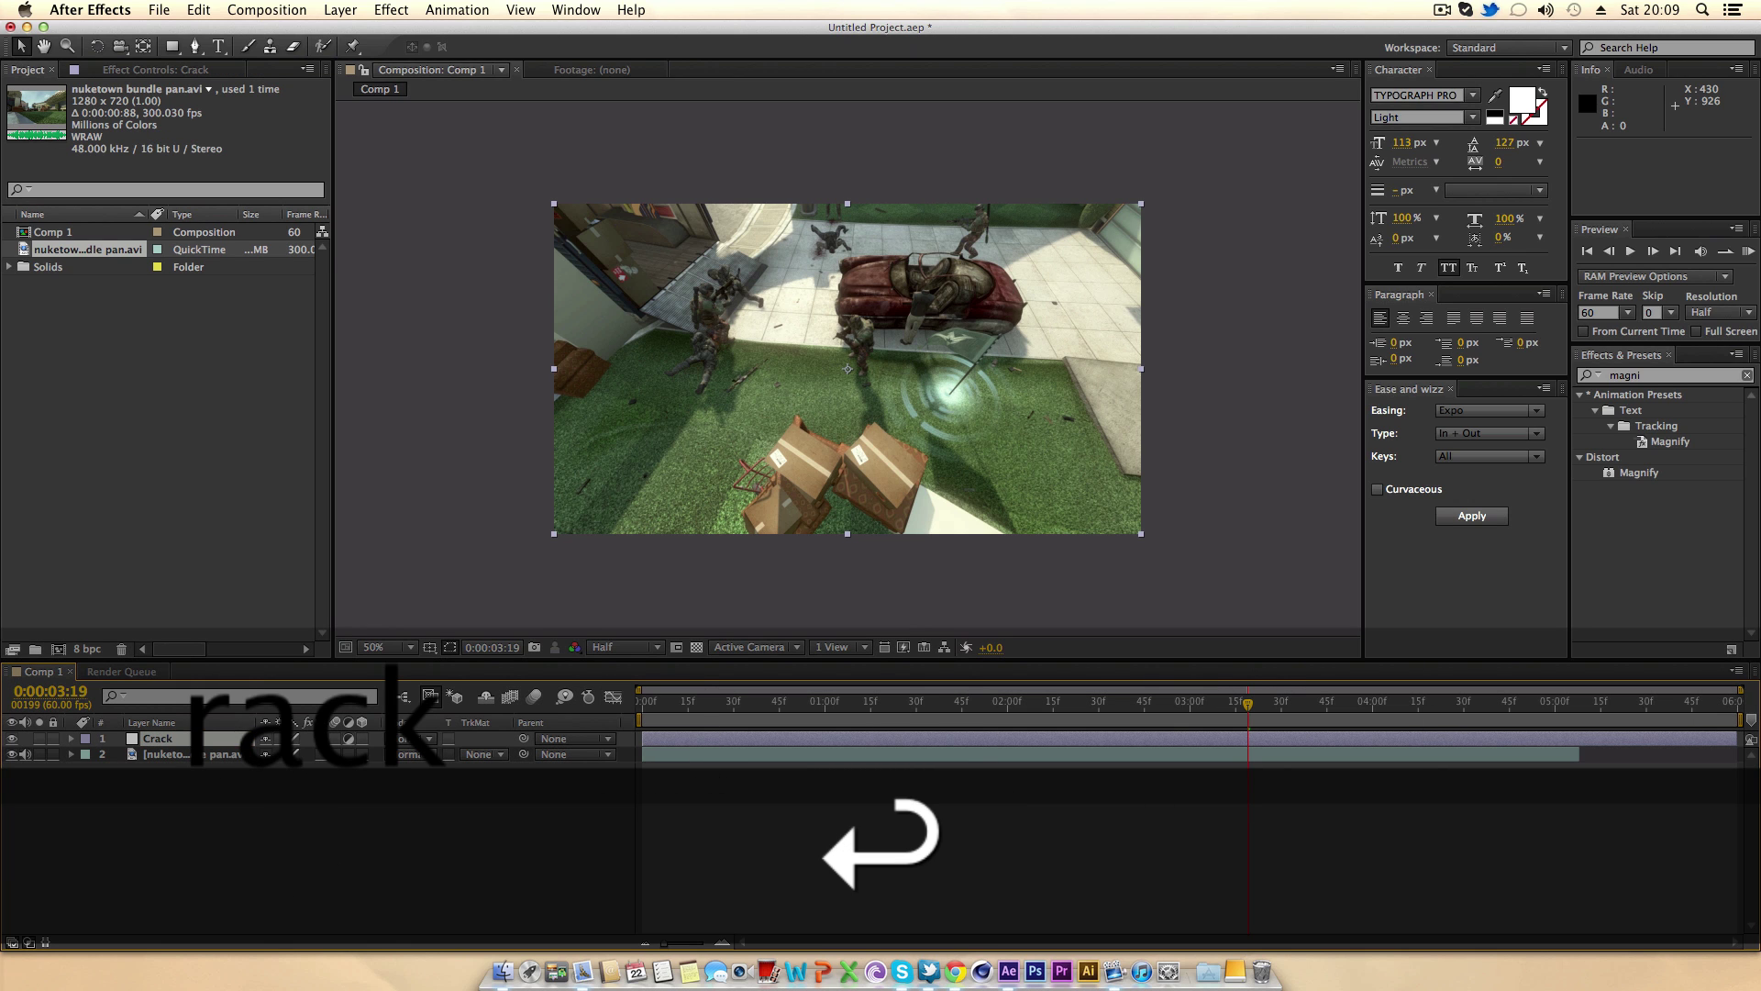
pyautogui.click(209, 822)
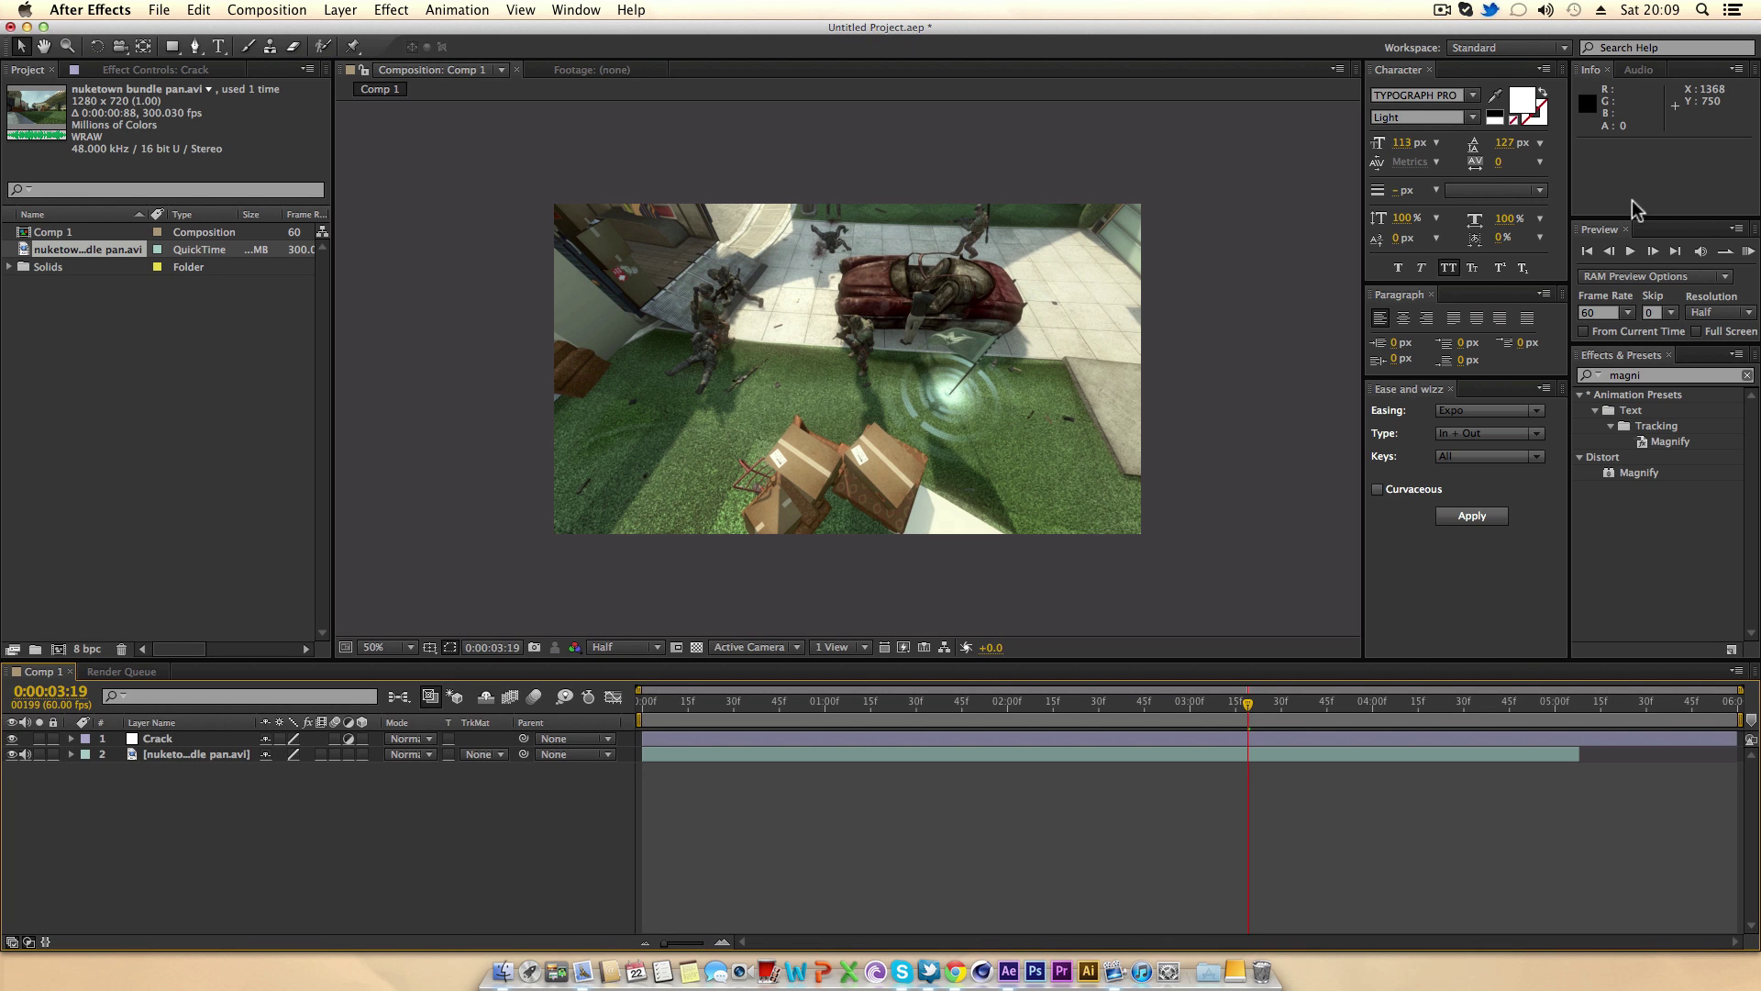
# Search 'transform' and apply the Distort > Transform effect to the Crack layer.
pyautogui.click(1661, 376)
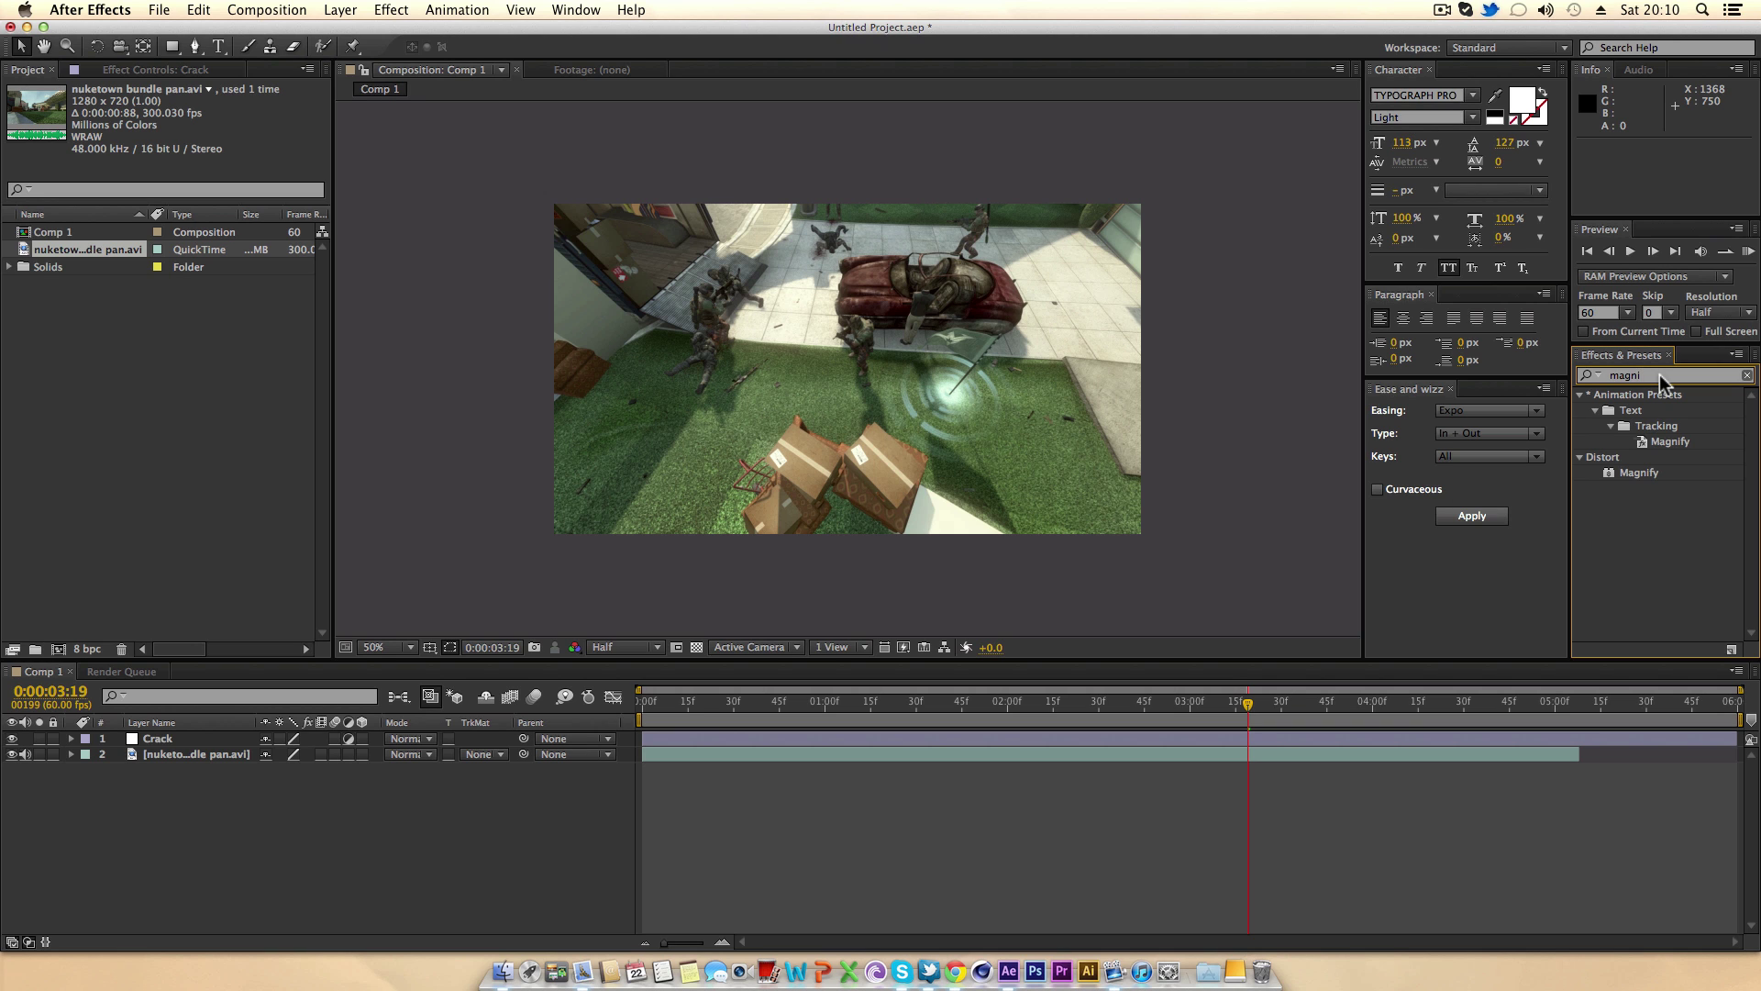
pyautogui.click(1747, 375)
pyautogui.write('tr')
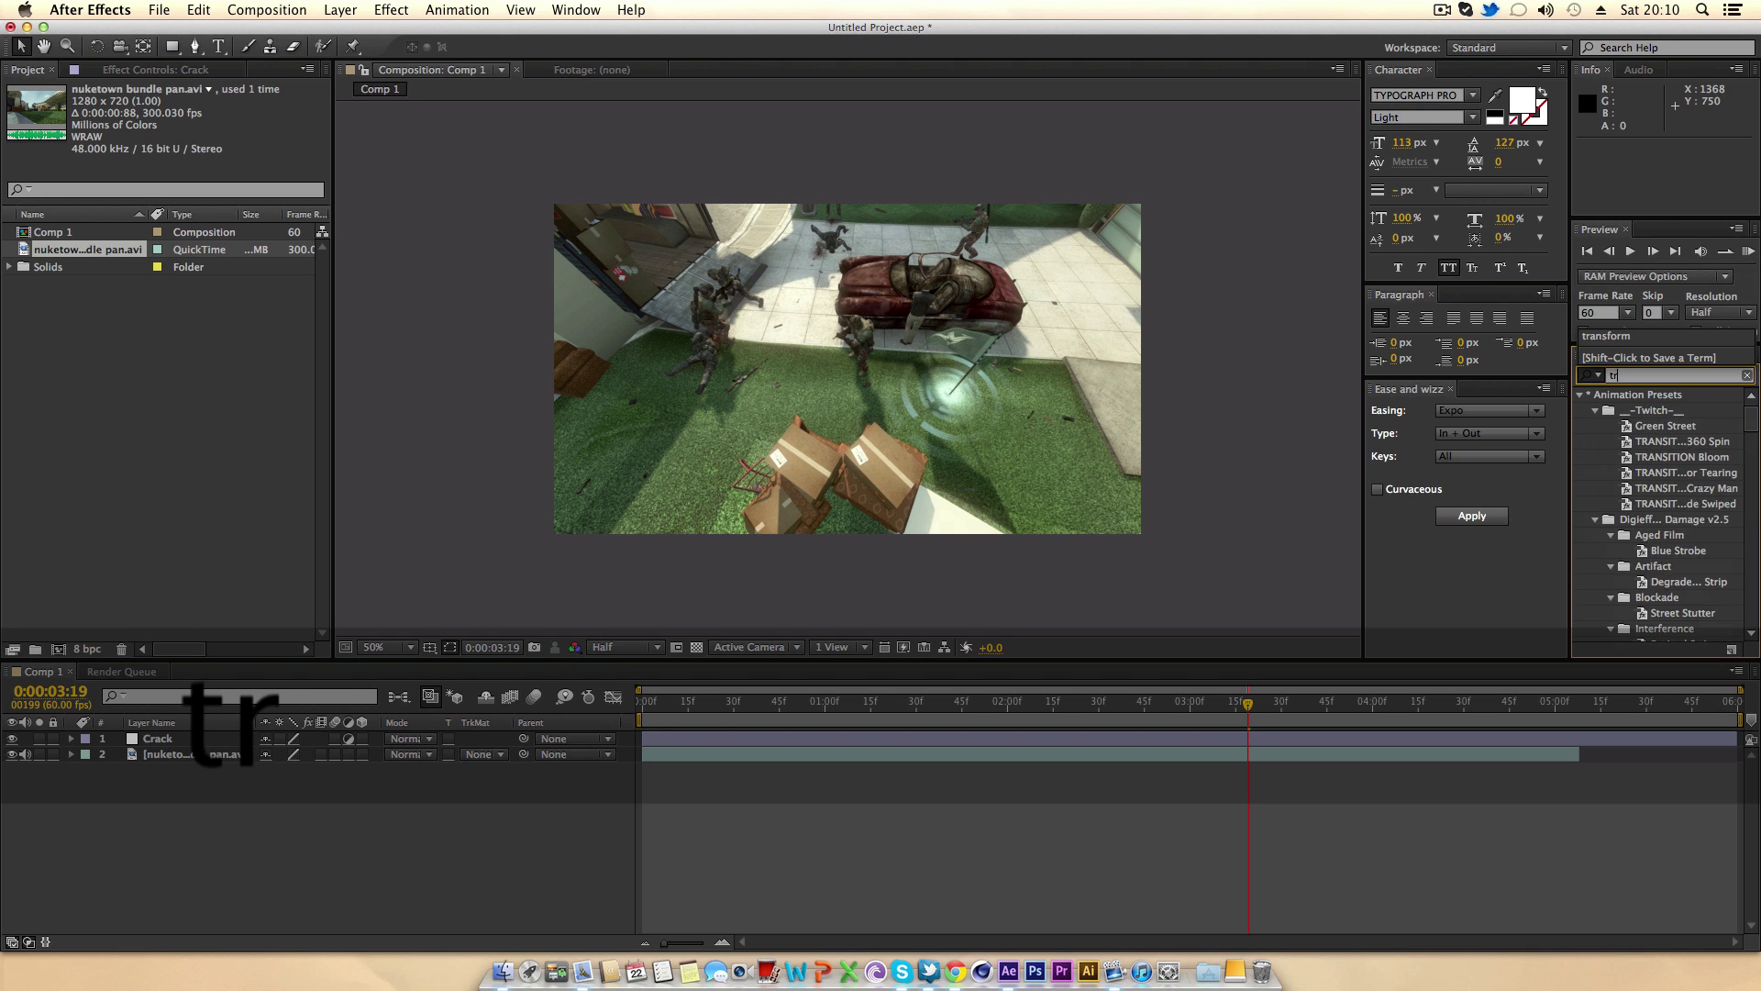
pyautogui.write('ansform')
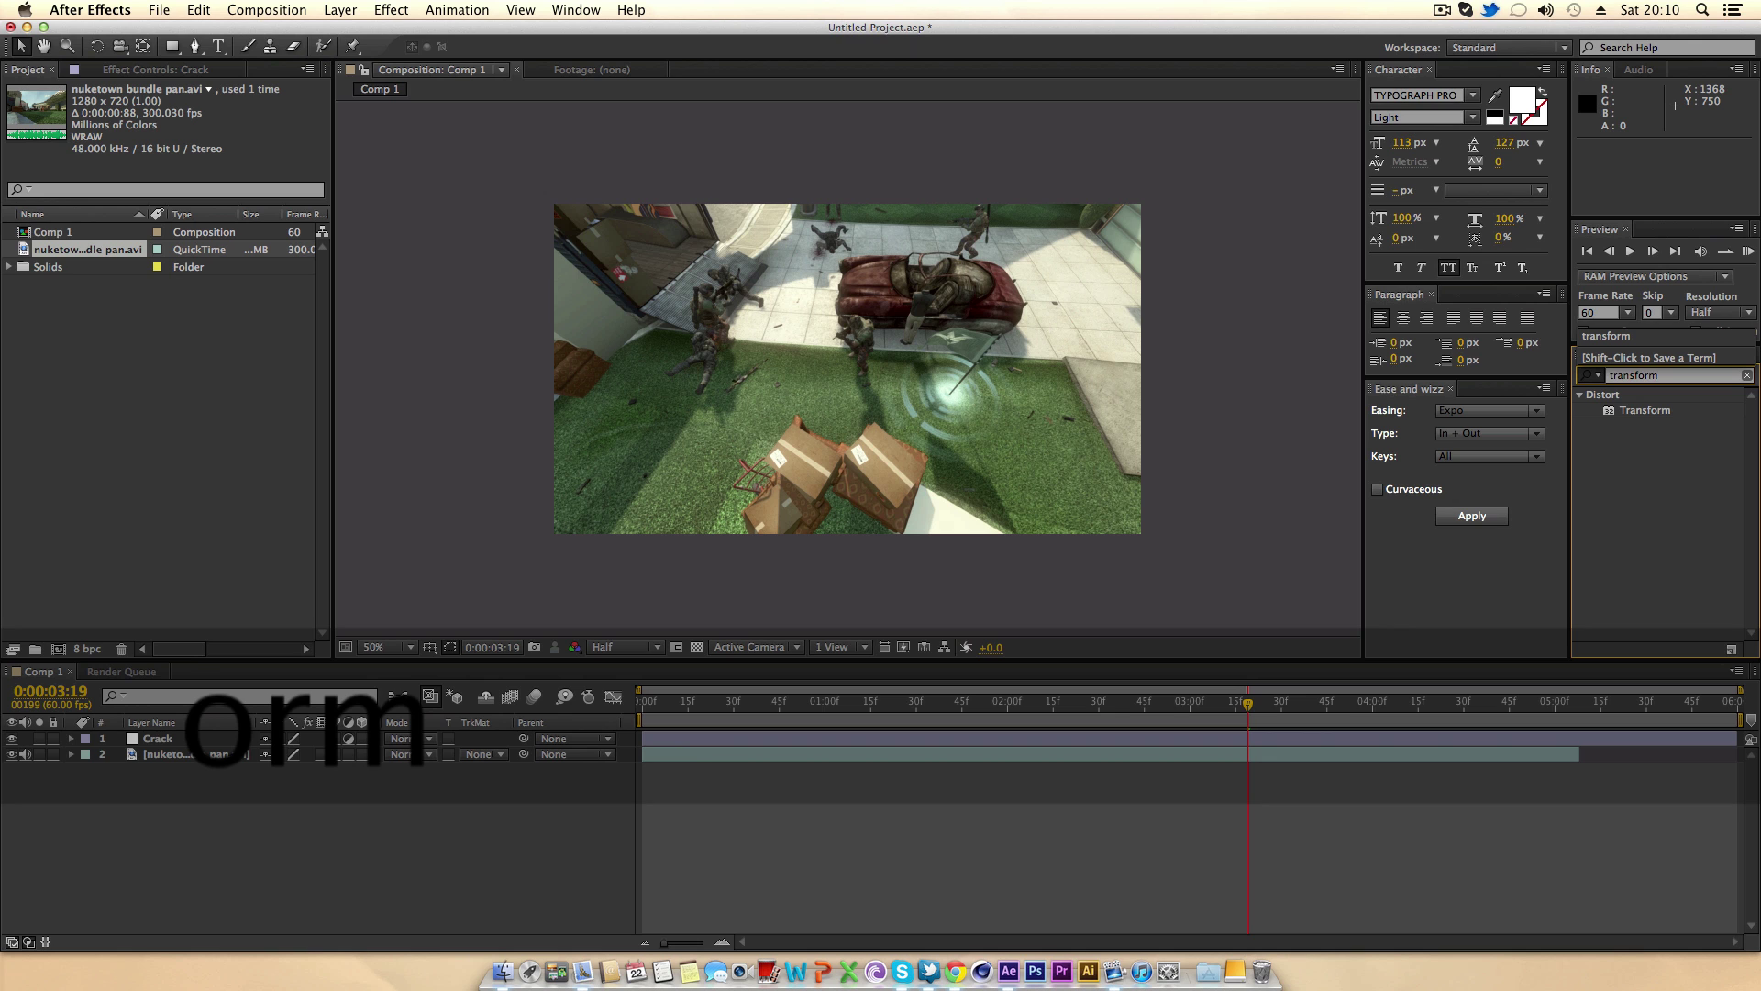
pyautogui.click(1645, 410)
pyautogui.click(141, 428)
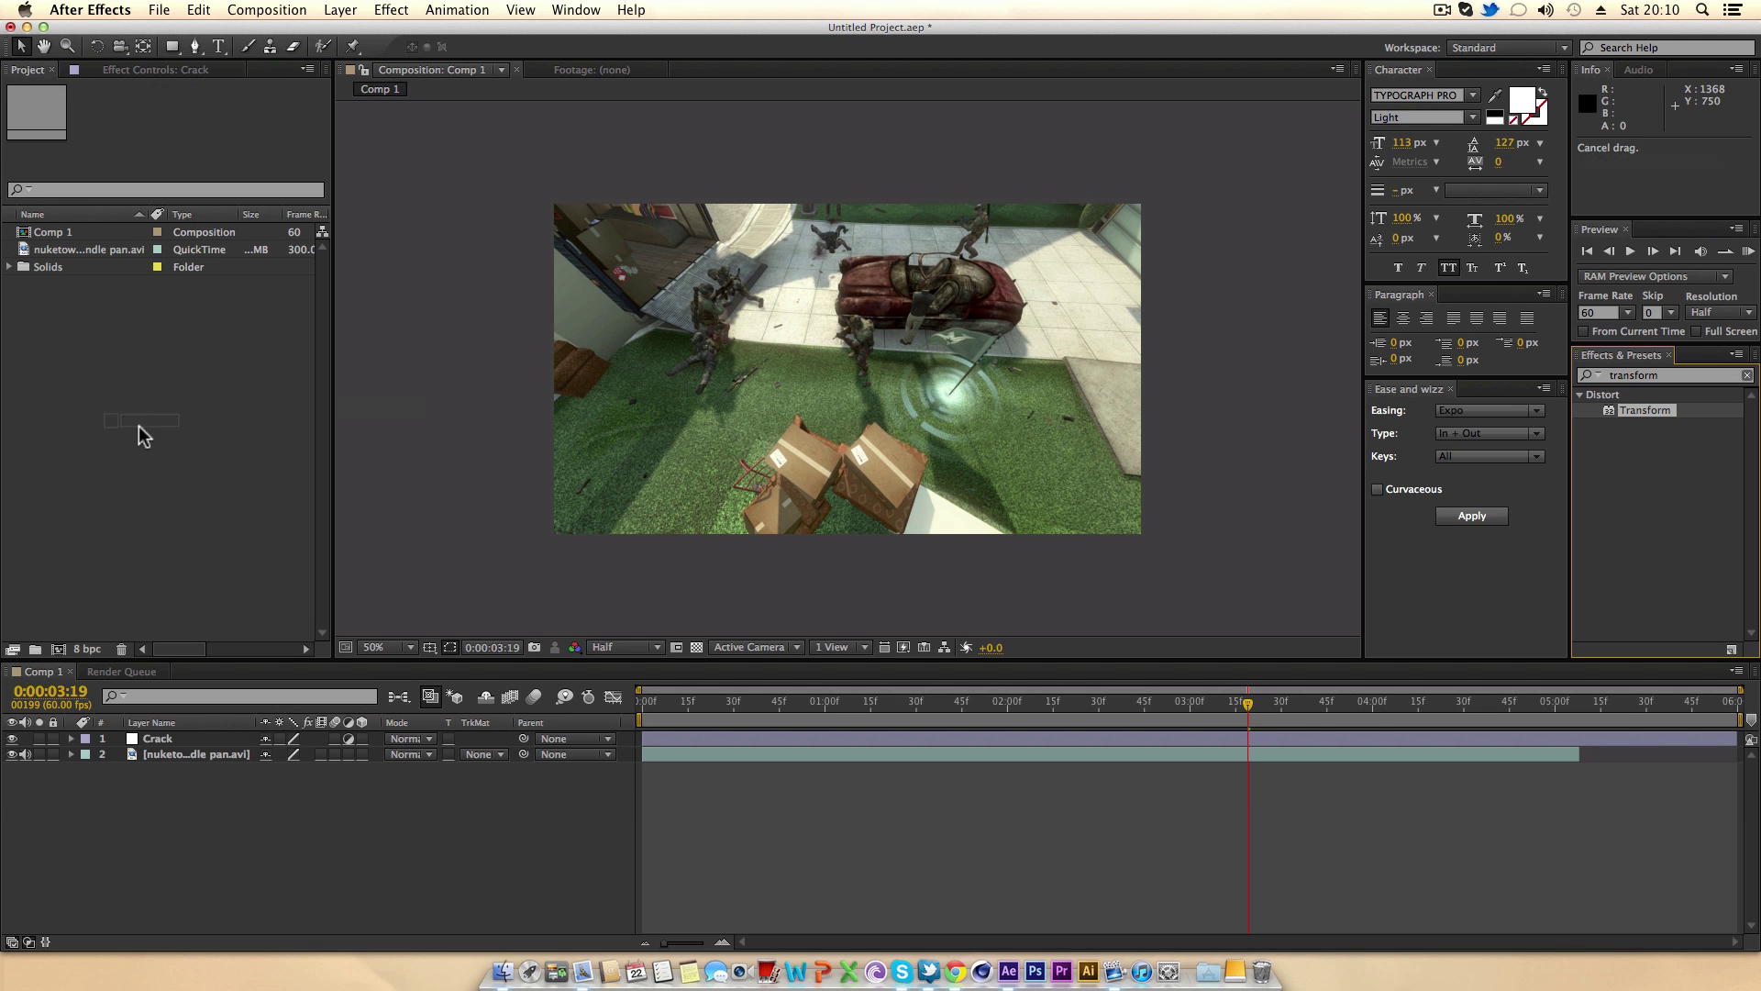
pyautogui.moveTo(154, 725); pyautogui.dragTo(156, 738)
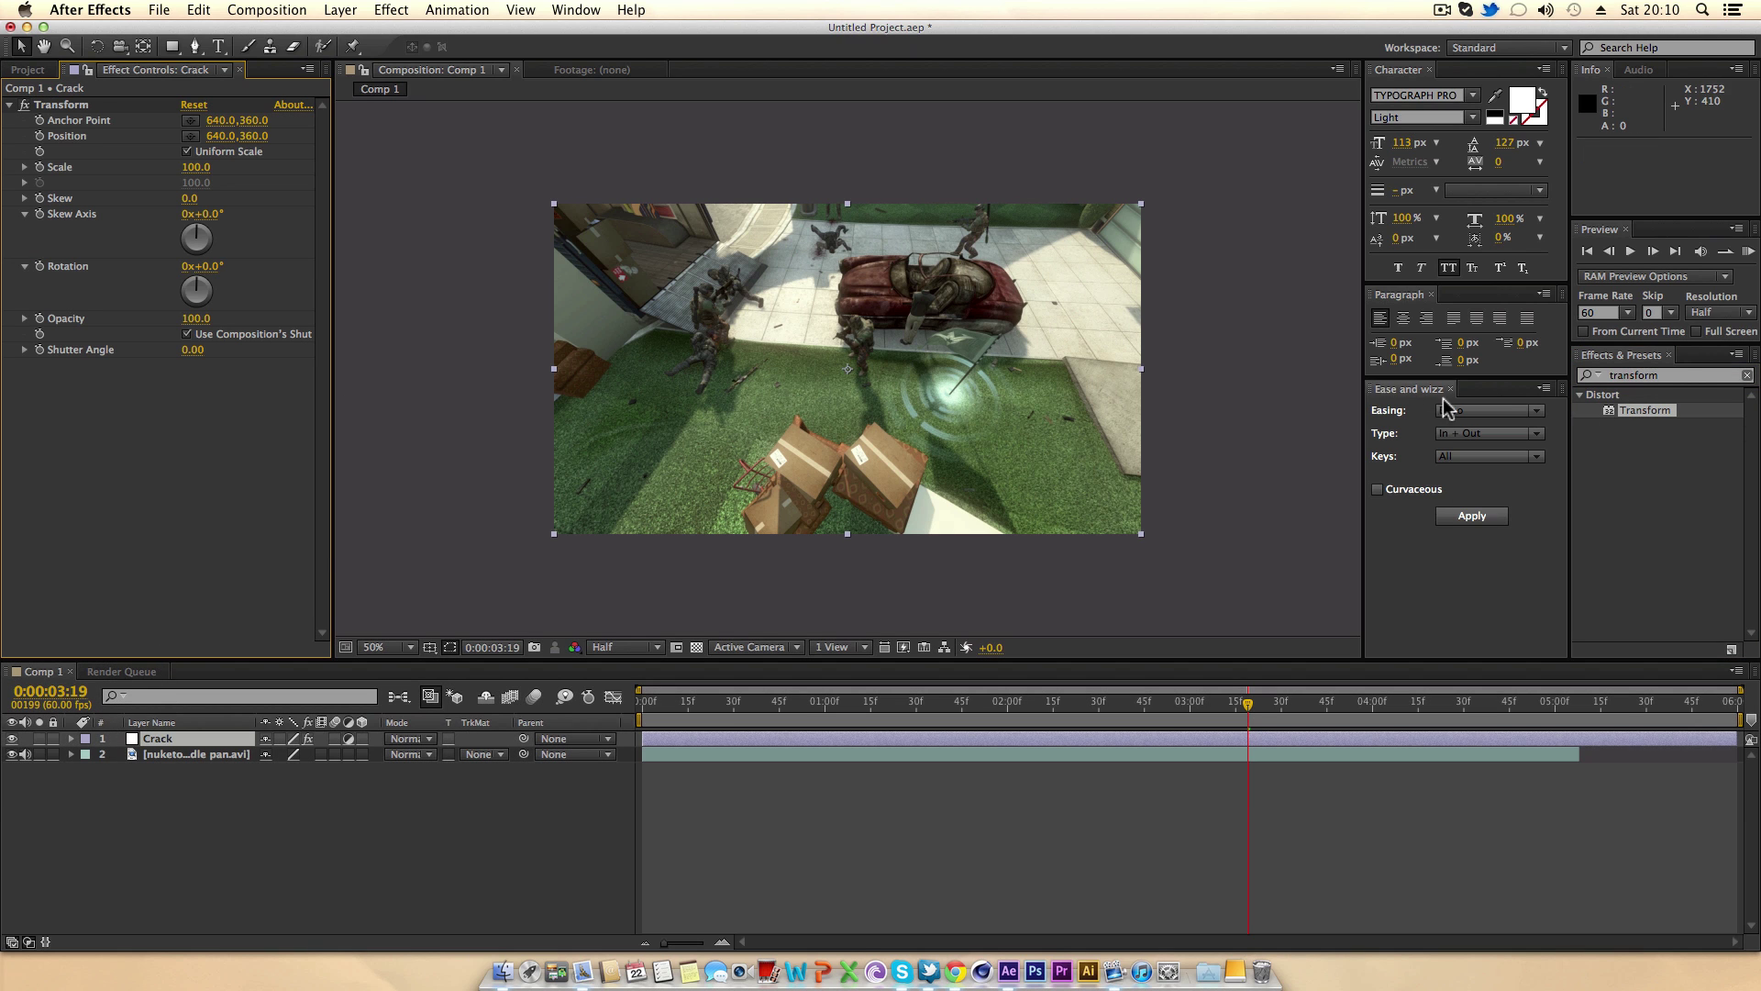
# Search for the Magnify effect and locate it without applying it.
pyautogui.click(1681, 378)
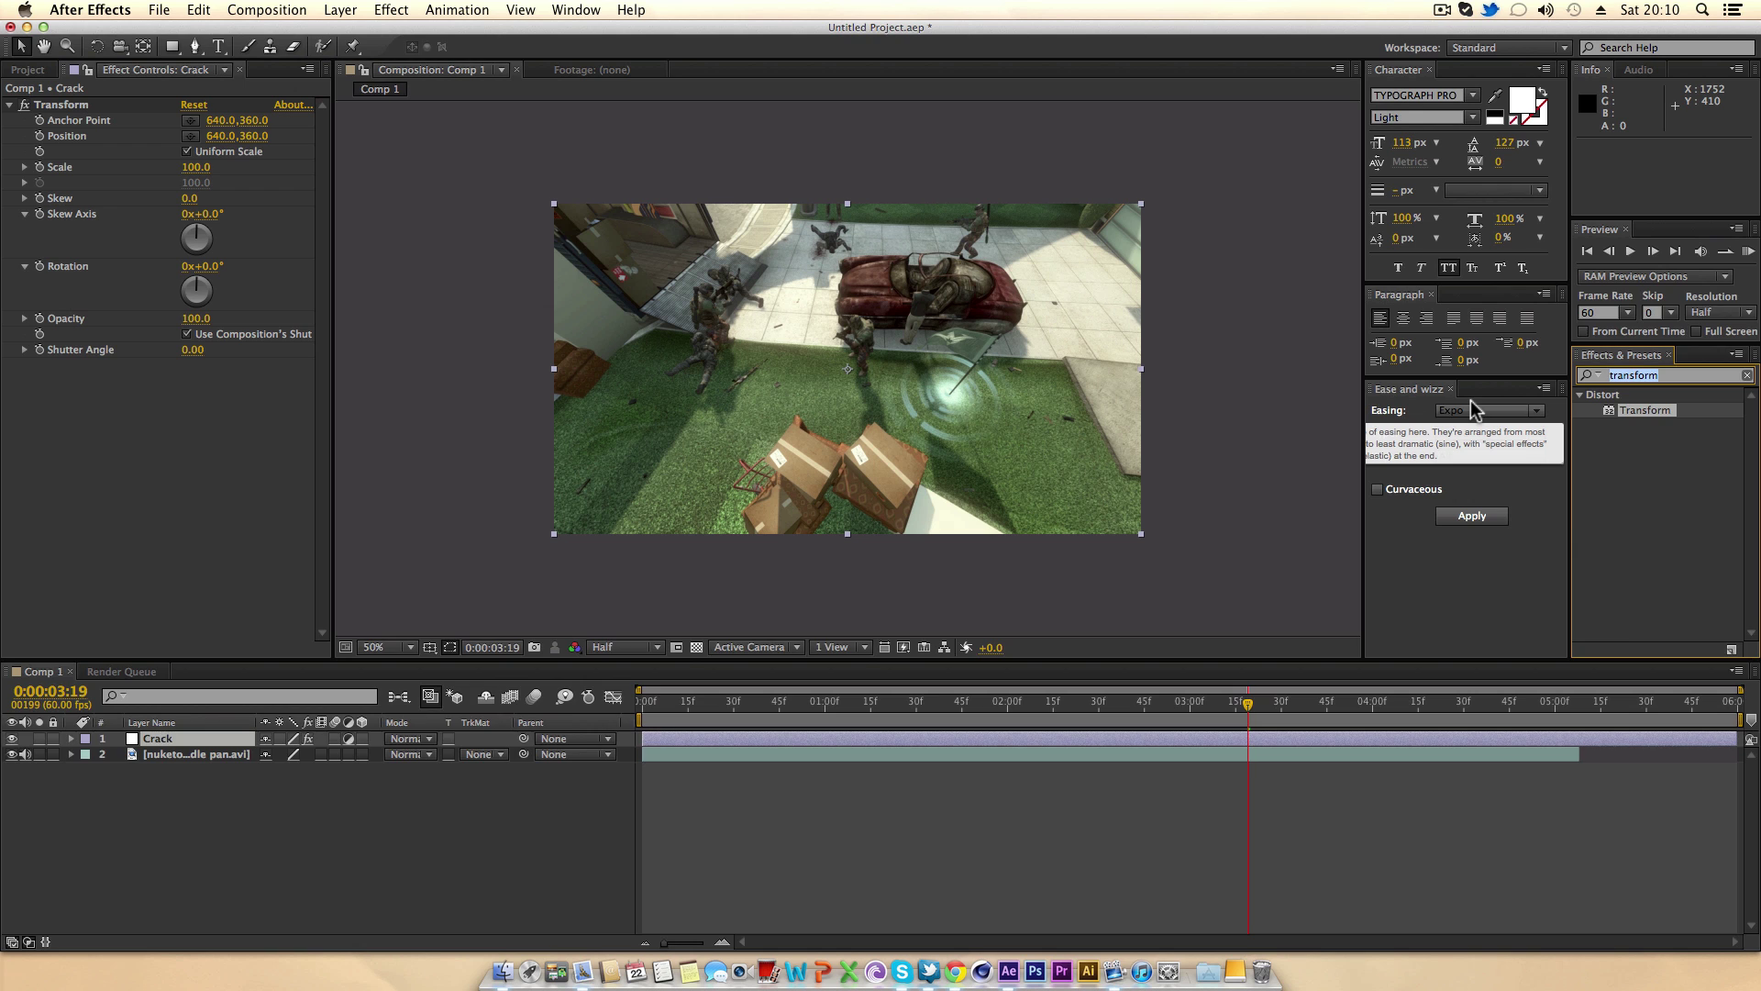
pyautogui.write('magi')
pyautogui.press('BackSpace')
pyautogui.write('ni')
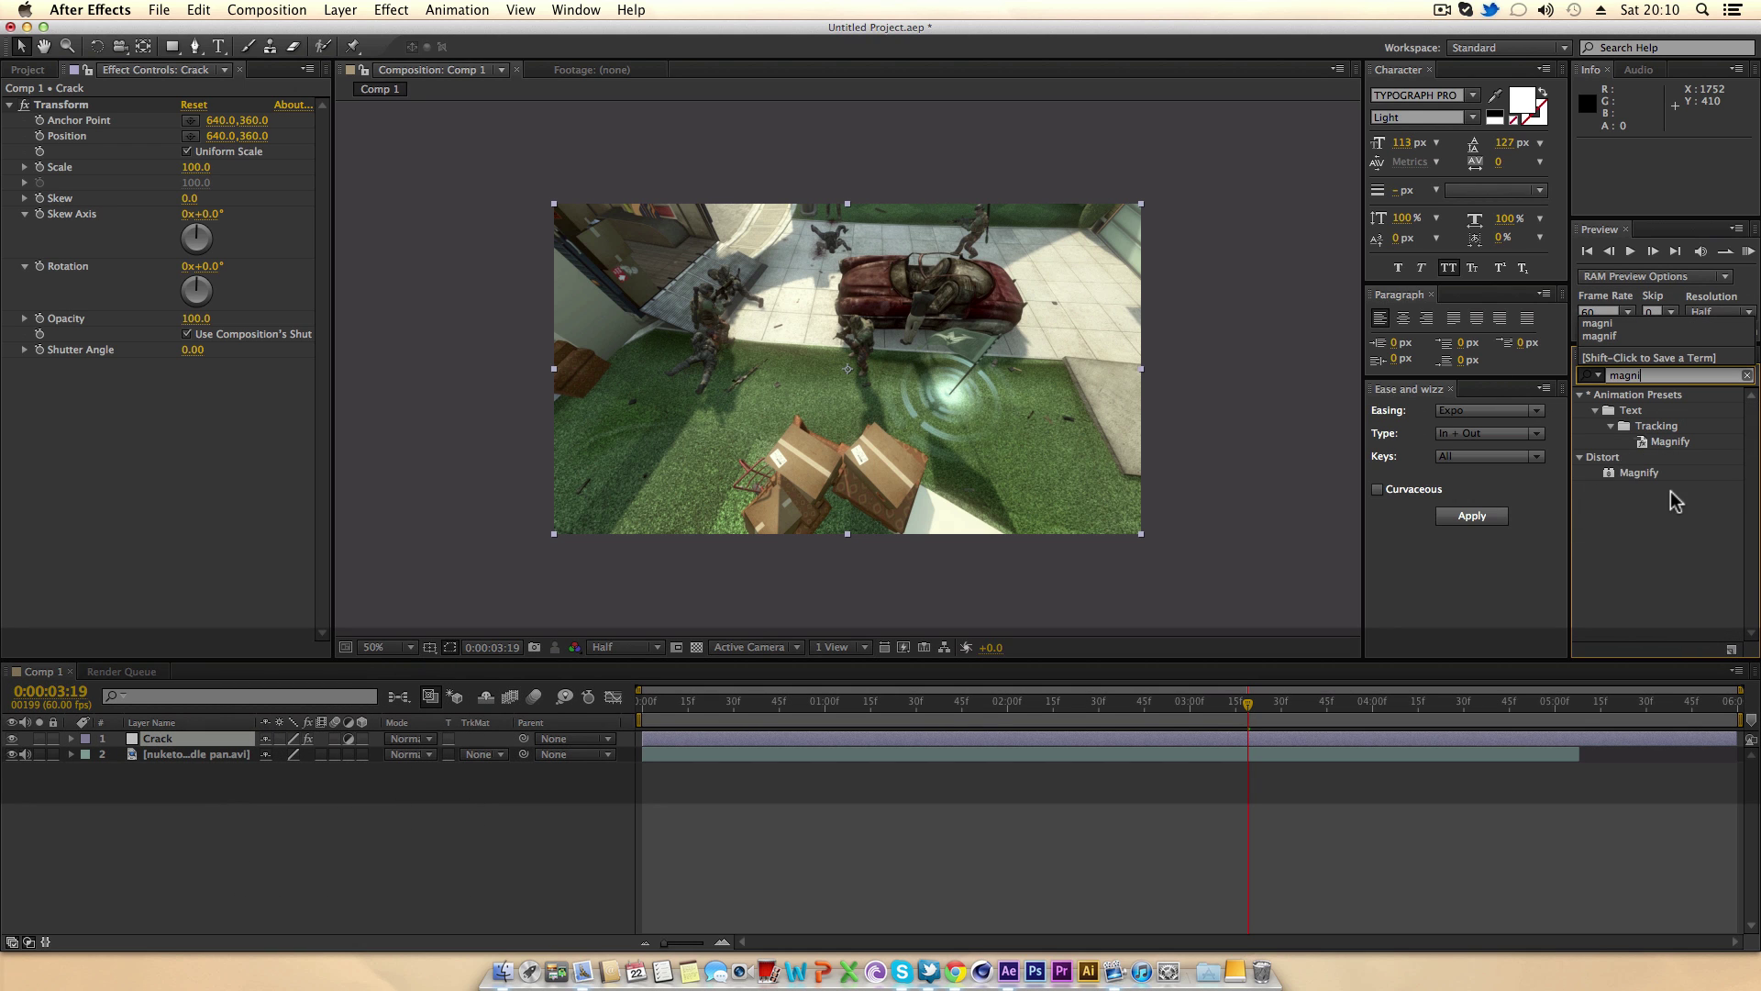
pyautogui.click(1643, 472)
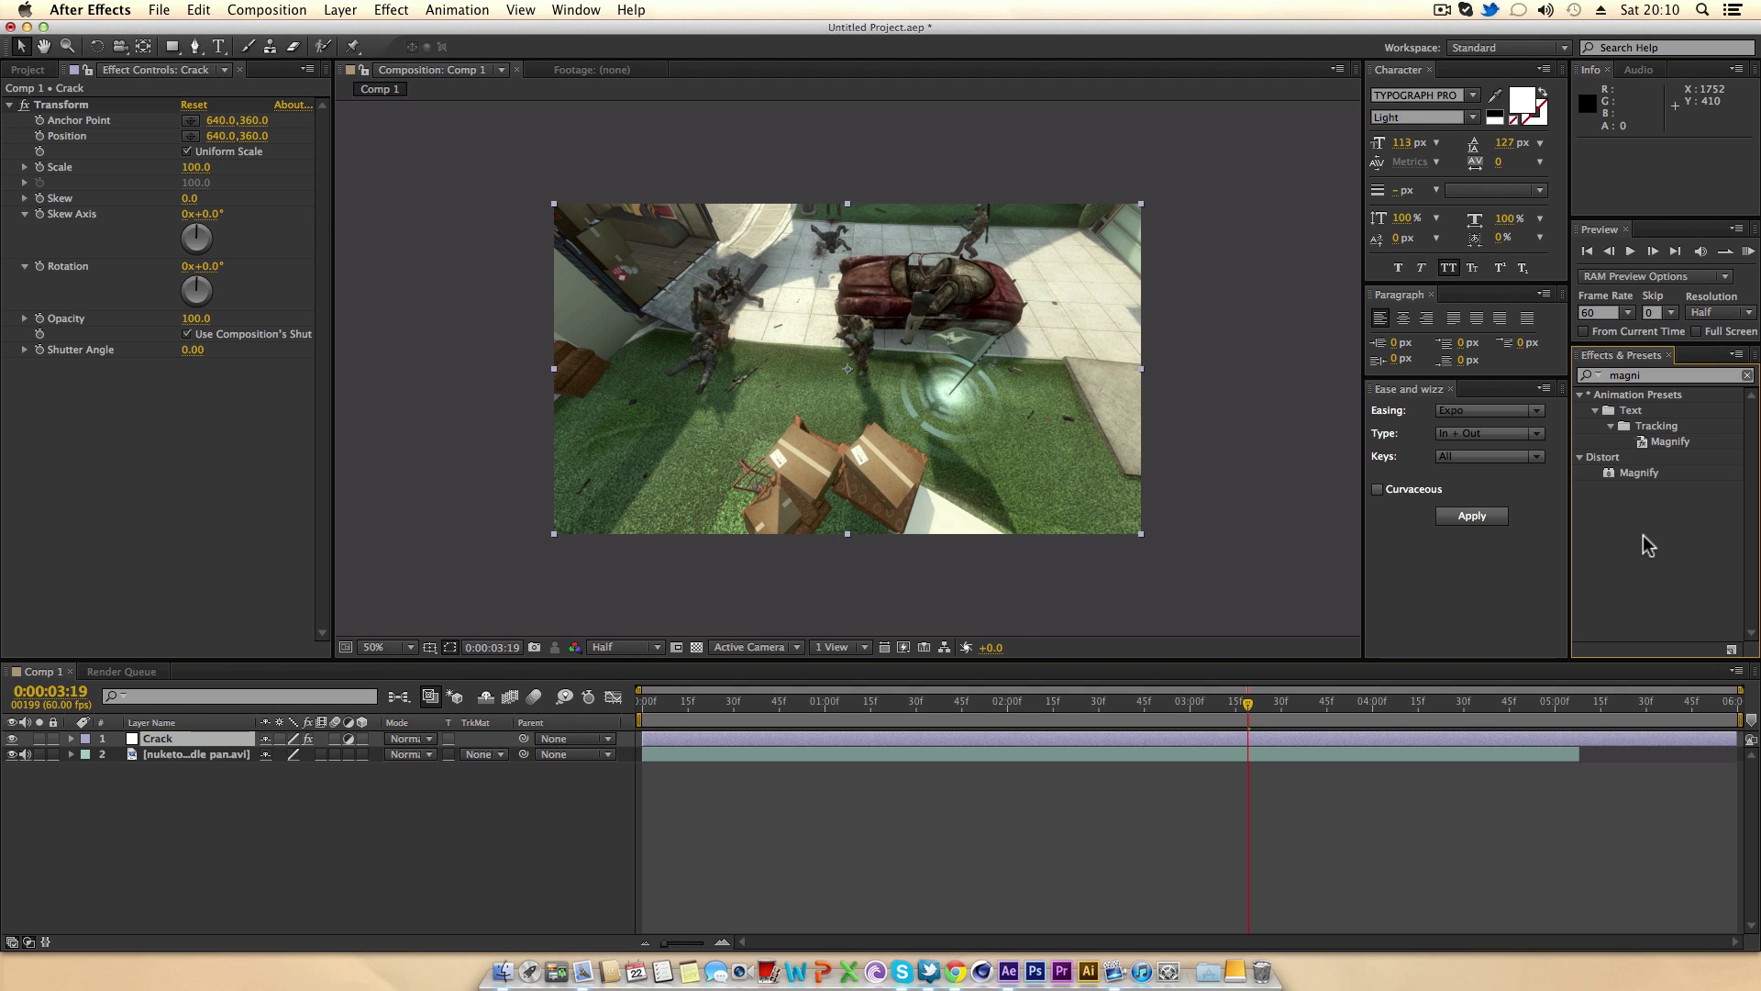
pyautogui.moveTo(1638, 473); pyautogui.dragTo(1642, 514)
pyautogui.click(1601, 472)
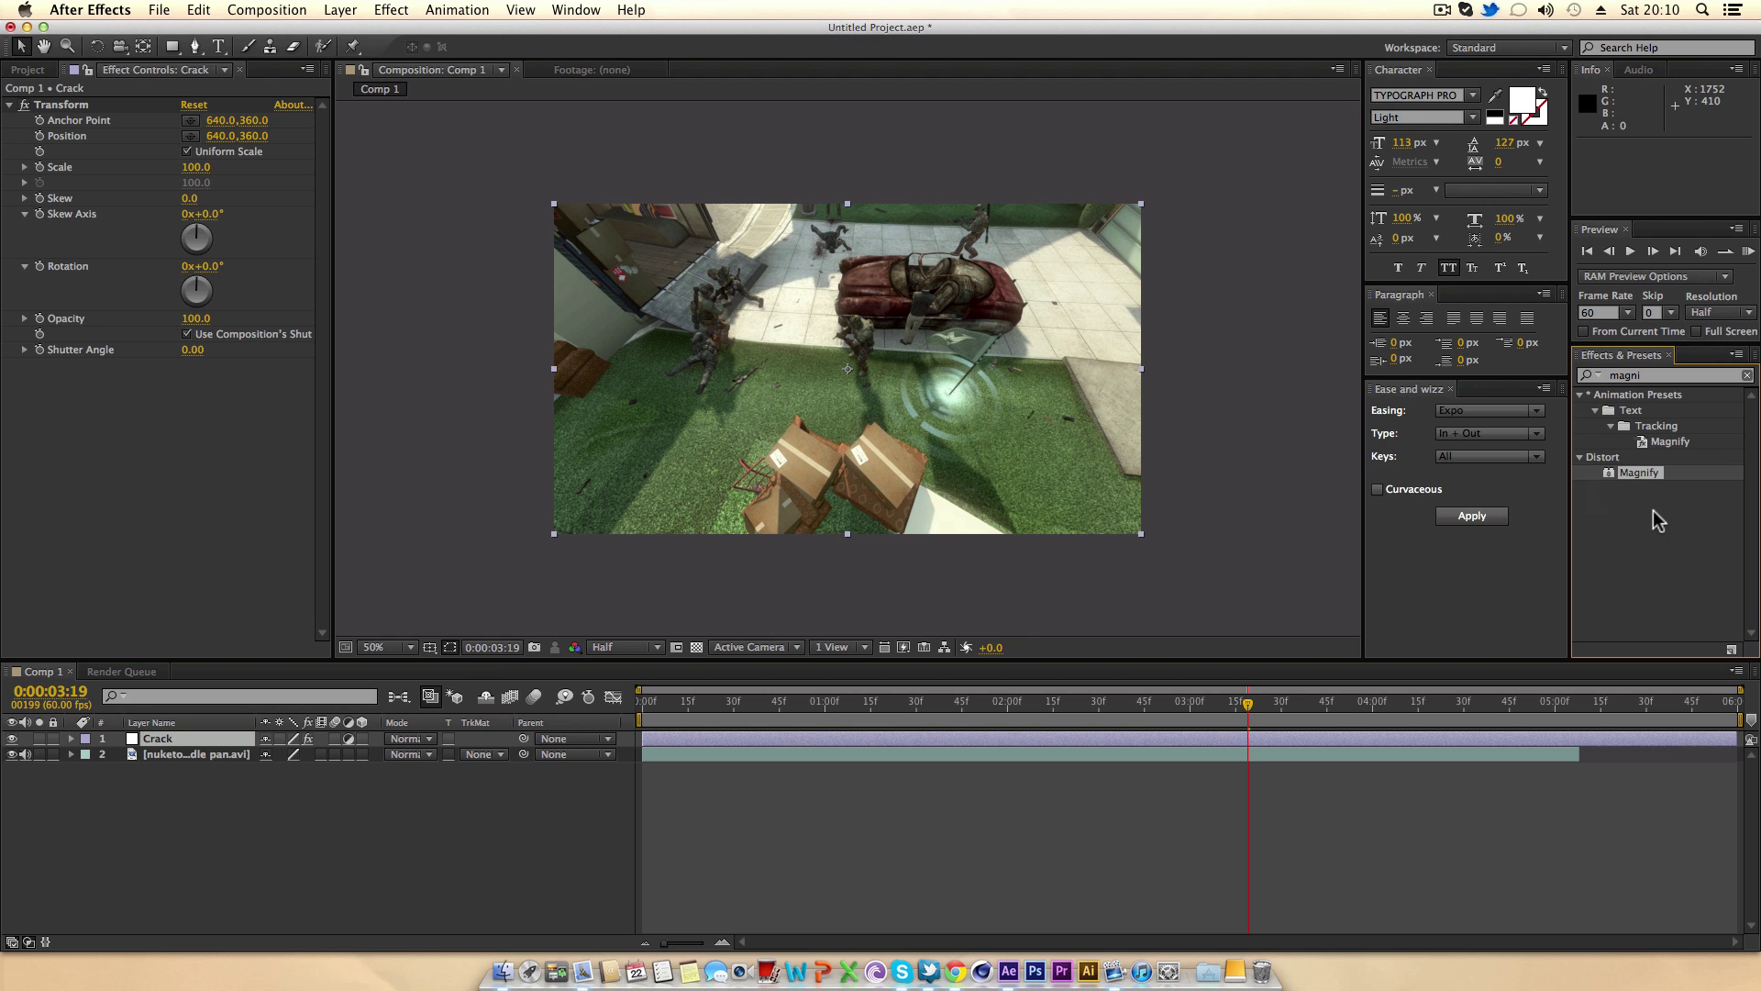
# Test Transform rotation and skew on the Crack layer, then undo them.
pyautogui.click(1693, 534)
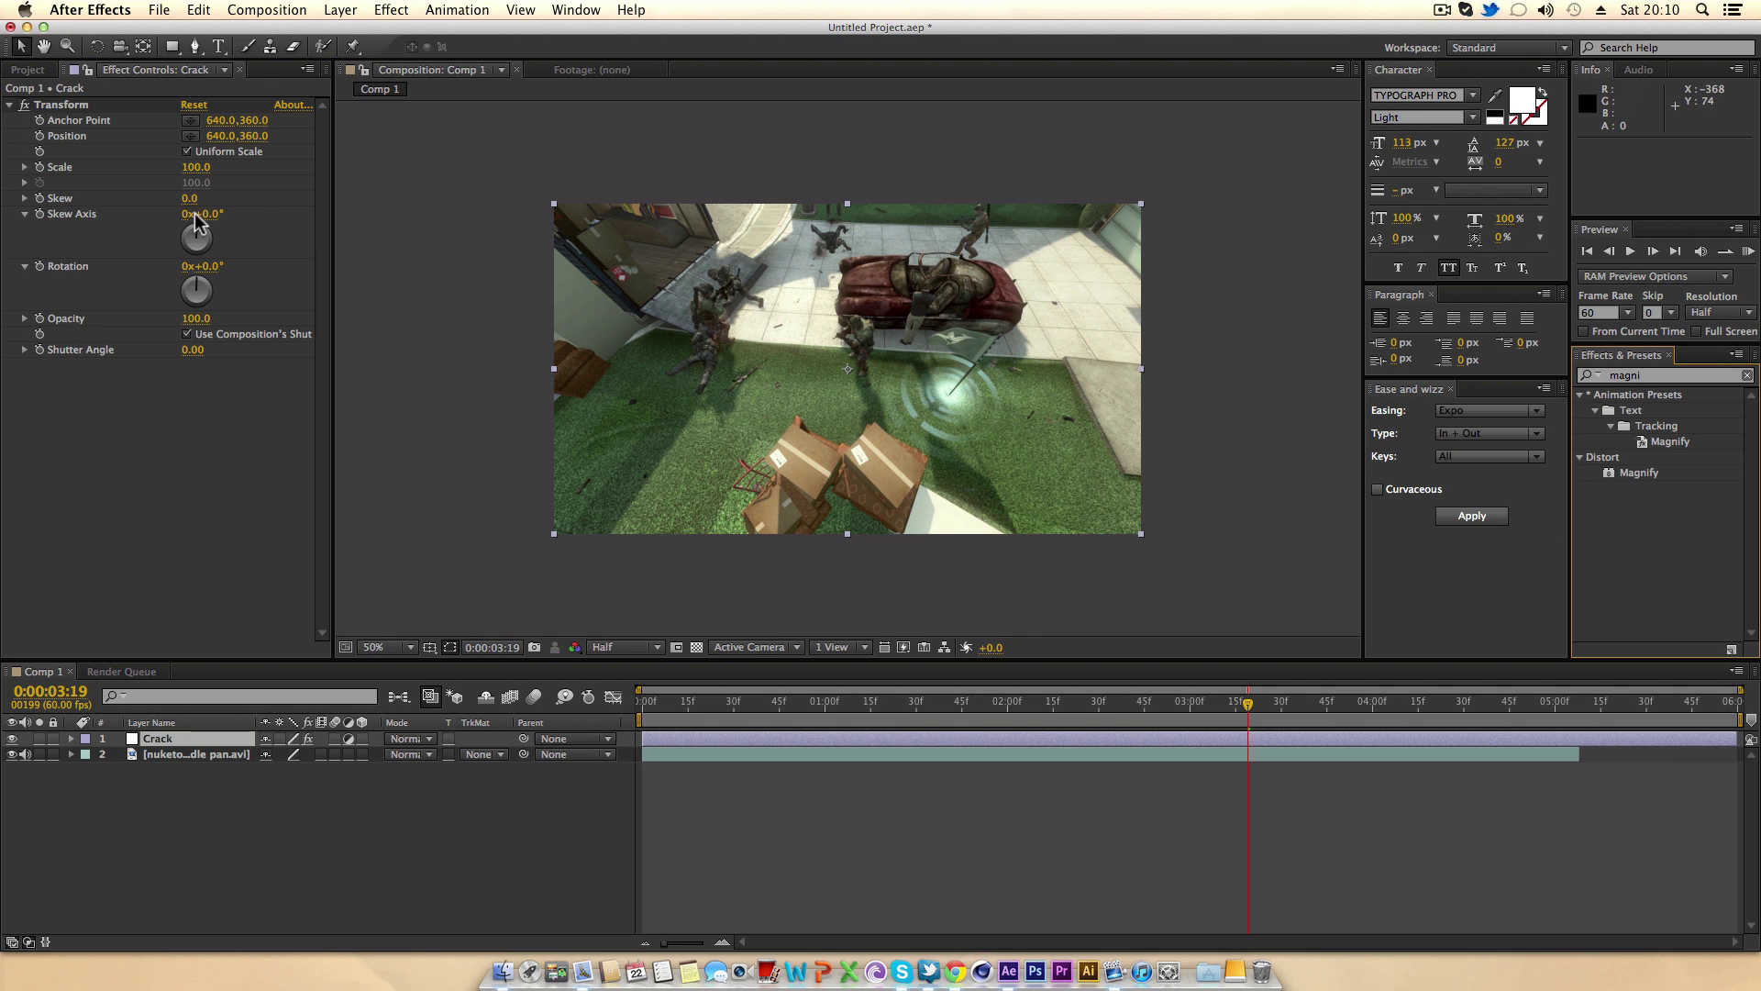
pyautogui.moveTo(202, 267)
pyautogui.mouseDown()
pyautogui.moveTo(171, 262)
pyautogui.moveTo(224, 269)
pyautogui.mouseUp()
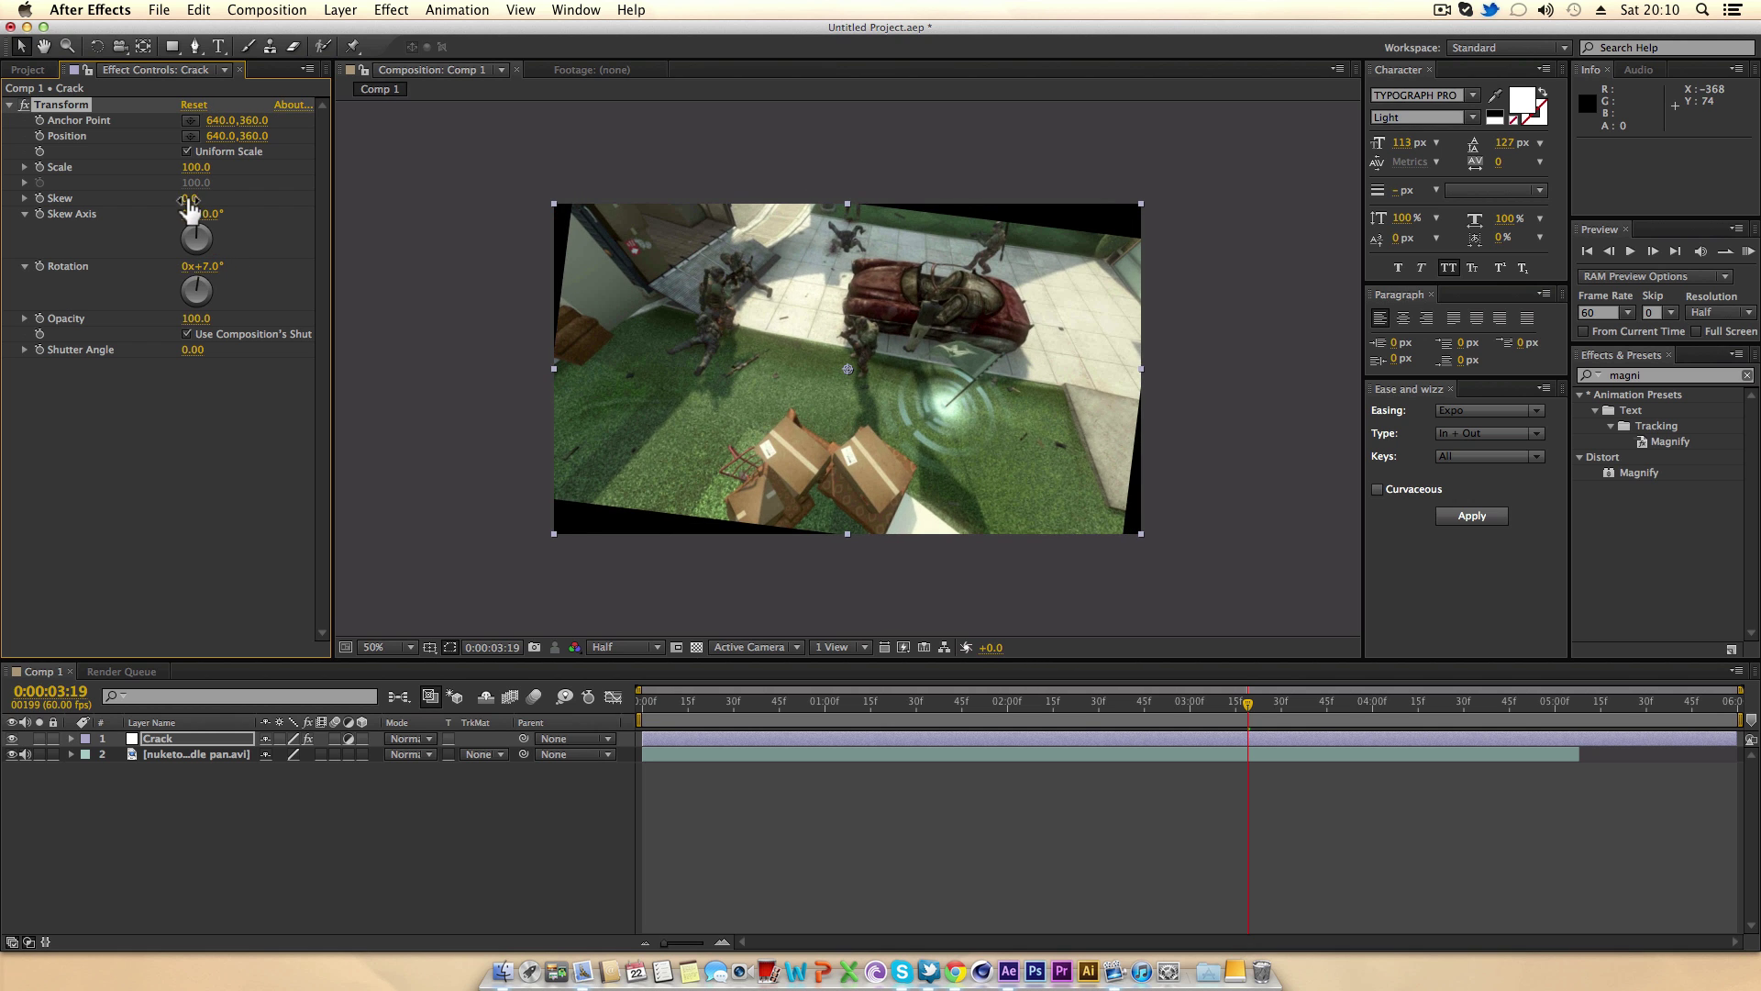
pyautogui.moveTo(189, 200)
pyautogui.mouseDown()
pyautogui.moveTo(237, 198)
pyautogui.moveTo(128, 200)
pyautogui.moveTo(188, 200)
pyautogui.moveTo(168, 199)
pyautogui.mouseUp()
pyautogui.press('super+z')
pyautogui.press('super+z')
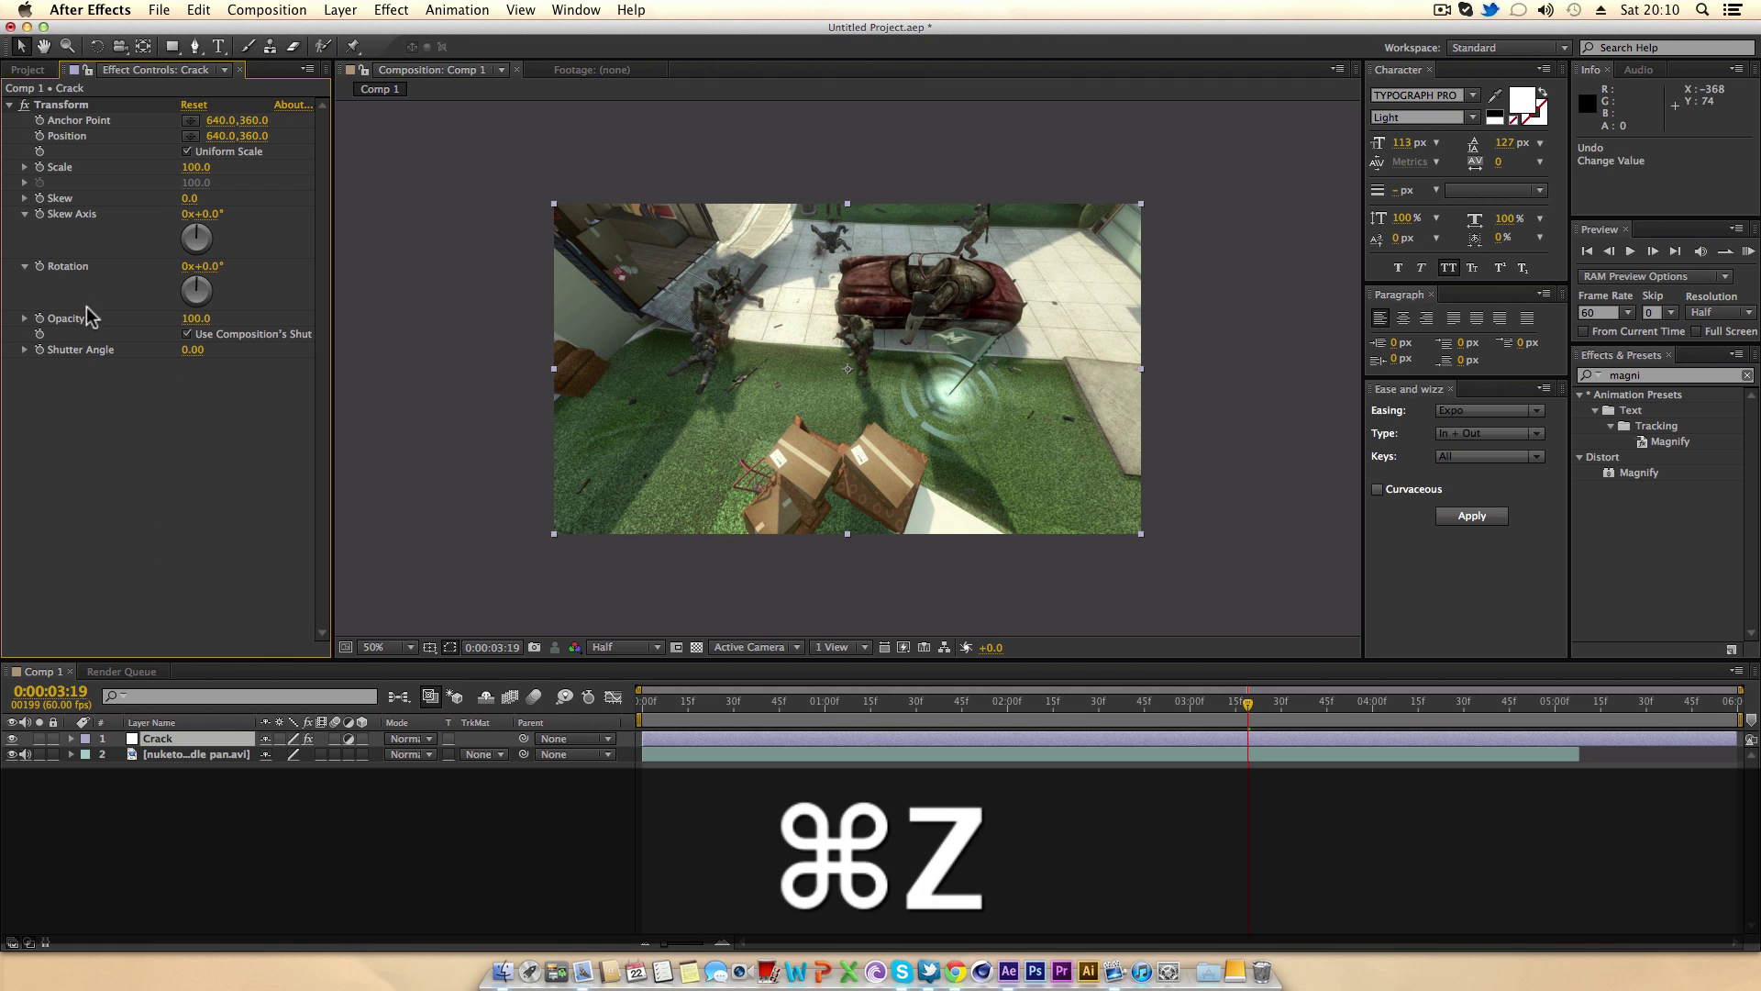
pyautogui.click(74, 107)
pyautogui.click(145, 449)
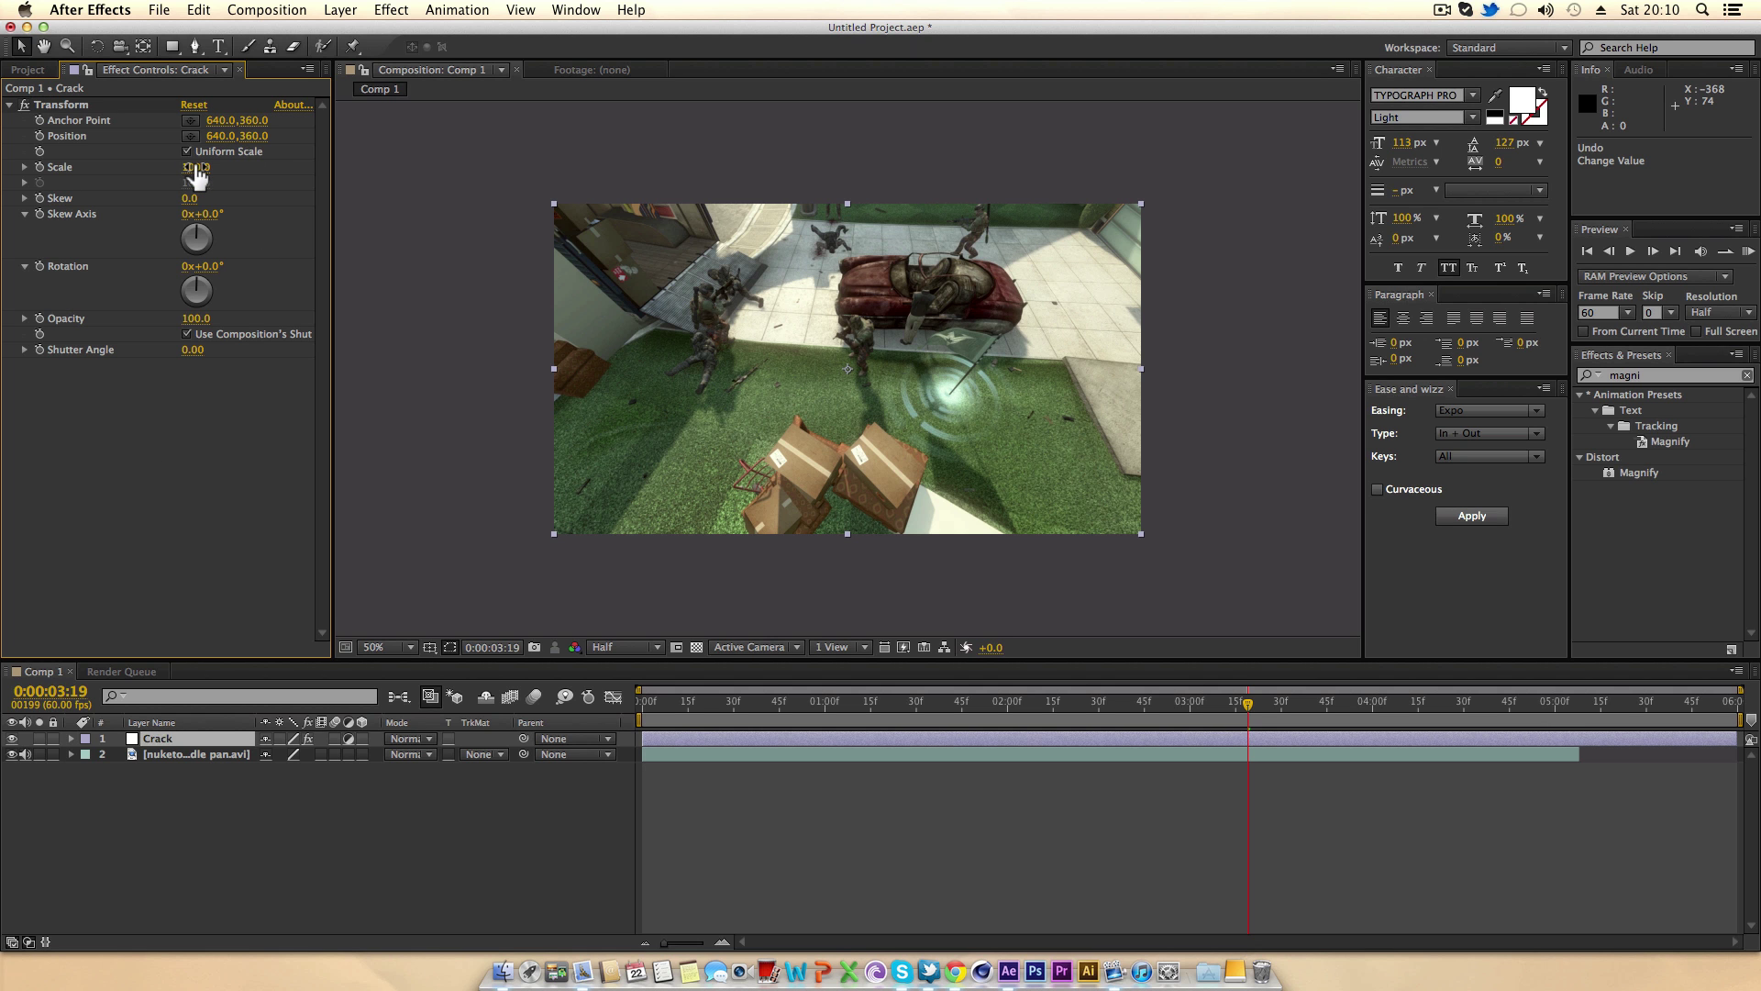
# Adjust the Transform Scale up and down, settling it at 121.
pyautogui.moveTo(193, 170)
pyautogui.mouseDown()
pyautogui.moveTo(211, 174)
pyautogui.moveTo(147, 175)
pyautogui.moveTo(227, 169)
pyautogui.moveTo(197, 169)
pyautogui.mouseUp()
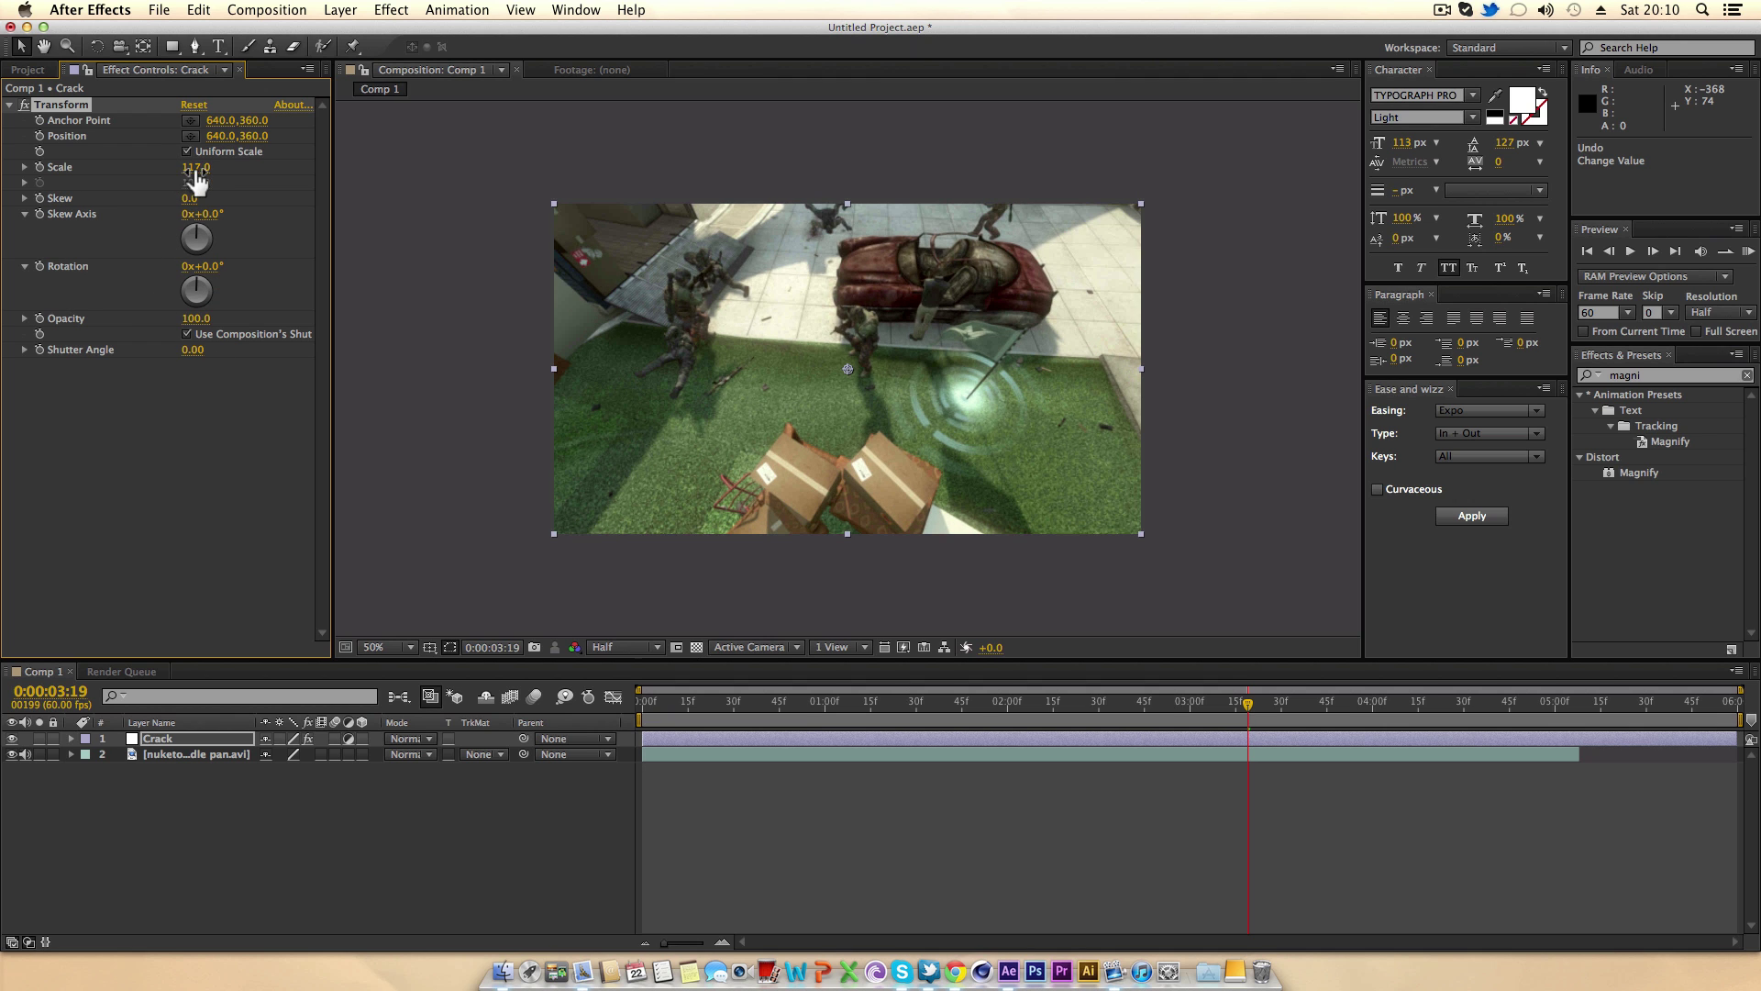
pyautogui.moveTo(196, 167); pyautogui.dragTo(236, 181)
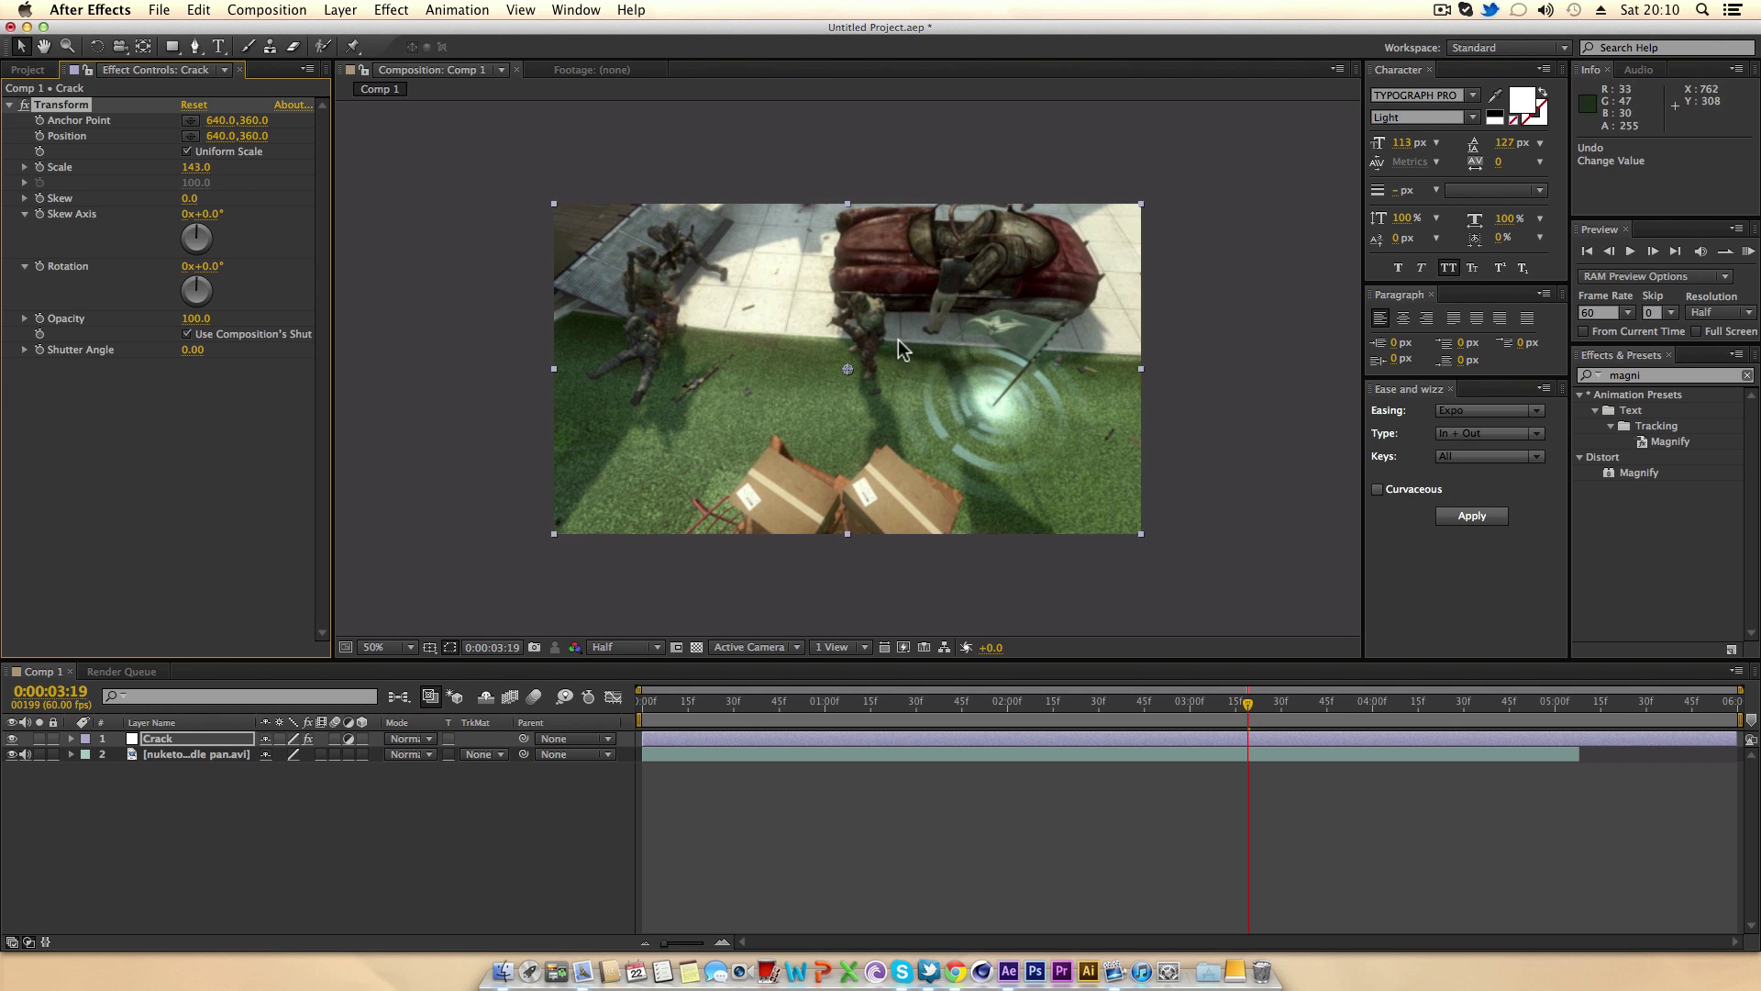
pyautogui.moveTo(195, 168); pyautogui.dragTo(160, 164)
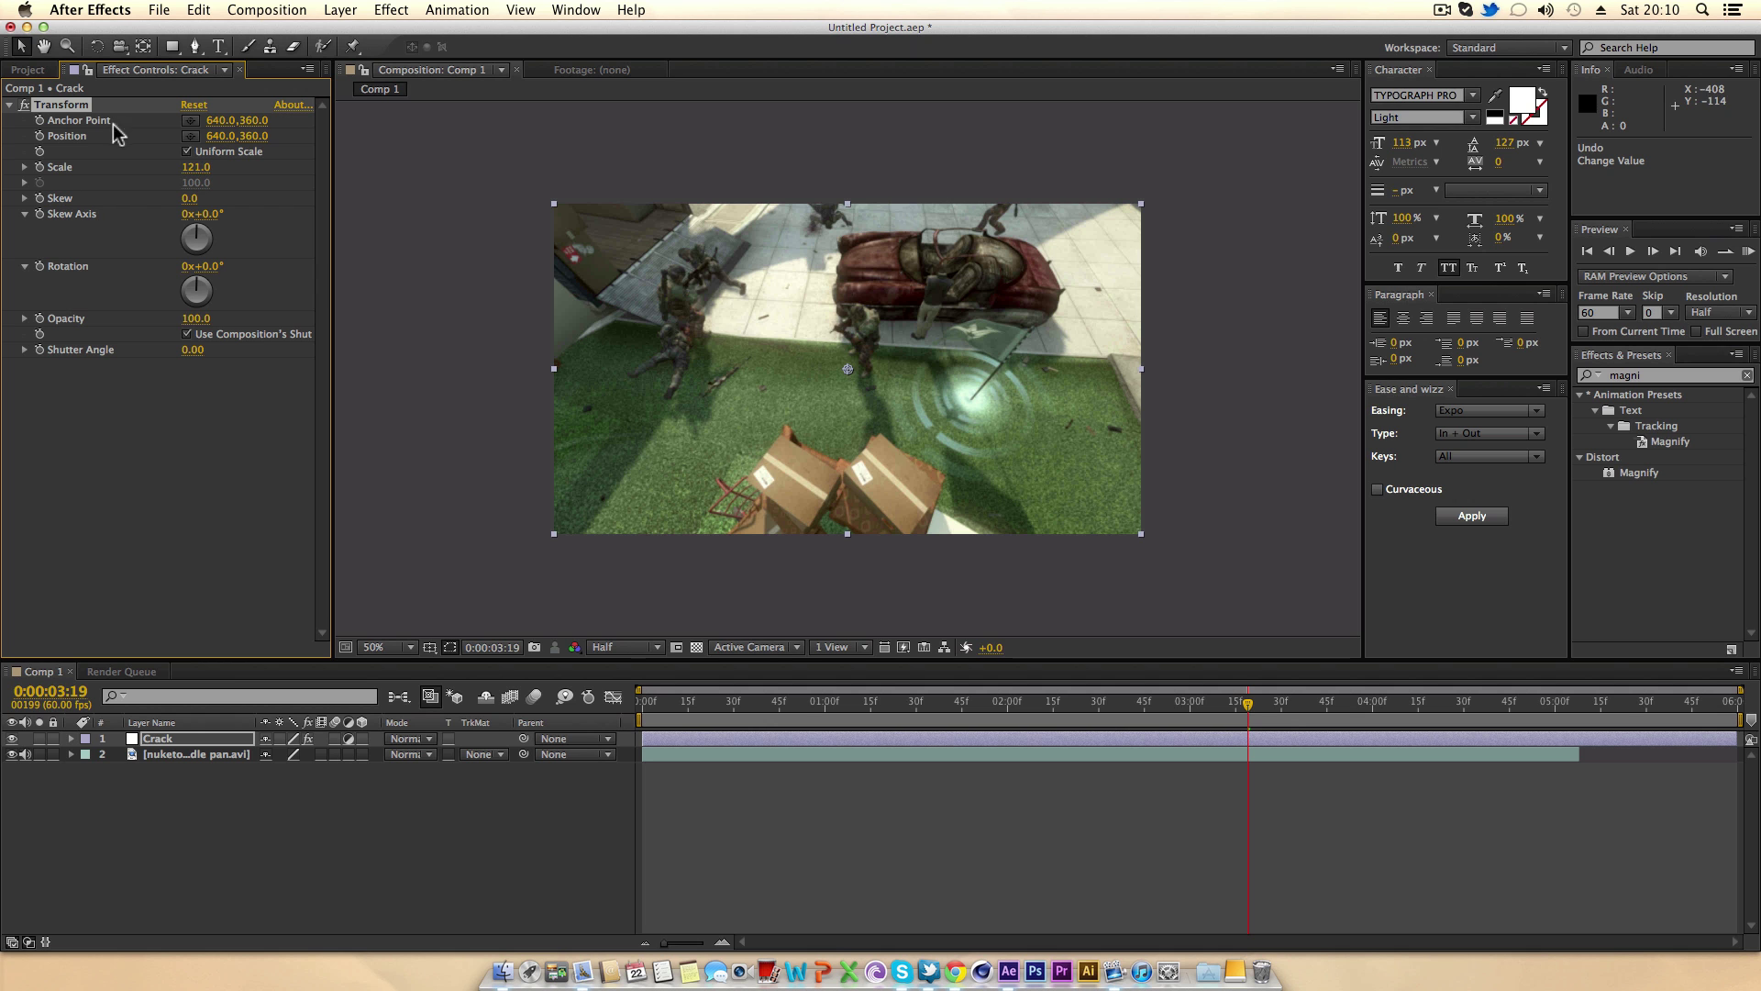
pyautogui.moveTo(847, 369)
pyautogui.mouseDown()
pyautogui.moveTo(864, 371)
pyautogui.moveTo(848, 365)
pyautogui.mouseUp()
pyautogui.press('super+z')
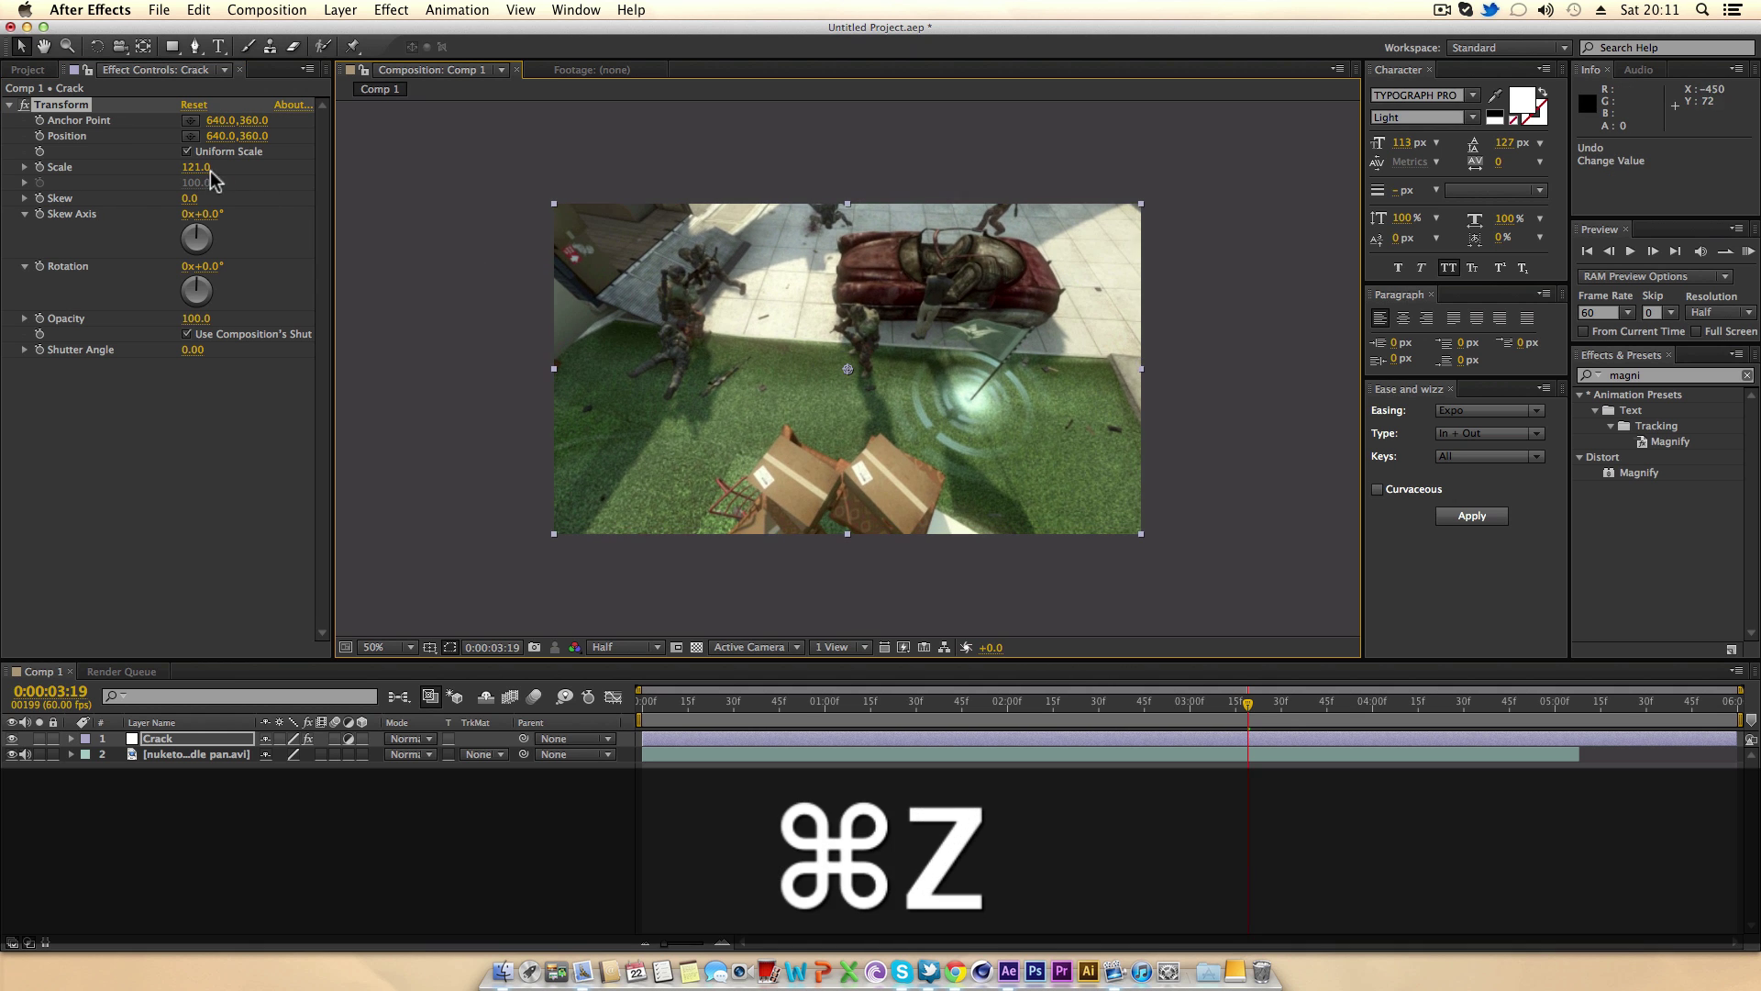
pyautogui.moveTo(211, 178); pyautogui.dragTo(173, 172)
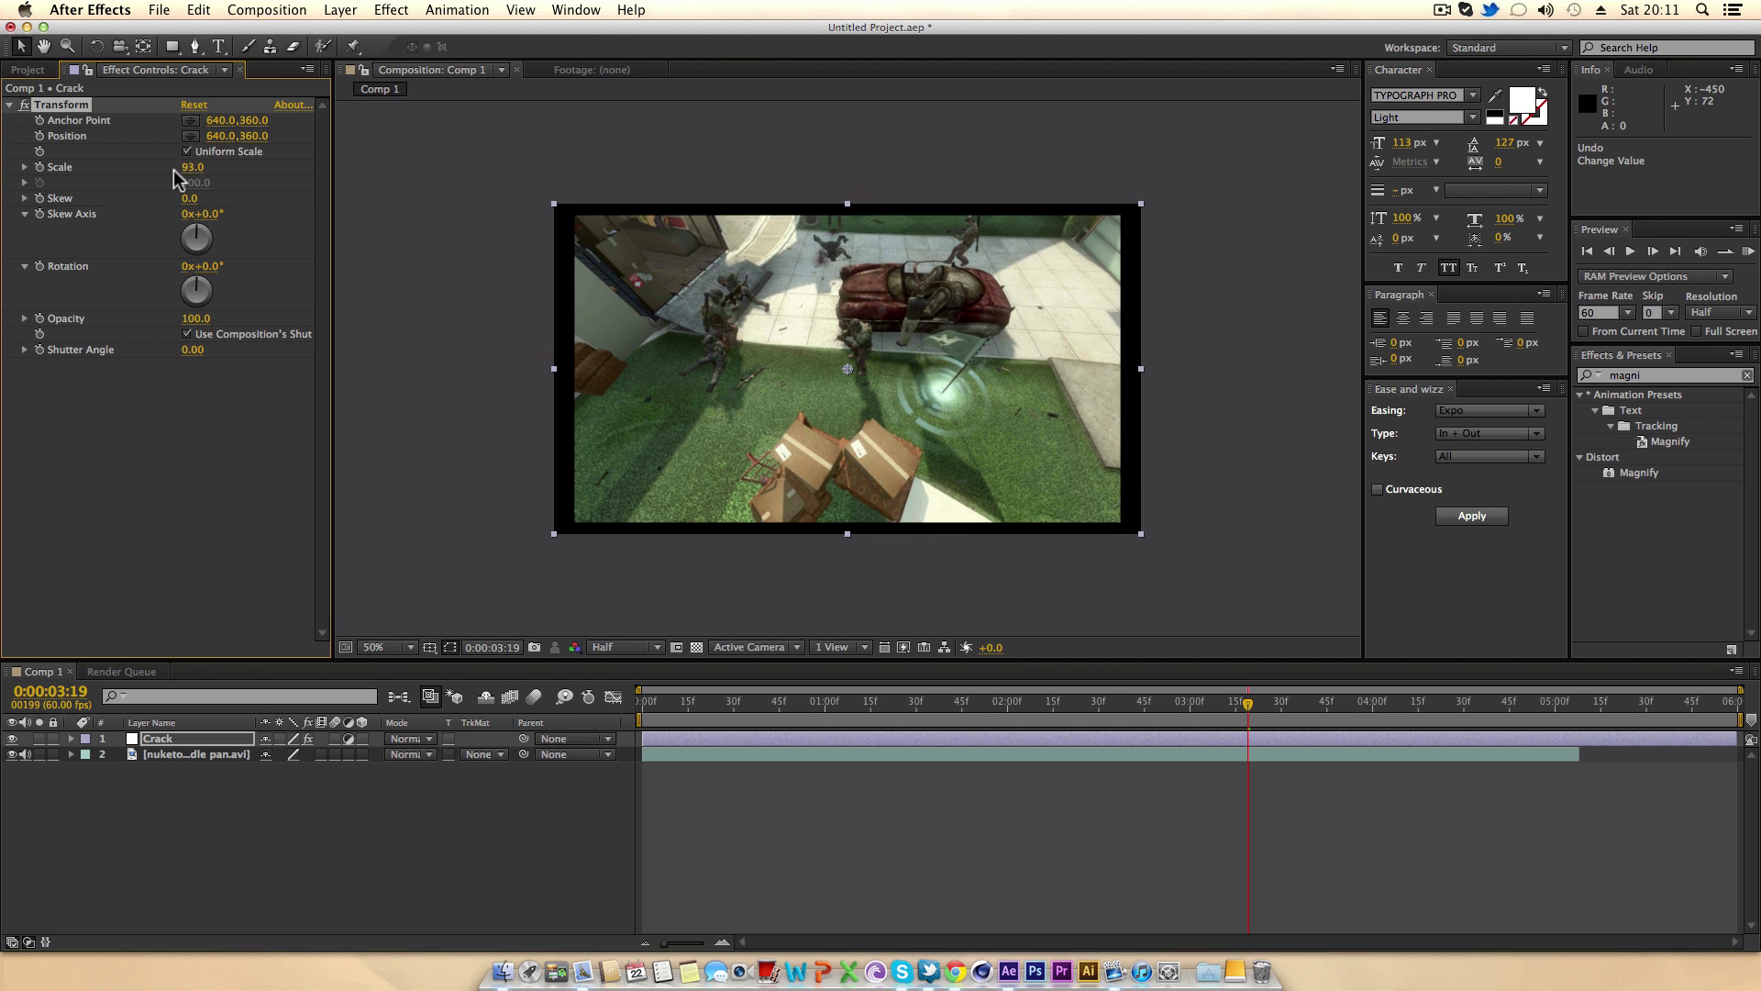
pyautogui.press('super+z')
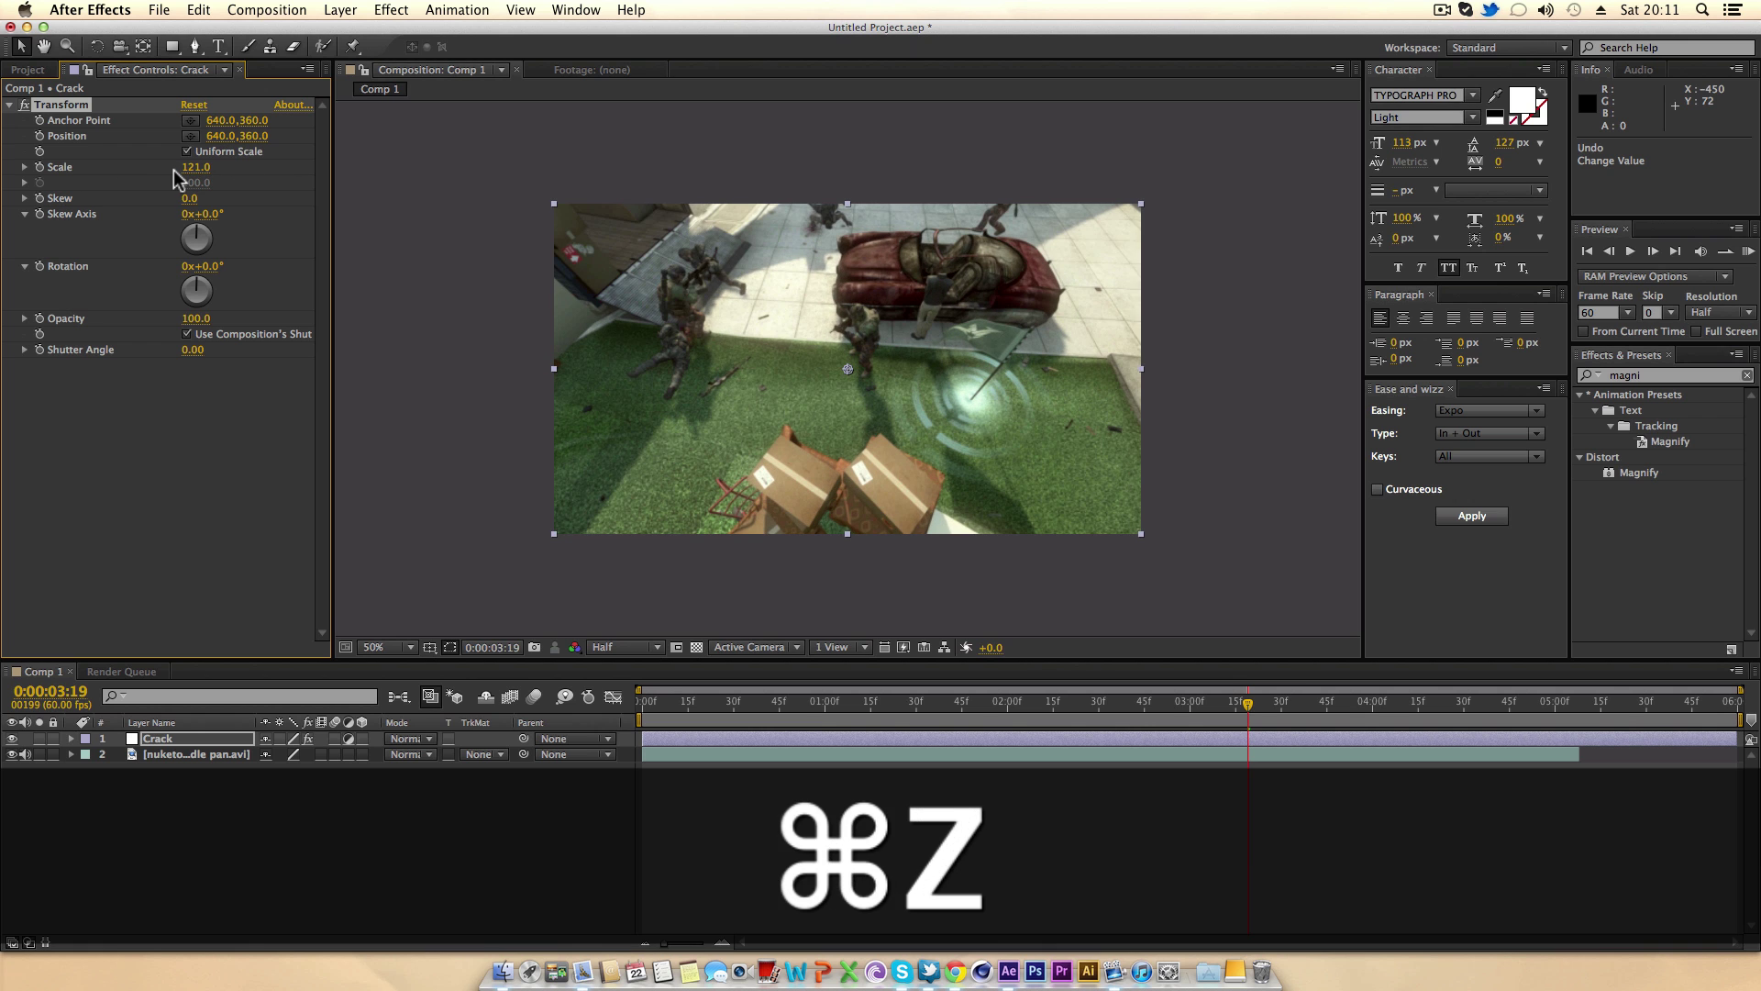
# Return Transform Scale to 100 and trial a lower-left anchor point, then undo it.
pyautogui.press('super+z')
pyautogui.press('super+z')
pyautogui.press('super+z')
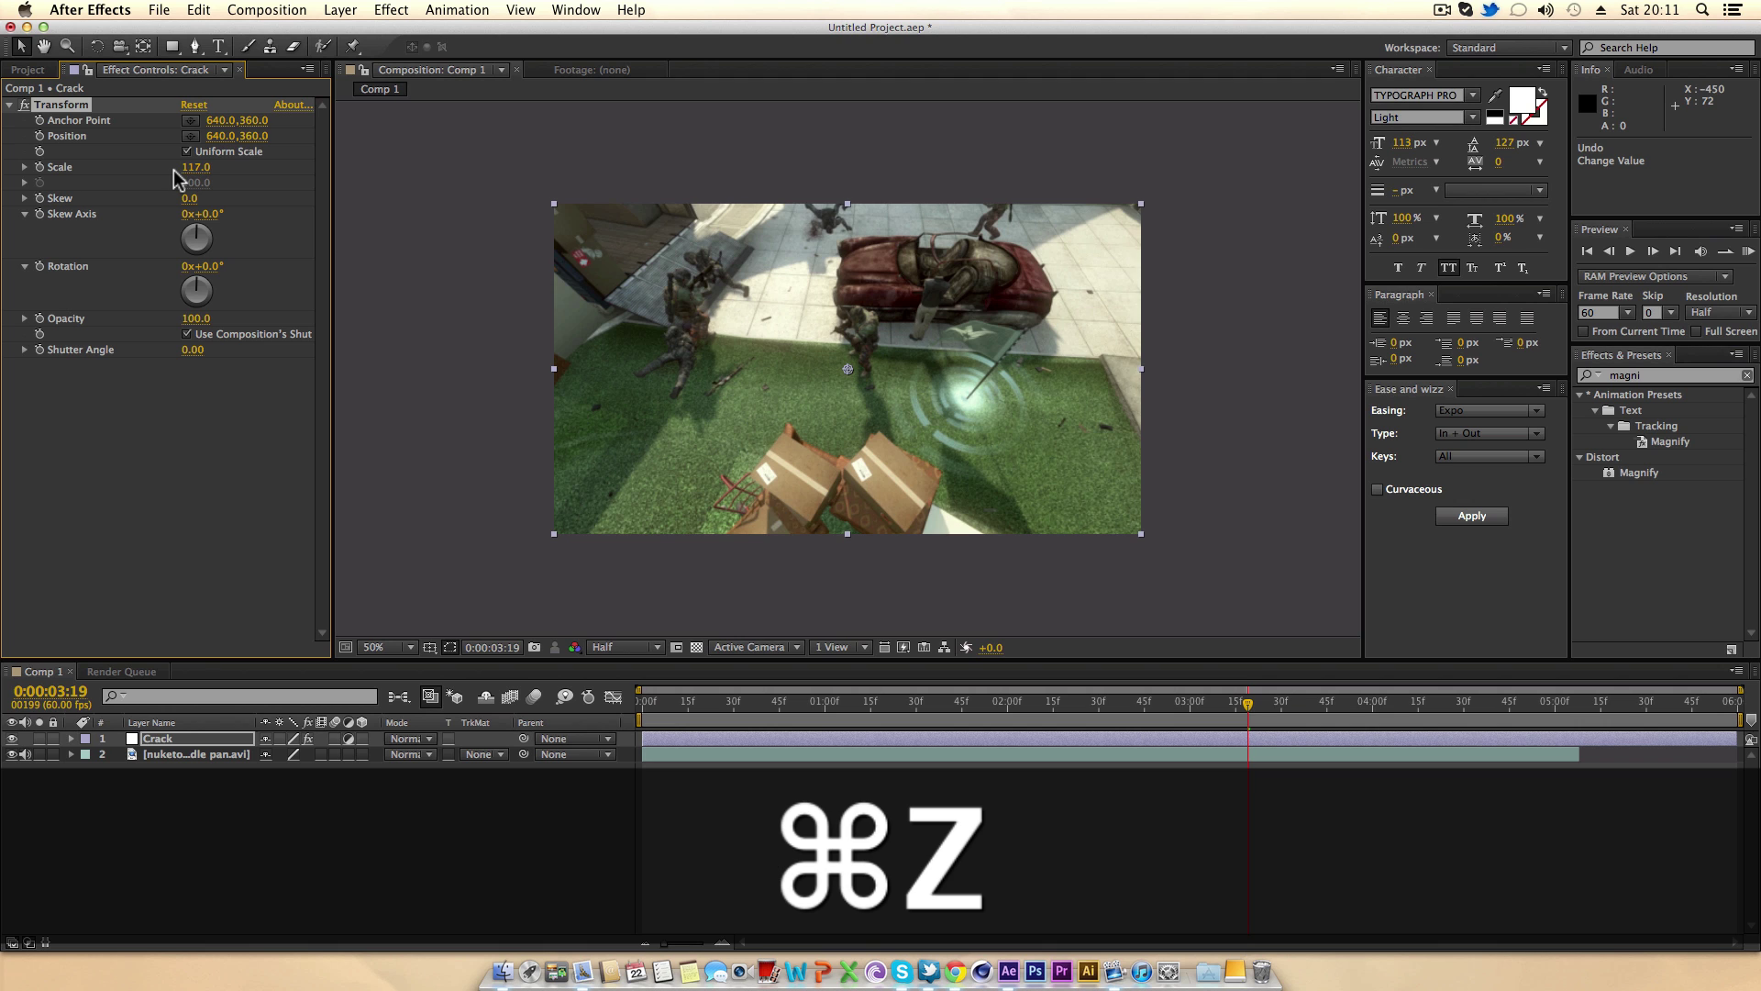
pyautogui.press('super+z')
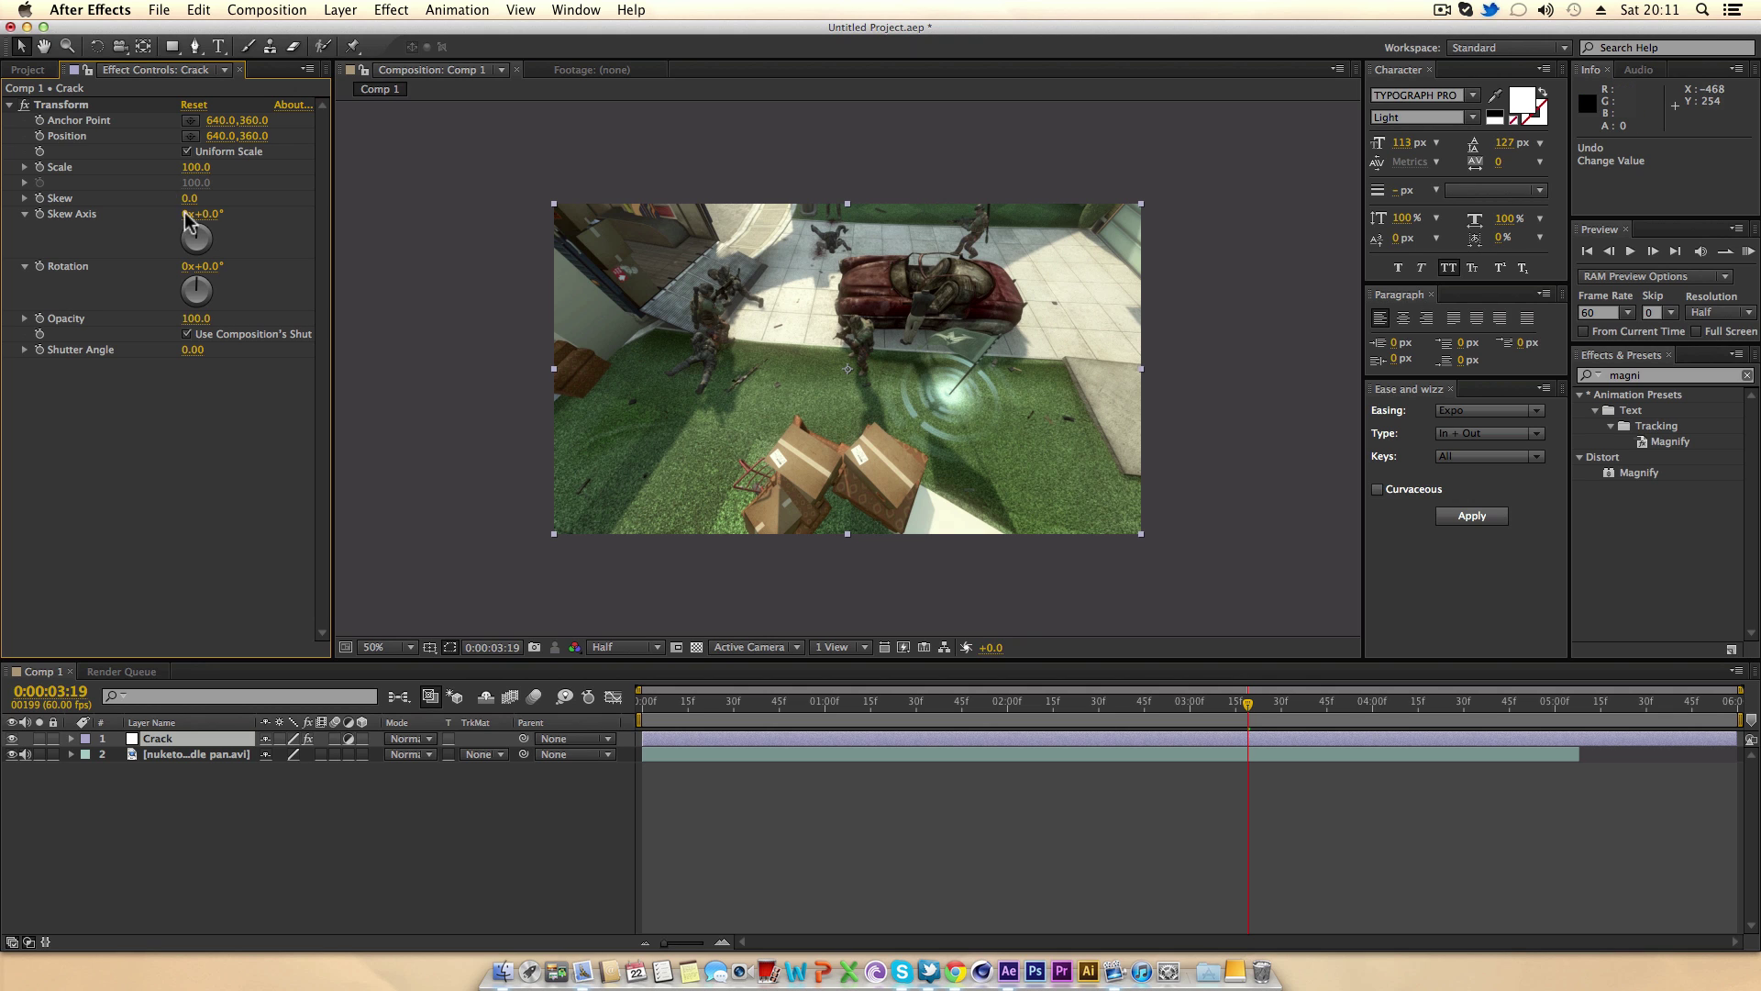
pyautogui.click(191, 121)
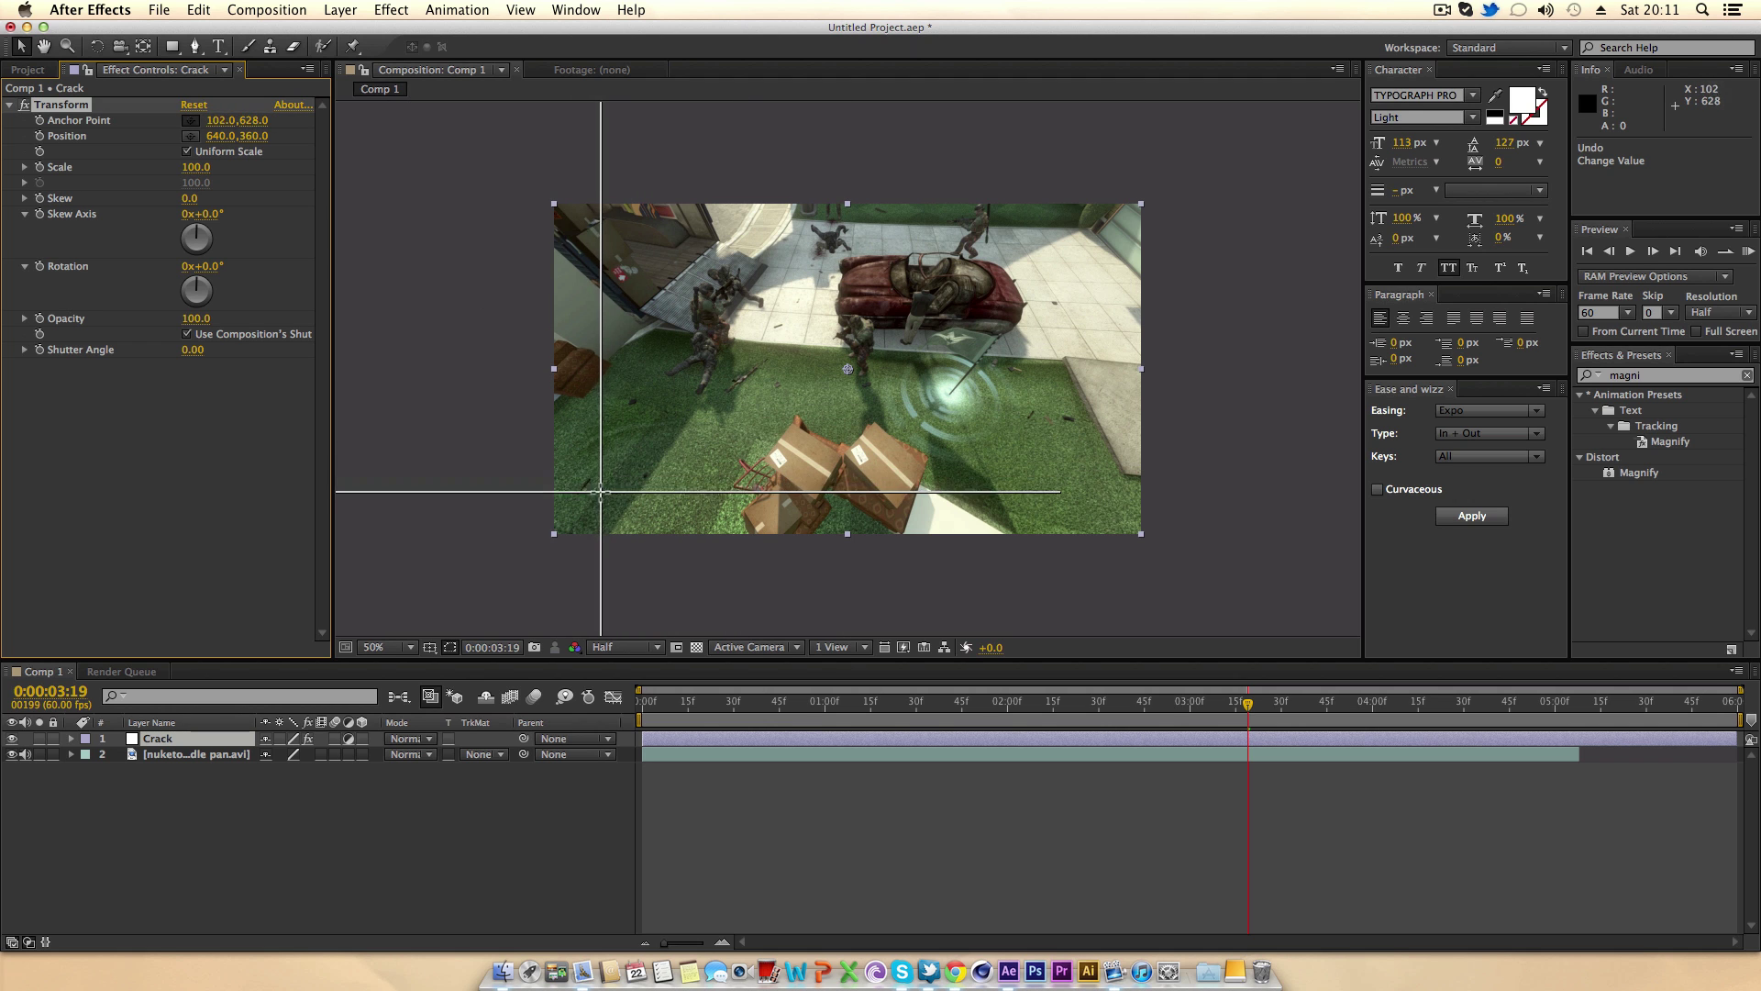
pyautogui.click(623, 474)
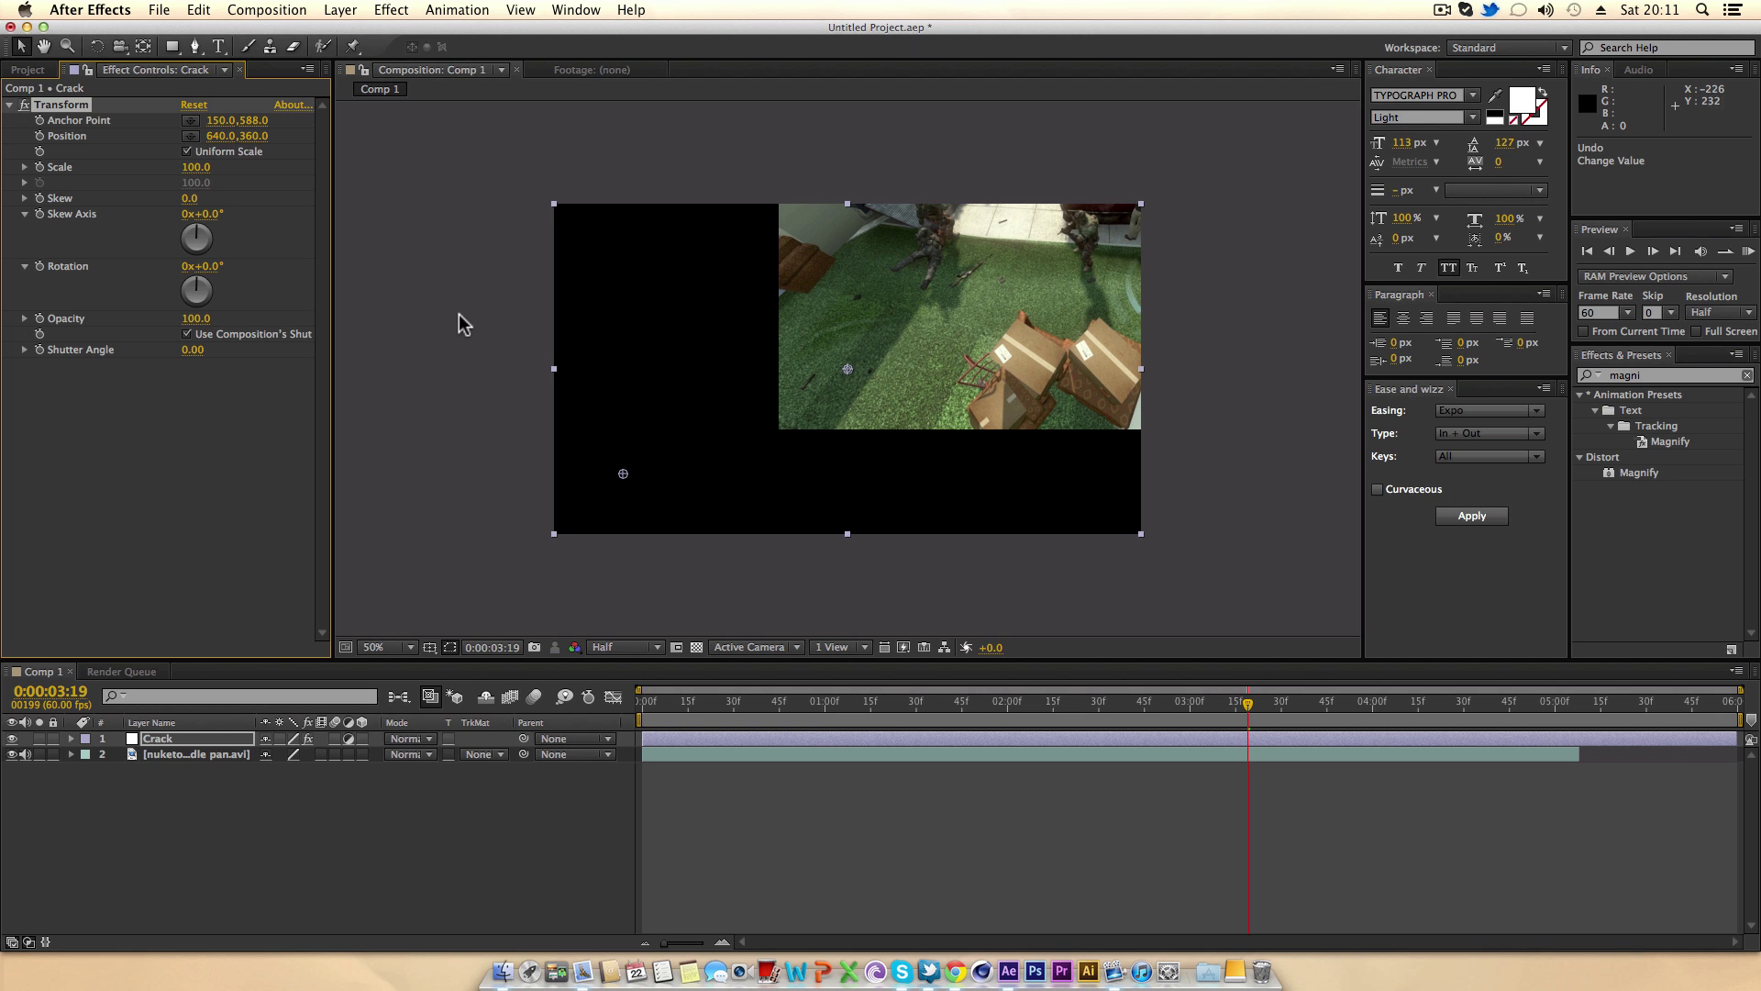
pyautogui.moveTo(192, 168); pyautogui.dragTo(230, 172)
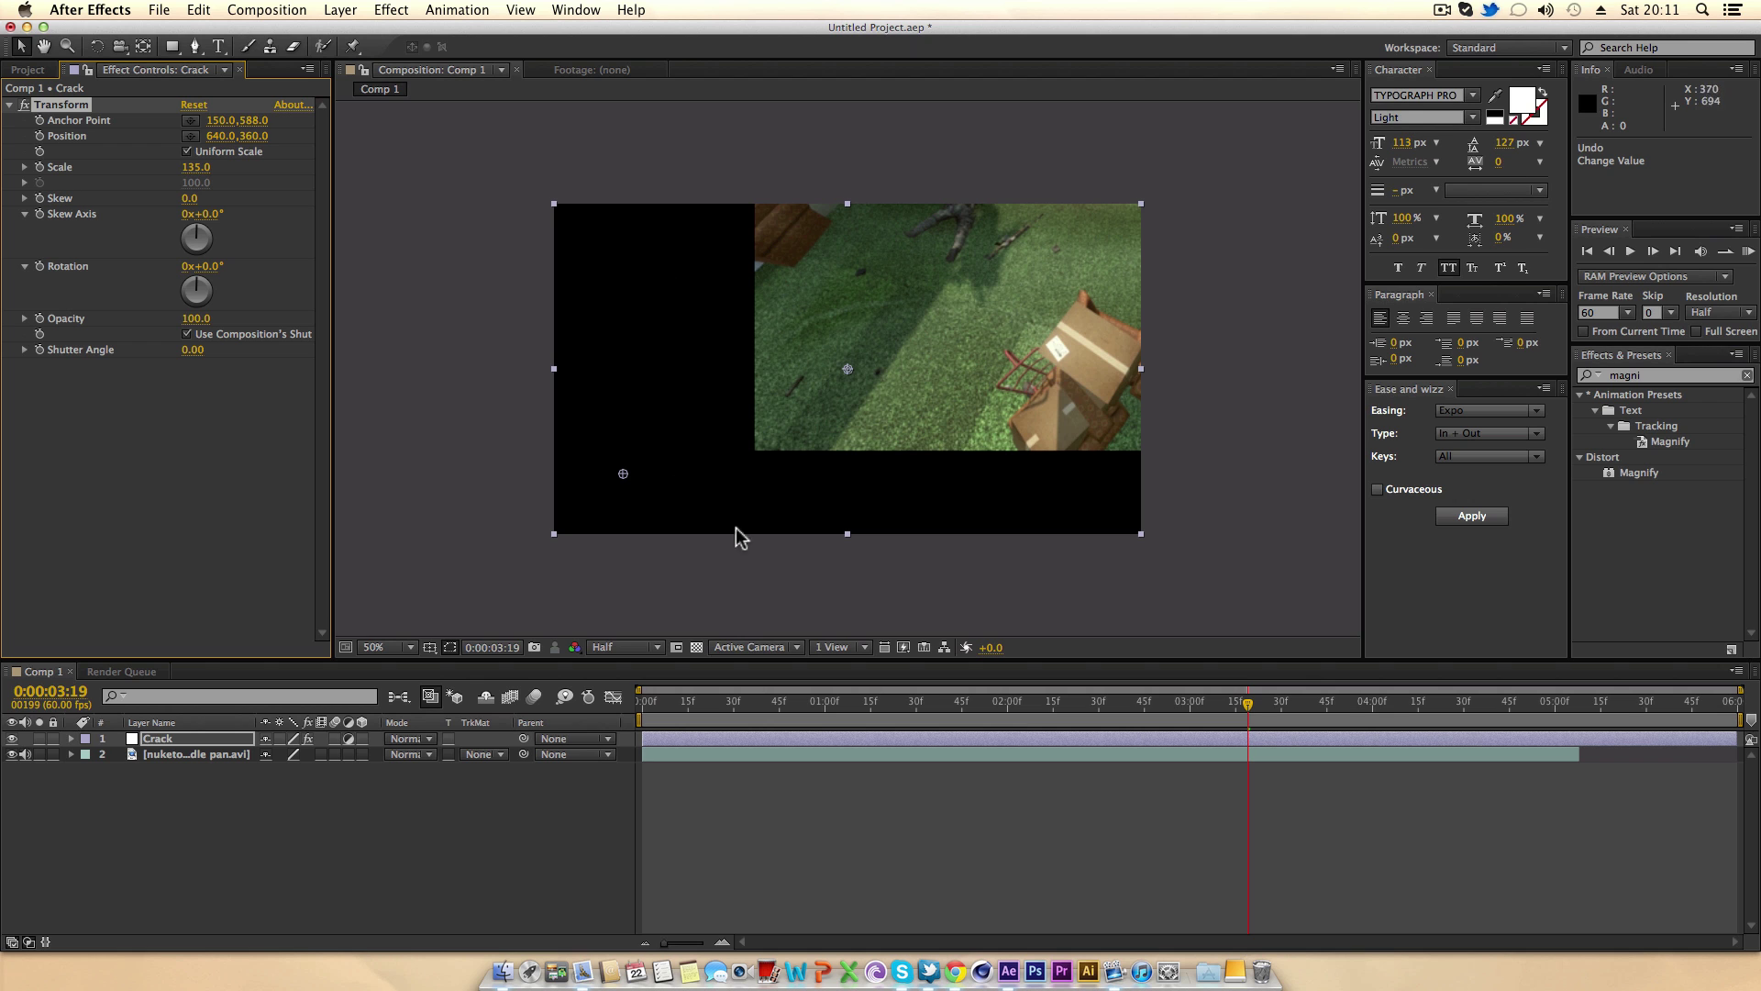
pyautogui.press('super+z')
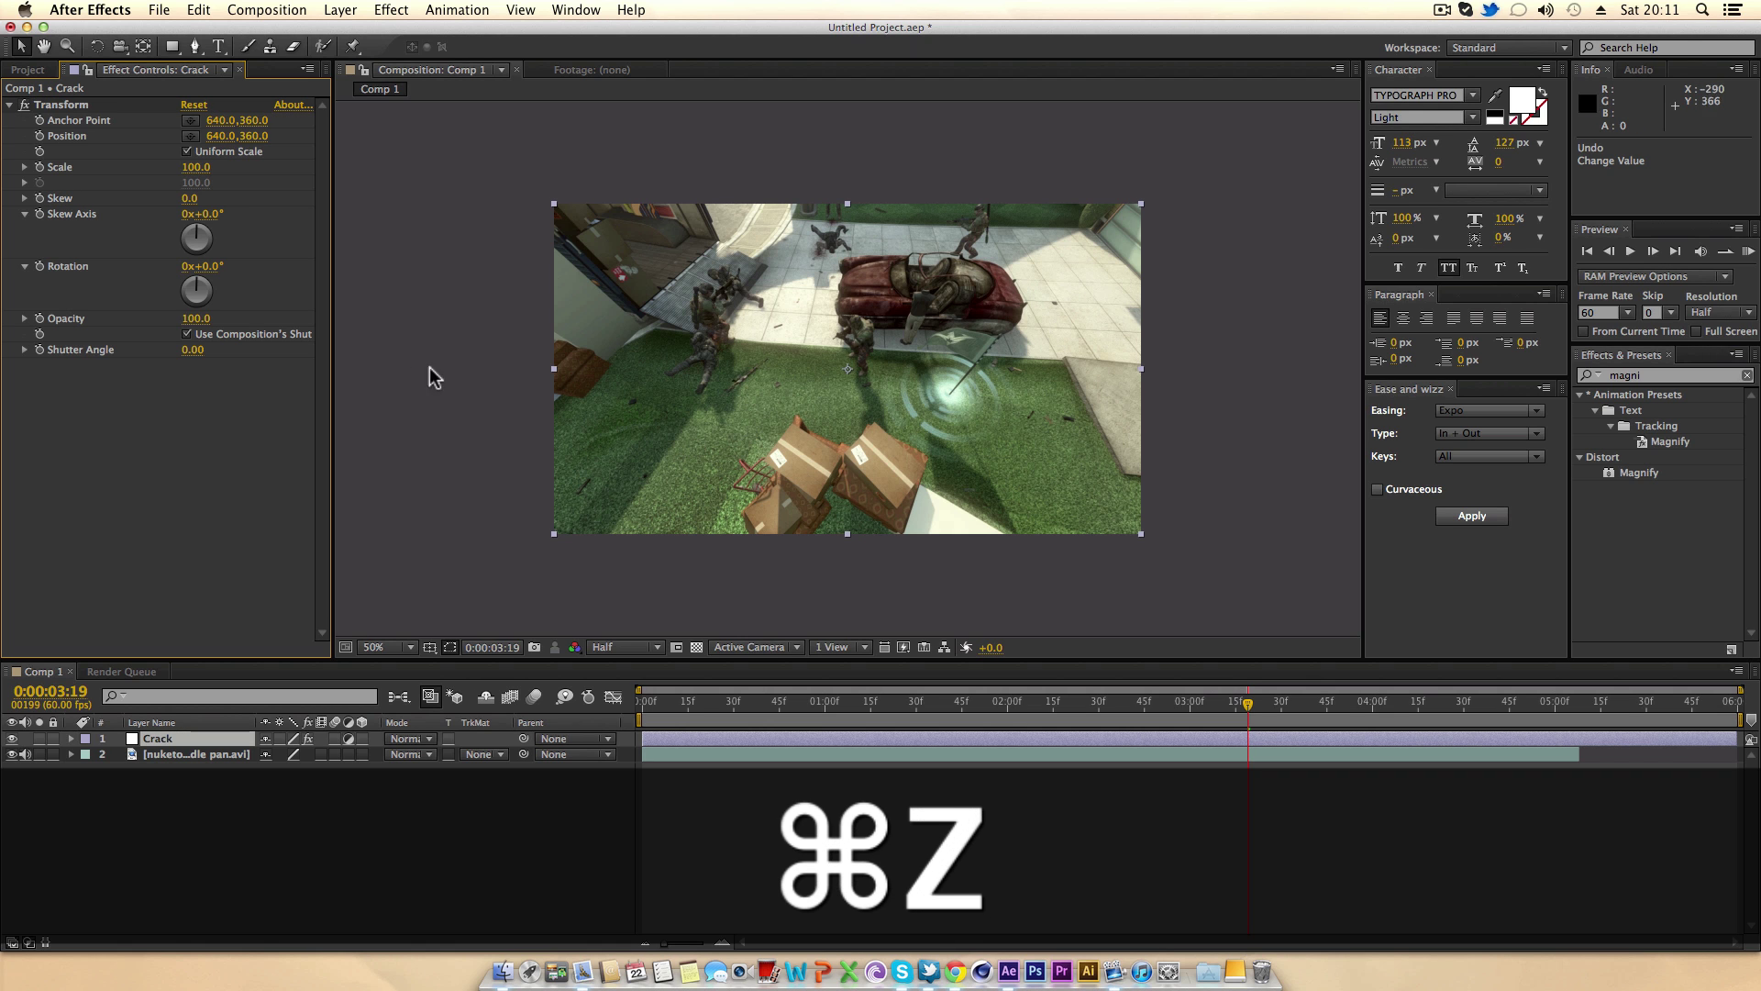
# Set the Transform anchor point to 142,600 and position to 140,598 at the lower-left.
pyautogui.click(192, 122)
pyautogui.click(619, 479)
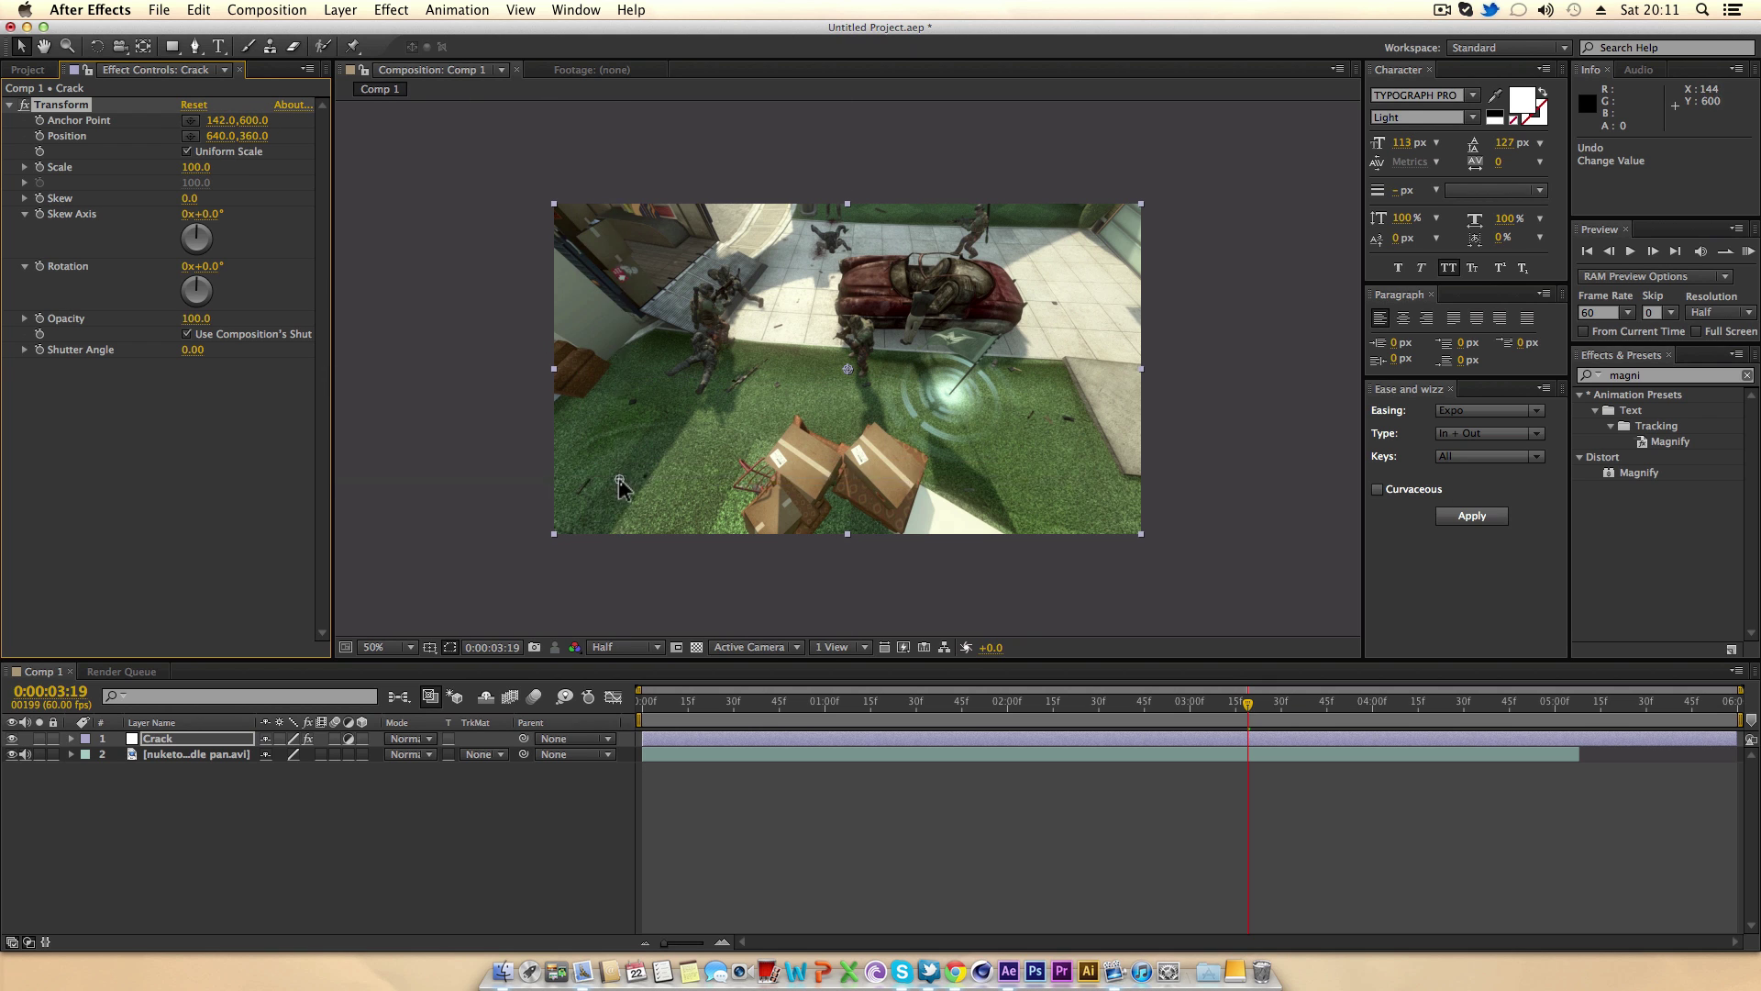
pyautogui.click(190, 136)
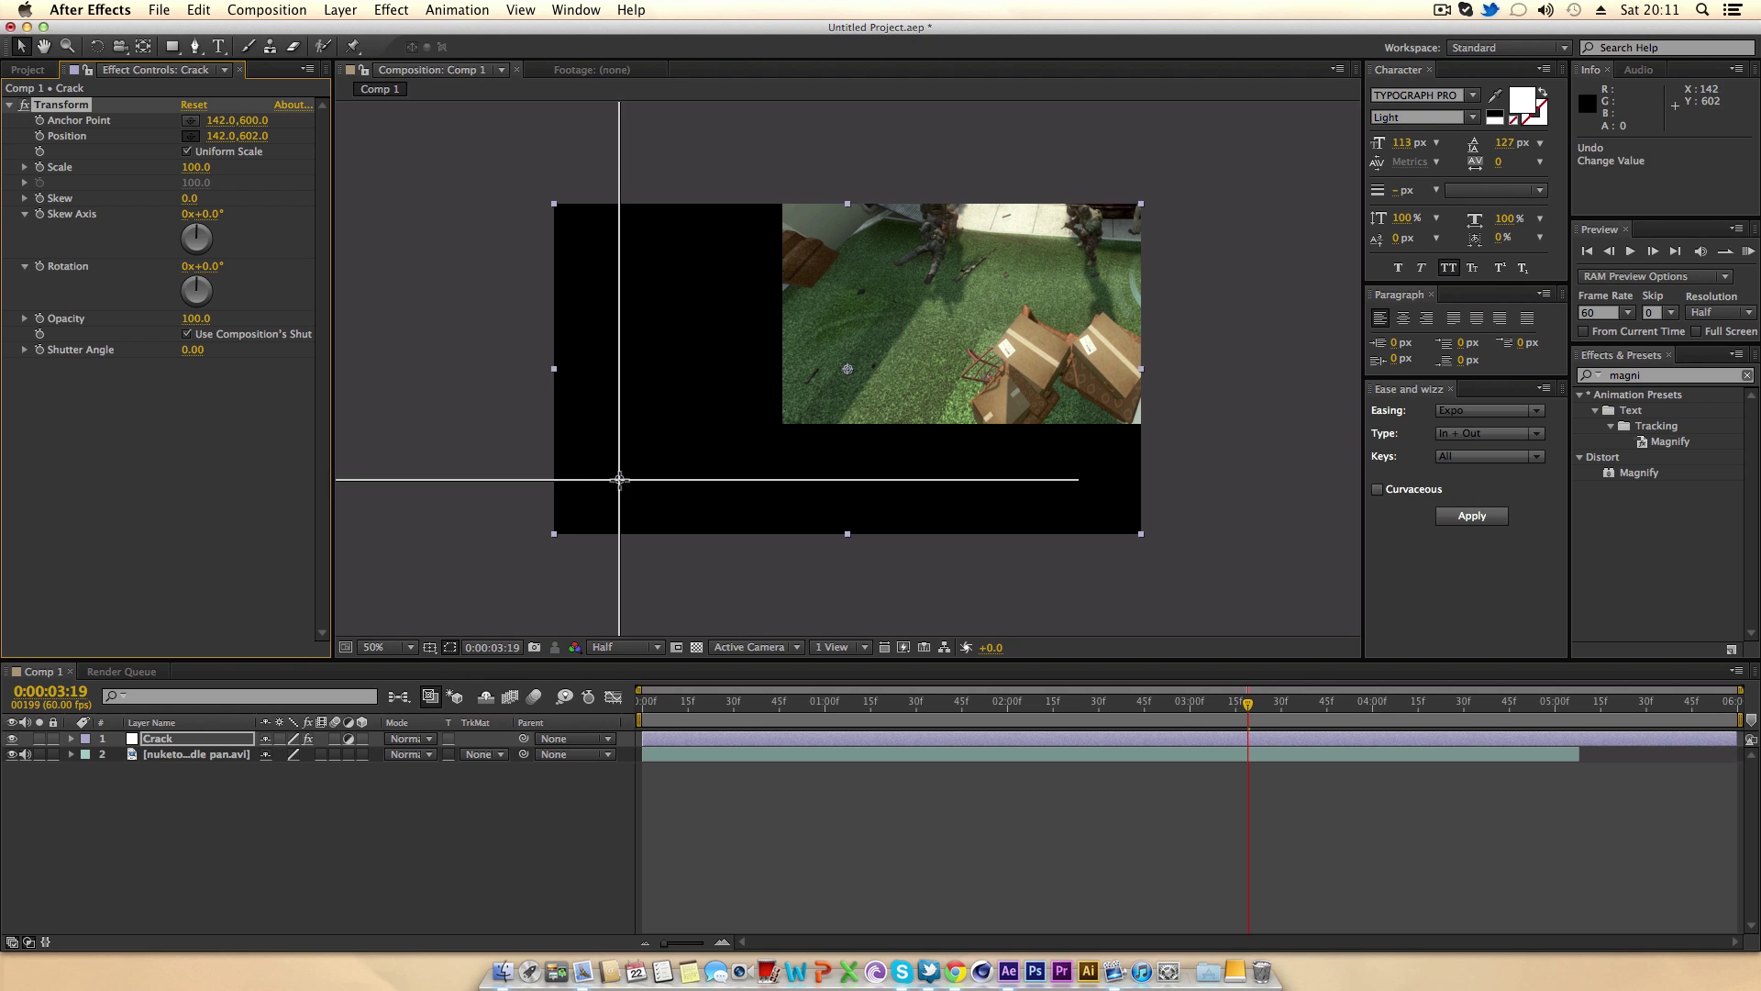
pyautogui.click(619, 478)
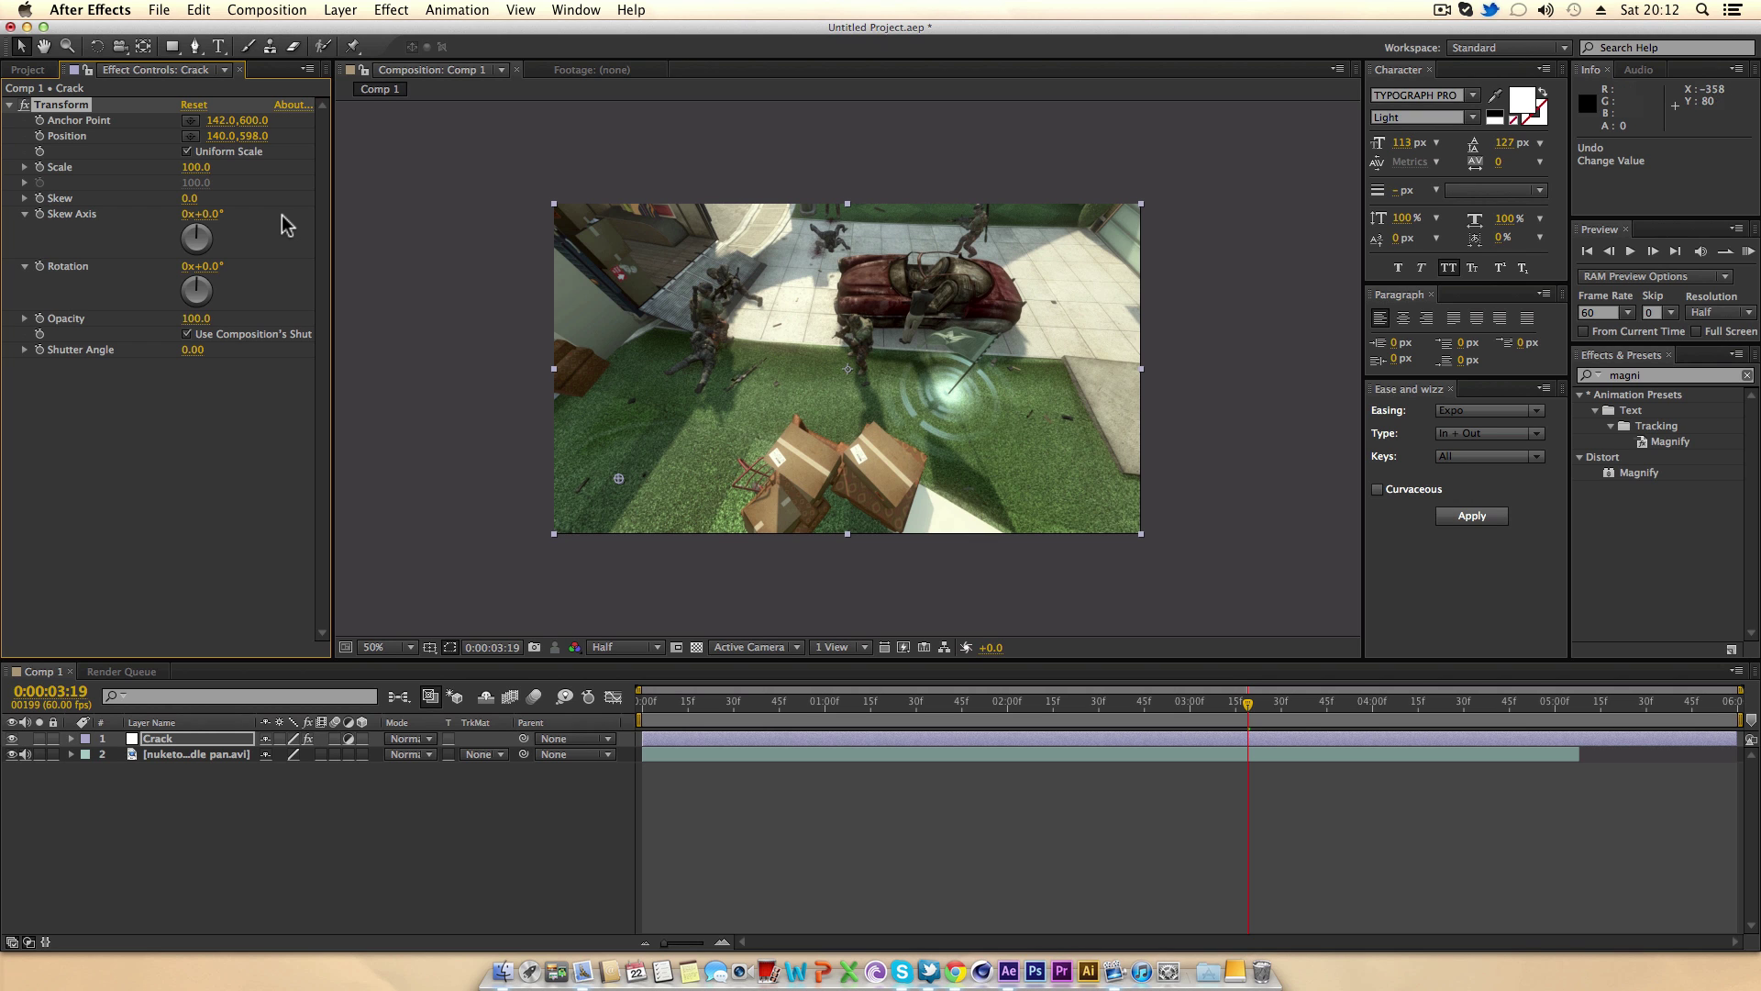
# Link Transform Position to Anchor Point by expression and place both at 126,630.
pyautogui.press('super+z')
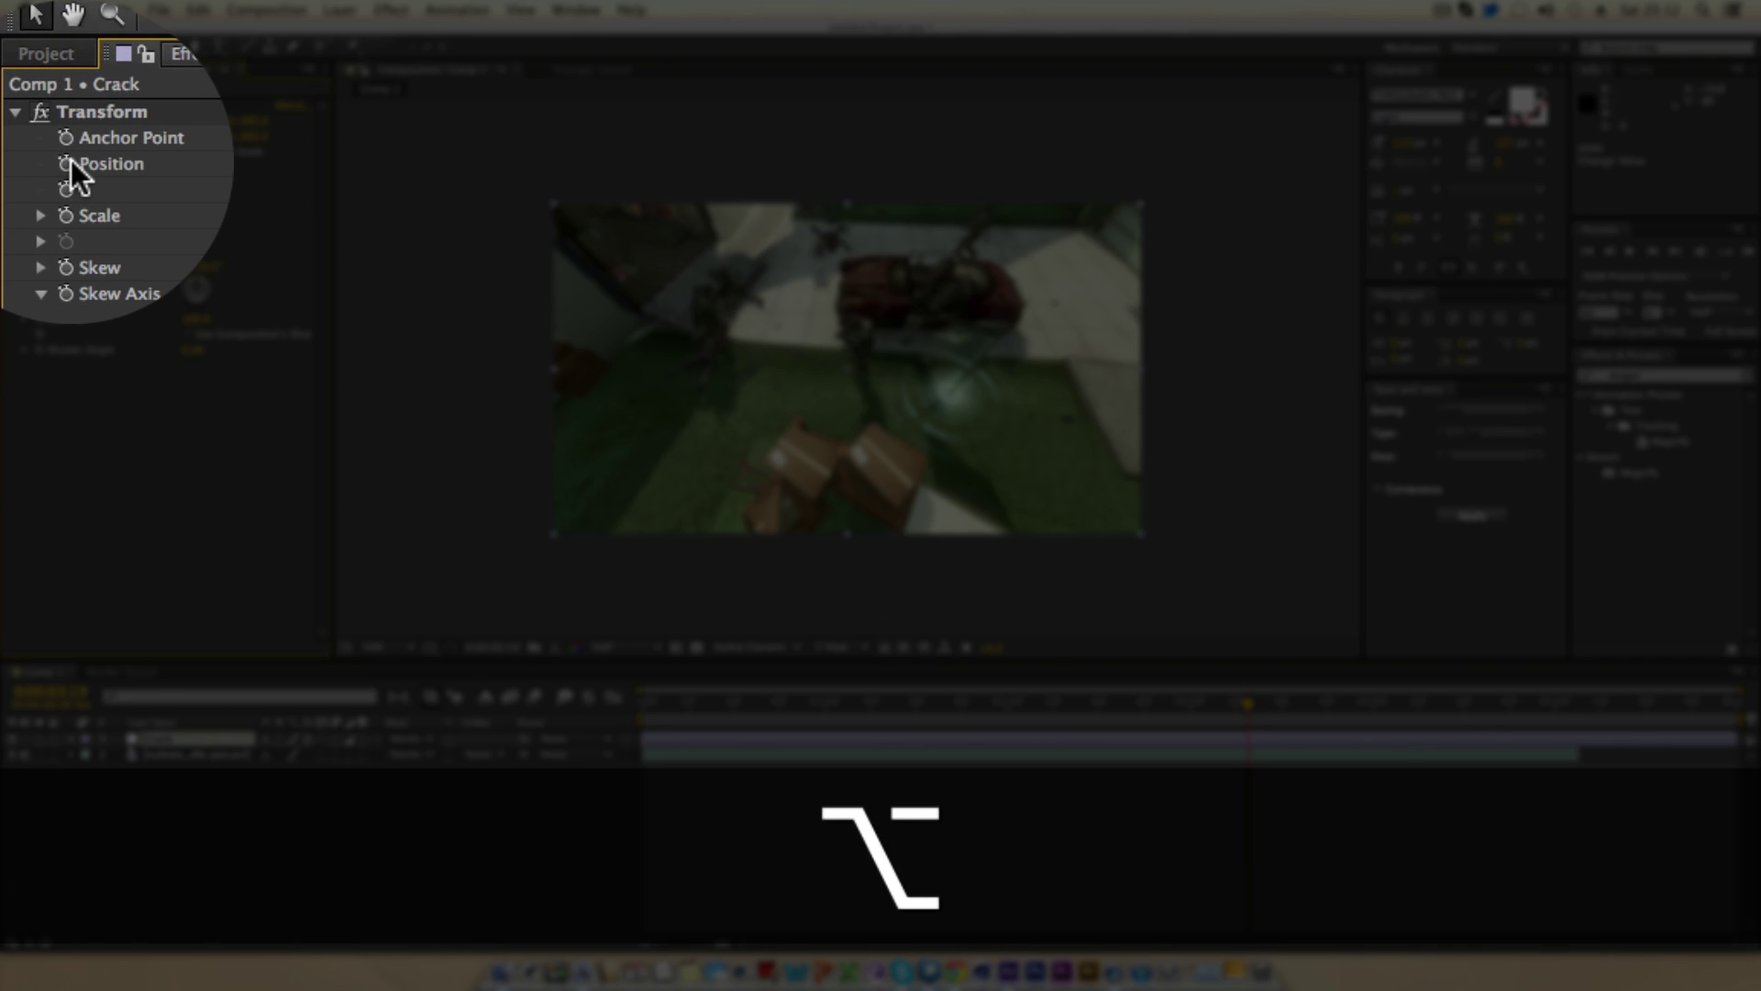
pyautogui.keyDown('alt'); pyautogui.click(40, 136); pyautogui.keyUp('alt')
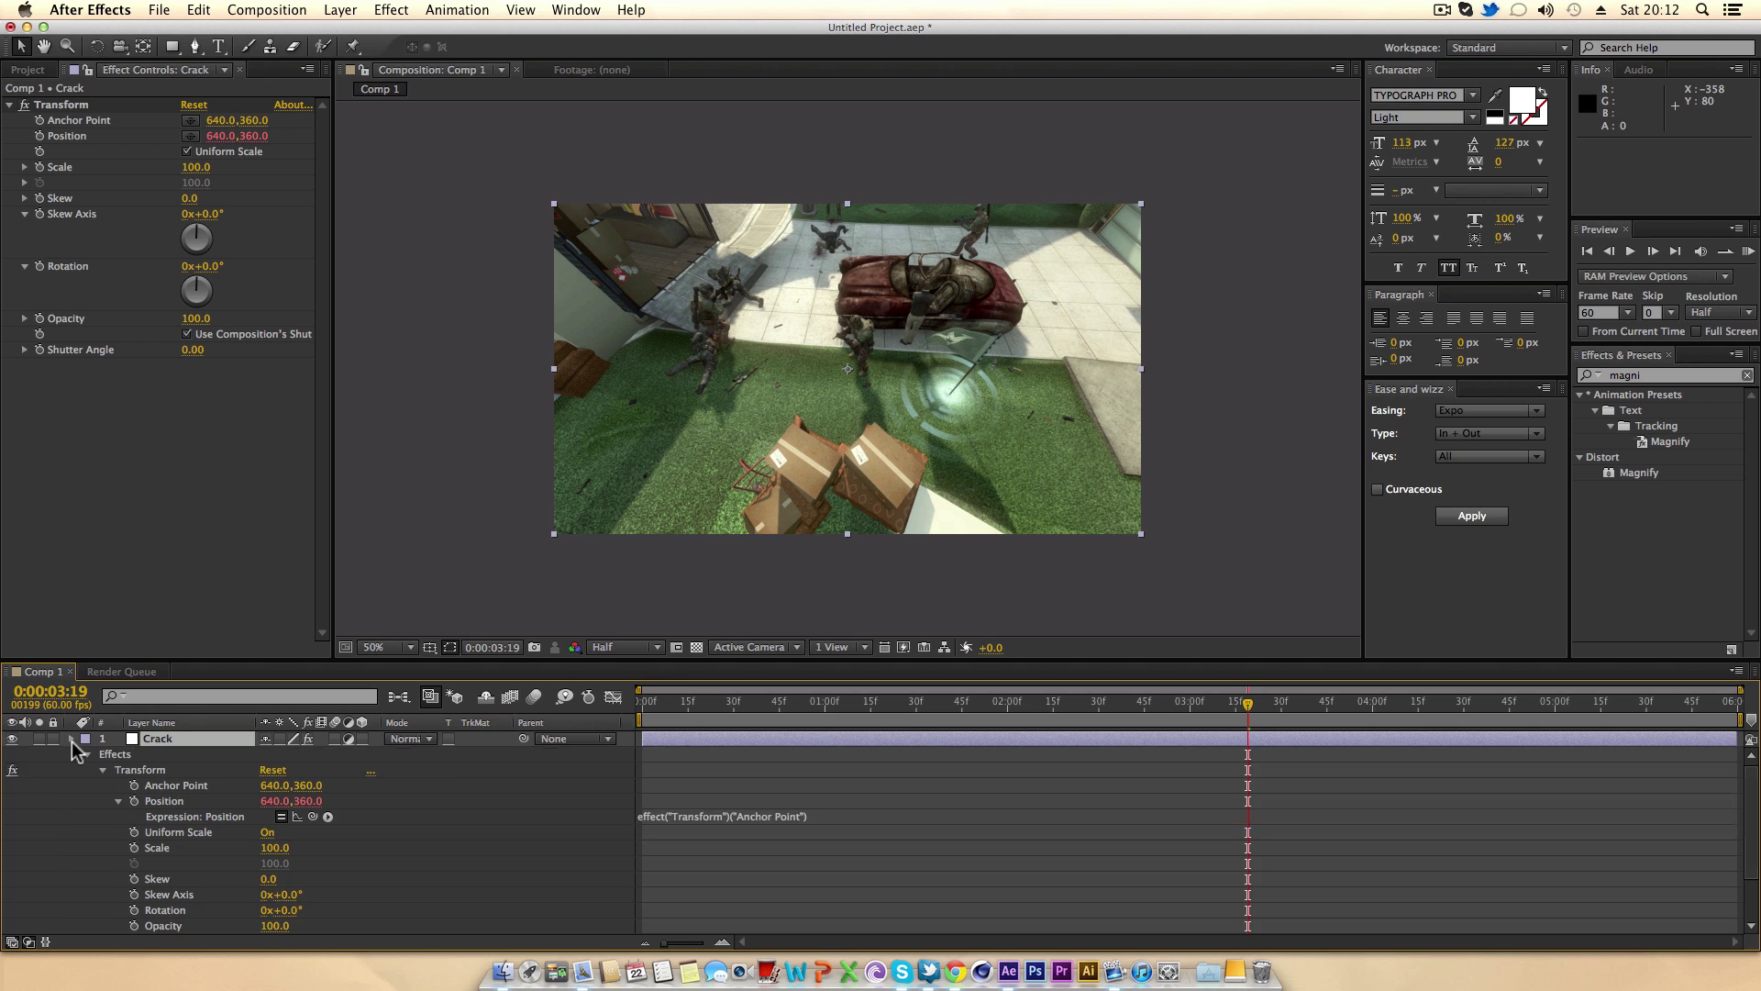
pyautogui.click(71, 742)
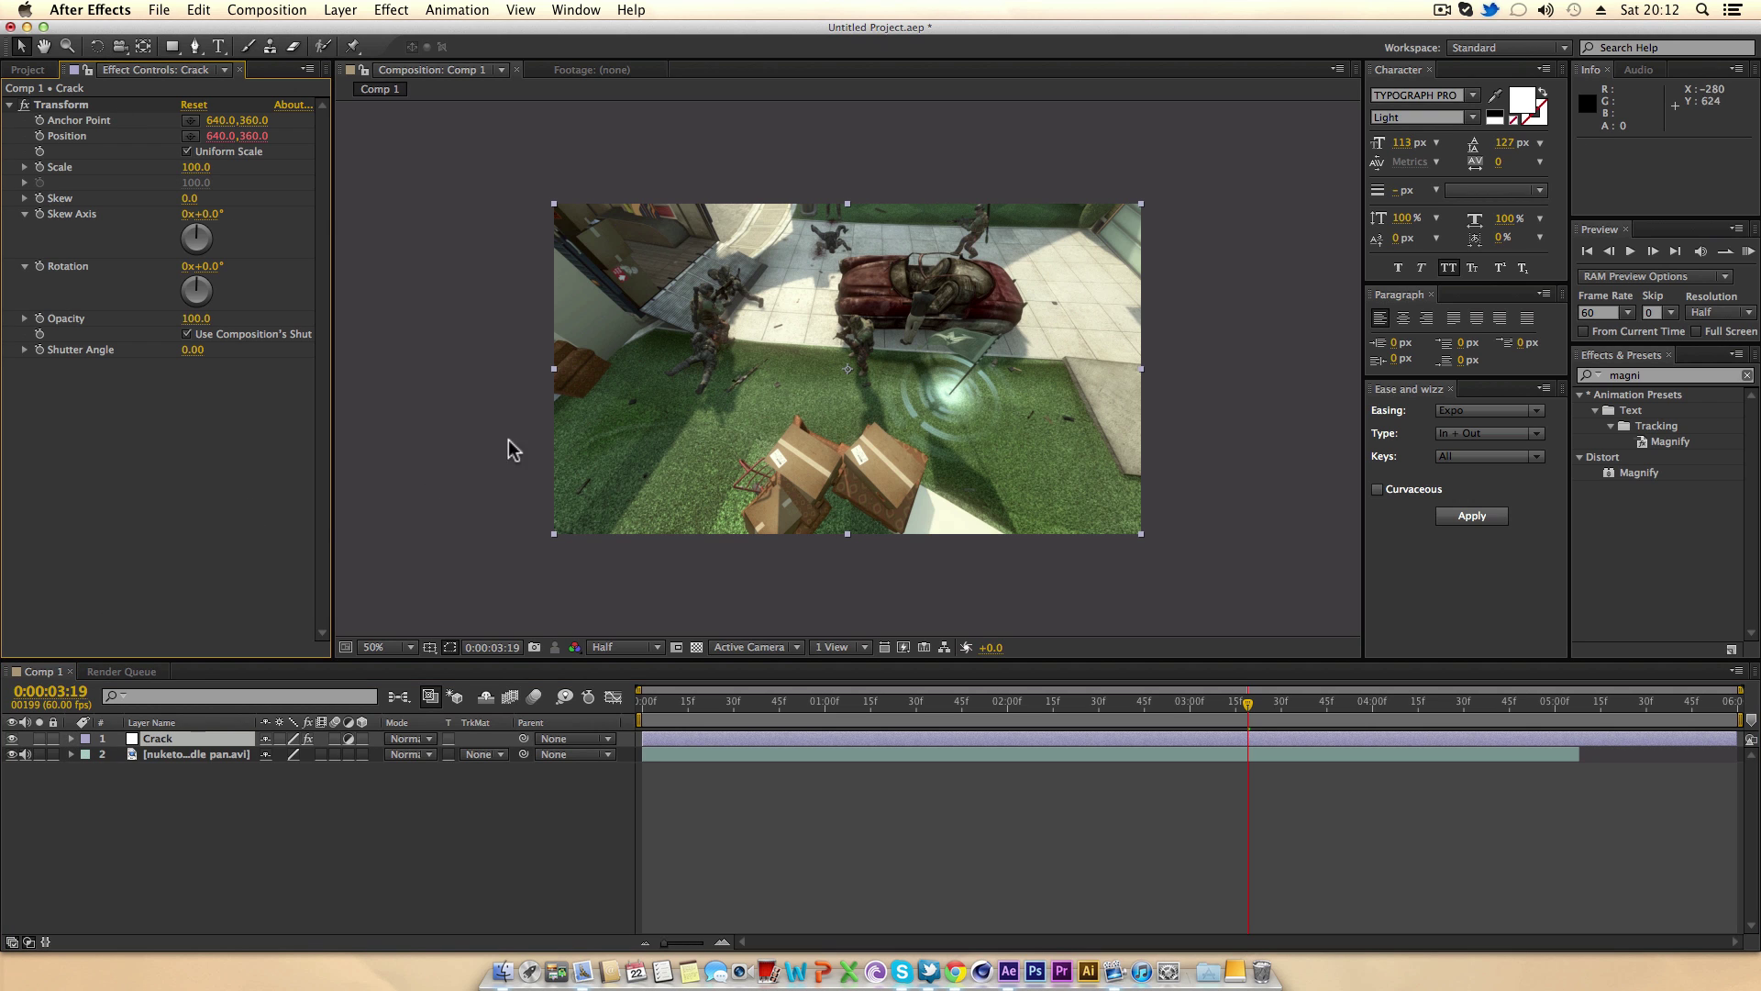
pyautogui.click(612, 492)
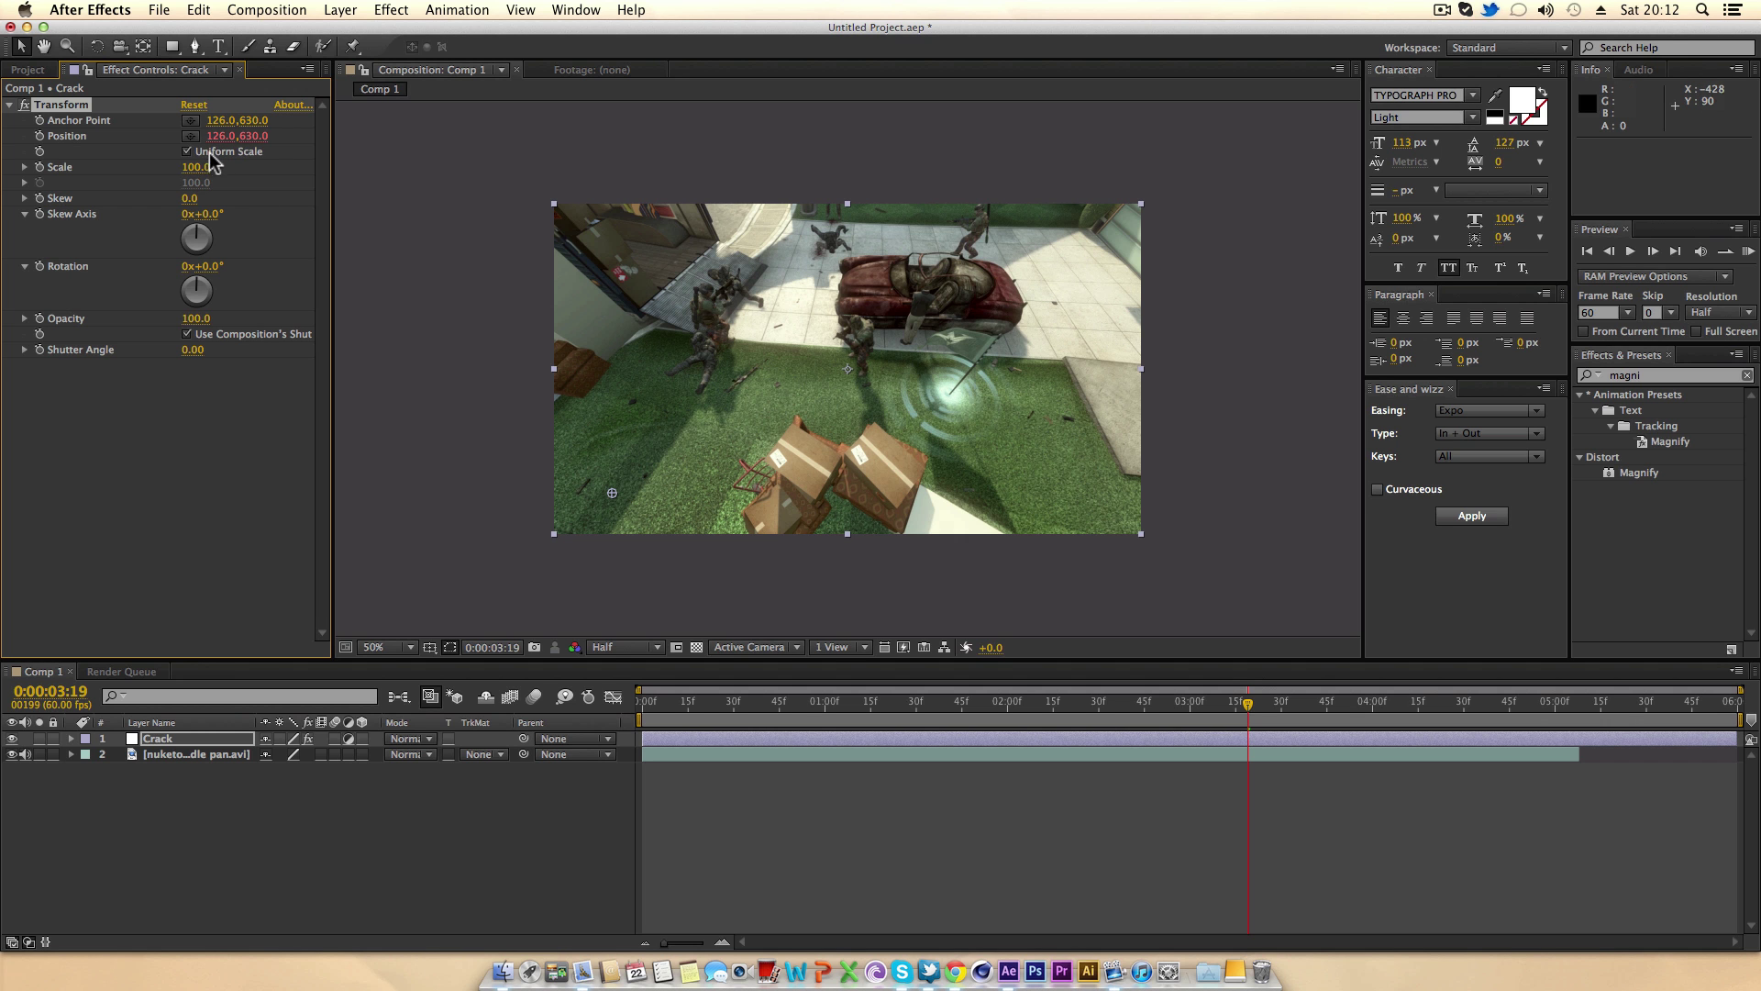
pyautogui.moveTo(196, 175)
pyautogui.mouseDown()
pyautogui.moveTo(249, 196)
pyautogui.moveTo(214, 202)
pyautogui.mouseUp()
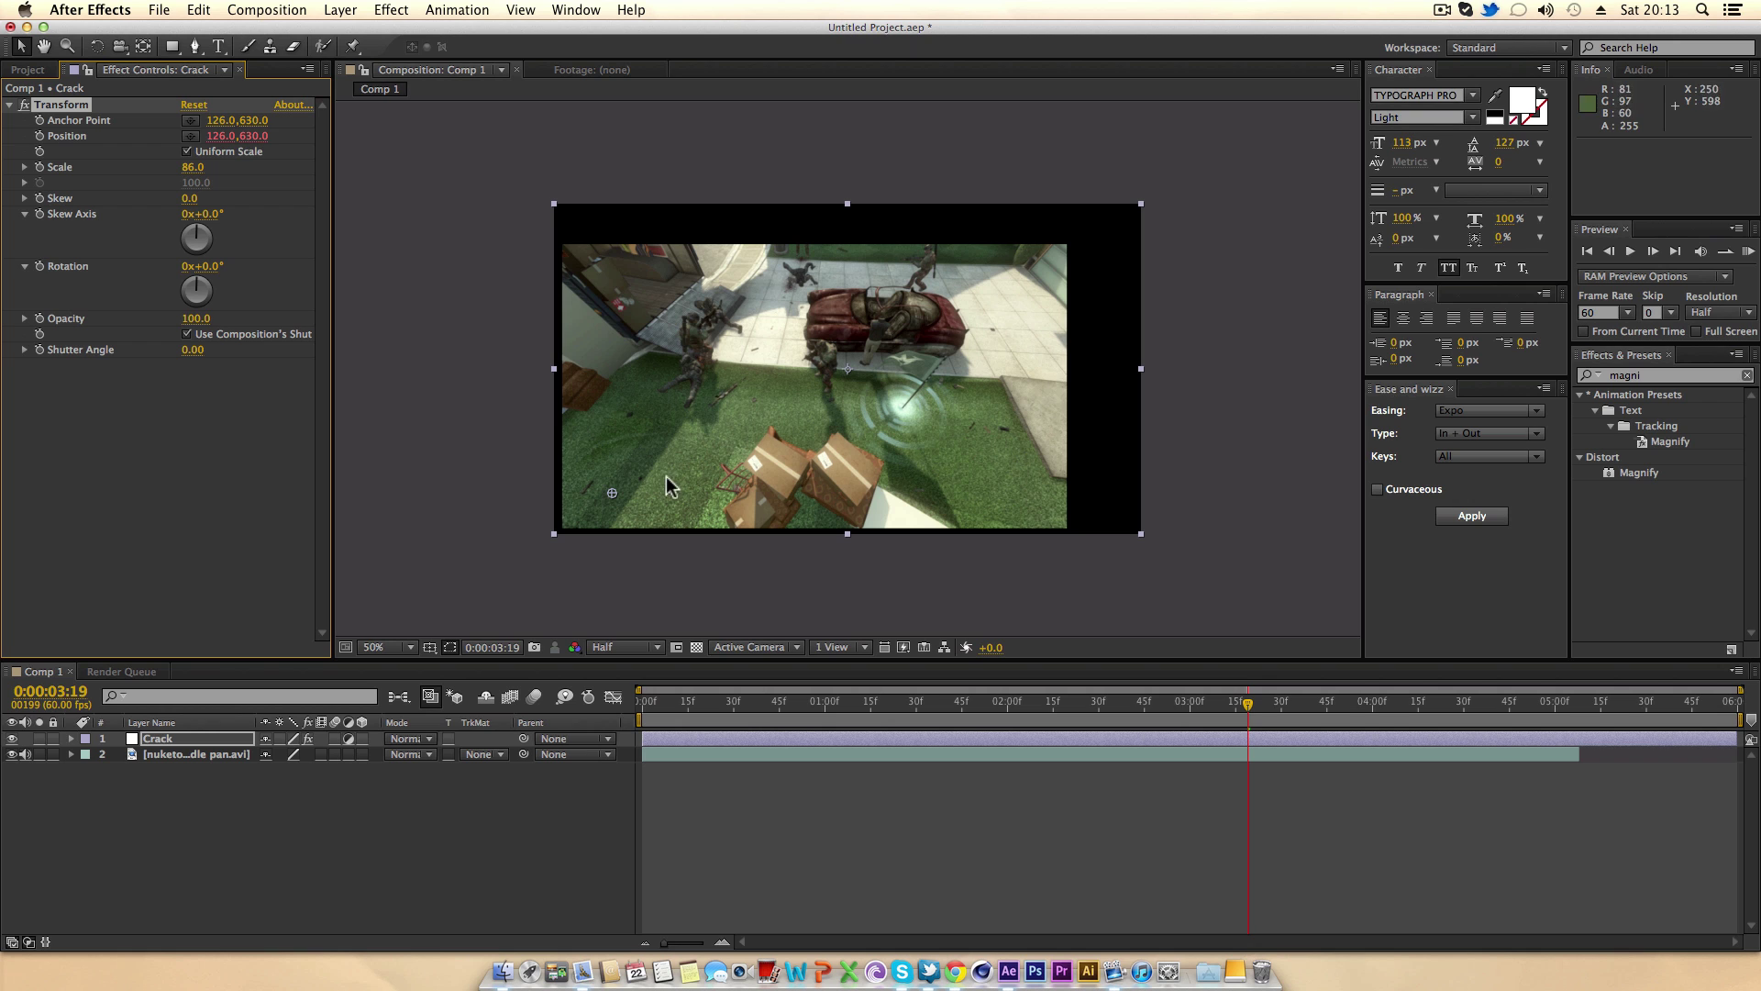
pyautogui.press('cmd+z')
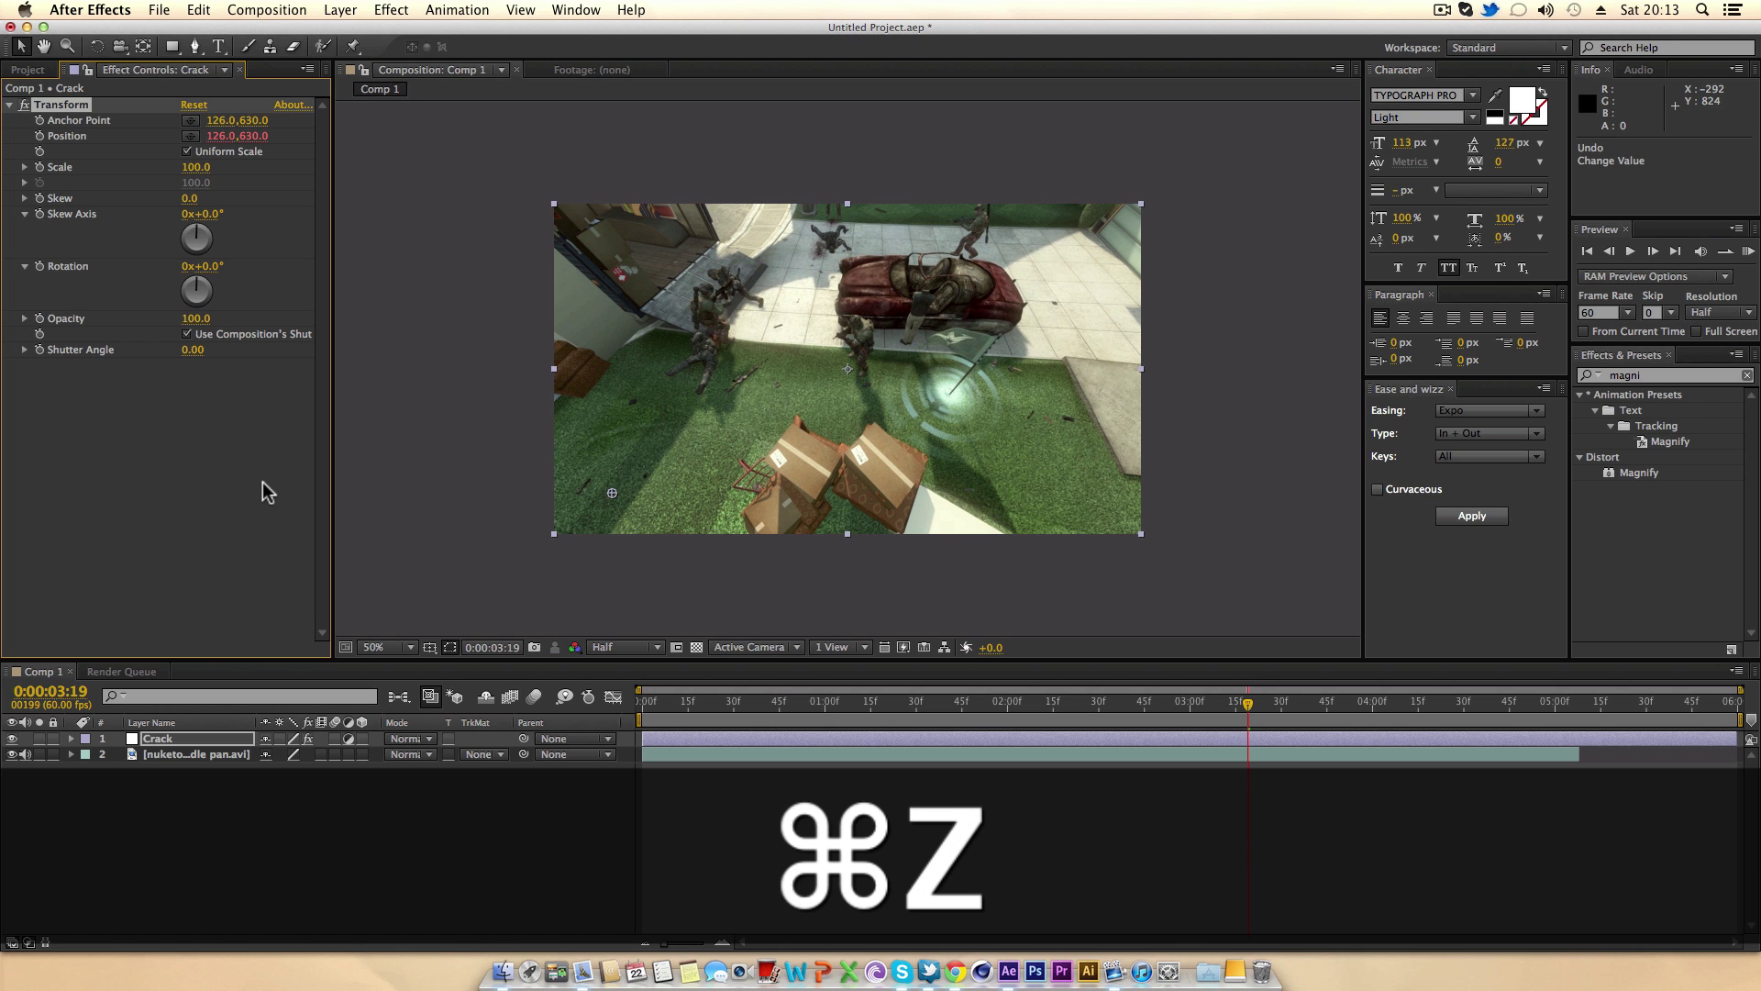
# Enter 640, 360 for the Transform anchor point so the linked position recenters.
pyautogui.click(211, 121)
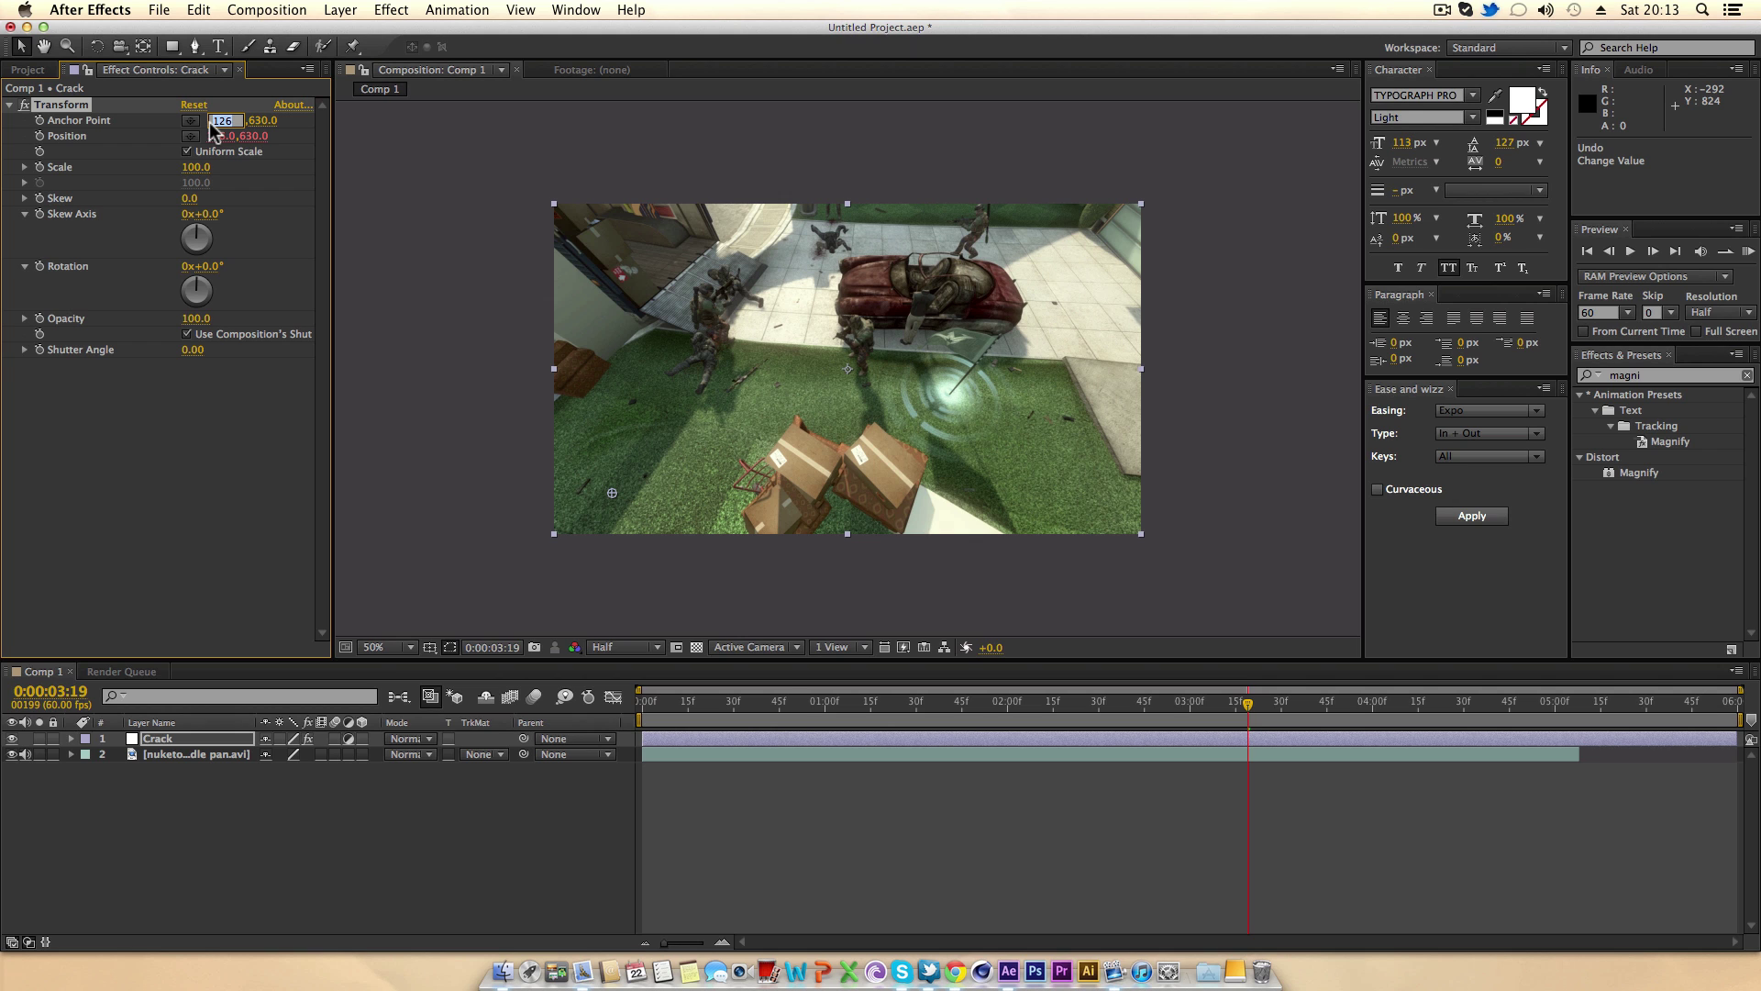
pyautogui.write('640')
pyautogui.press('Tab')
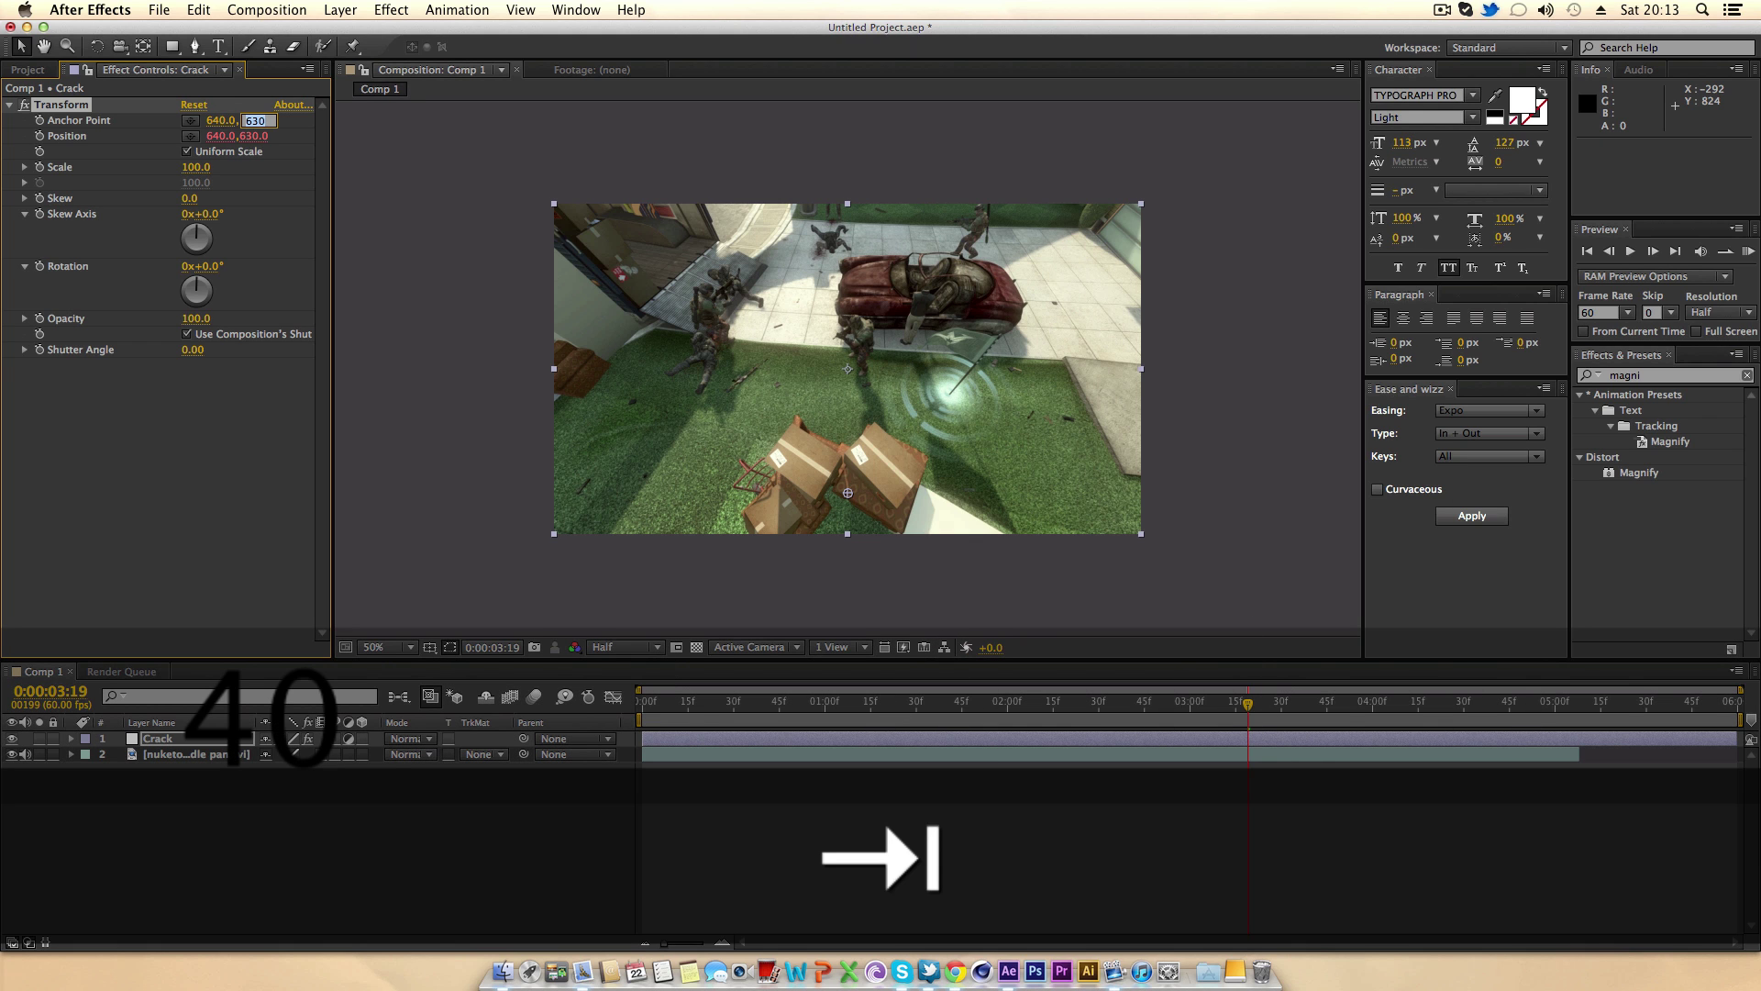
pyautogui.write('360')
pyautogui.press('Return')
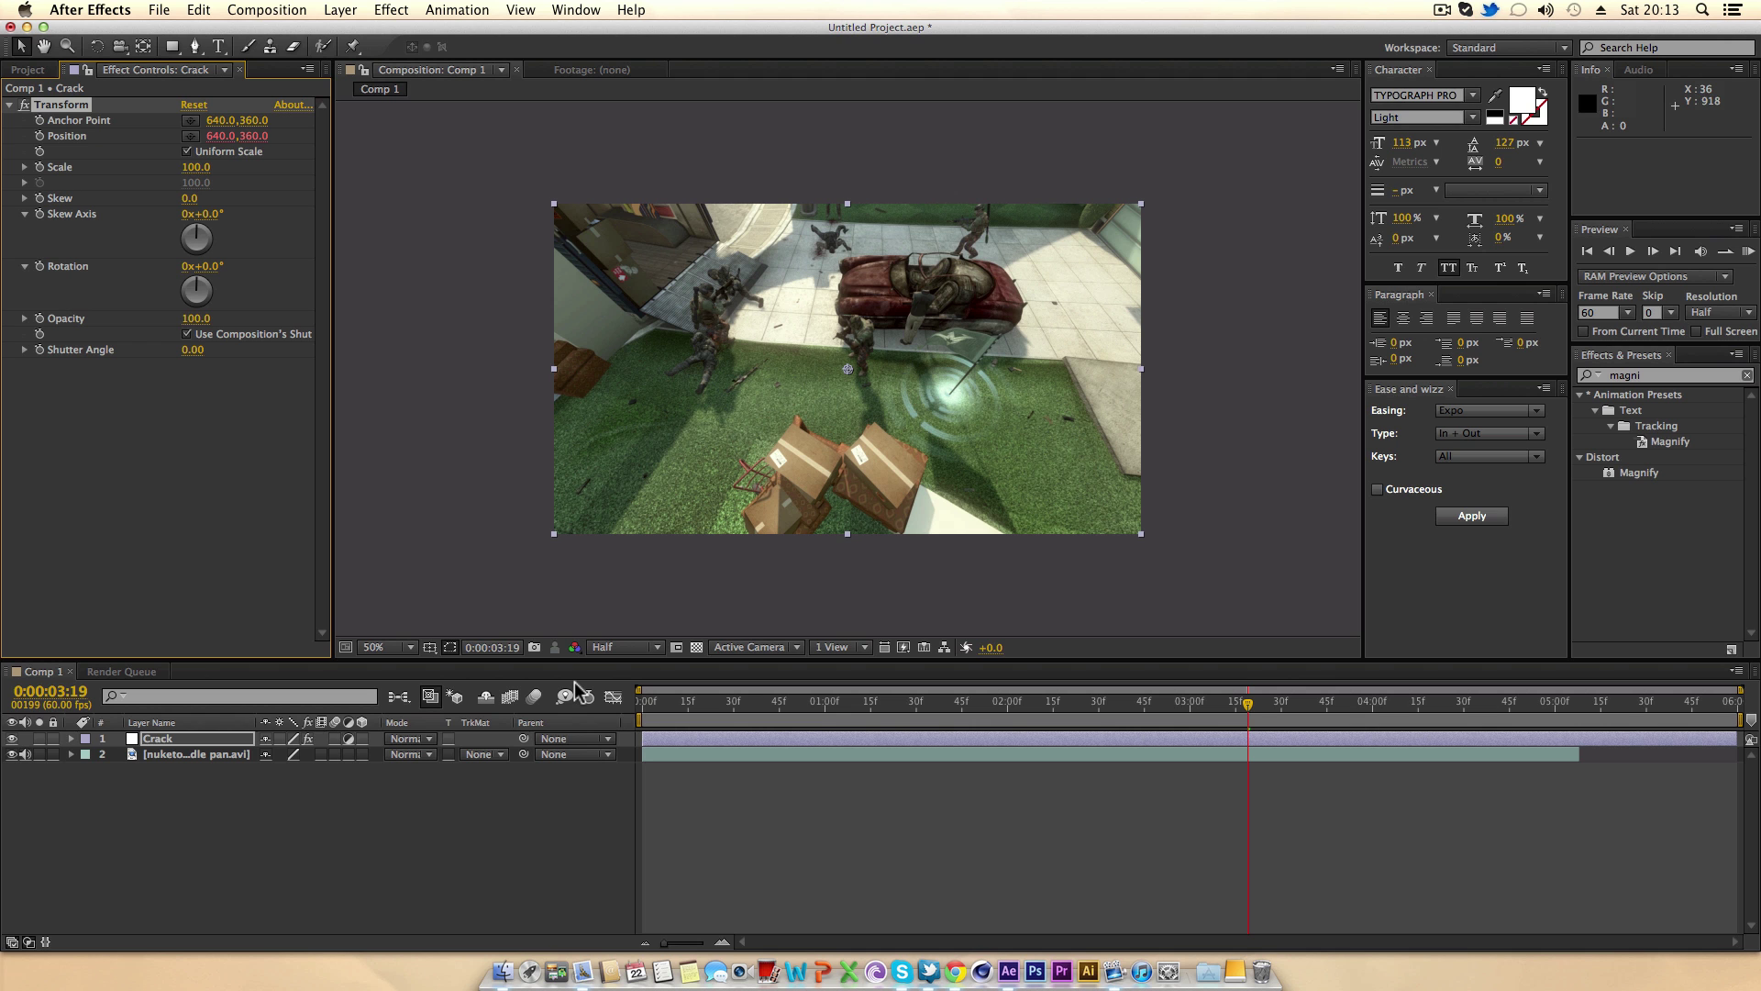
pyautogui.click(168, 742)
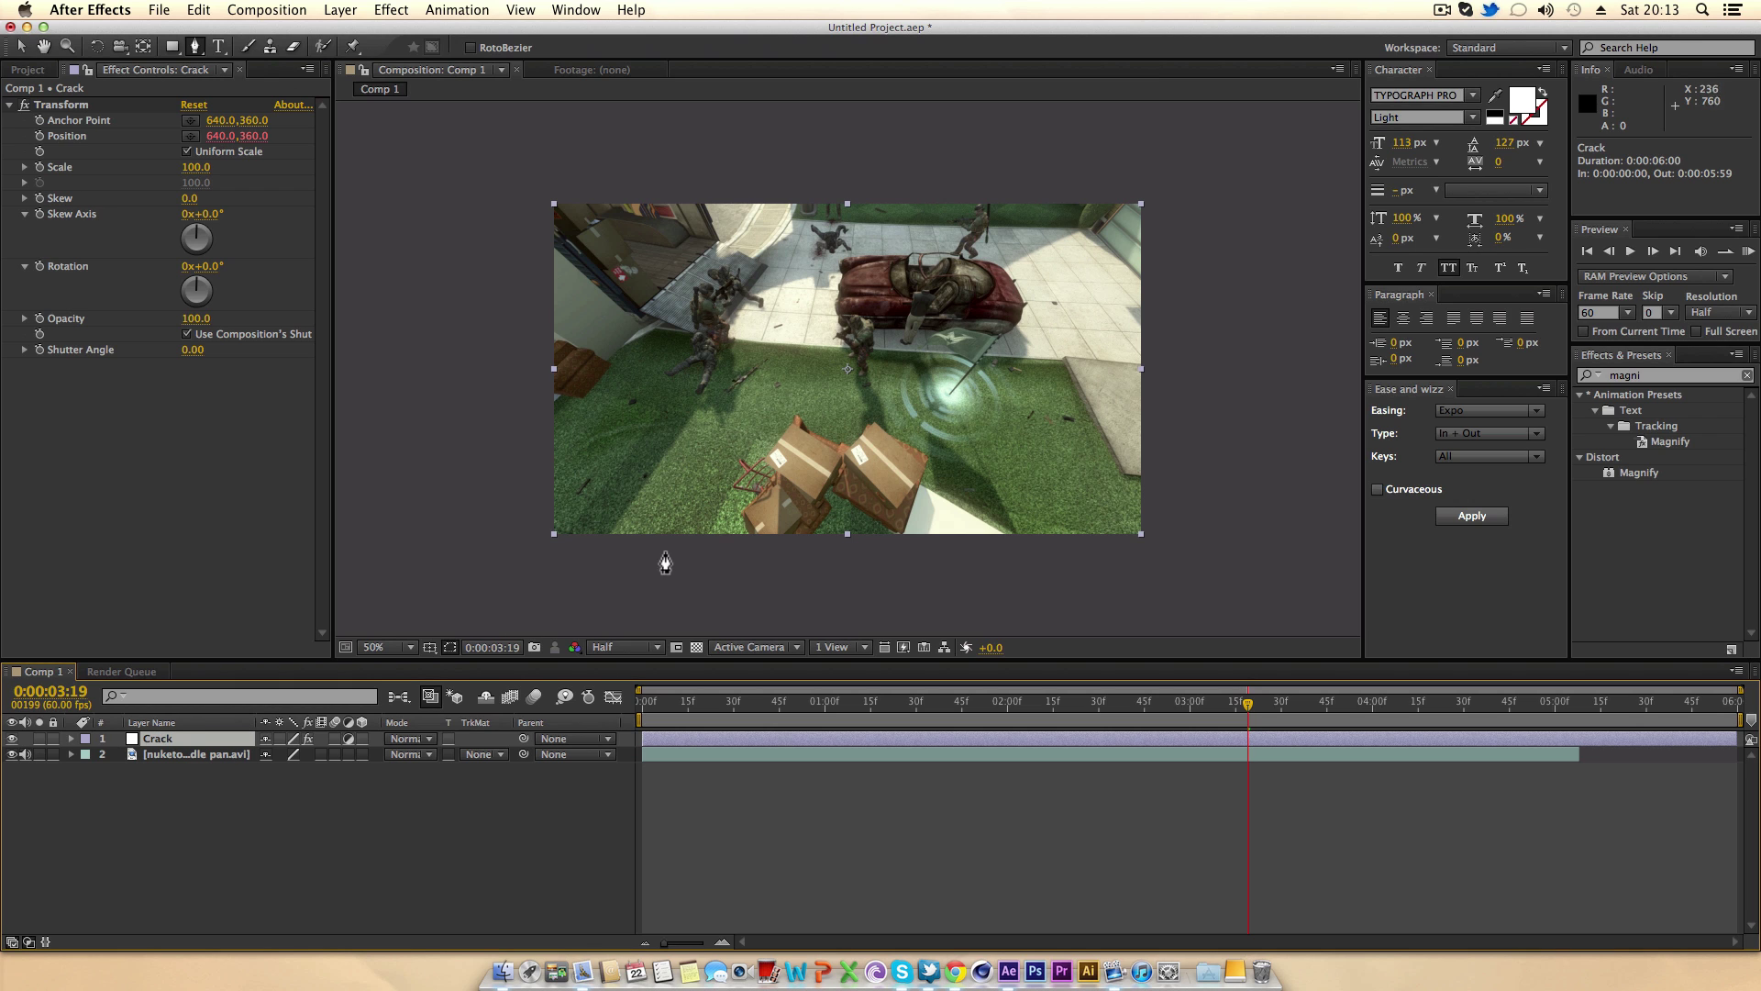
# Draw a tall triangular crack mask on the Crack layer across the footage.
pyautogui.click(715, 556)
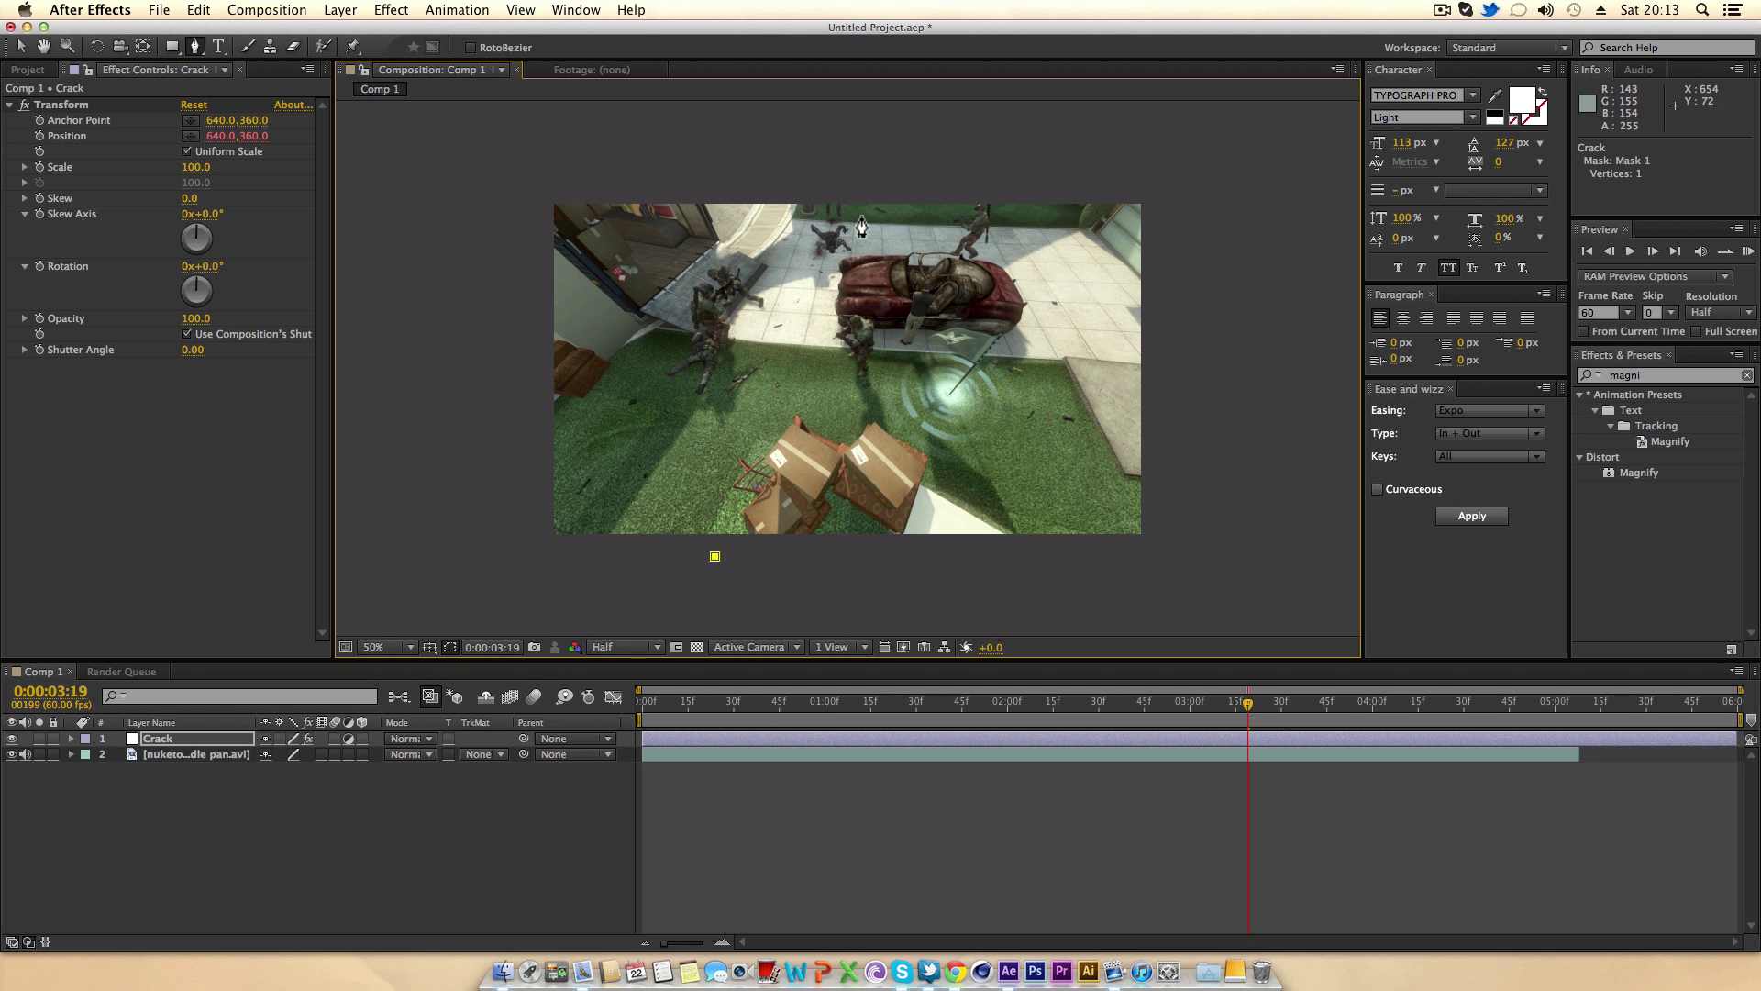
pyautogui.click(923, 156)
pyautogui.click(852, 553)
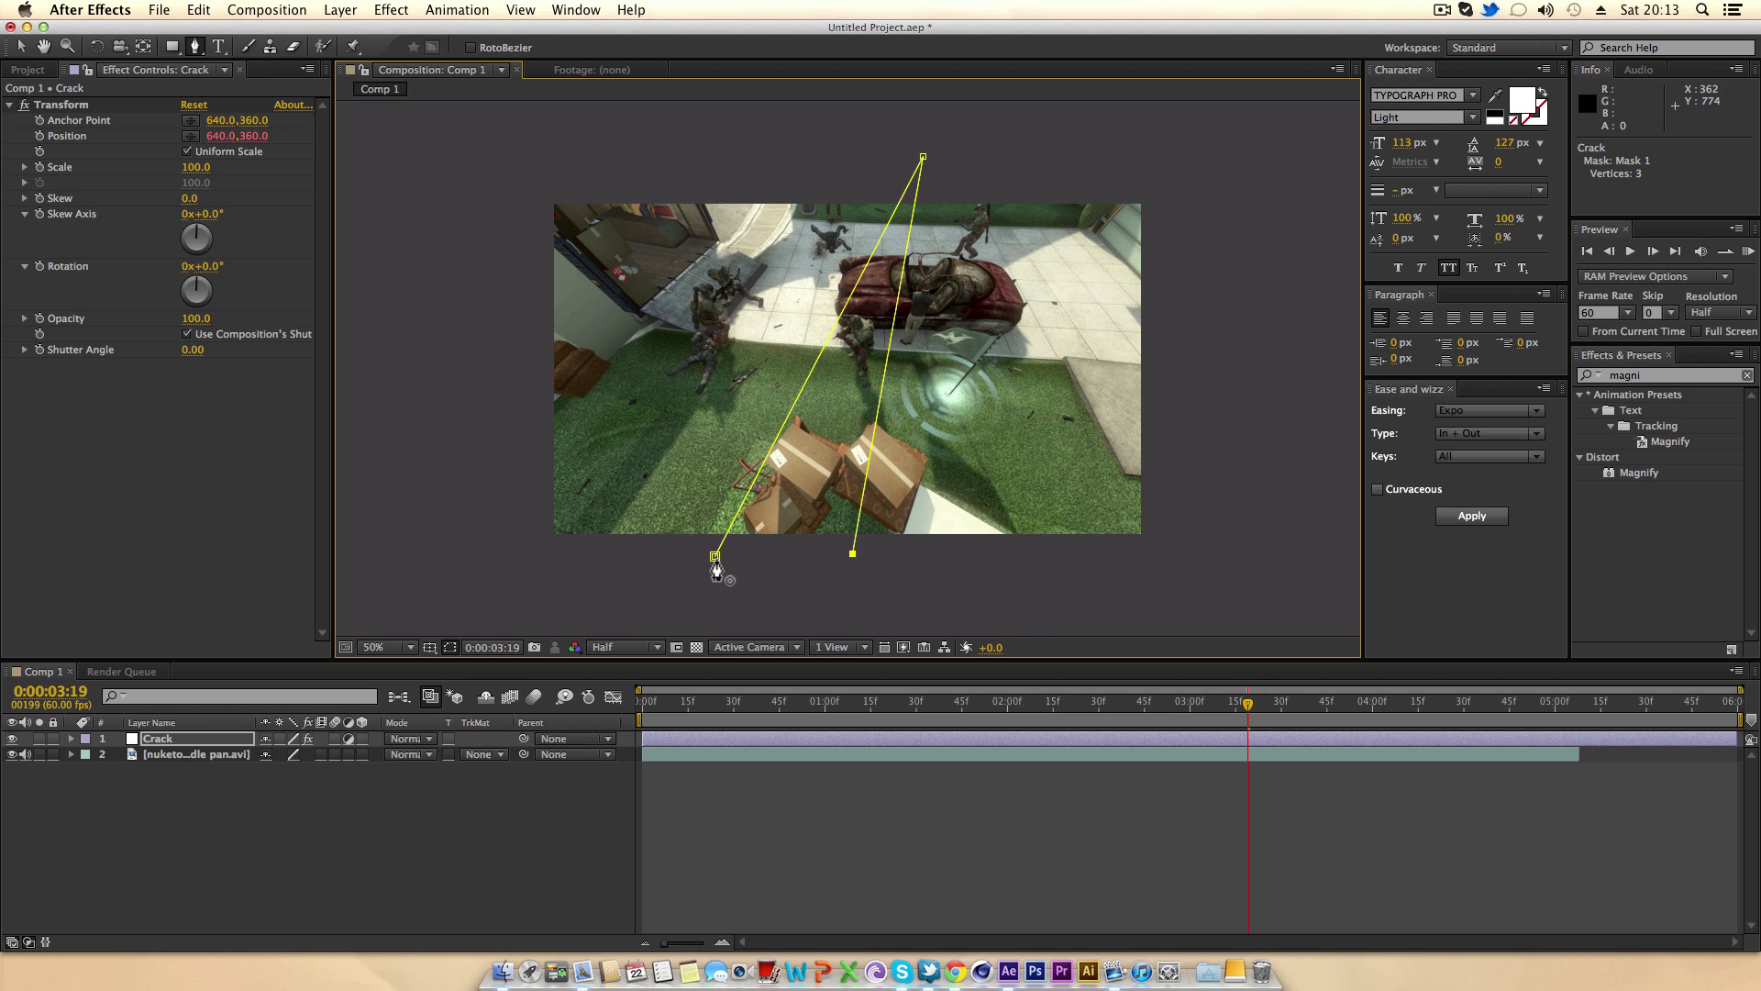
pyautogui.click(714, 556)
pyautogui.click(377, 824)
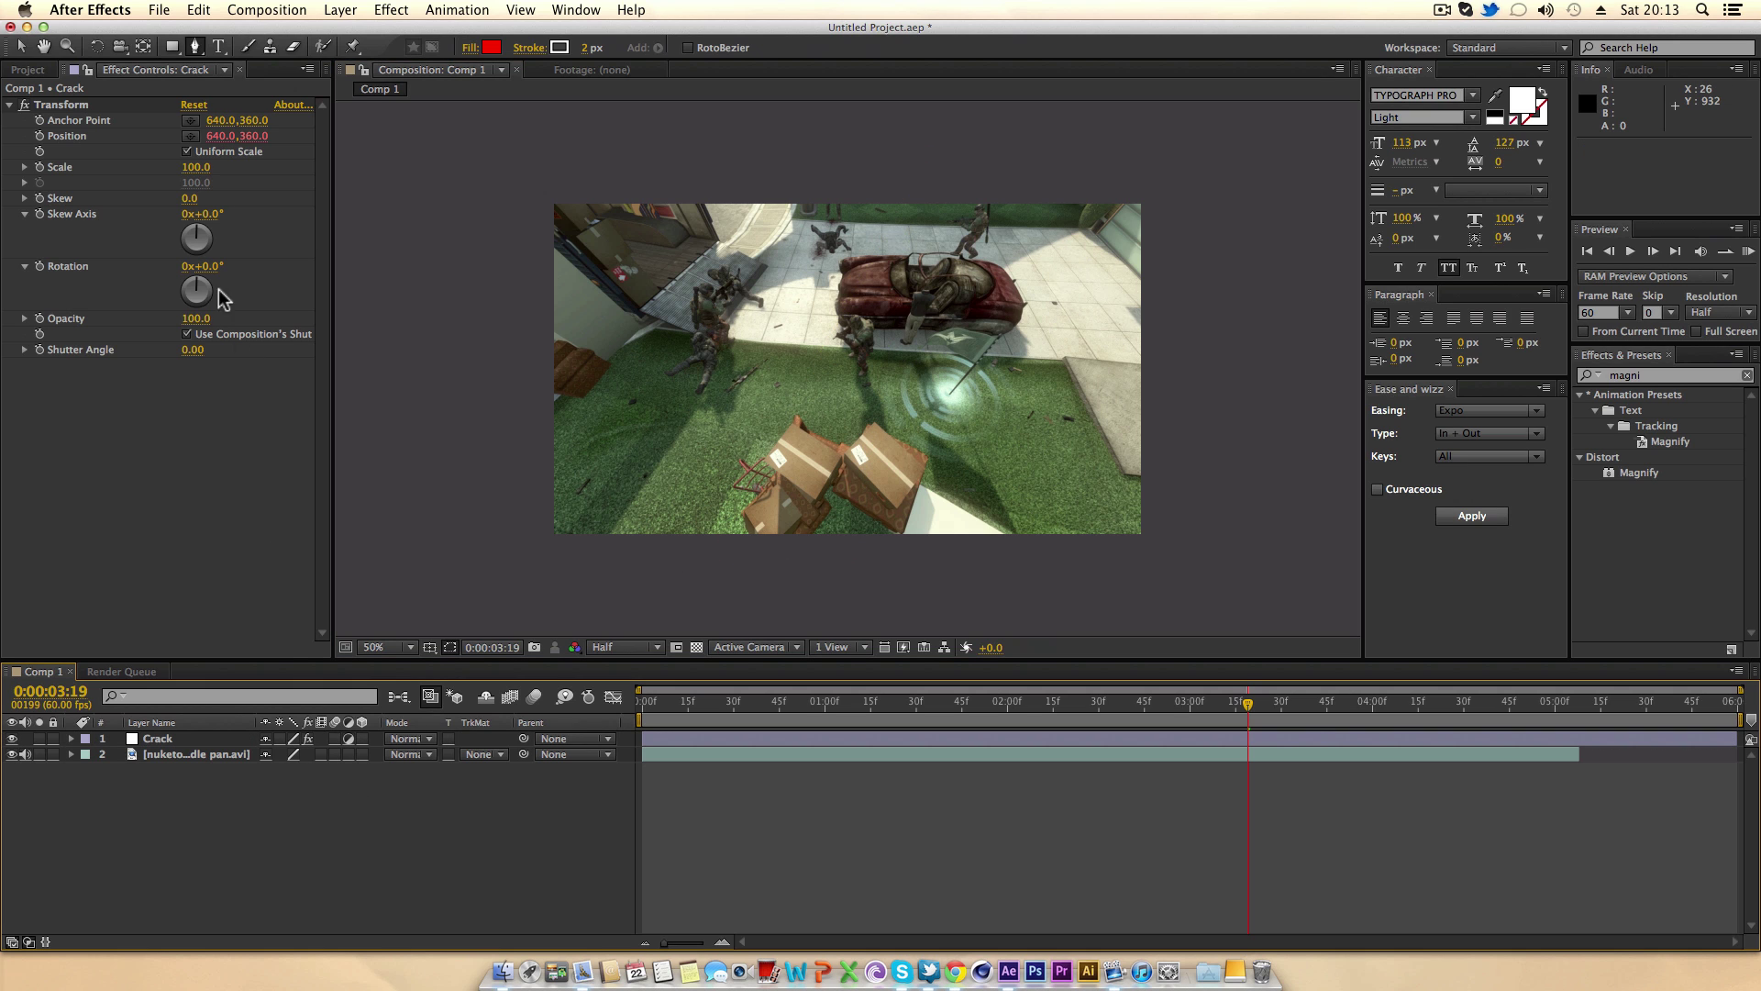
# Raise the Crack layer's Transform Scale to 127 and reset the anchor point to 640,360.
pyautogui.click(164, 741)
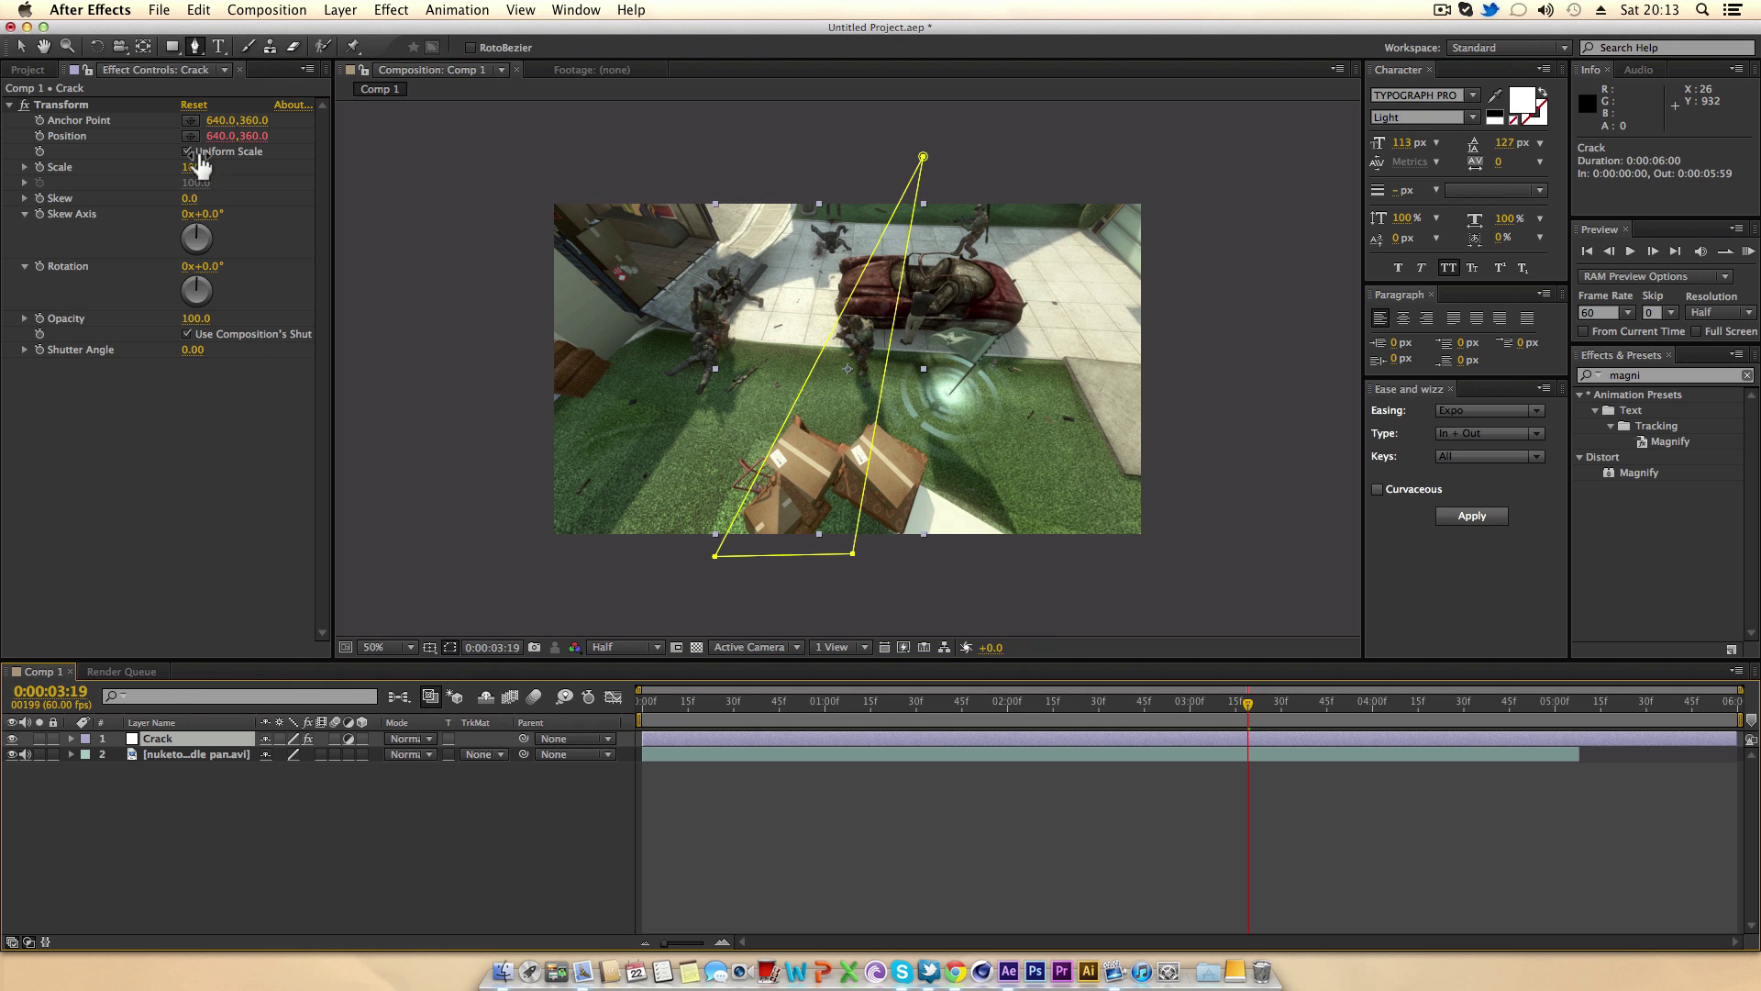
pyautogui.moveTo(200, 167)
pyautogui.mouseDown()
pyautogui.moveTo(230, 183)
pyautogui.moveTo(202, 179)
pyautogui.mouseUp()
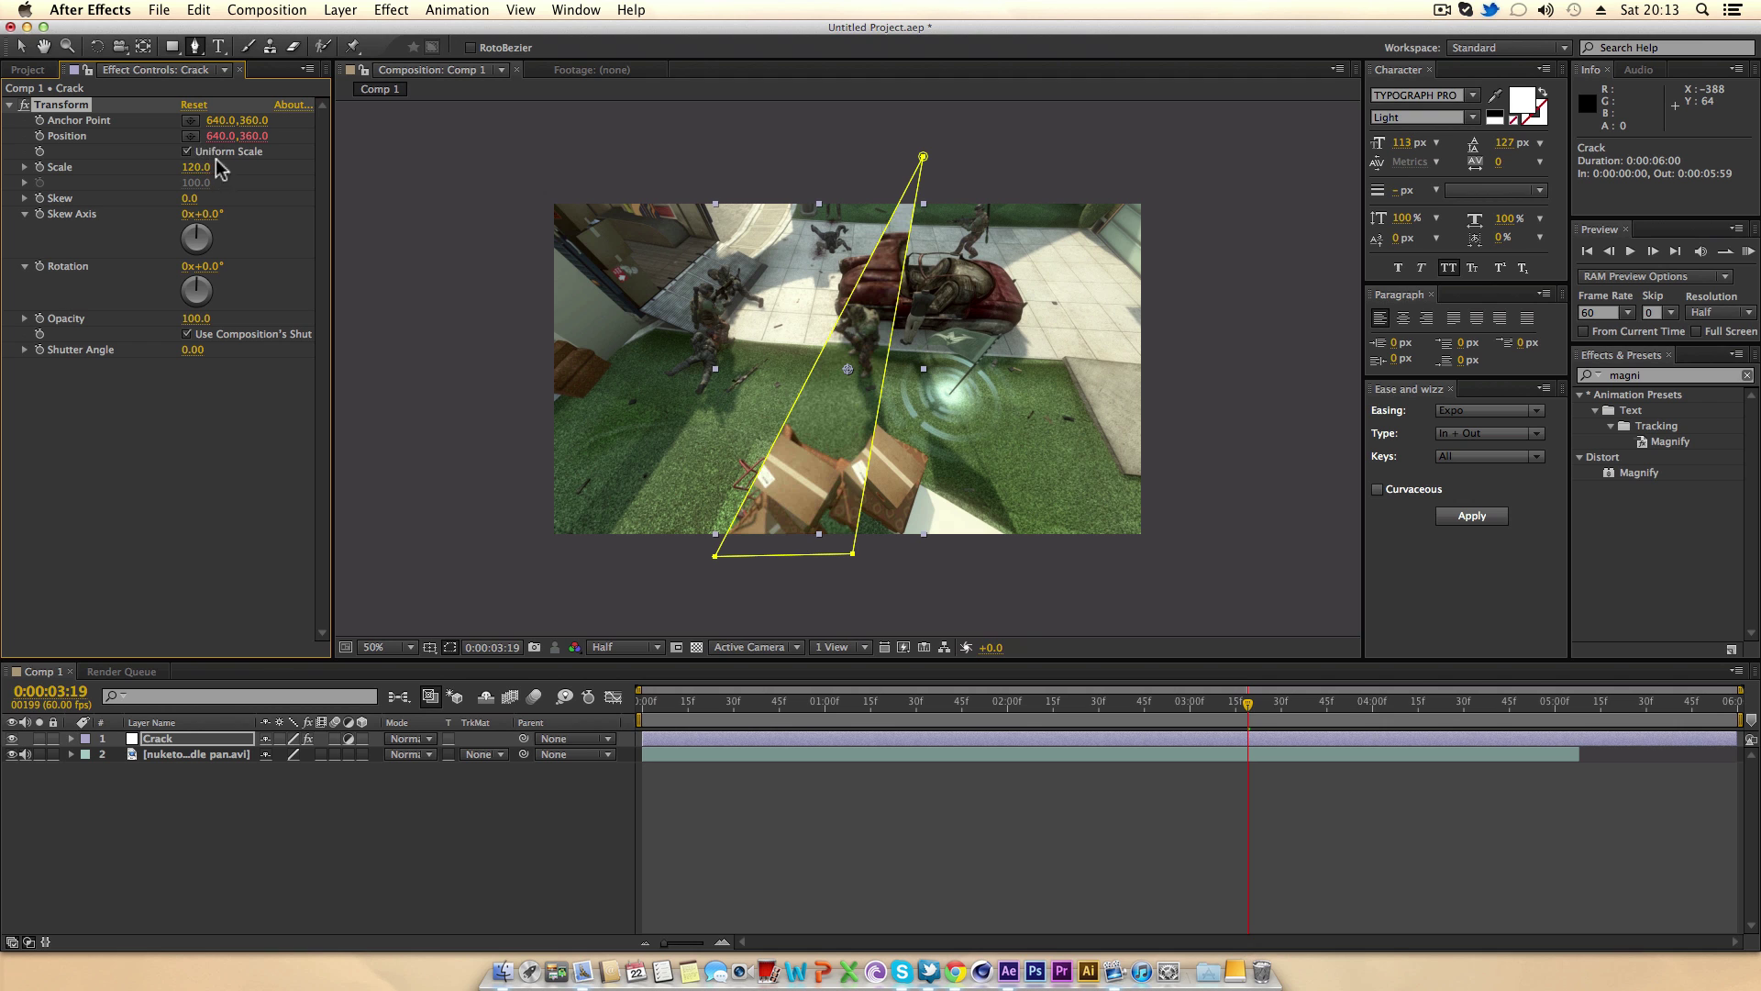
pyautogui.click(192, 124)
pyautogui.click(788, 504)
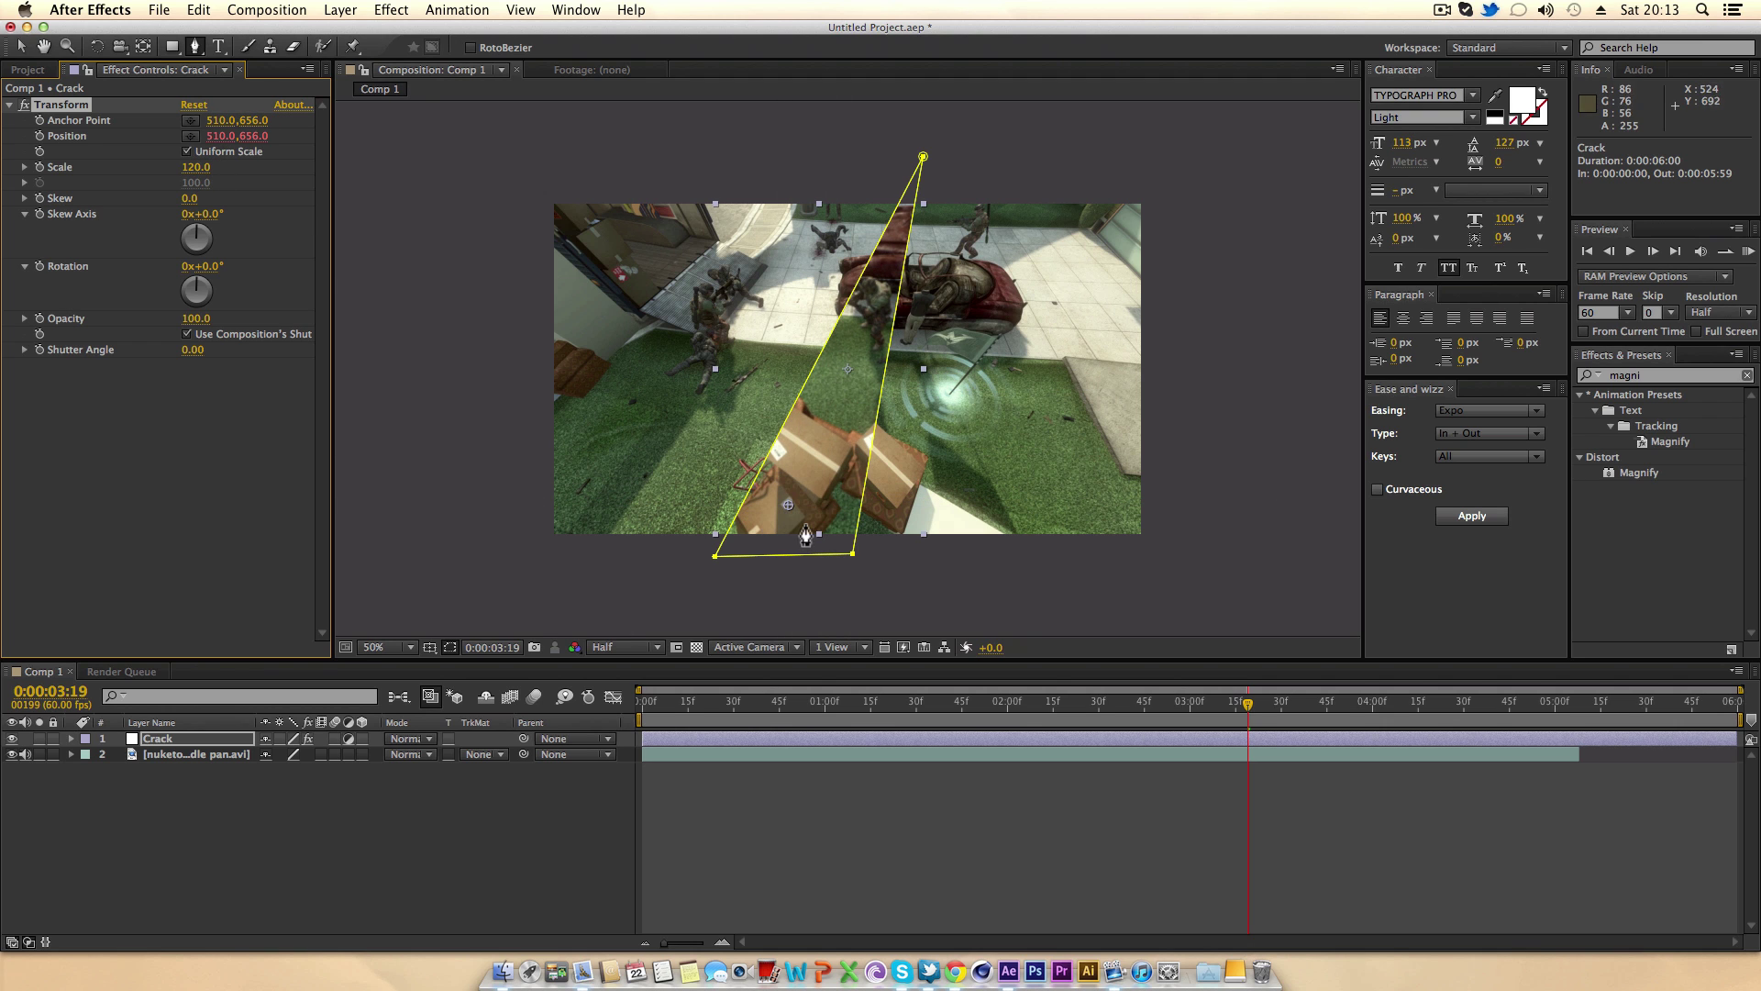
pyautogui.moveTo(205, 169)
pyautogui.mouseDown()
pyautogui.moveTo(190, 179)
pyautogui.moveTo(220, 179)
pyautogui.mouseUp()
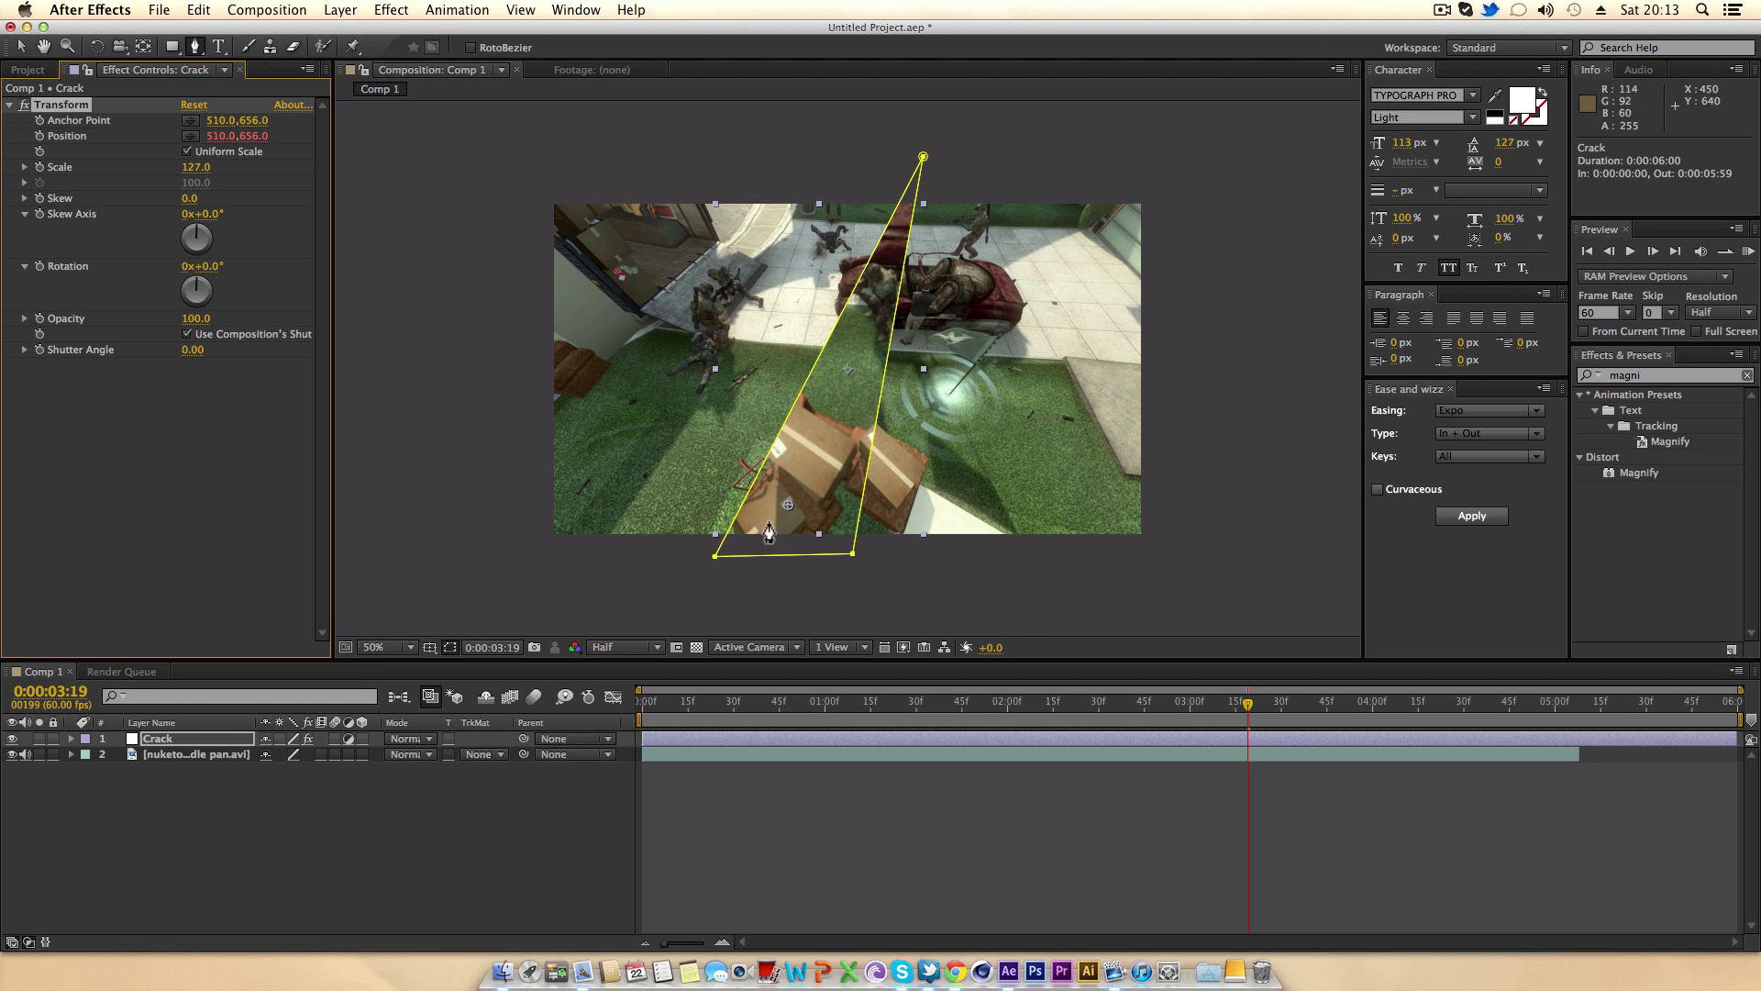
pyautogui.click(222, 121)
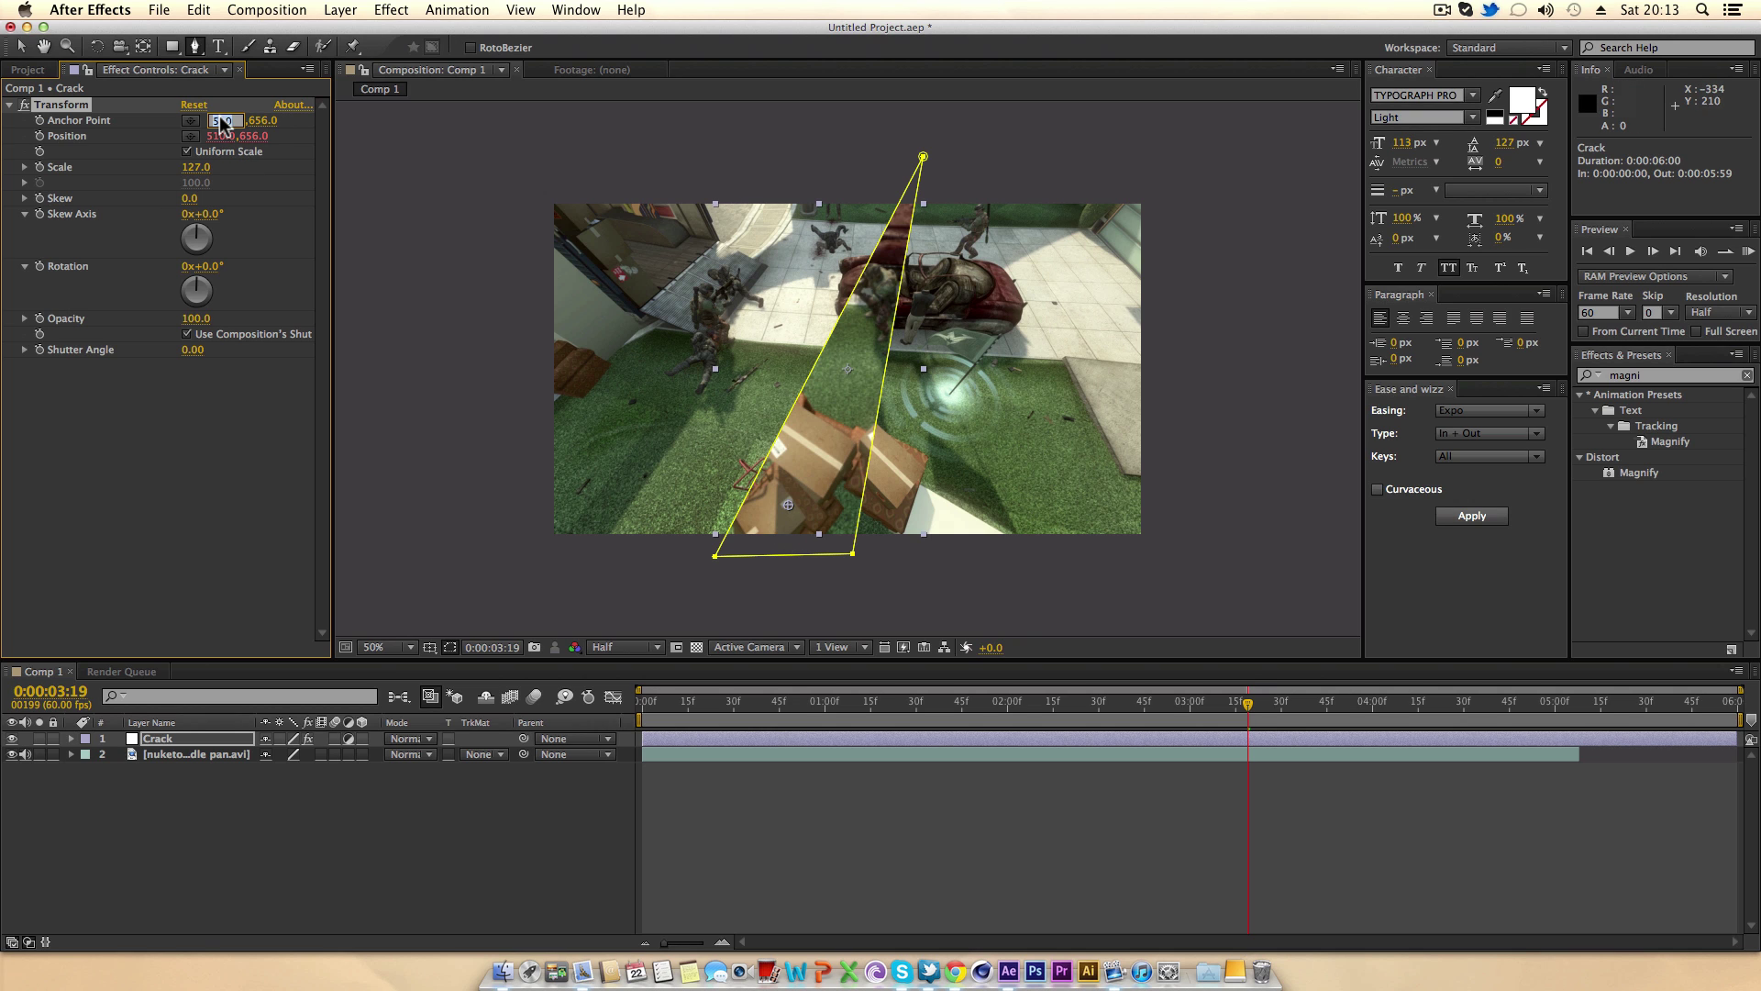
pyautogui.write('6')
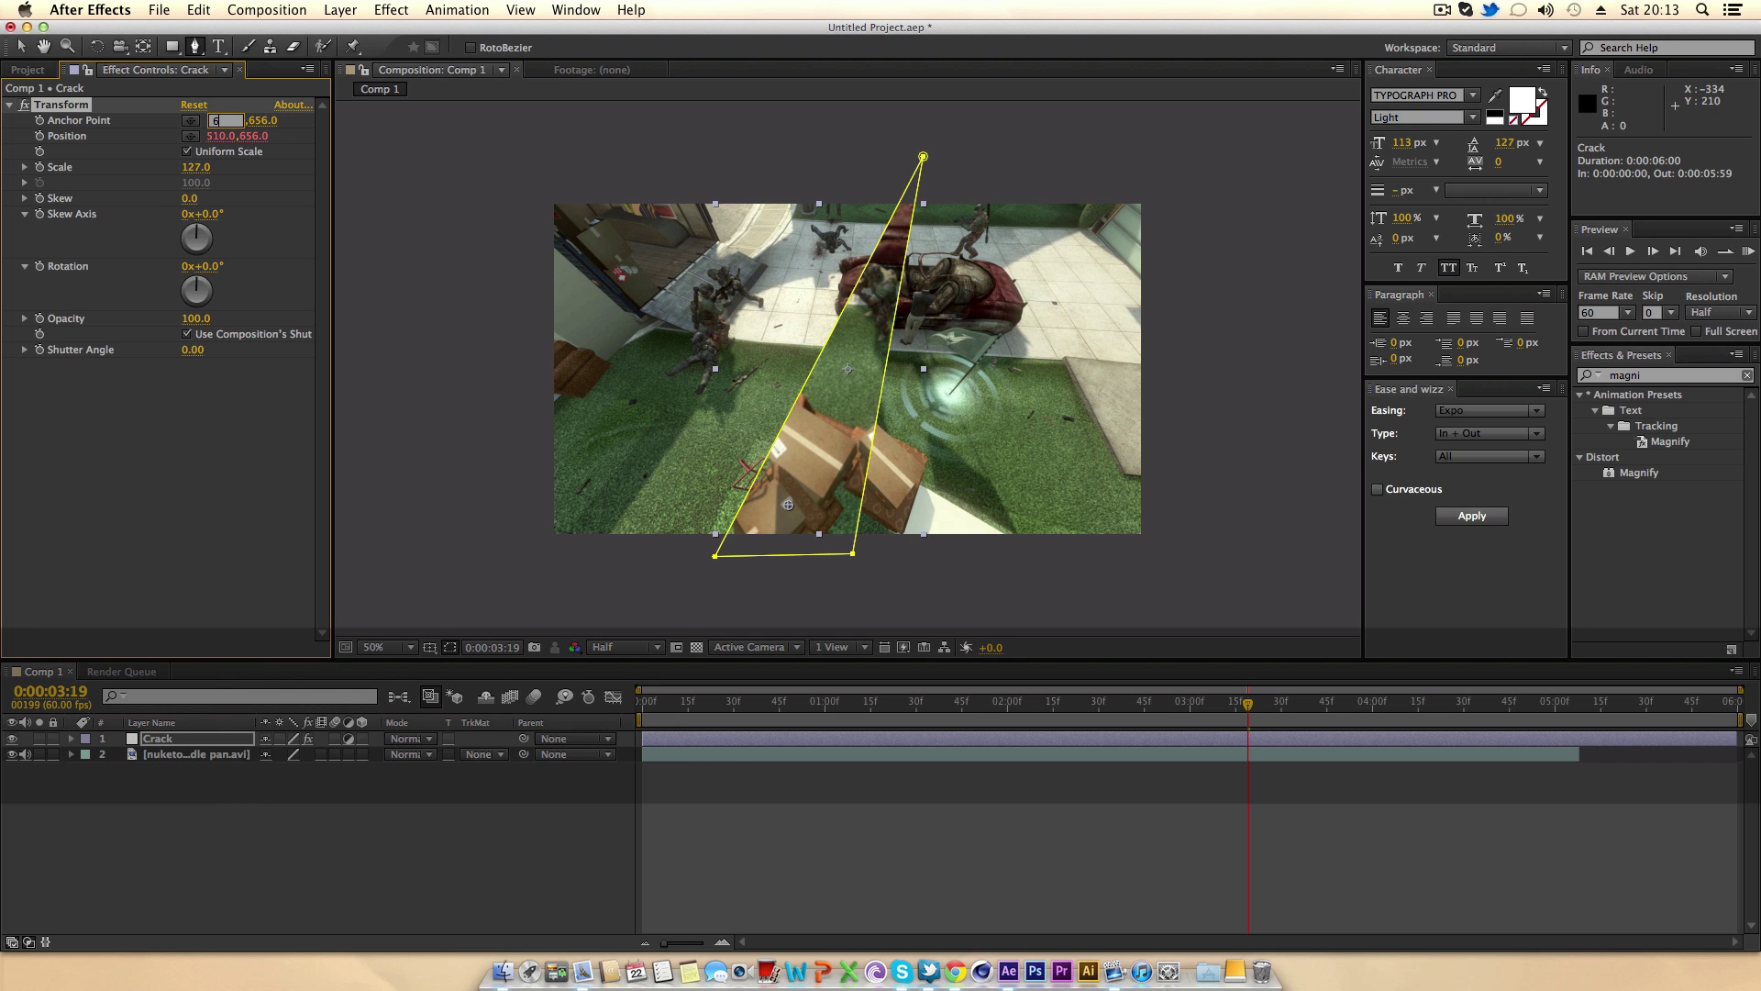
pyautogui.write('40')
pyautogui.press('Tab')
pyautogui.write('3')
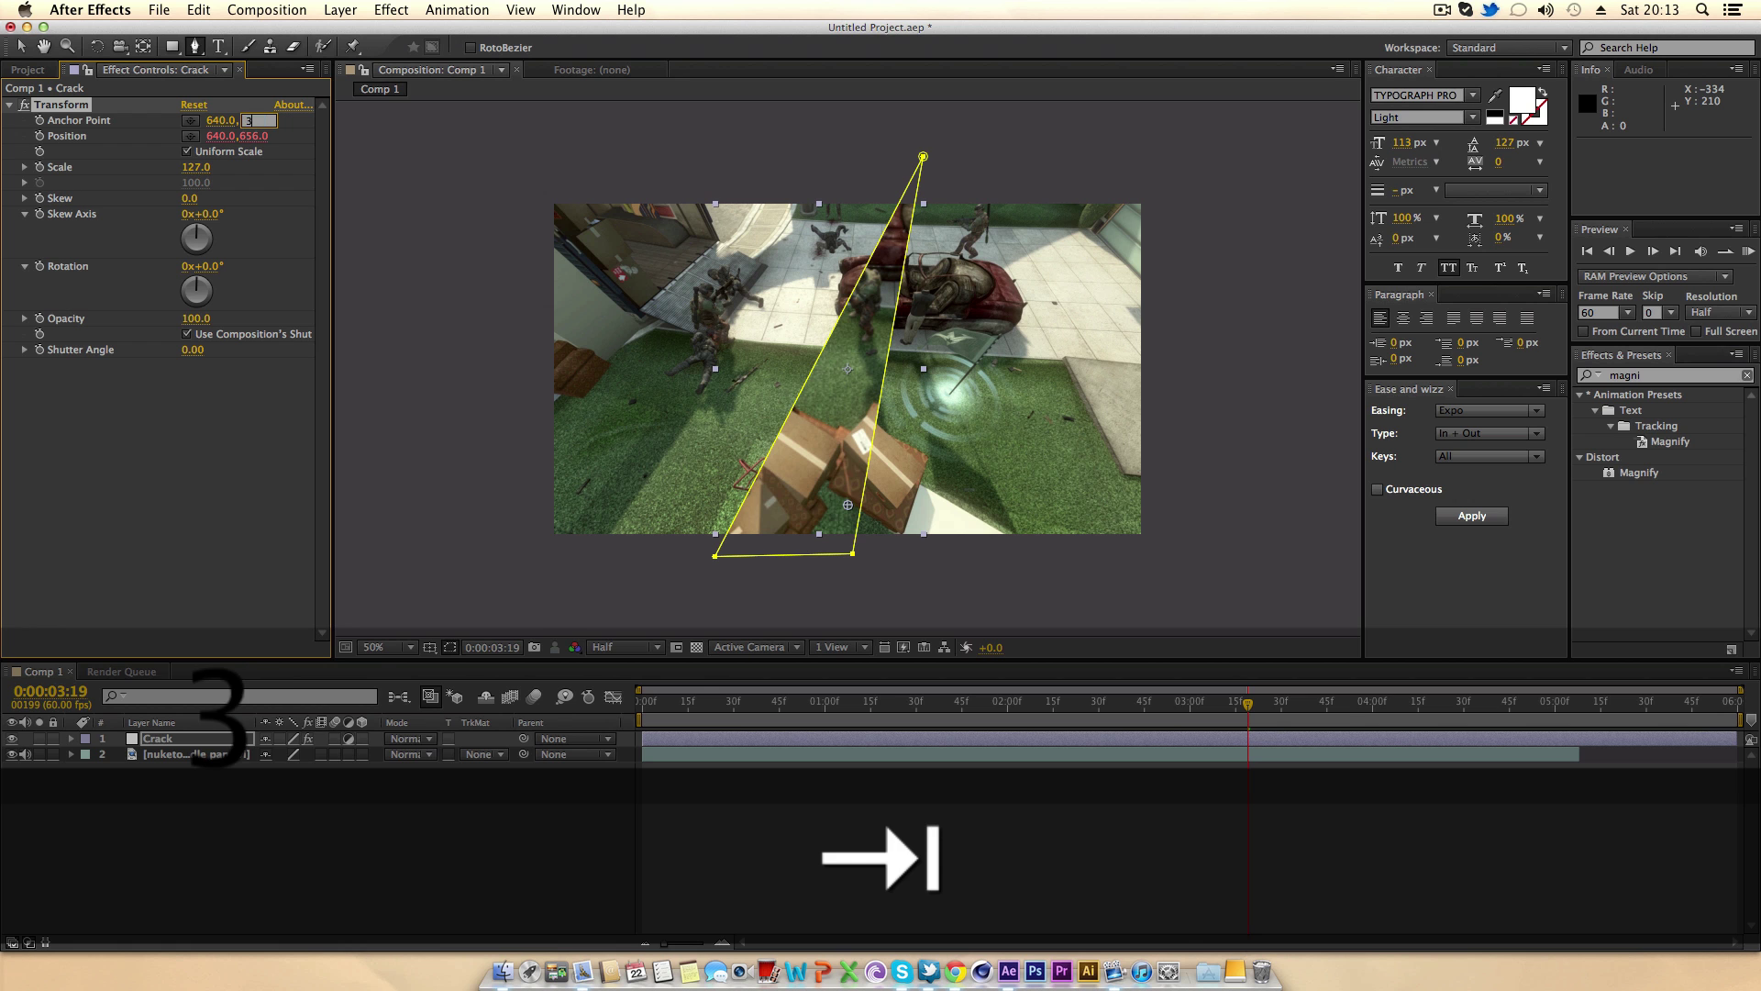
pyautogui.write('60')
pyautogui.press('Return')
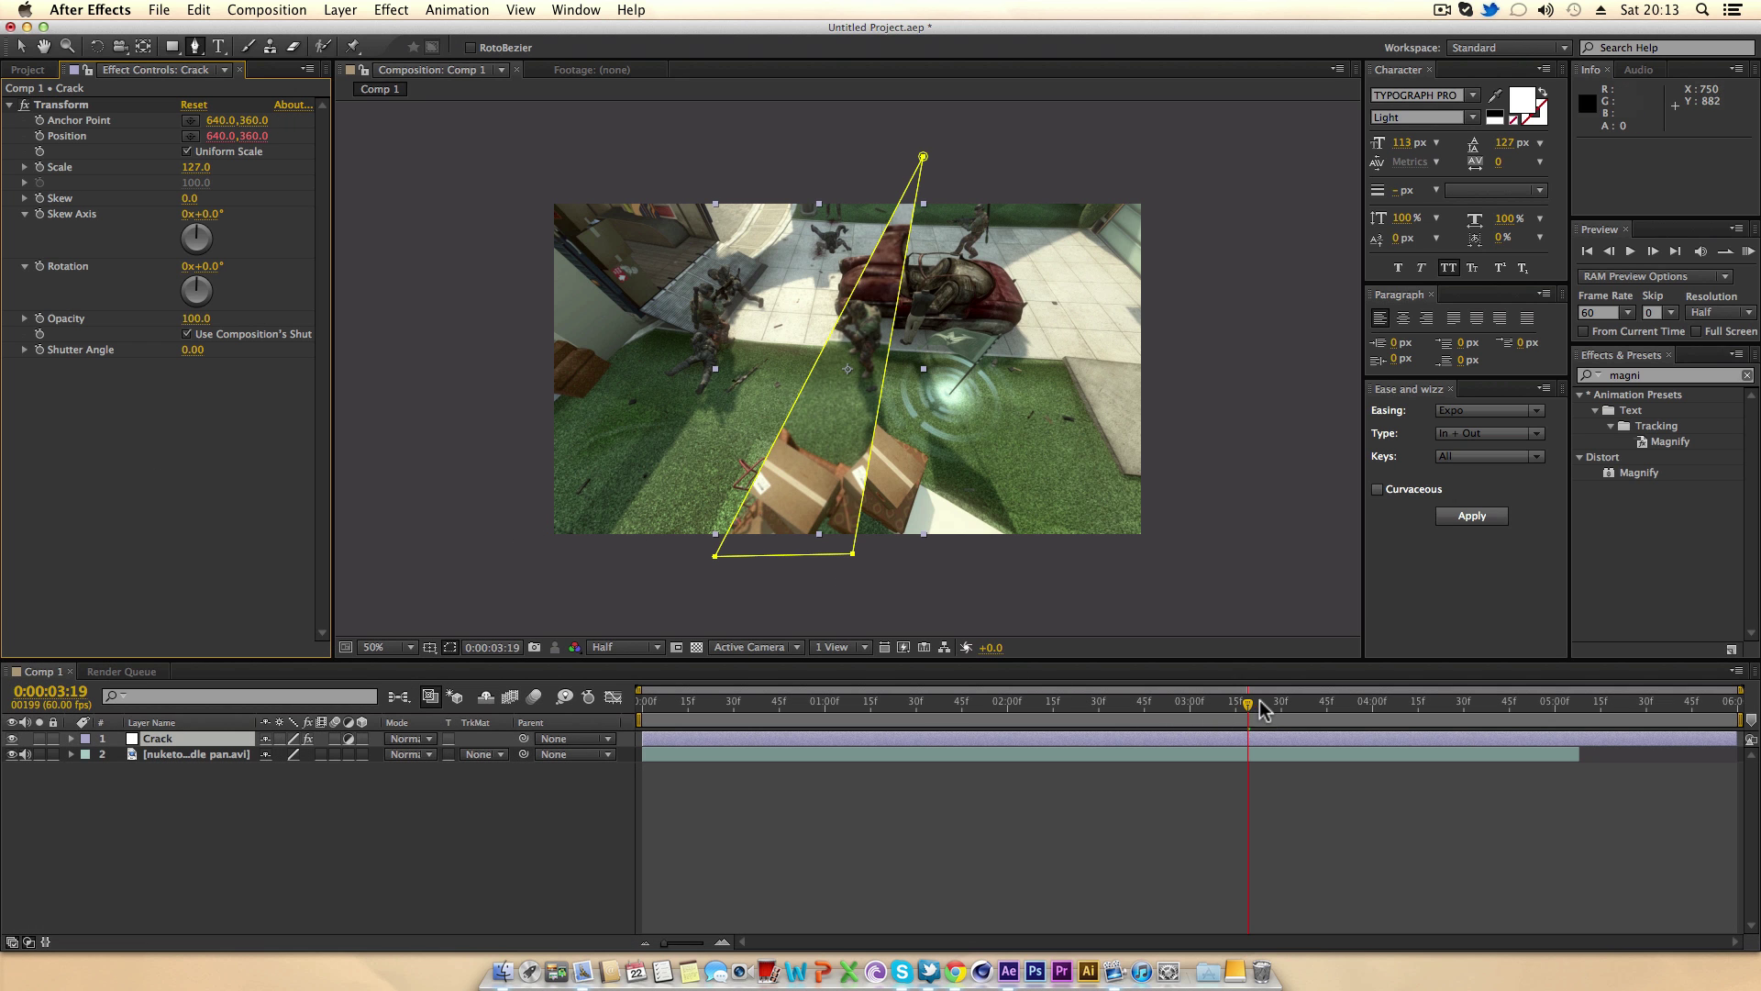
# At 0:00:02:01, reveal all Mask 1 properties and test Inverted, leaving it off.
pyautogui.moveTo(1250, 705); pyautogui.dragTo(1010, 705)
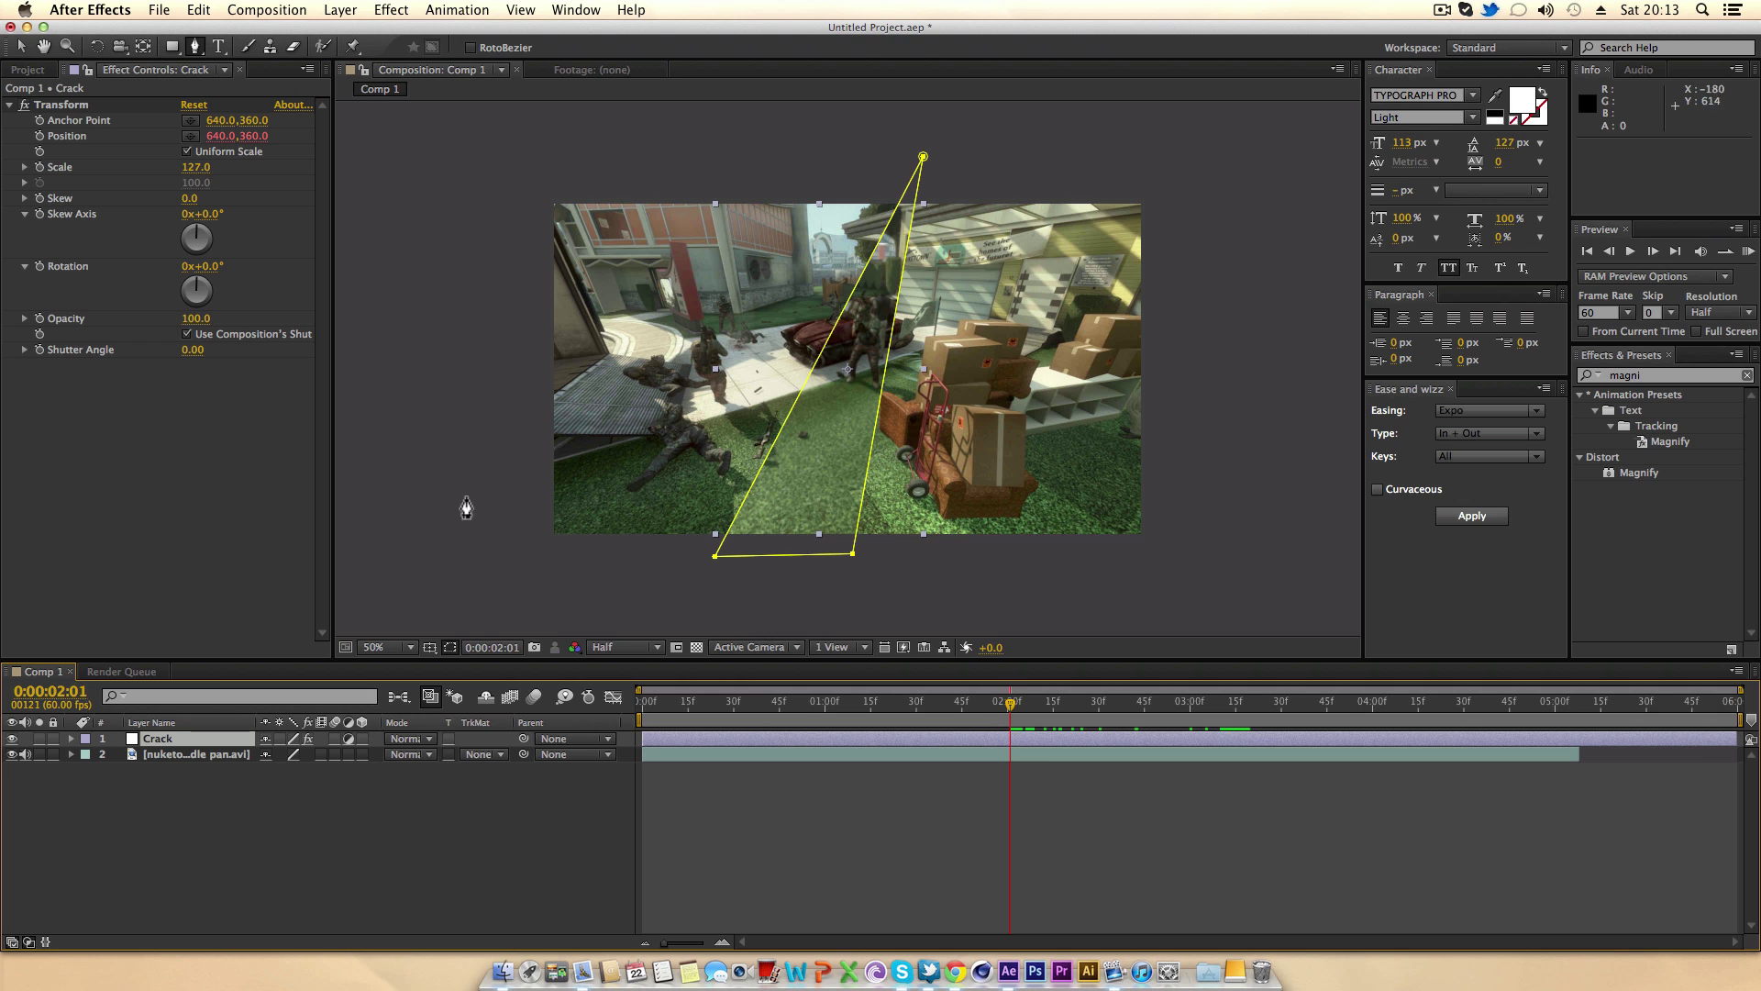
pyautogui.press('m')
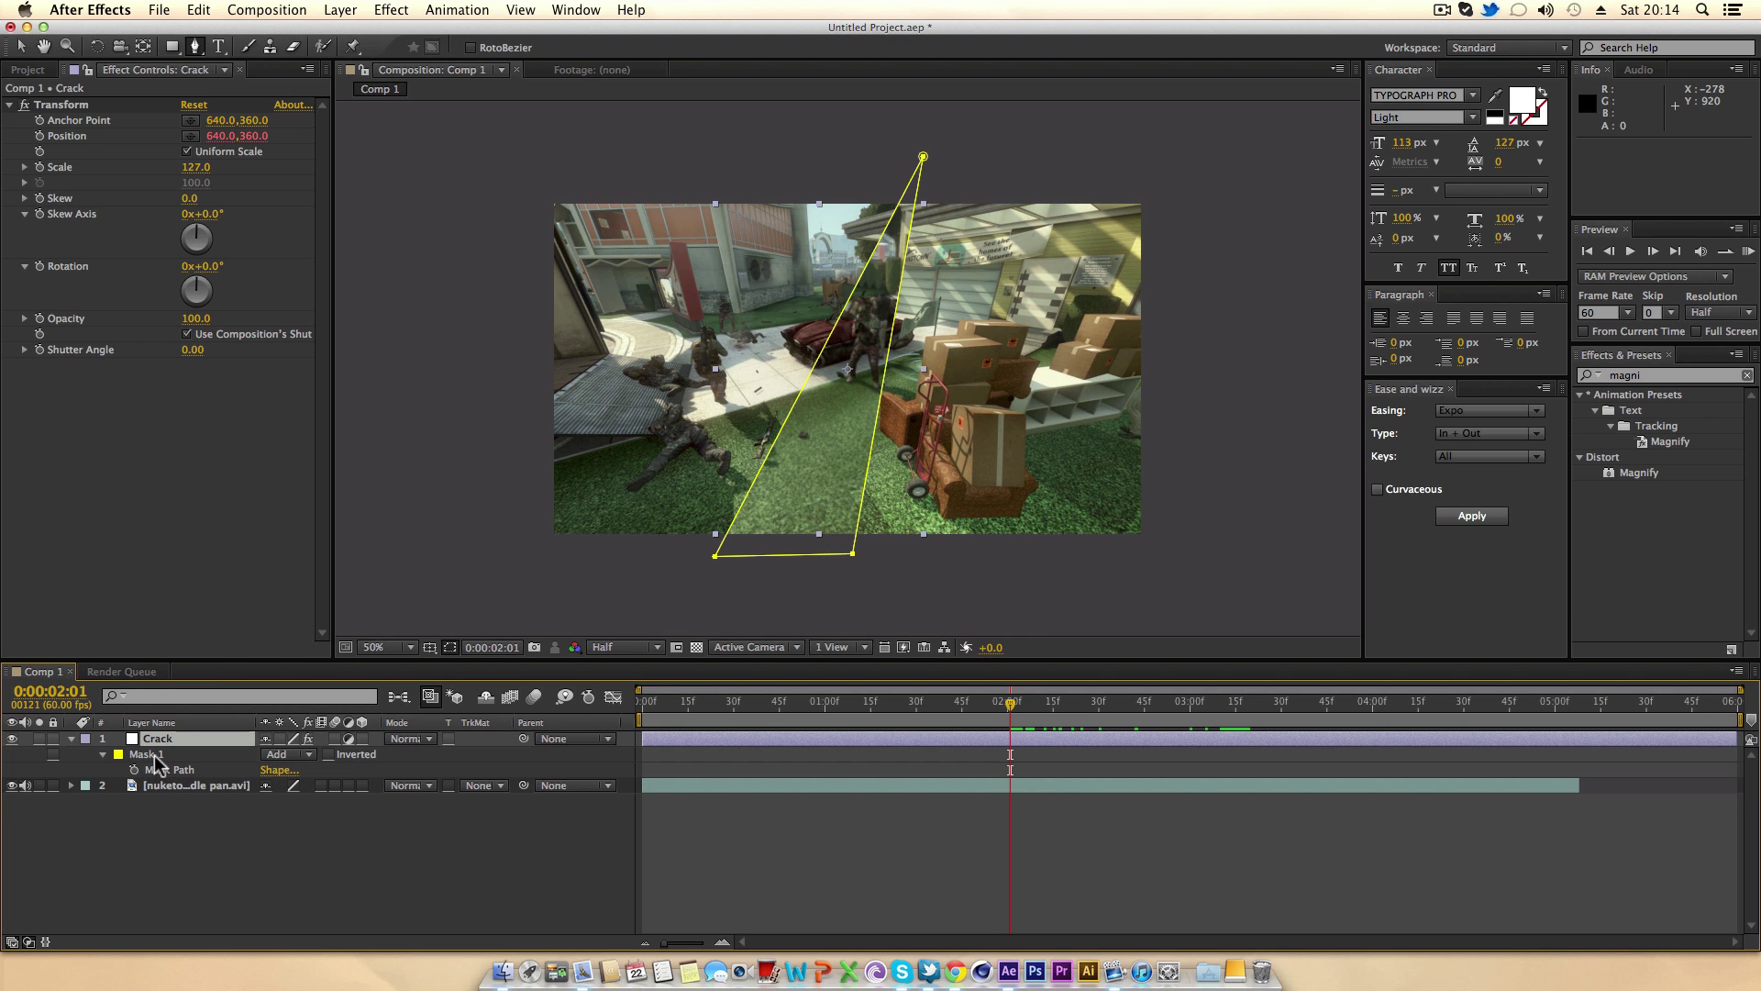
pyautogui.press('m')
pyautogui.press('m')
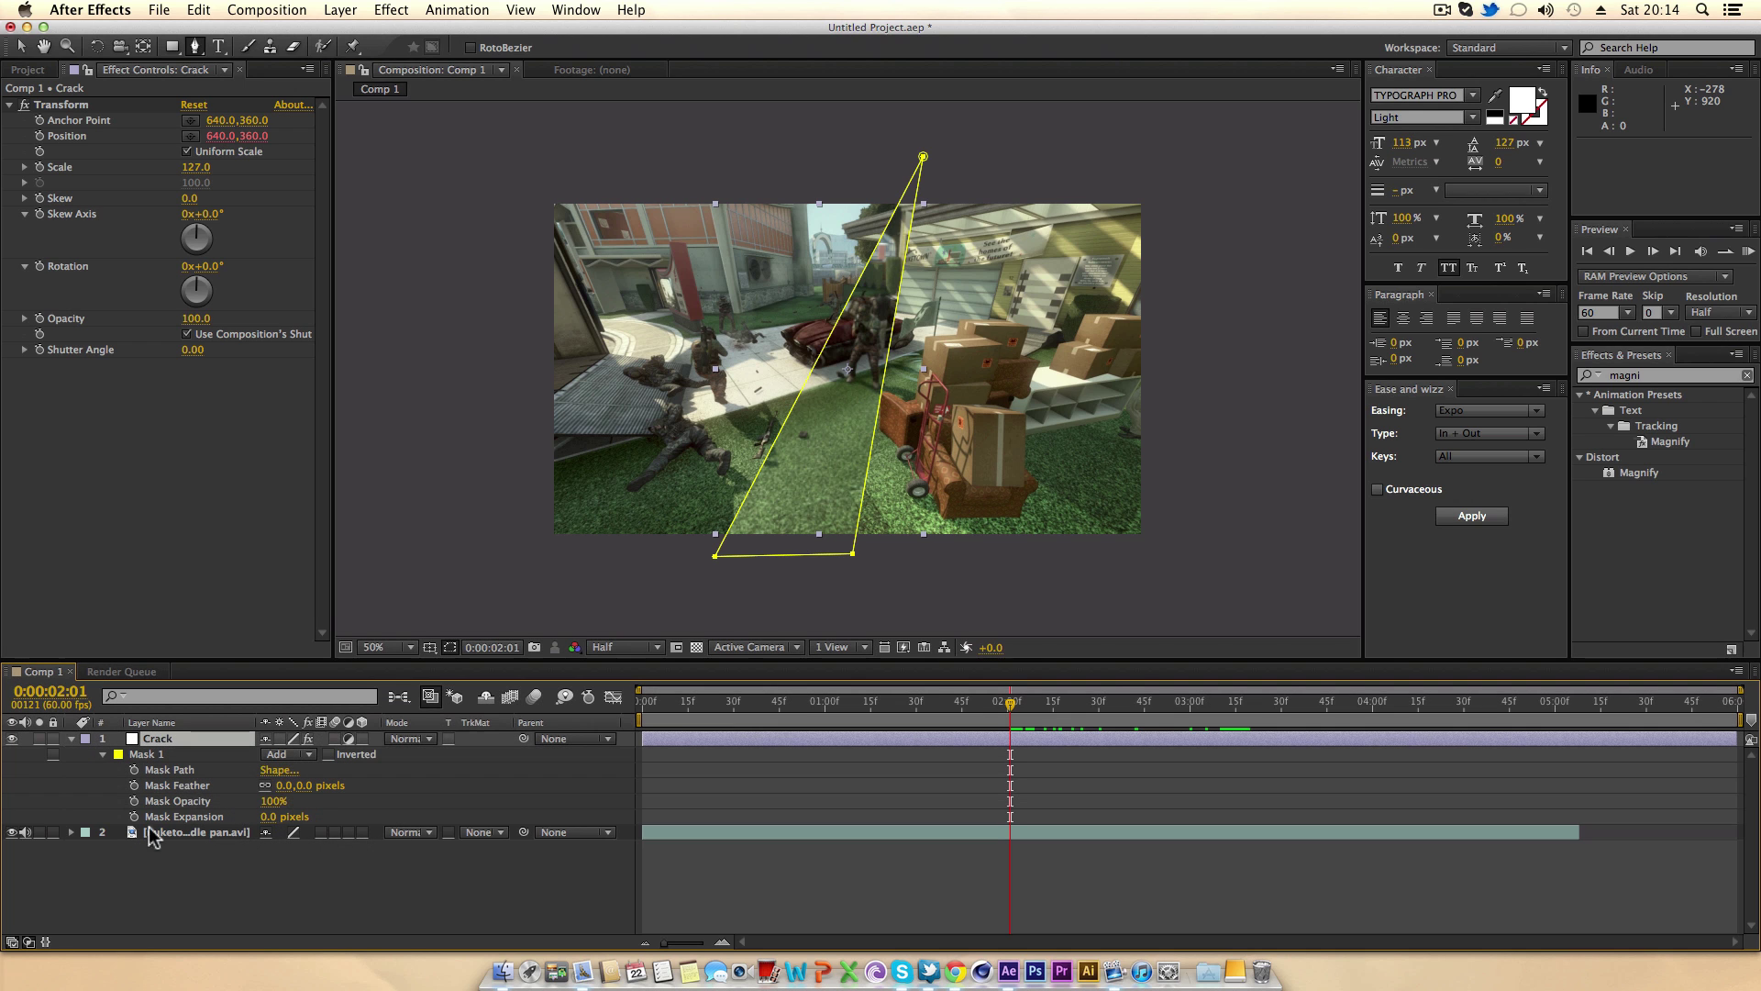
pyautogui.click(327, 754)
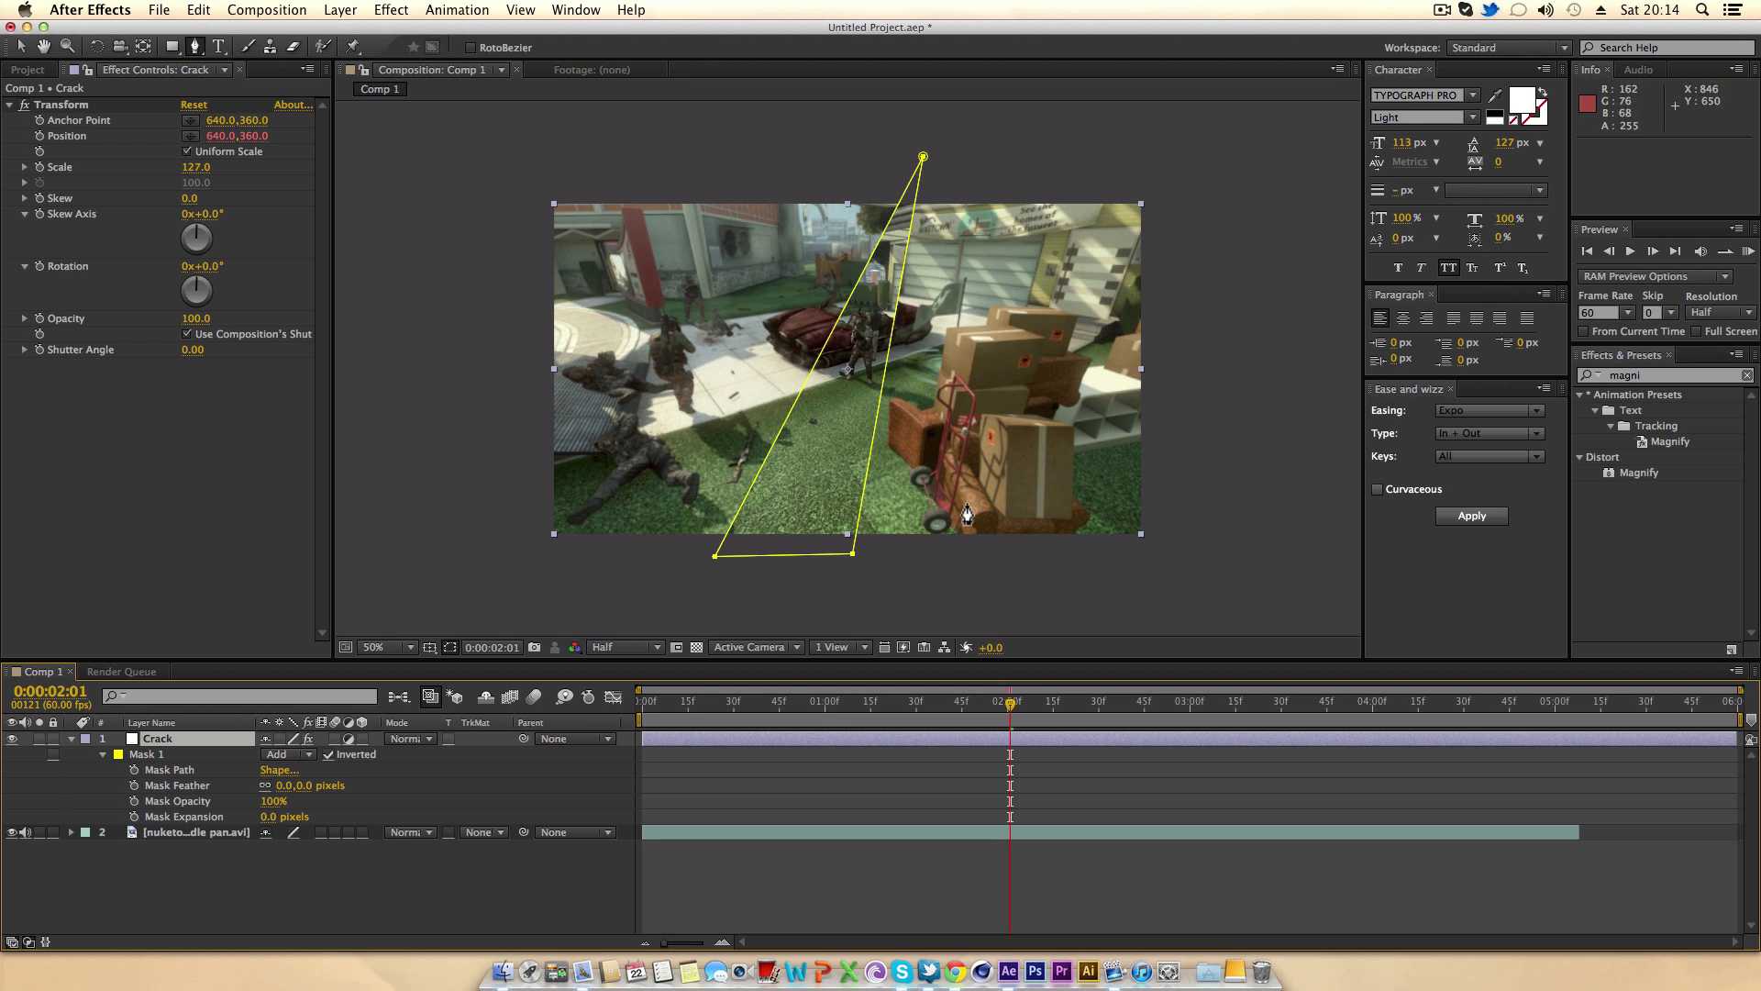
pyautogui.click(329, 754)
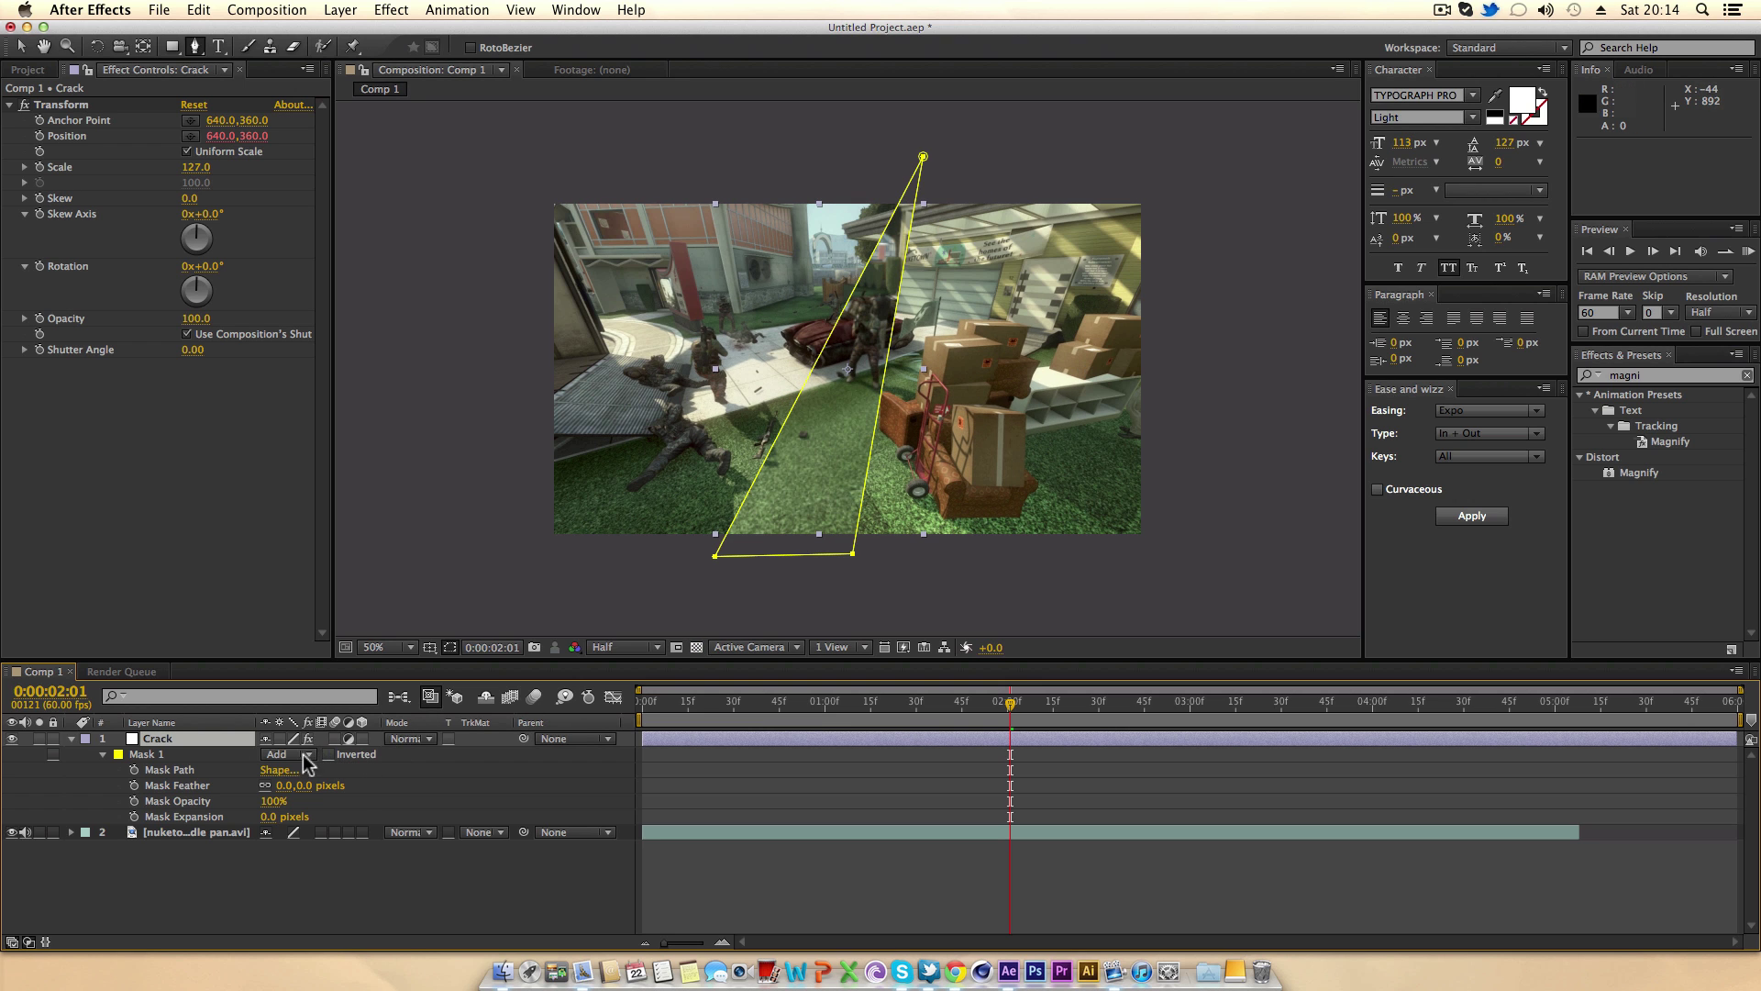
# Try Subtract mask mode, then set Mask 1 back to Add and select its path.
pyautogui.click(303, 754)
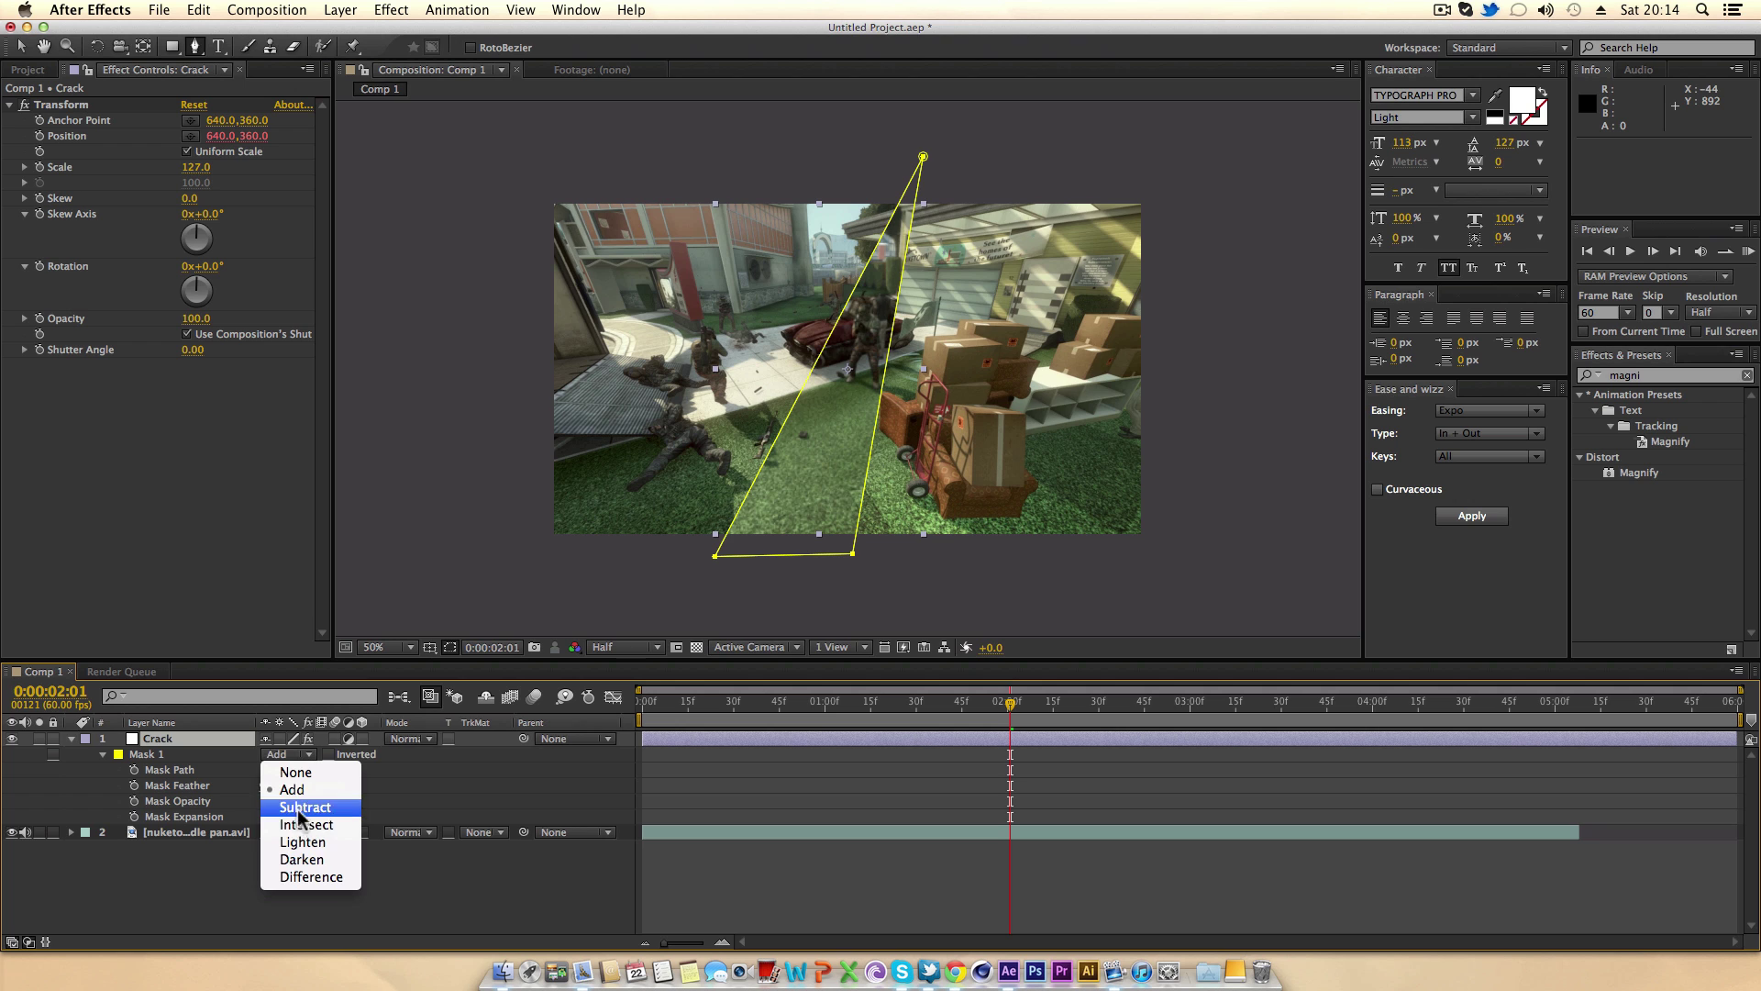
pyautogui.click(300, 806)
pyautogui.click(289, 753)
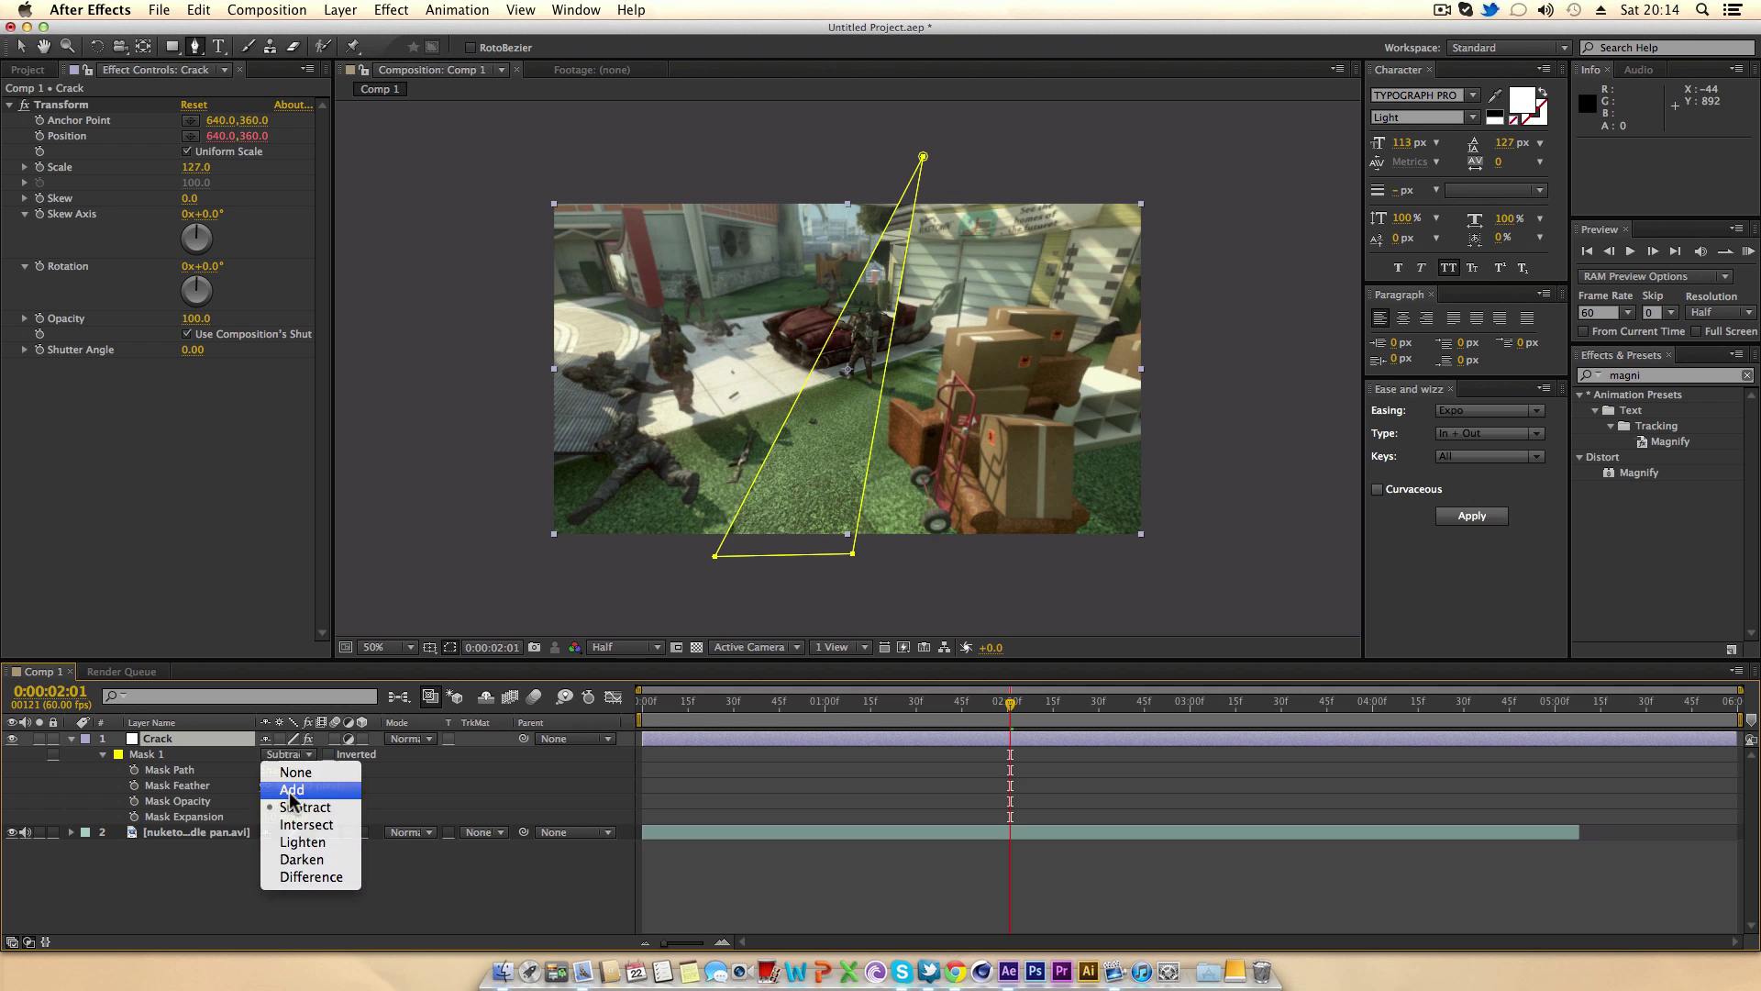
pyautogui.click(292, 789)
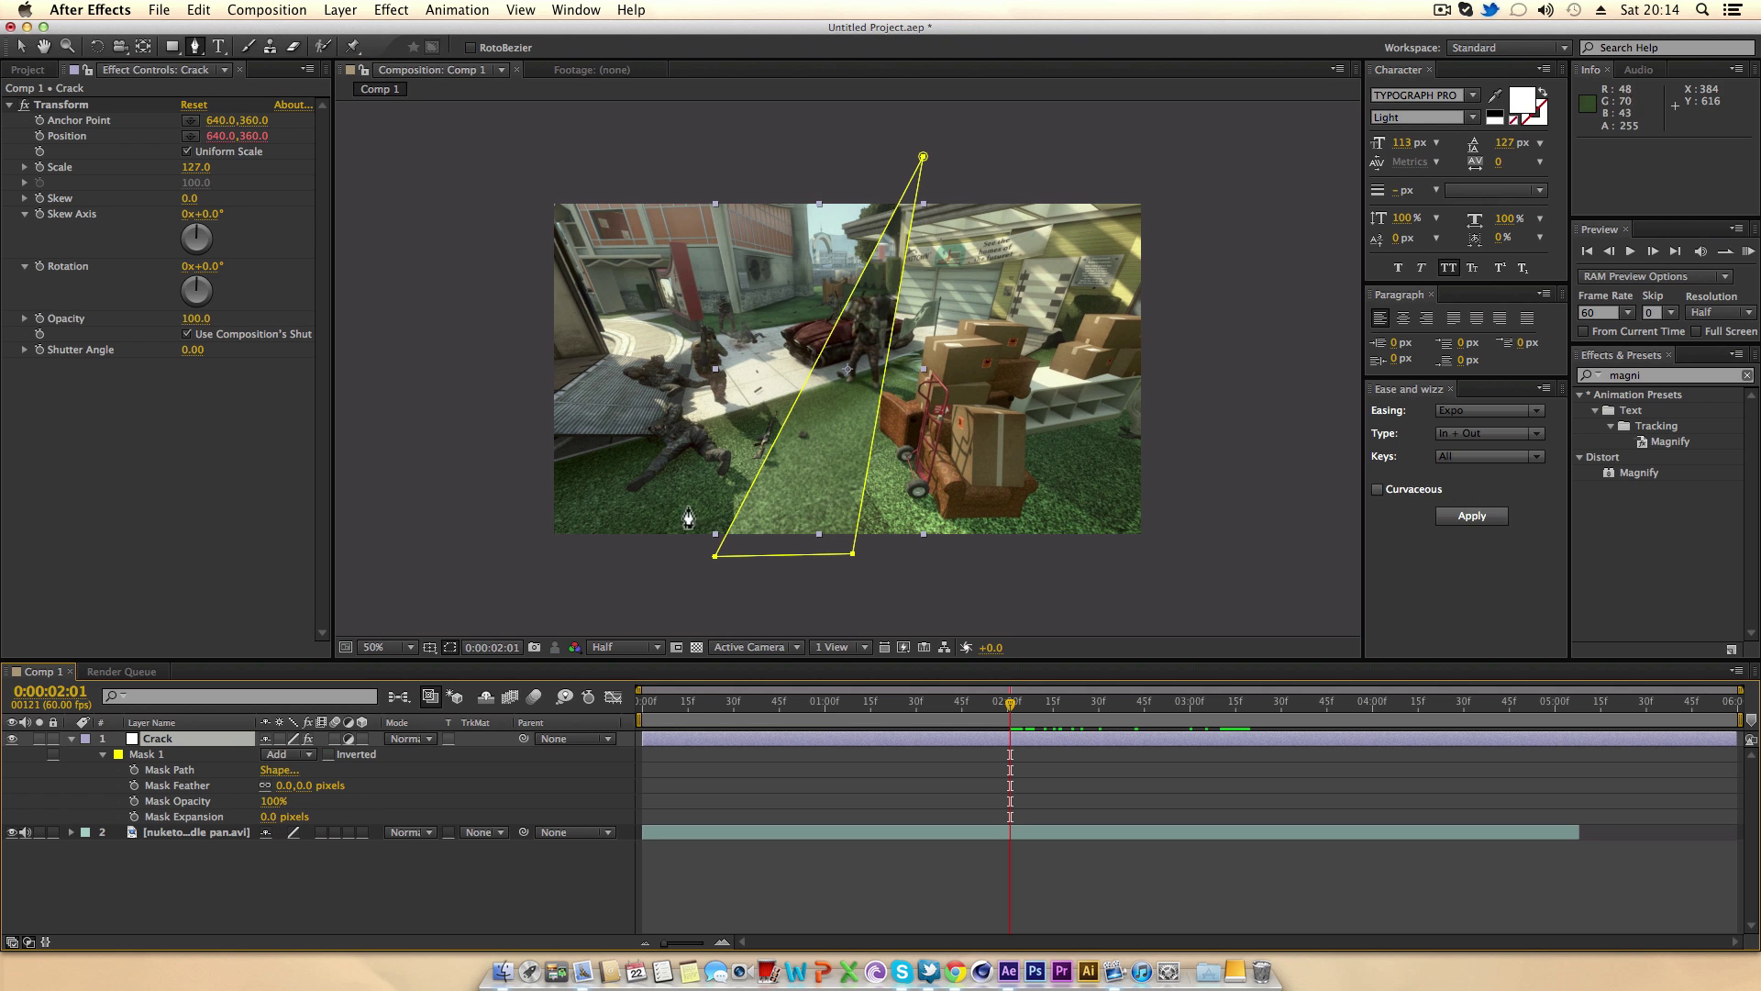
pyautogui.click(153, 770)
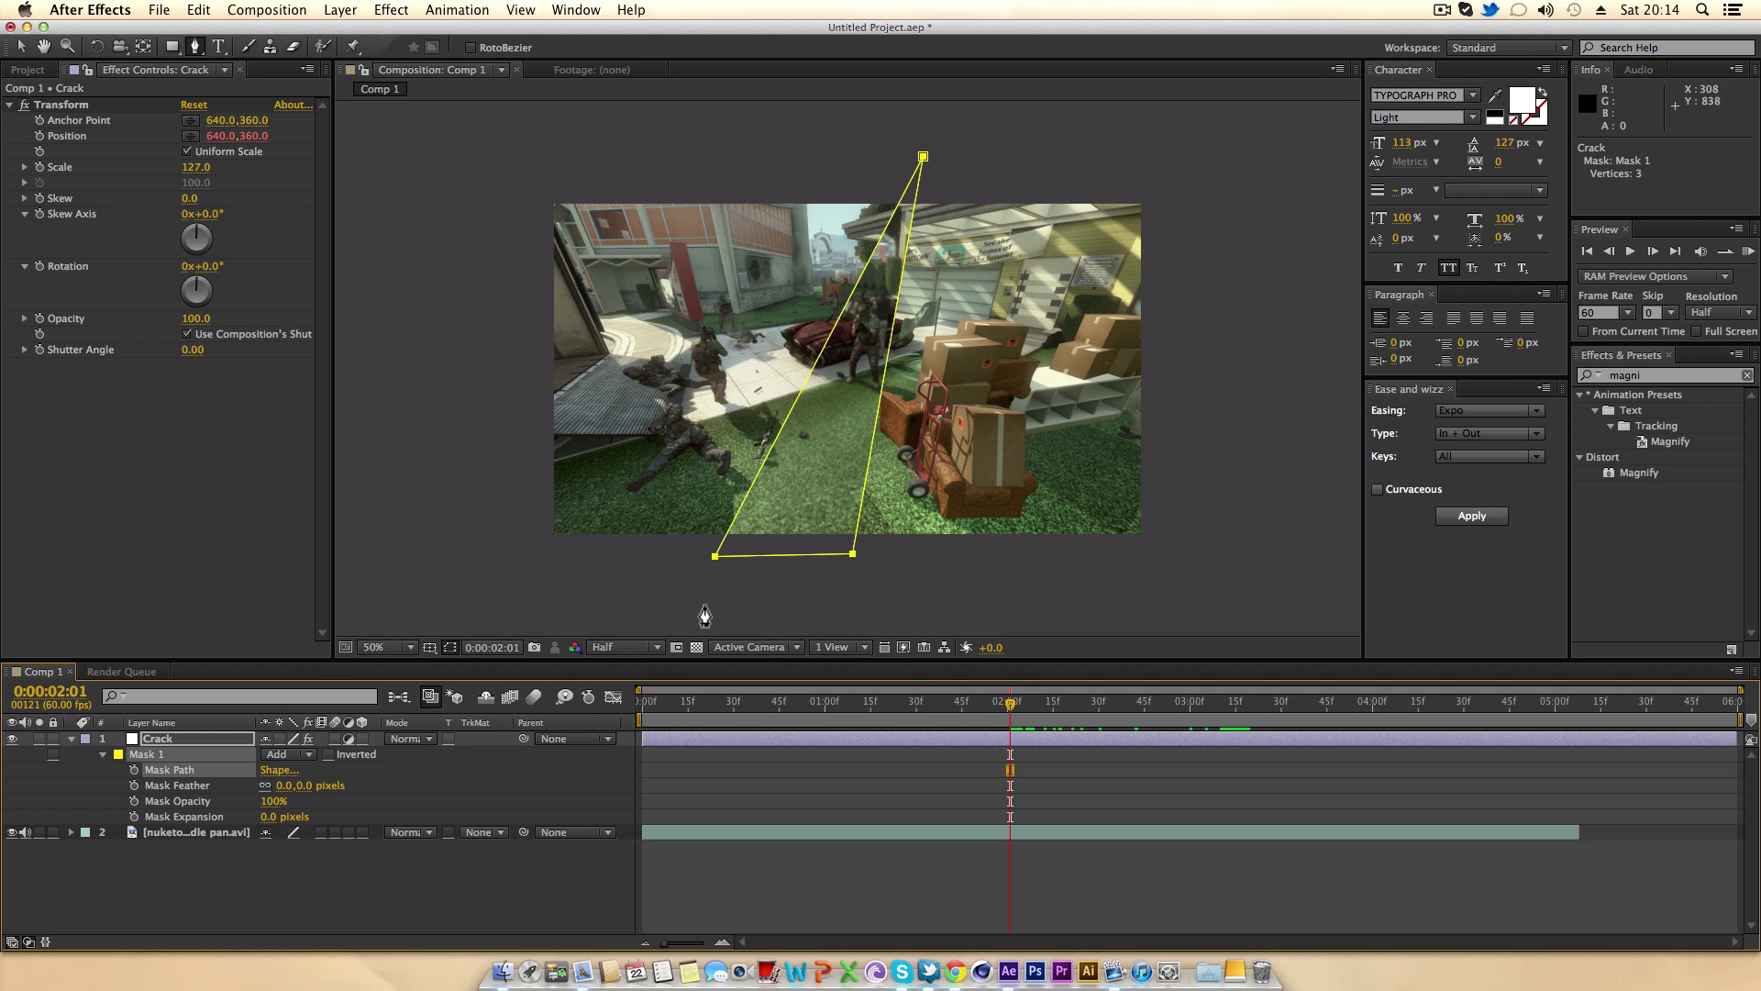
# Keyframe the Crack mask path at 0:00:00:45, then move and reshape the triangle at 0:00:00:55.
pyautogui.moveTo(800, 718)
pyautogui.mouseDown()
pyautogui.moveTo(751, 714)
pyautogui.moveTo(779, 711)
pyautogui.mouseUp()
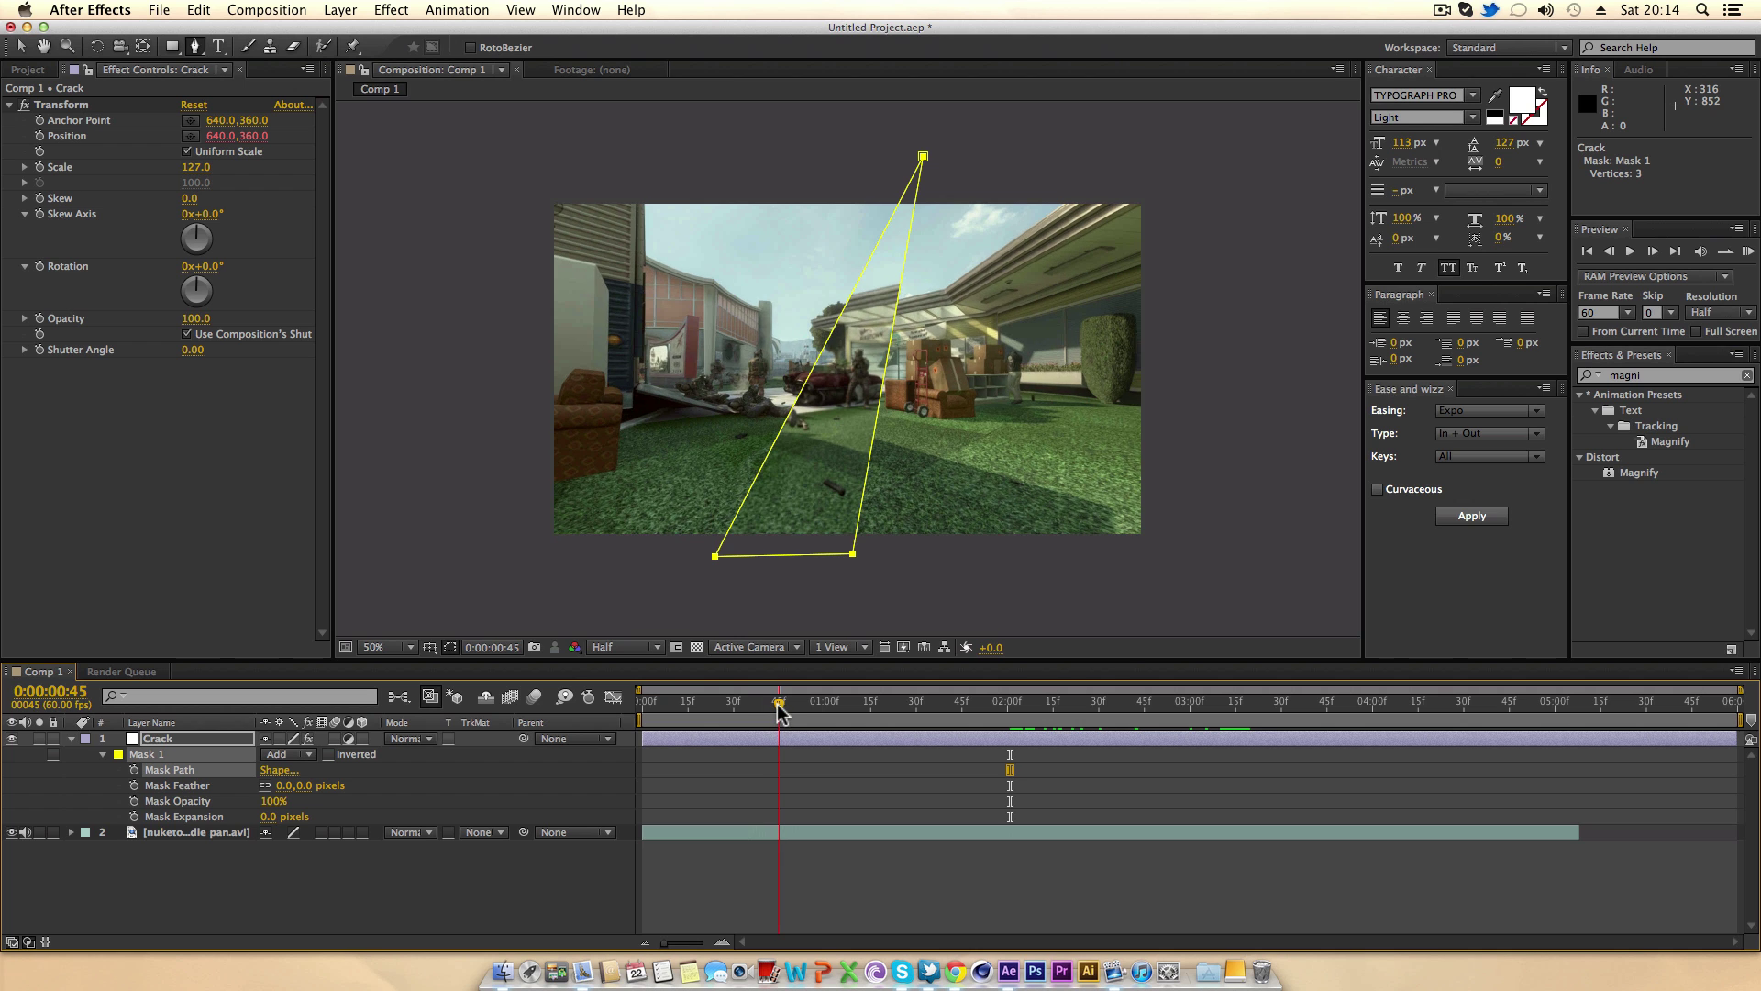
pyautogui.click(134, 769)
pyautogui.moveTo(783, 708)
pyautogui.mouseDown()
pyautogui.moveTo(826, 709)
pyautogui.moveTo(784, 705)
pyautogui.mouseUp()
pyautogui.hotkey('shift', 'pagedown')
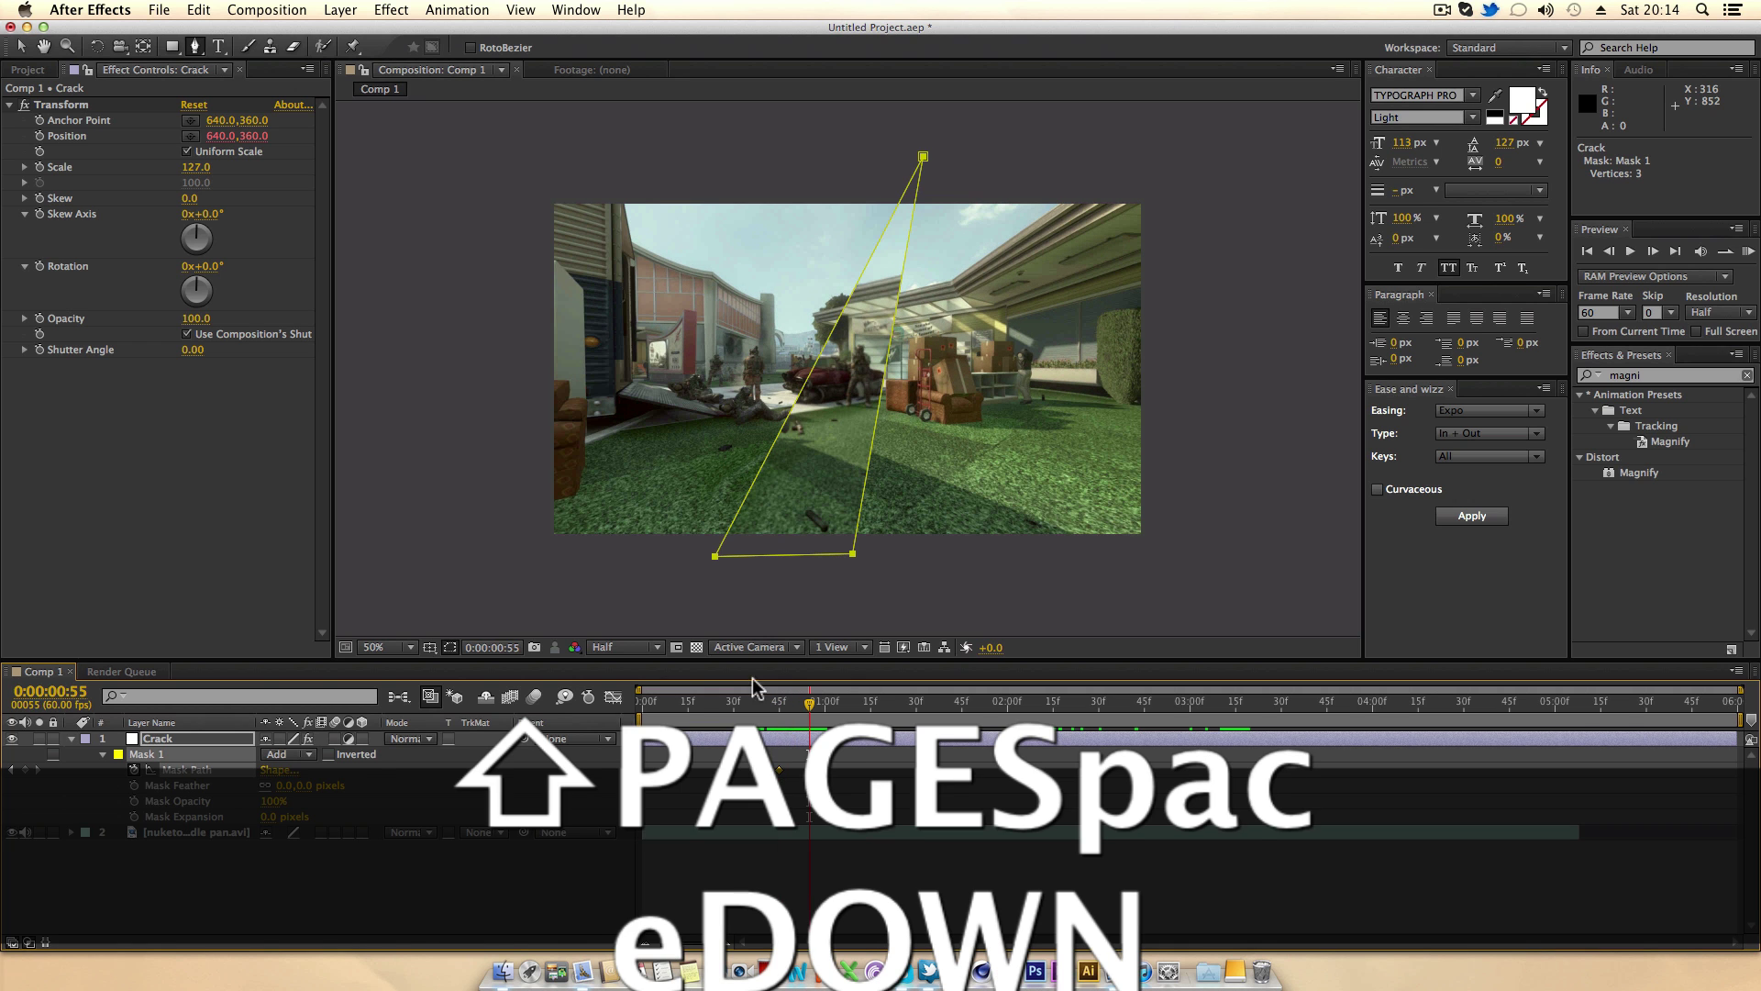
pyautogui.press('v')
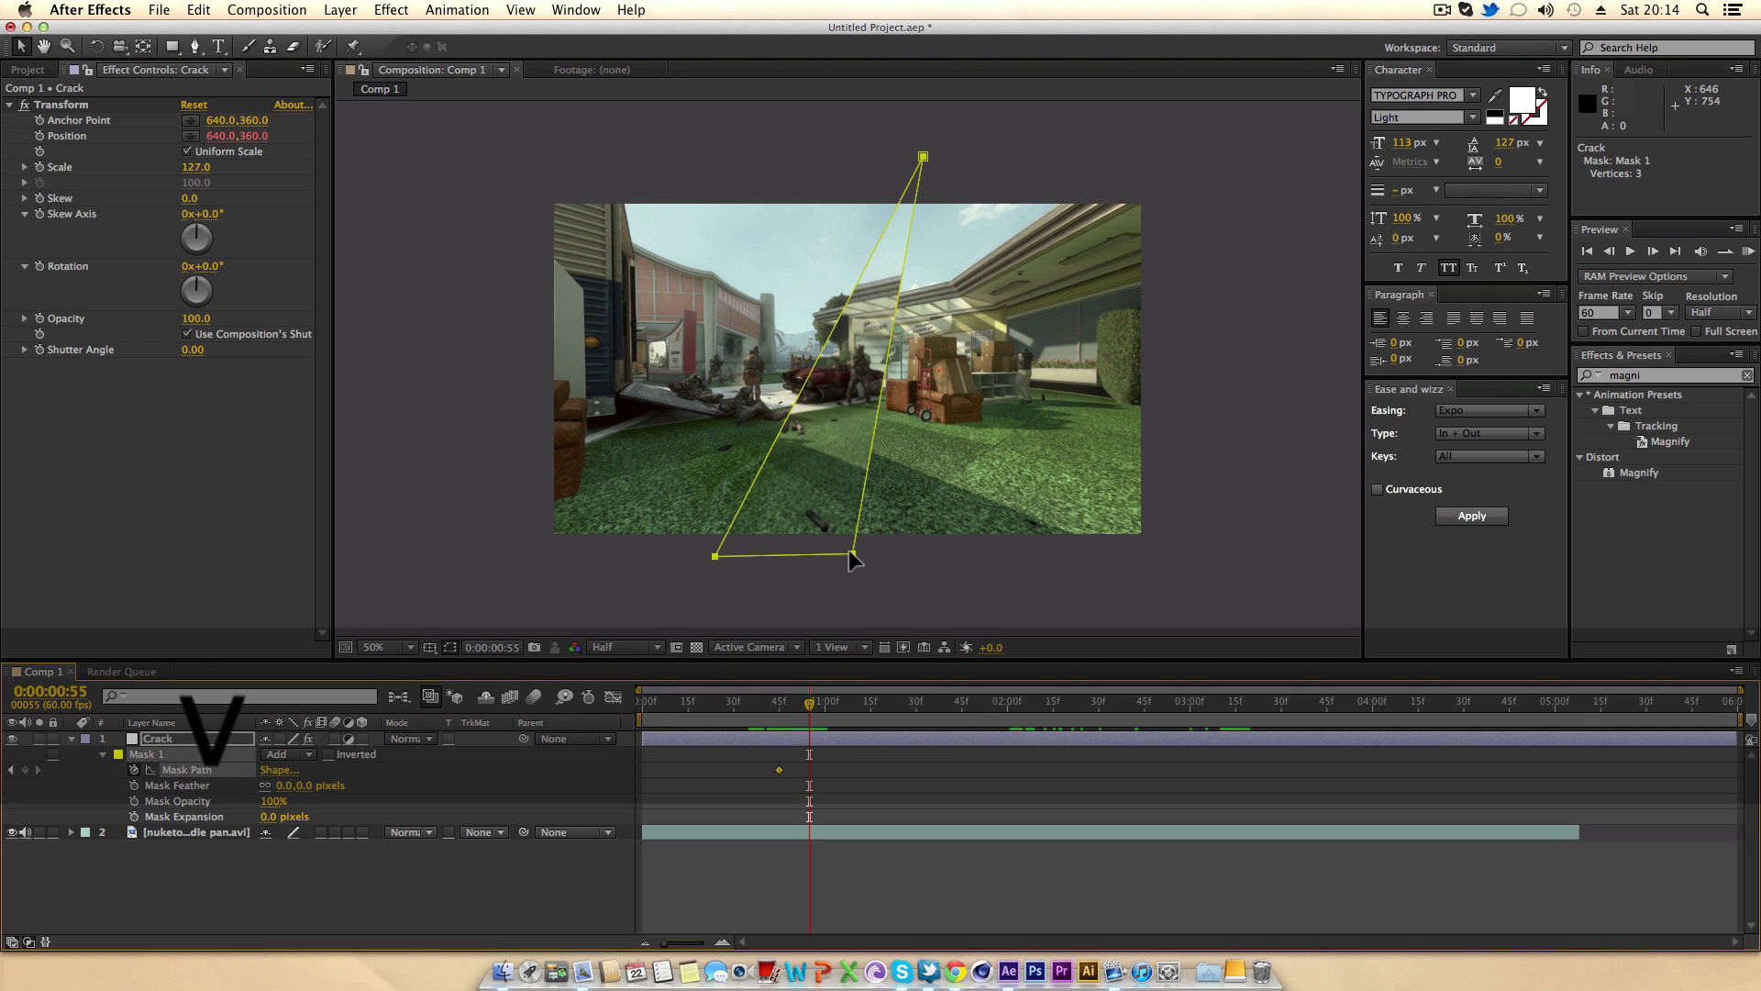
pyautogui.moveTo(855, 555); pyautogui.dragTo(920, 565)
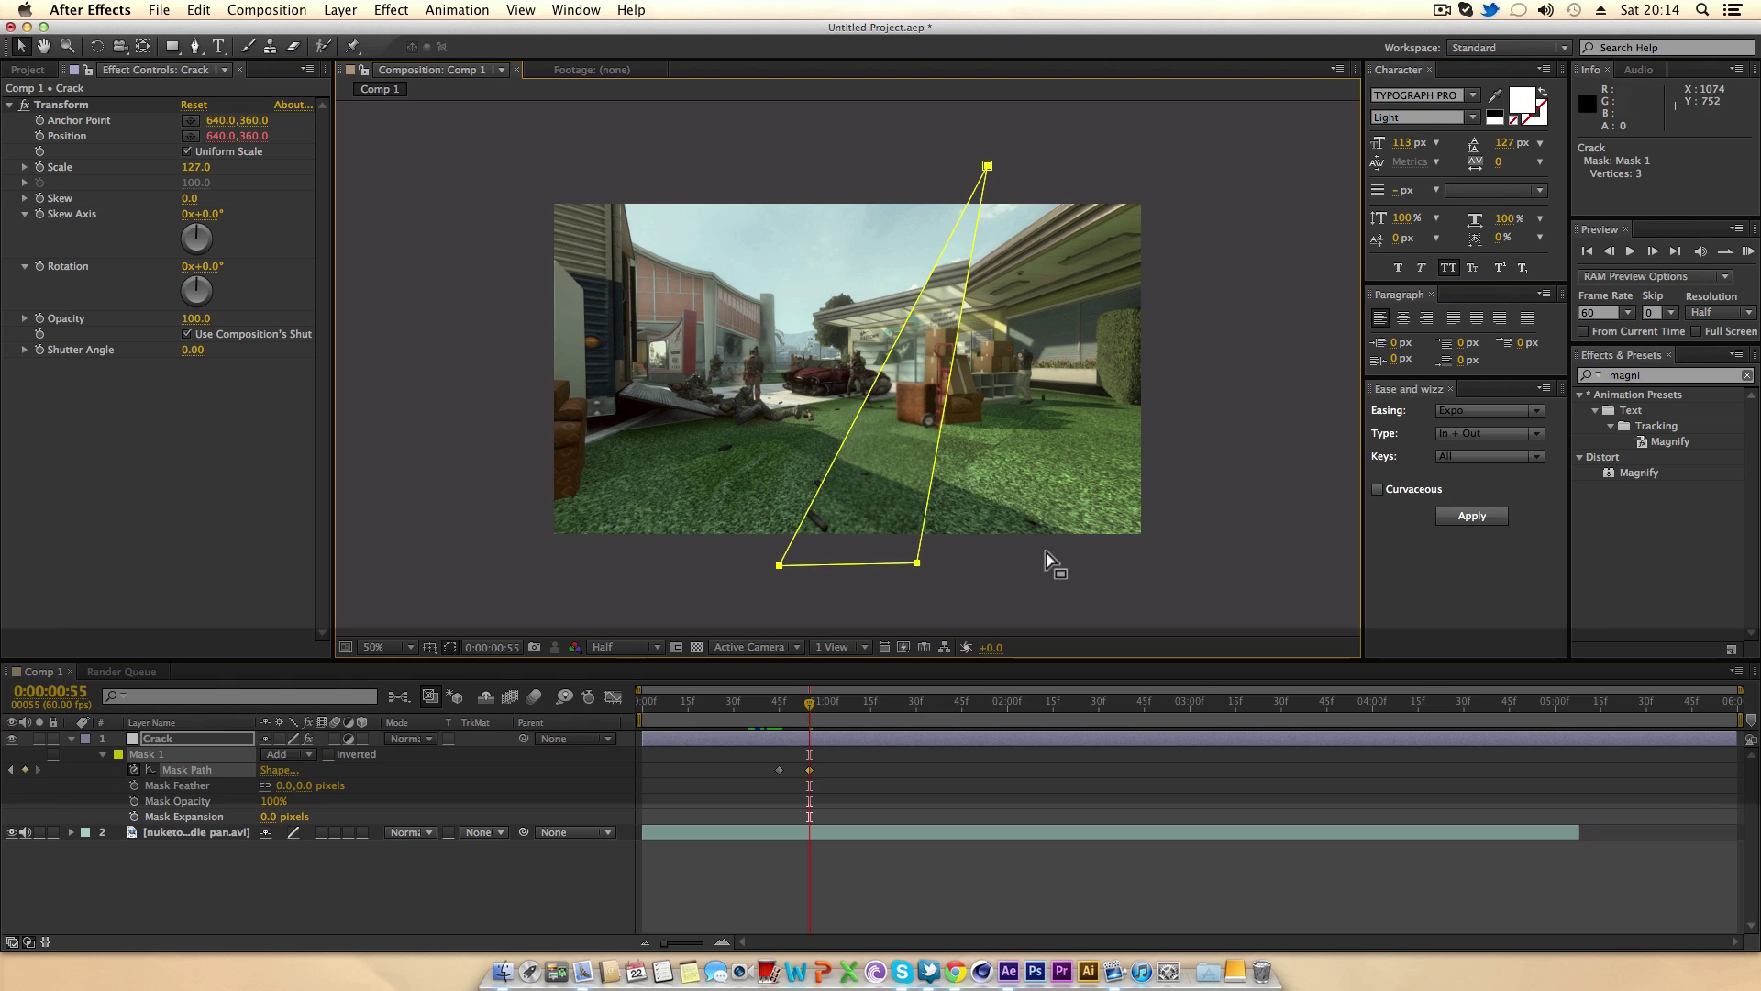
pyautogui.moveTo(988, 166); pyautogui.dragTo(831, 163)
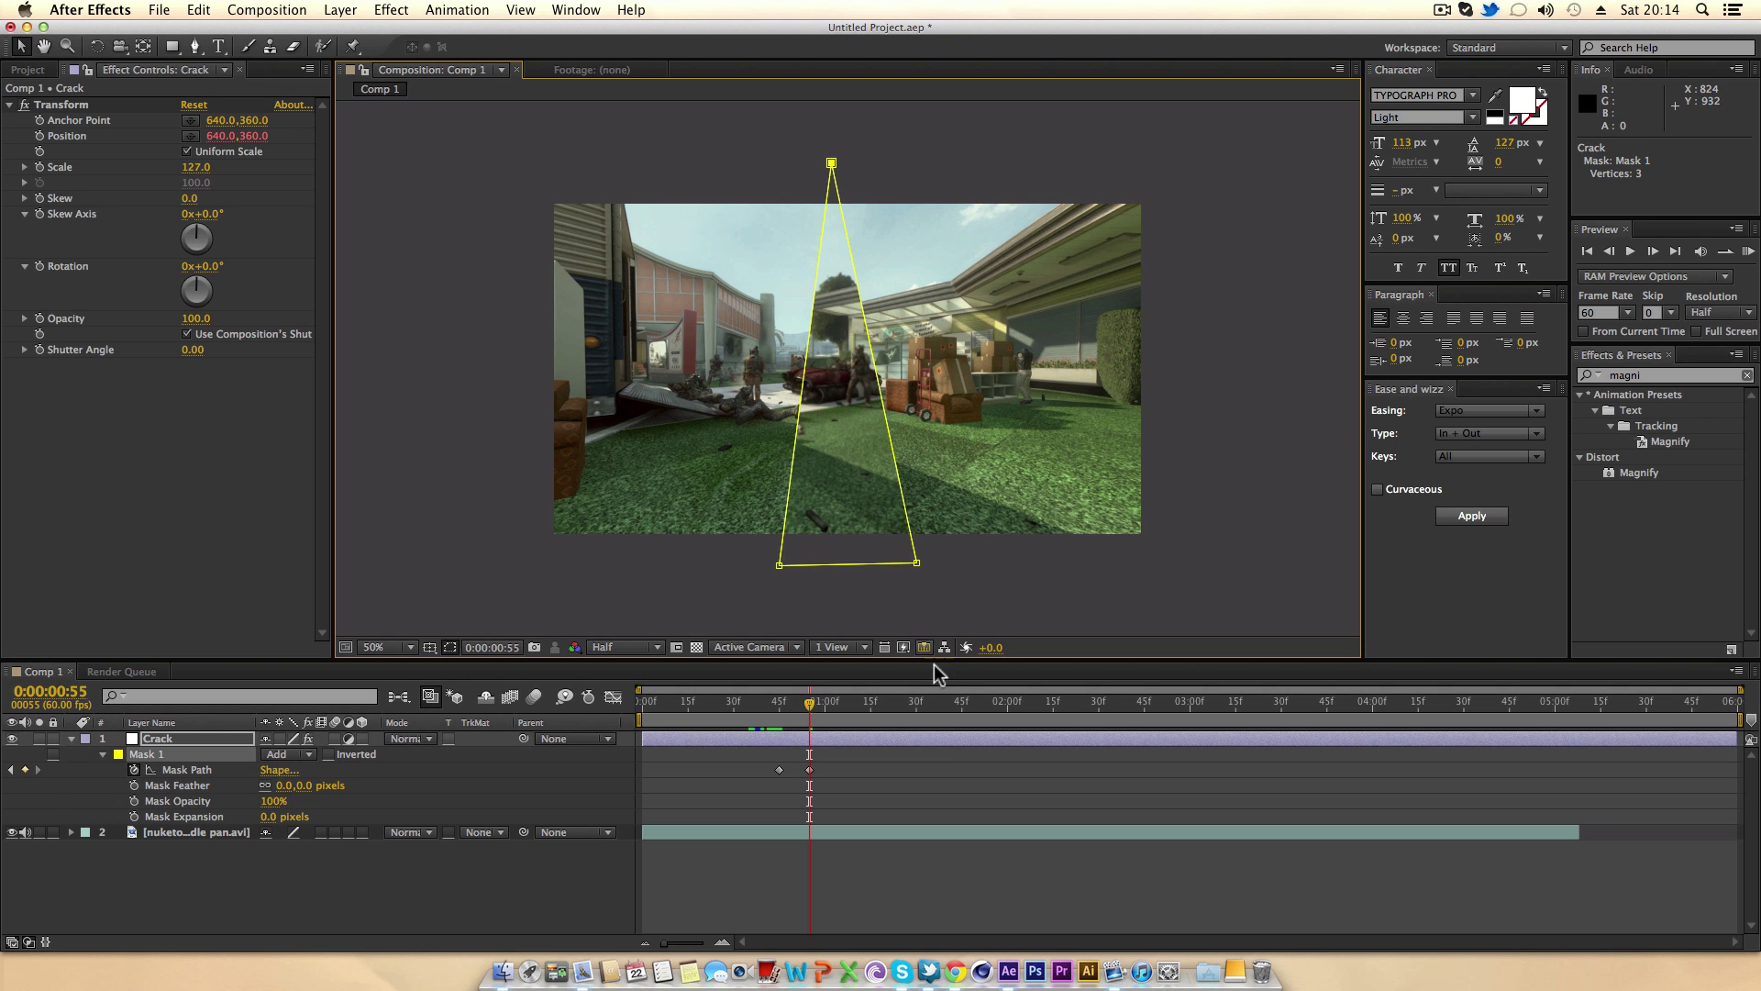
pyautogui.moveTo(917, 563); pyautogui.dragTo(1064, 542)
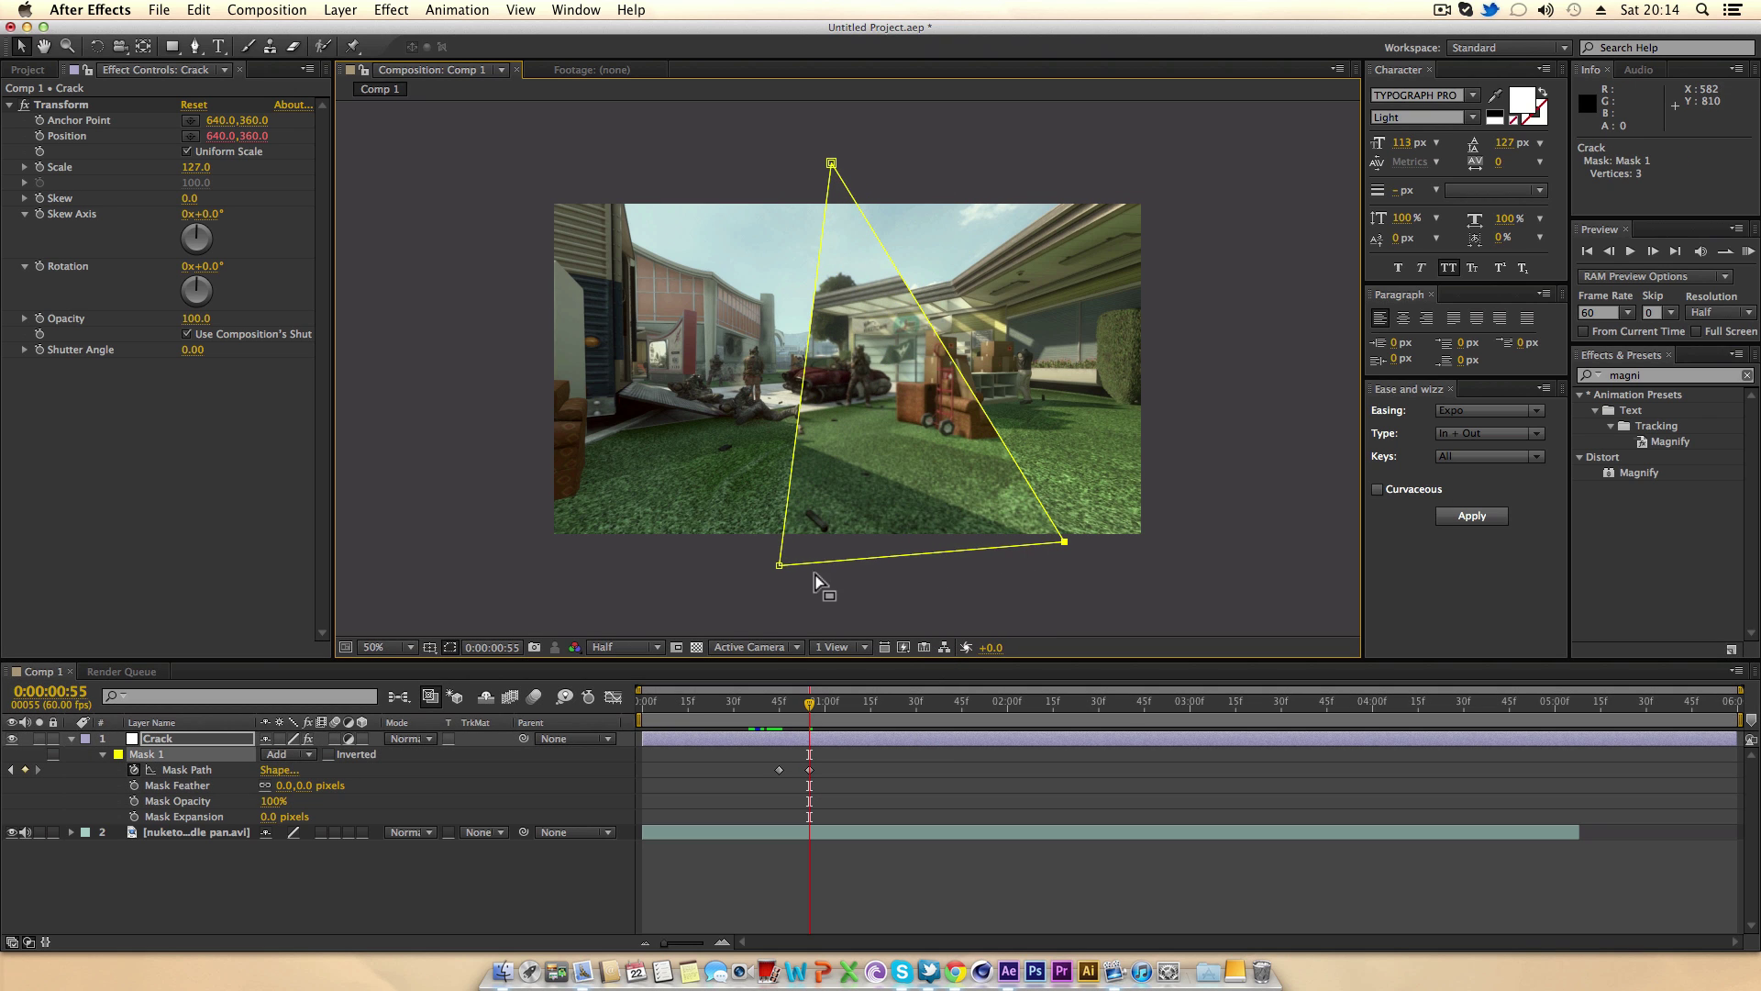
pyautogui.moveTo(779, 566); pyautogui.dragTo(939, 586)
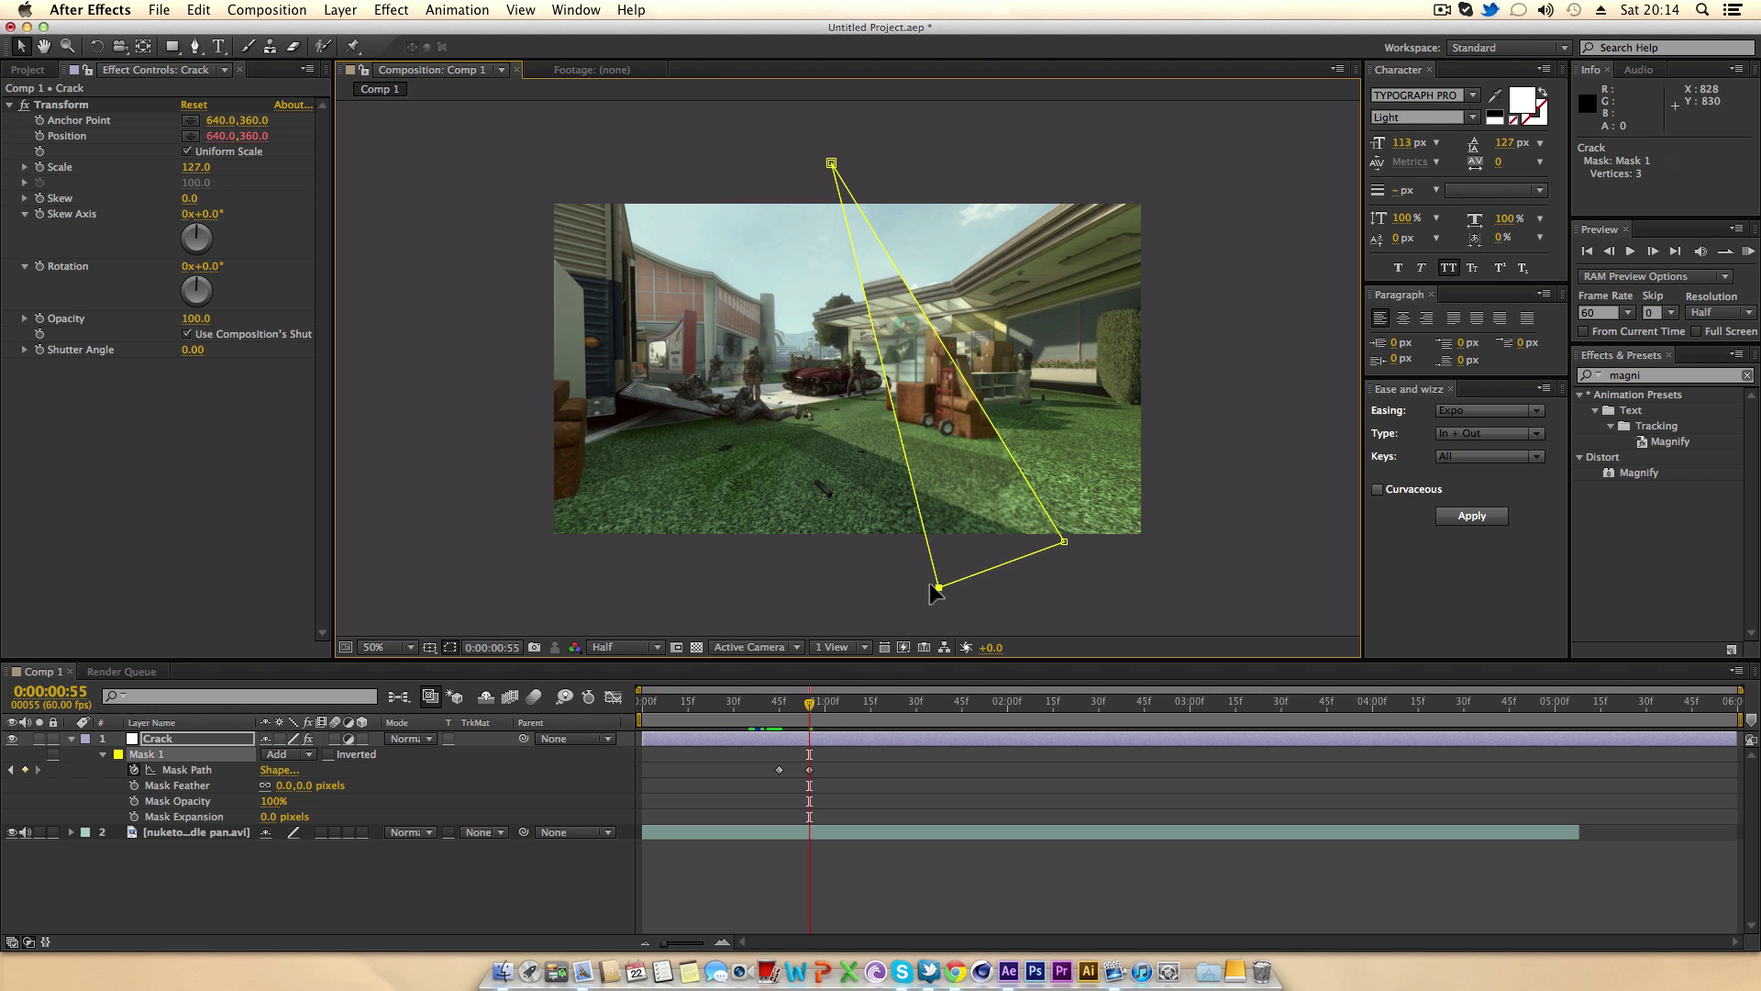
pyautogui.moveTo(820, 702)
pyautogui.mouseDown()
pyautogui.moveTo(783, 704)
pyautogui.moveTo(808, 705)
pyautogui.mouseUp()
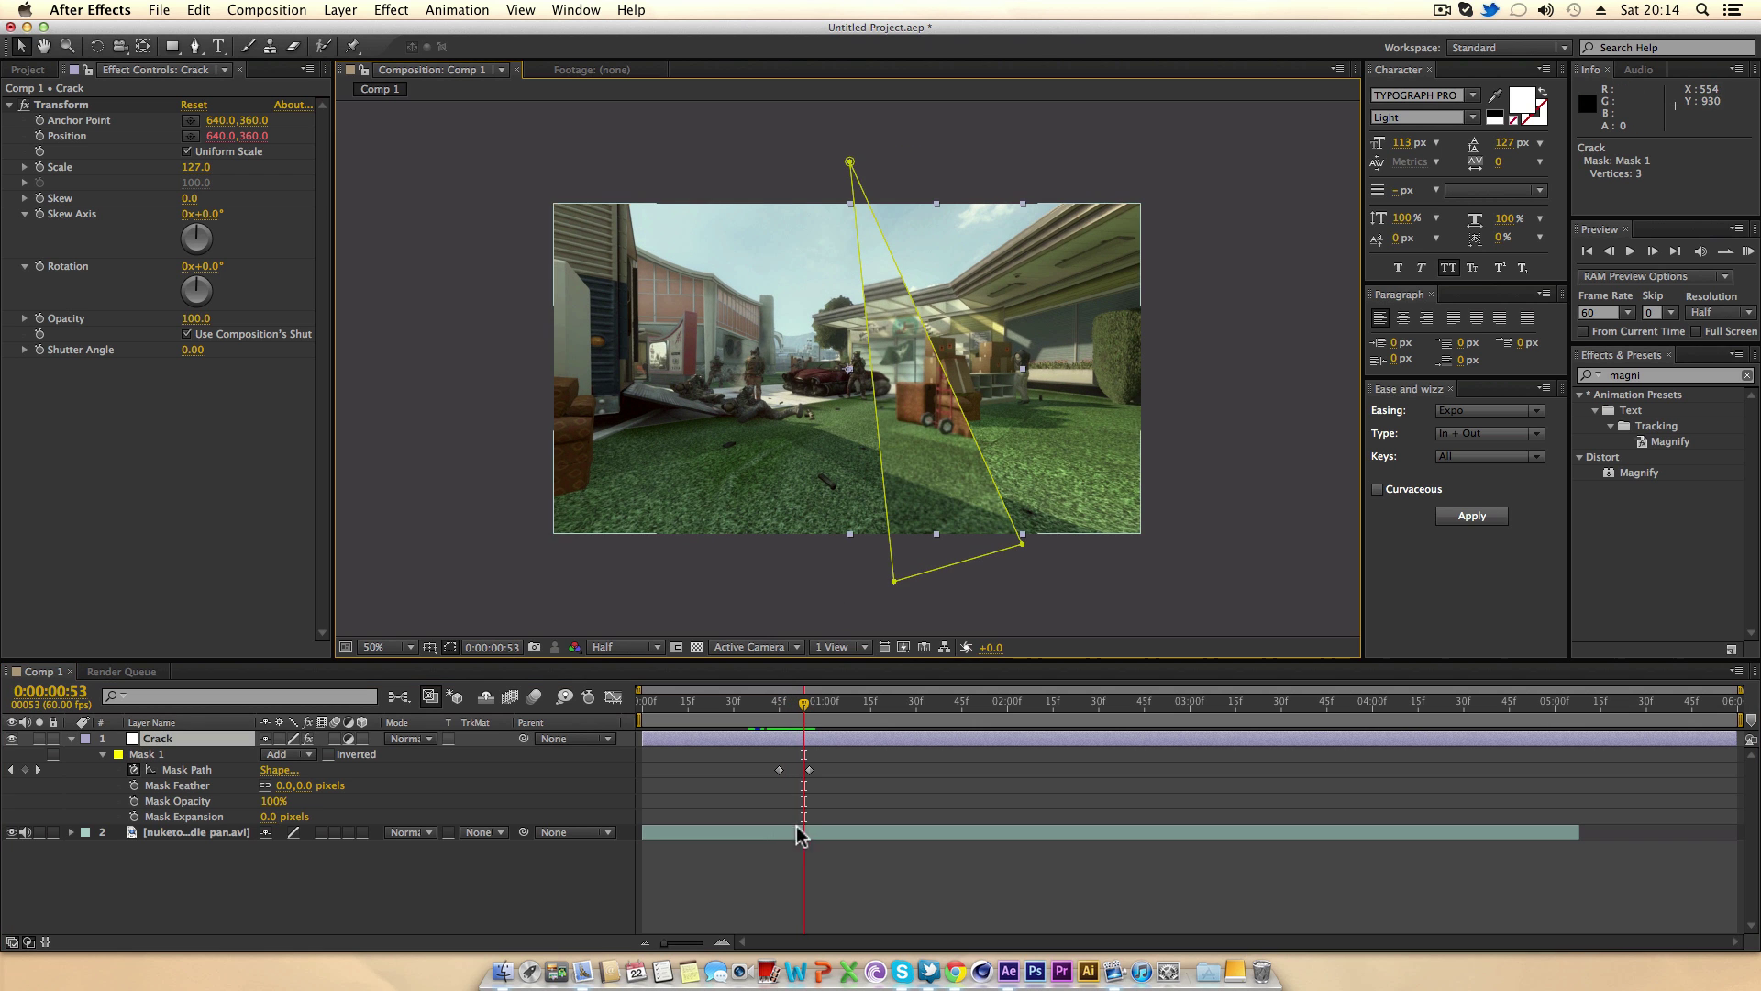
pyautogui.click(763, 844)
pyautogui.moveTo(805, 709)
pyautogui.mouseDown()
pyautogui.moveTo(787, 705)
pyautogui.moveTo(802, 702)
pyautogui.mouseUp()
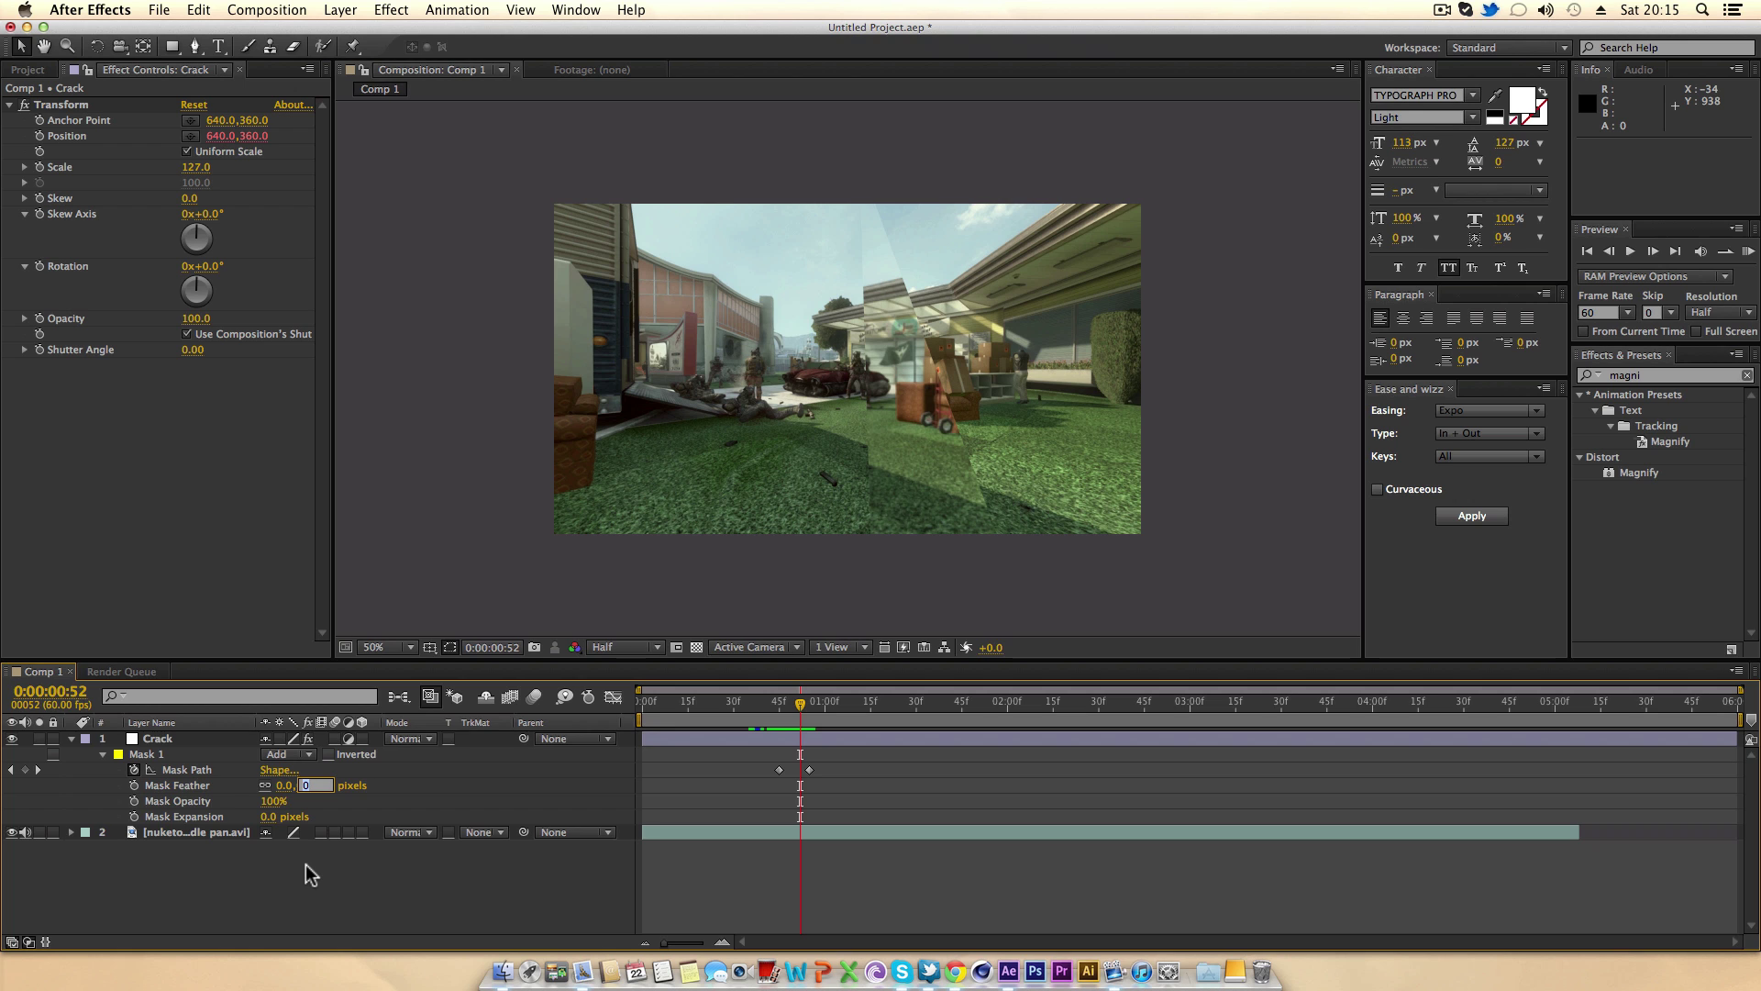
pyautogui.write('10')
pyautogui.press('Return')
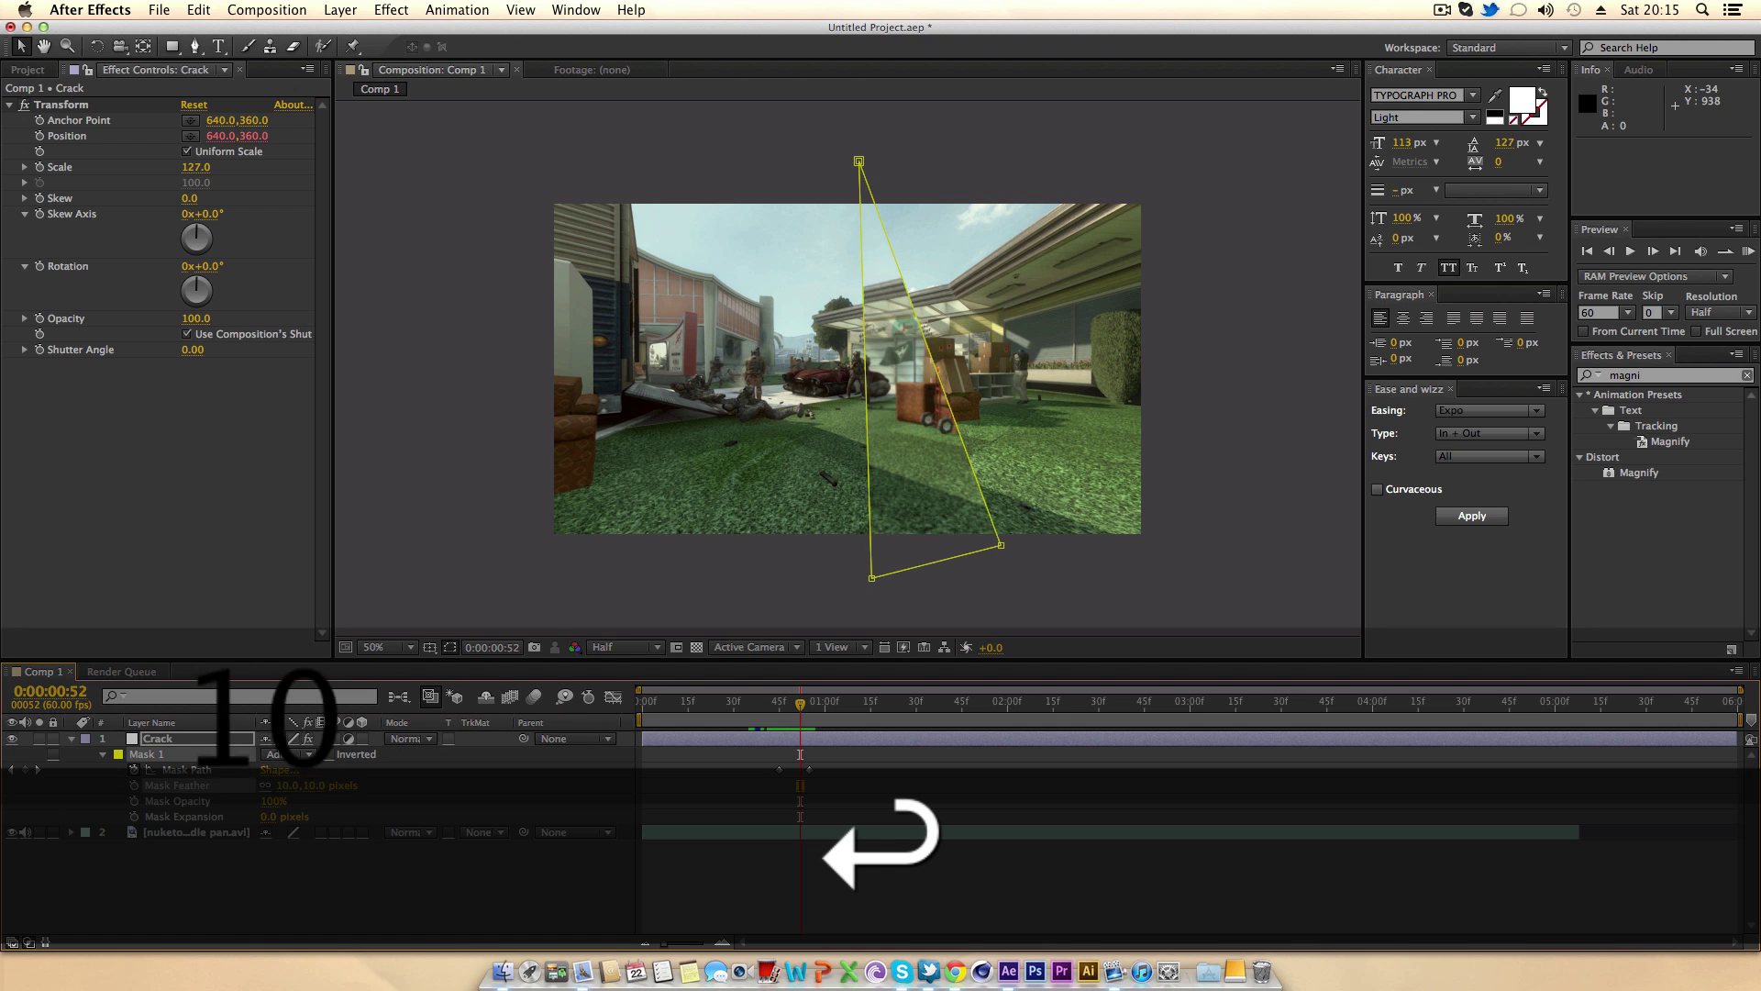
pyautogui.click(421, 895)
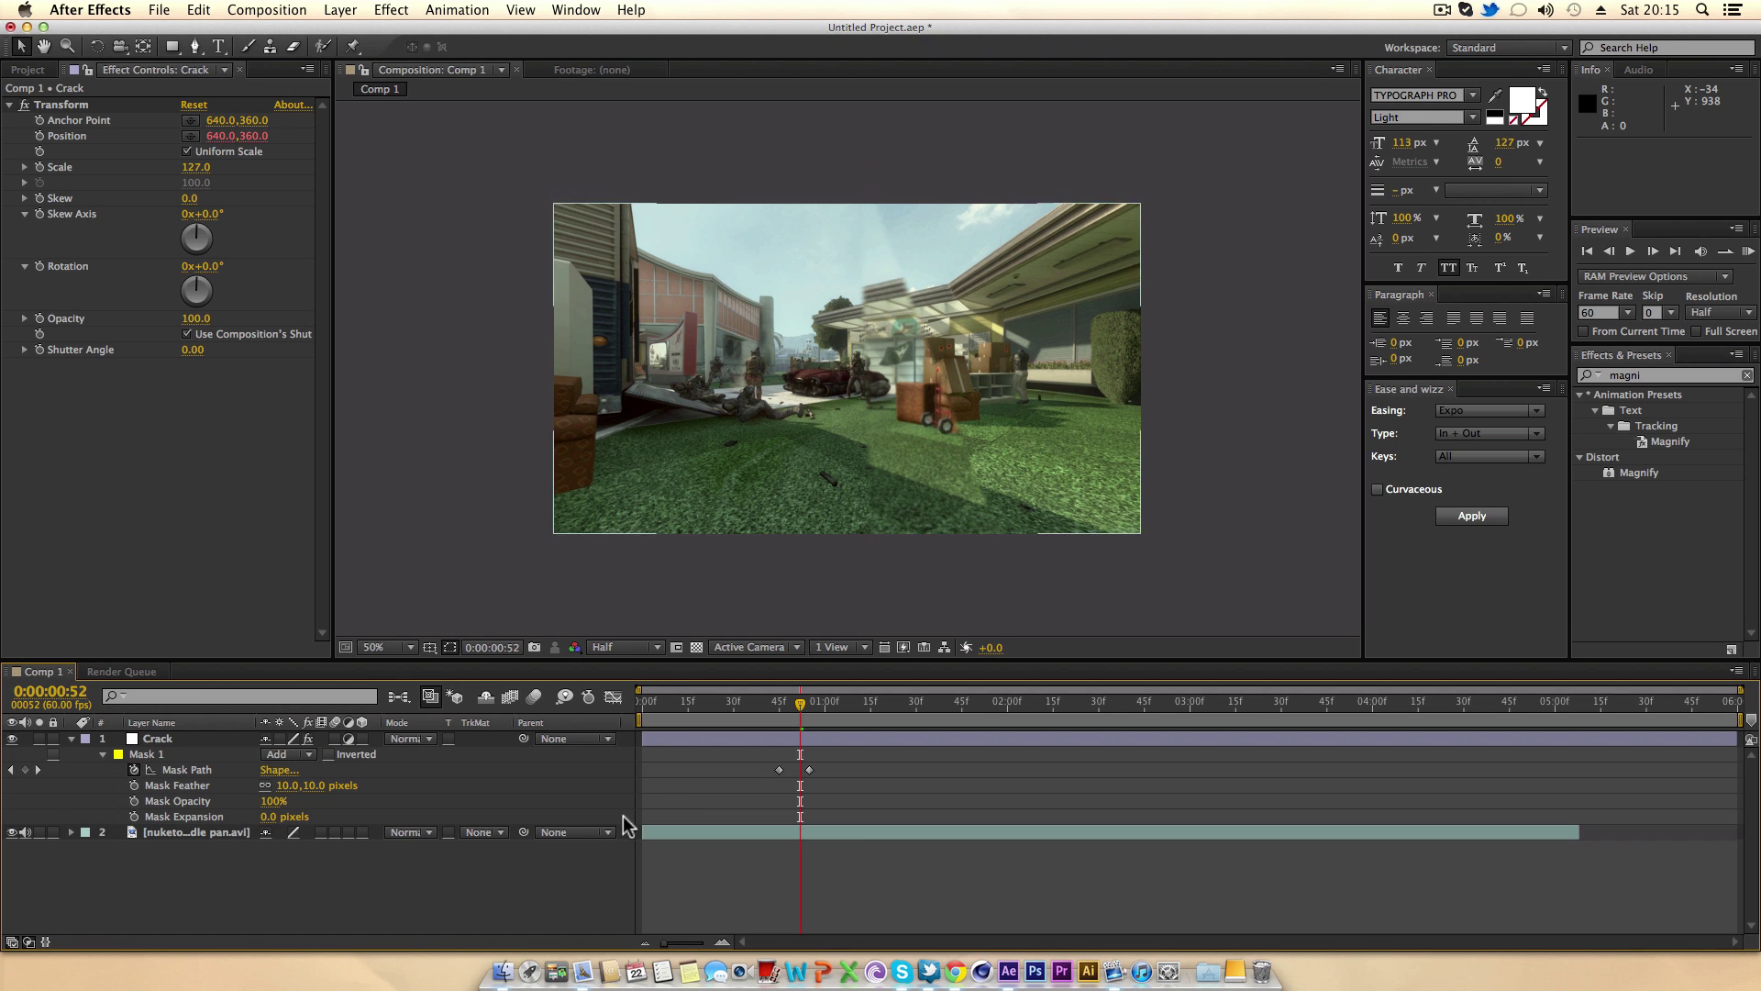
pyautogui.click(312, 786)
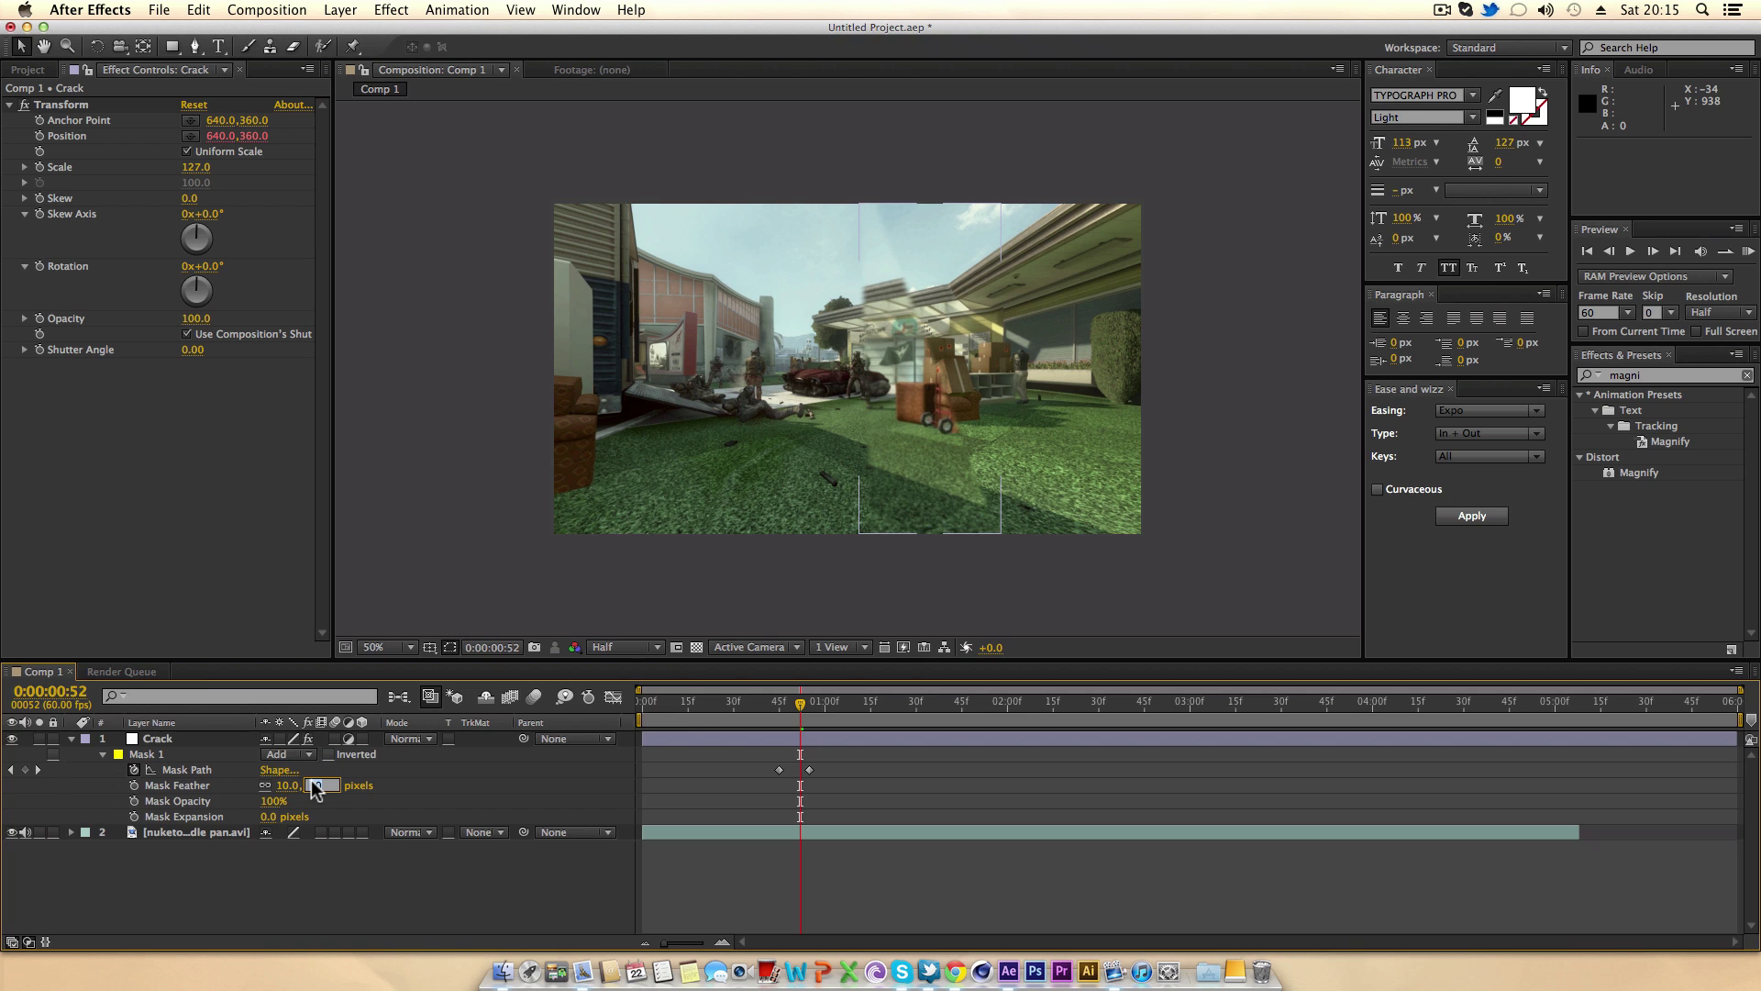
pyautogui.write('0')
pyautogui.press('Return')
pyautogui.click(266, 817)
# Trim the Crack layer to start at 0:00:00:45 and end at 0:00:00:55.
pyautogui.click(73, 739)
pyautogui.click(796, 738)
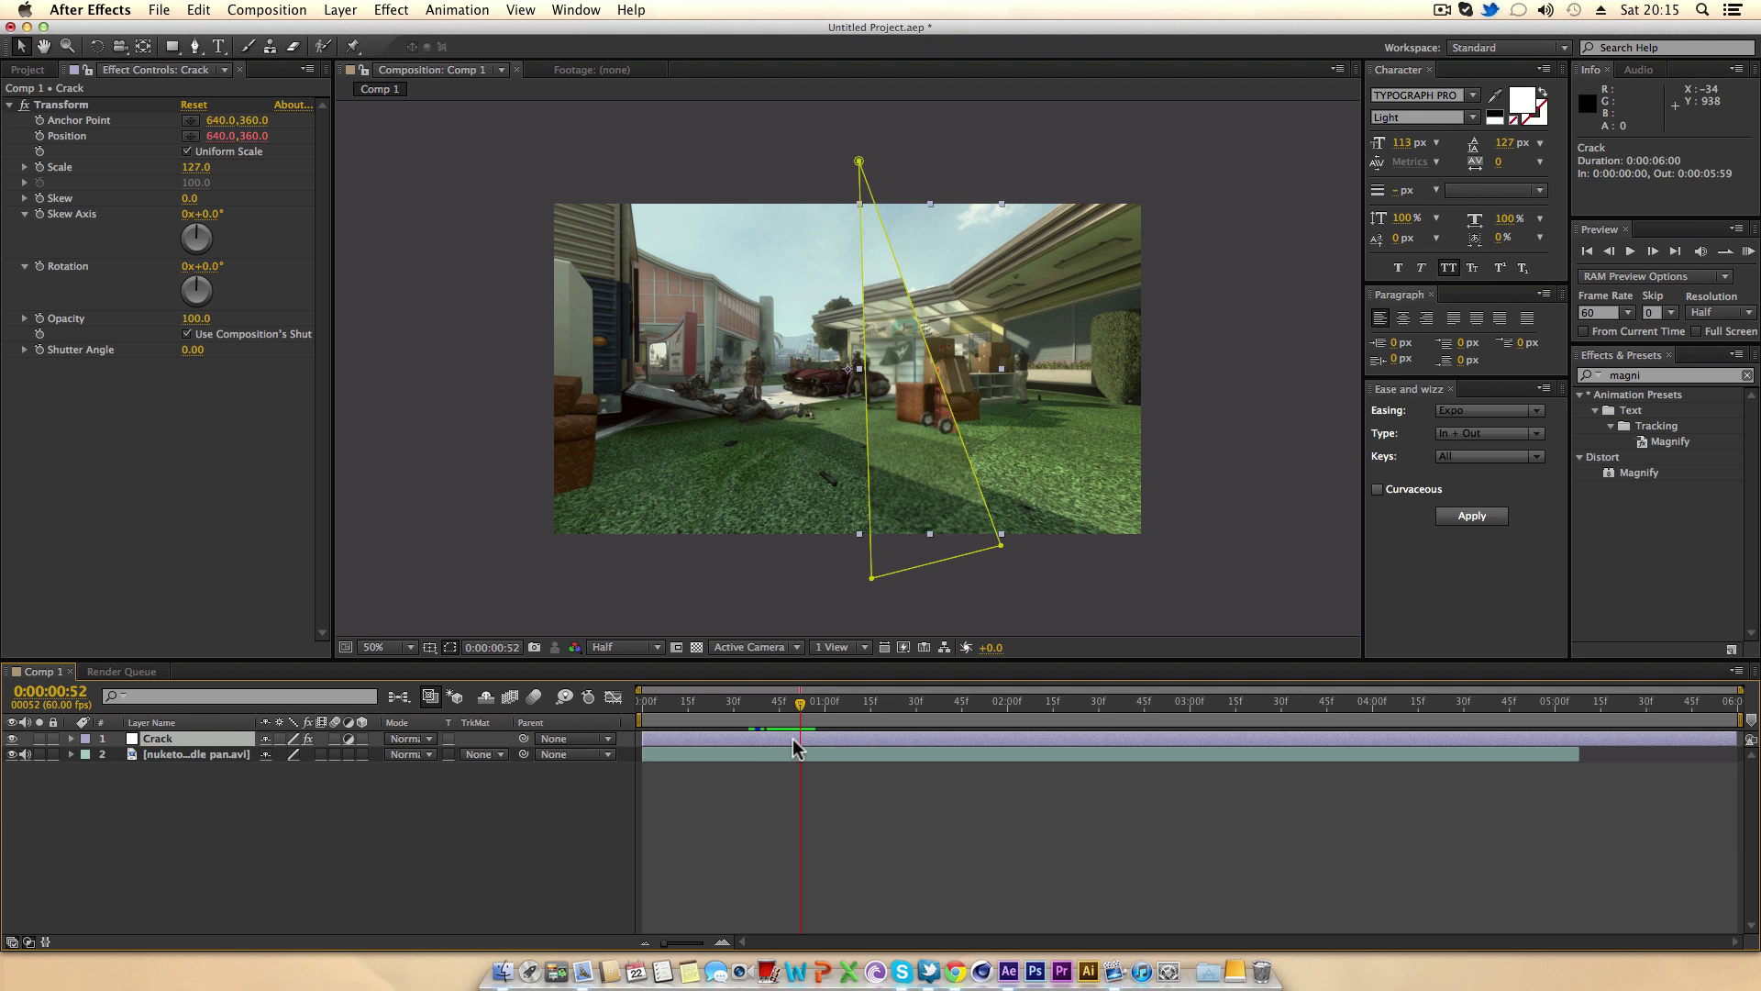
pyautogui.press('u')
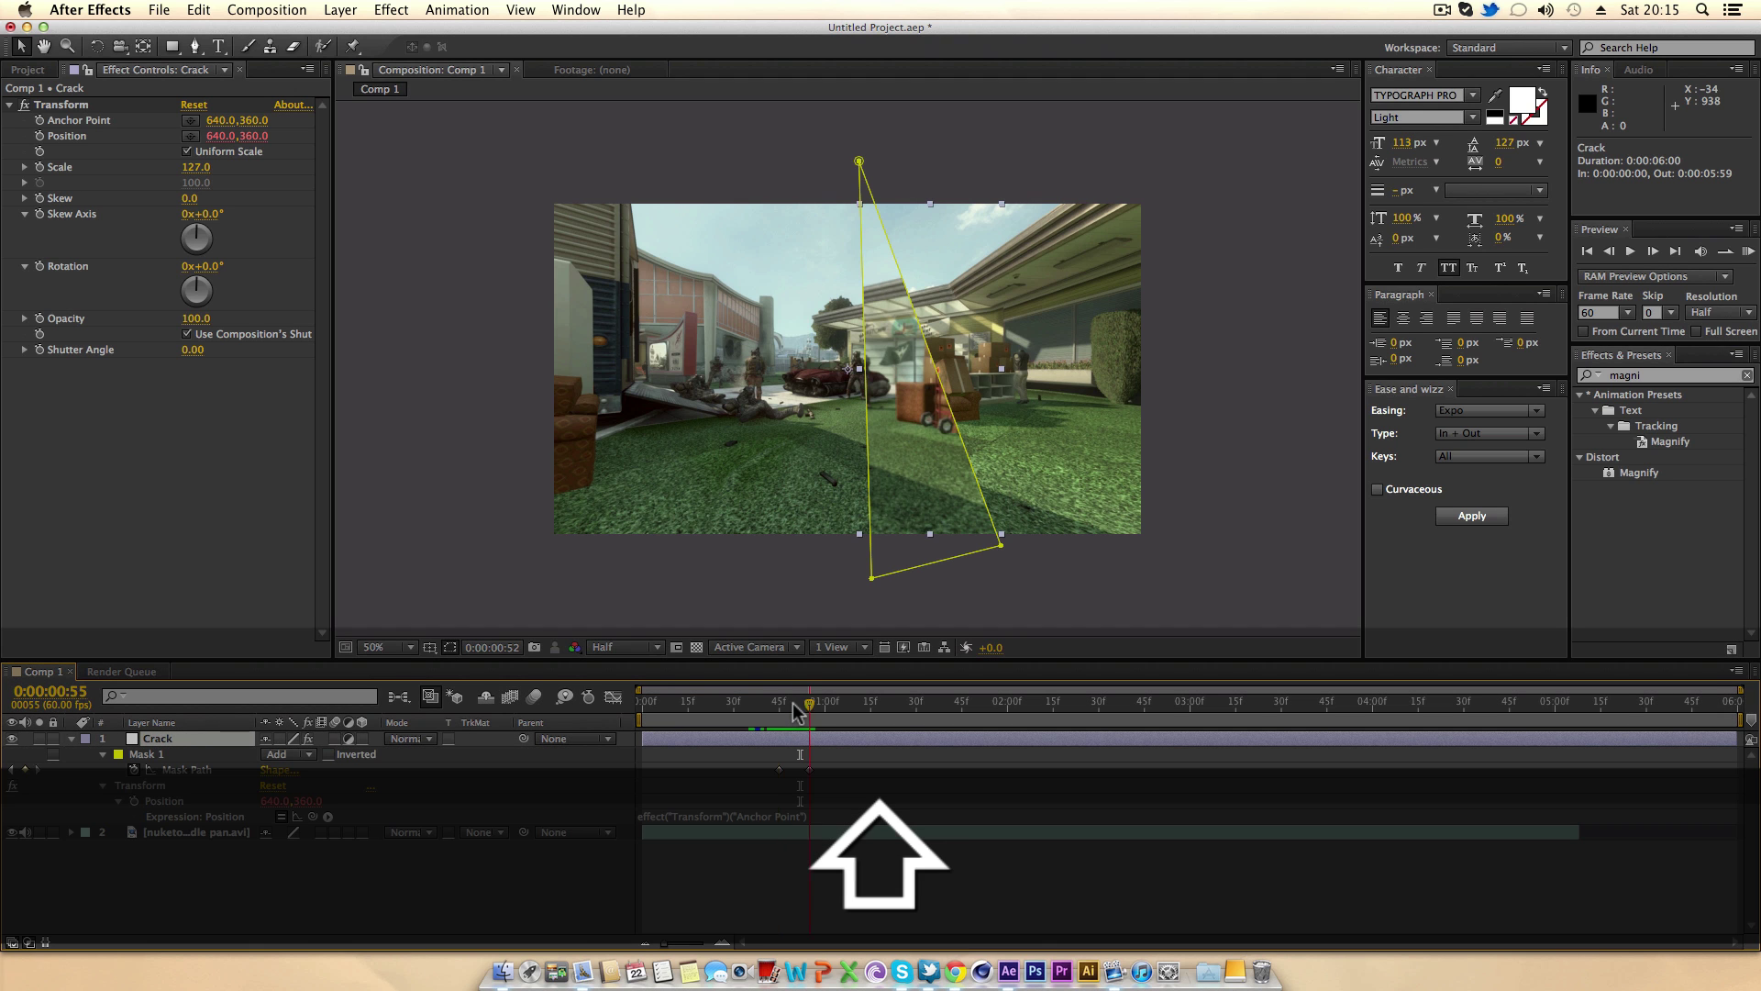
pyautogui.moveTo(805, 703); pyautogui.dragTo(791, 711)
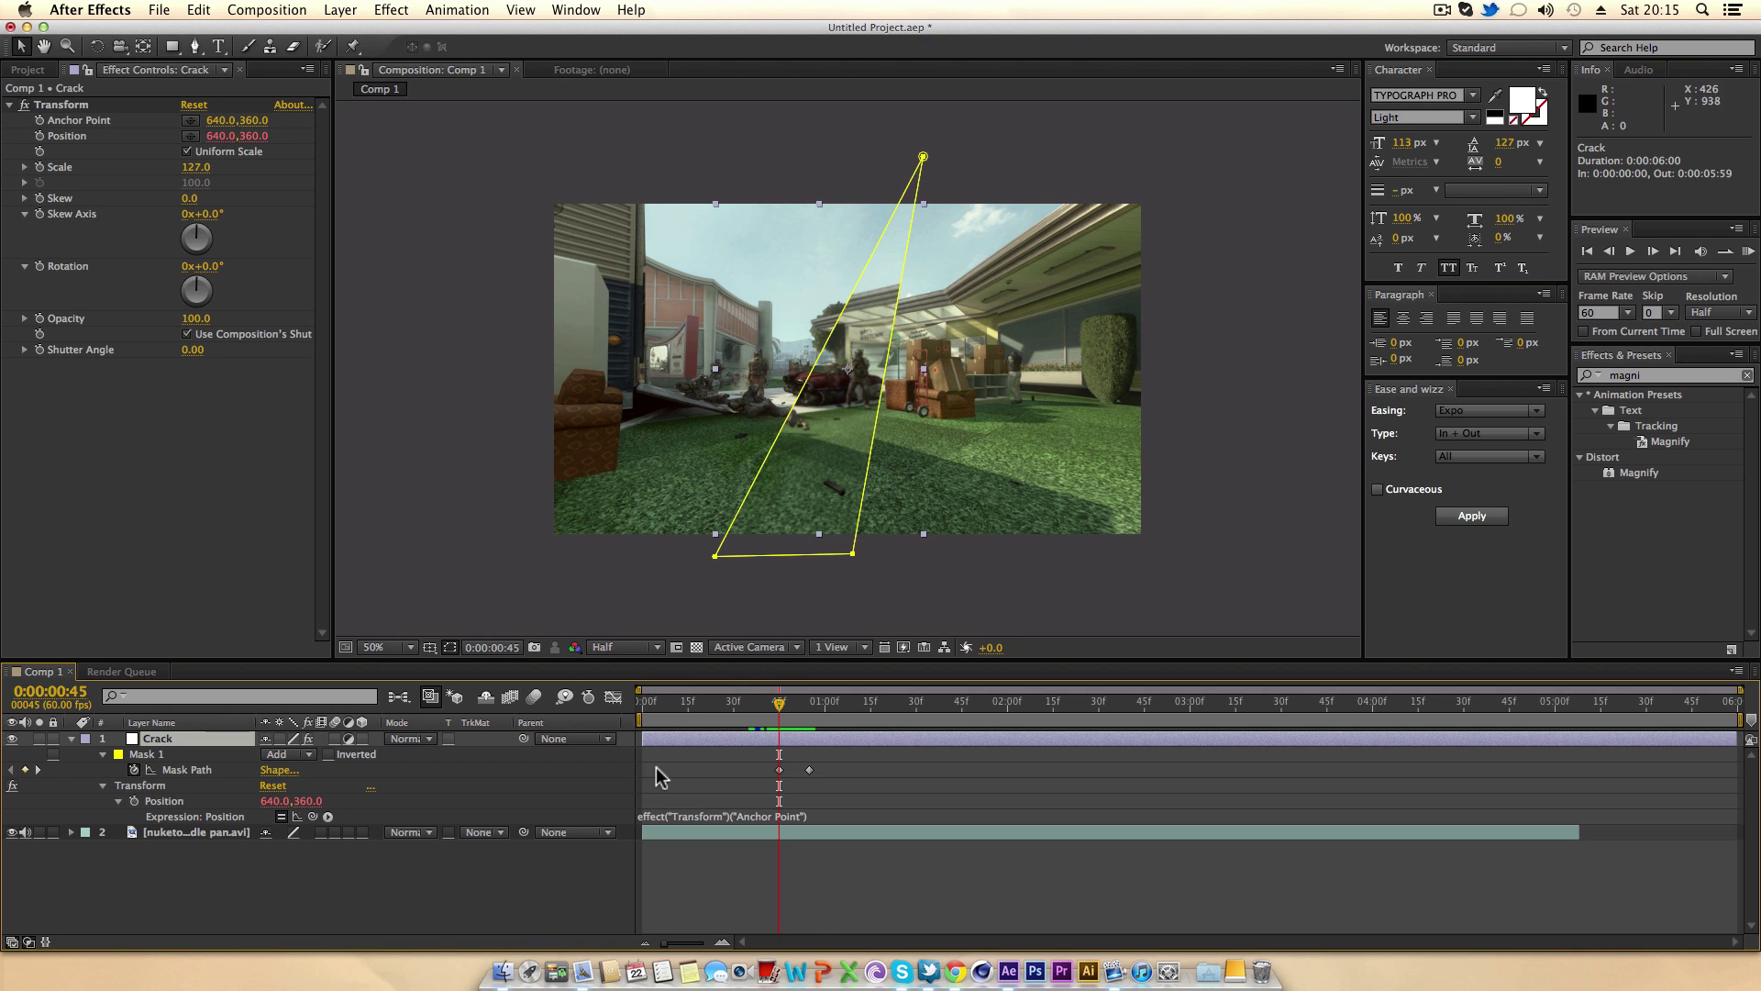
pyautogui.hotkey('alt', '[')
pyautogui.keyDown('shift'); pyautogui.click(811, 705); pyautogui.keyUp('shift')
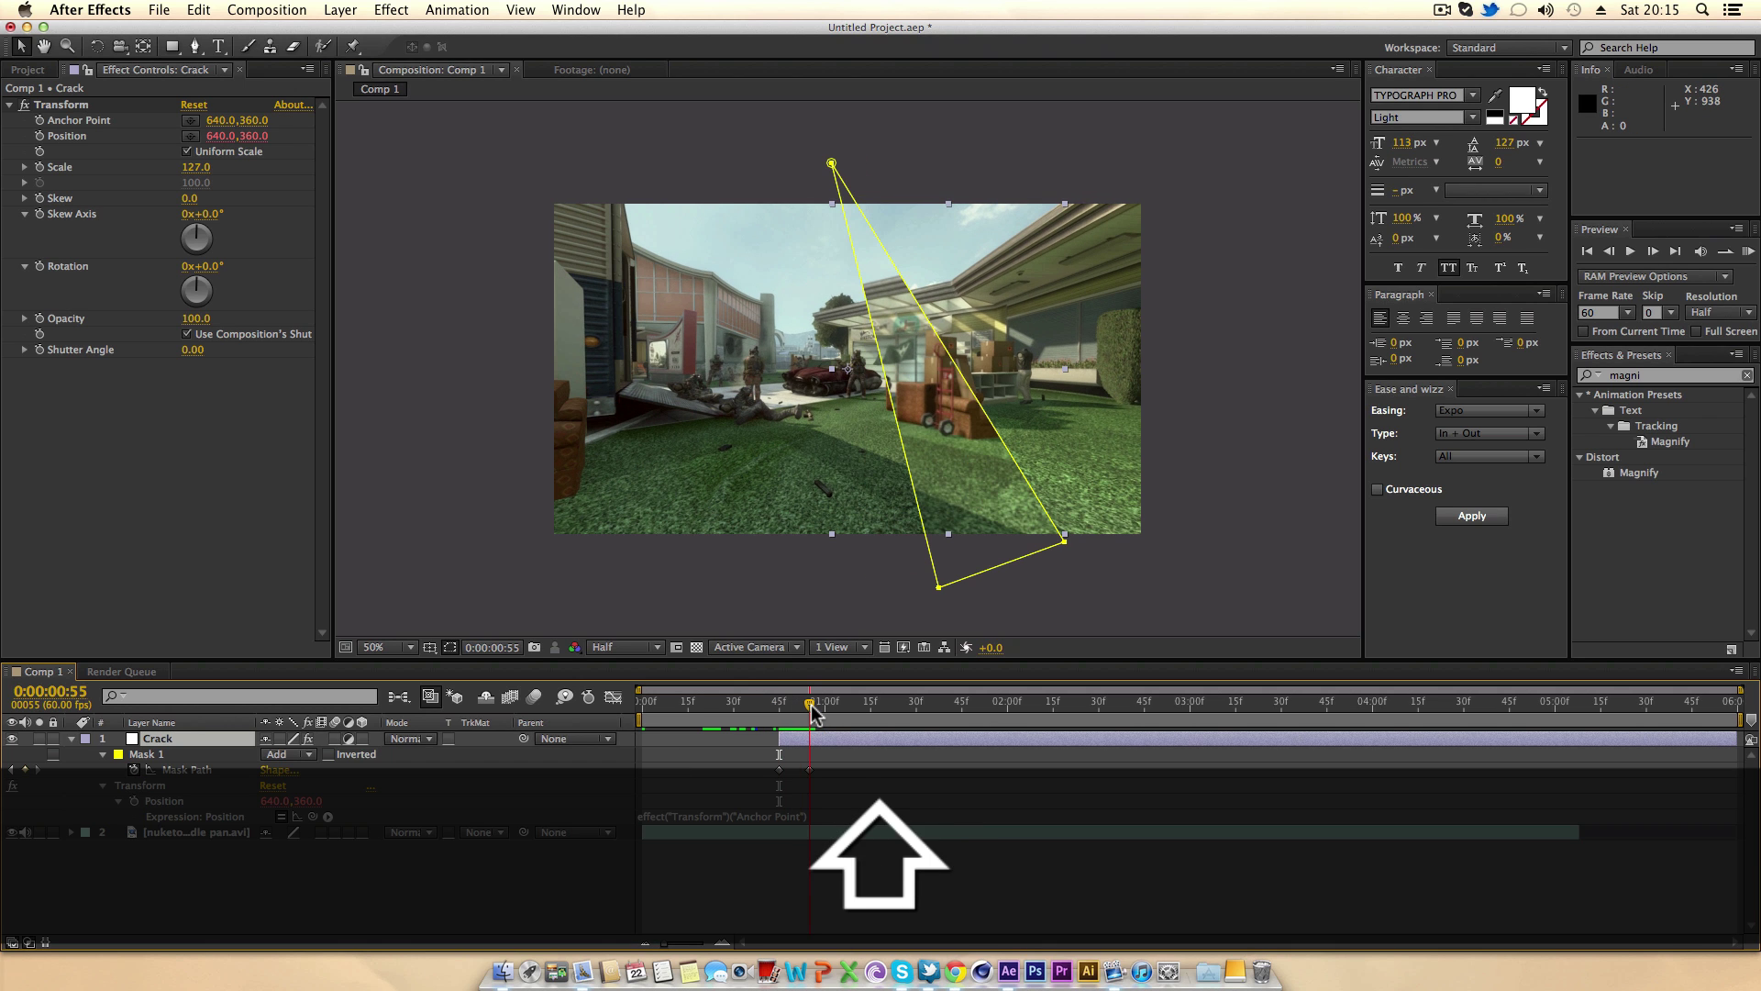
pyautogui.hotkey('alt', ']')
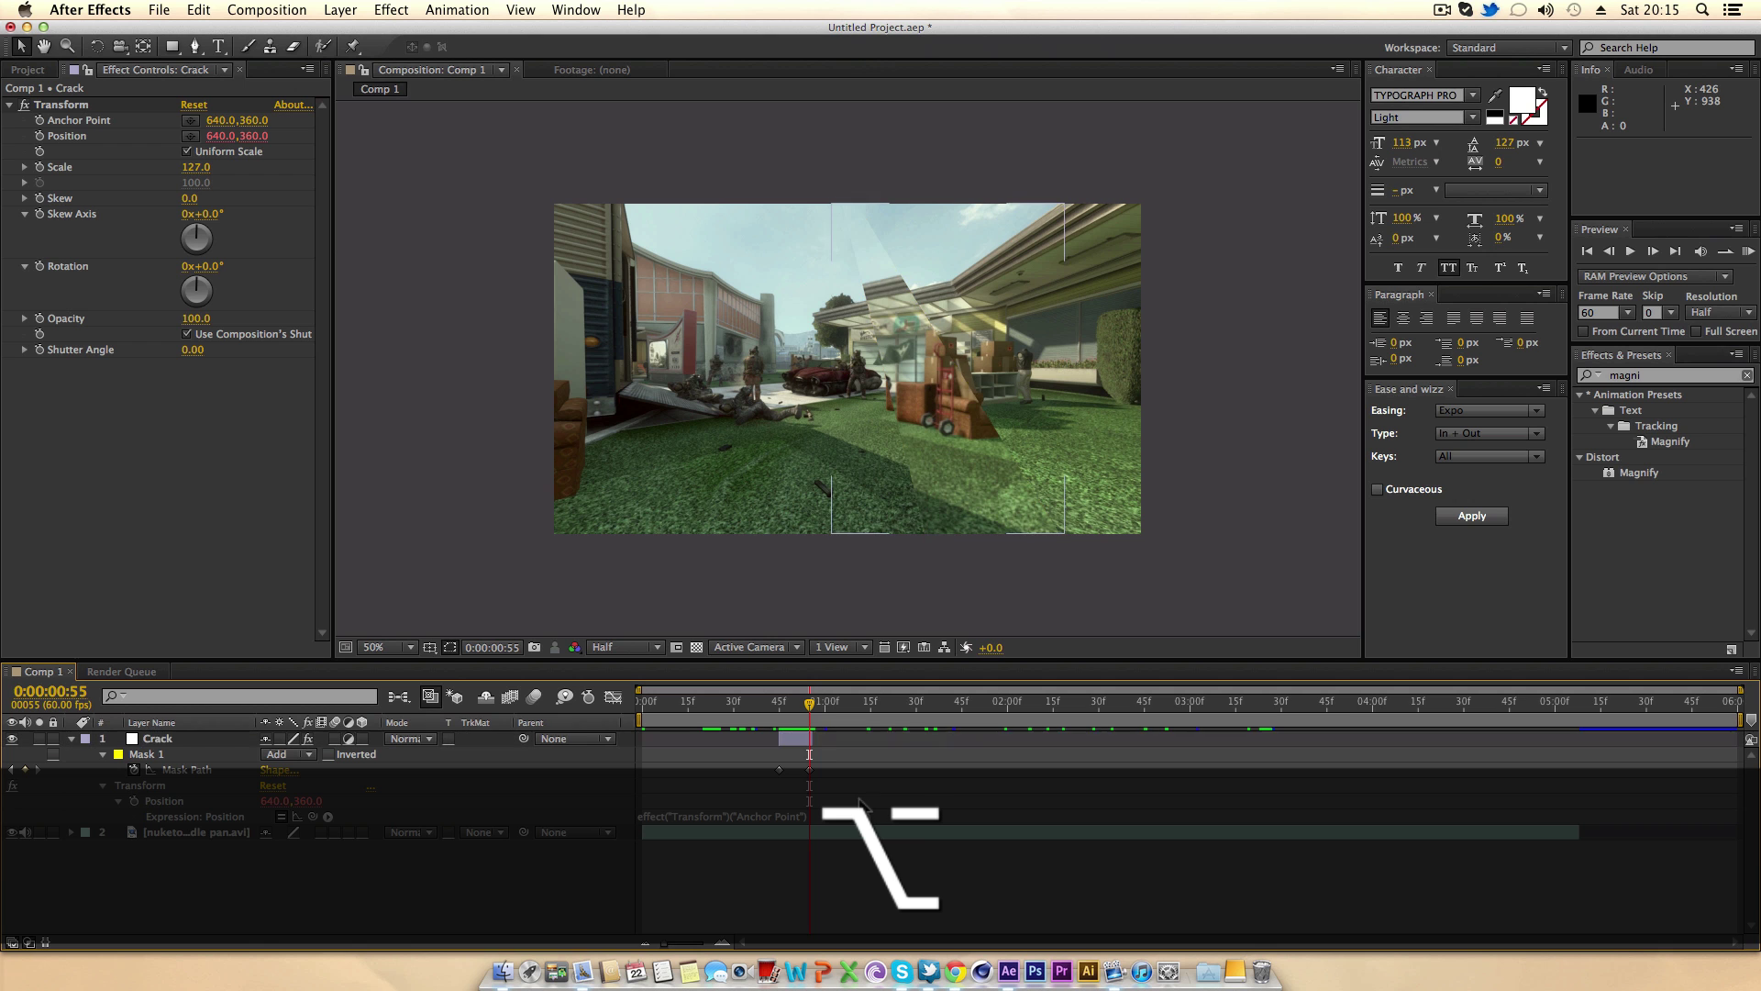
pyautogui.moveTo(813, 702); pyautogui.dragTo(778, 712)
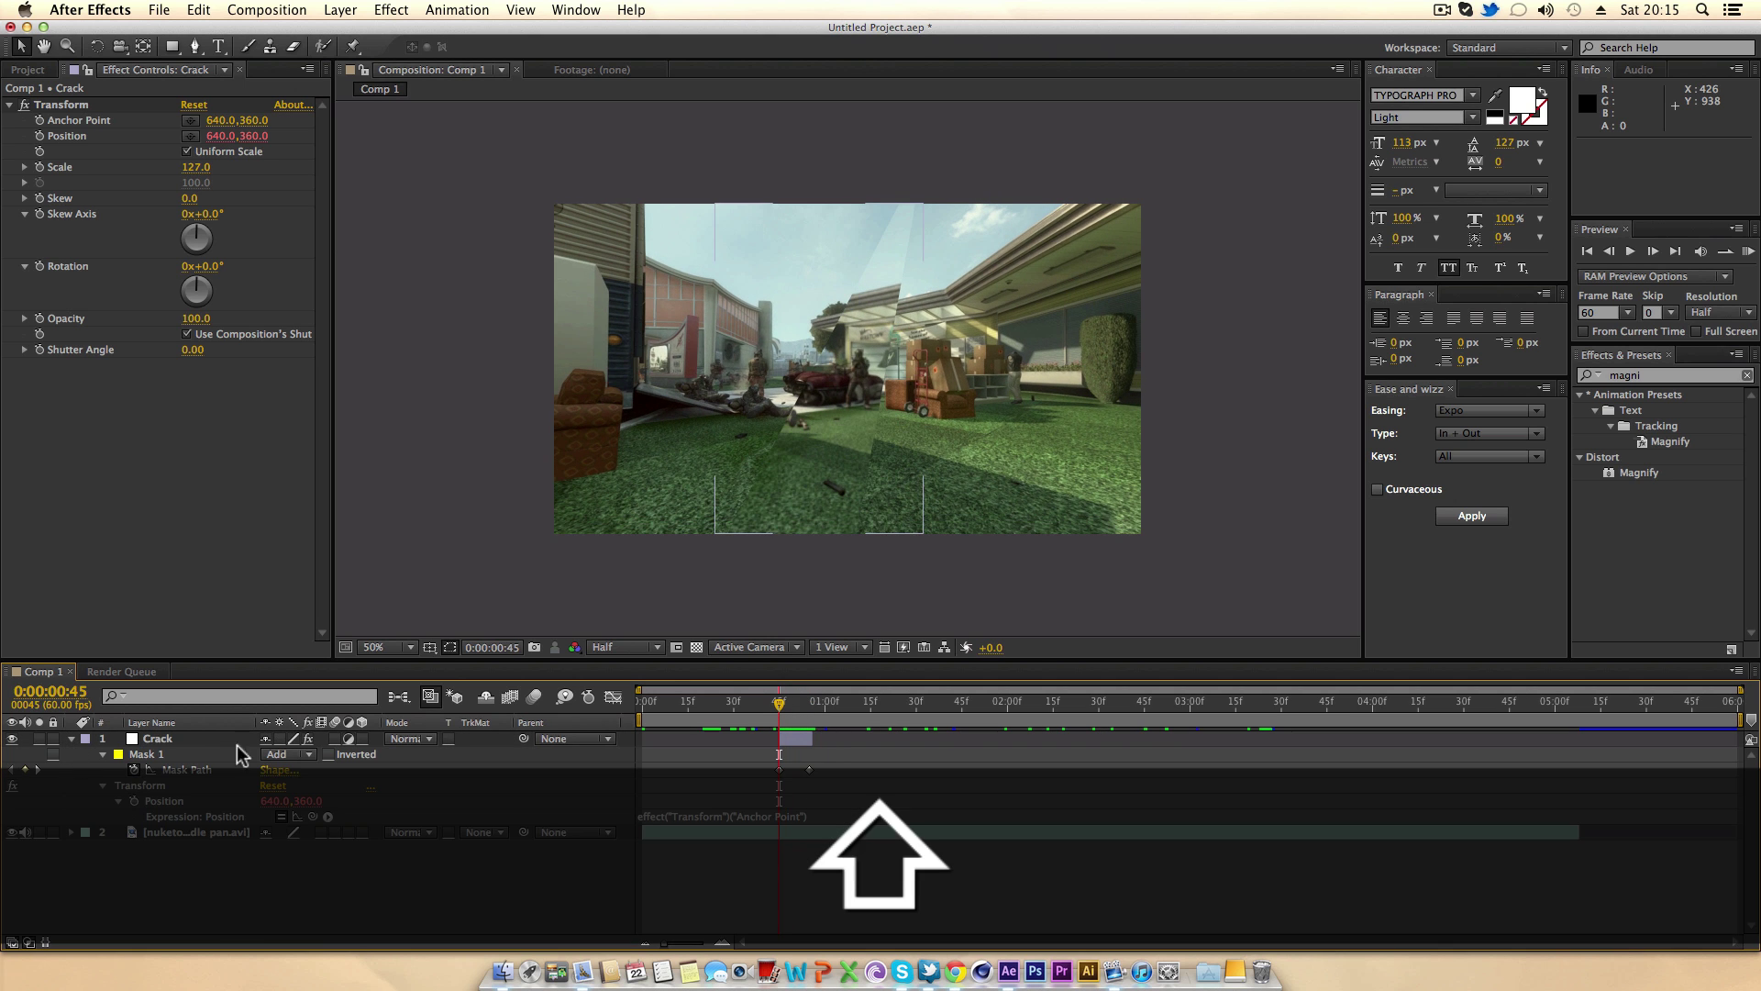
pyautogui.press('pagedown')
pyautogui.press('pagedown')
pyautogui.press('pagedown')
pyautogui.press('pagedown')
pyautogui.press('pagedown')
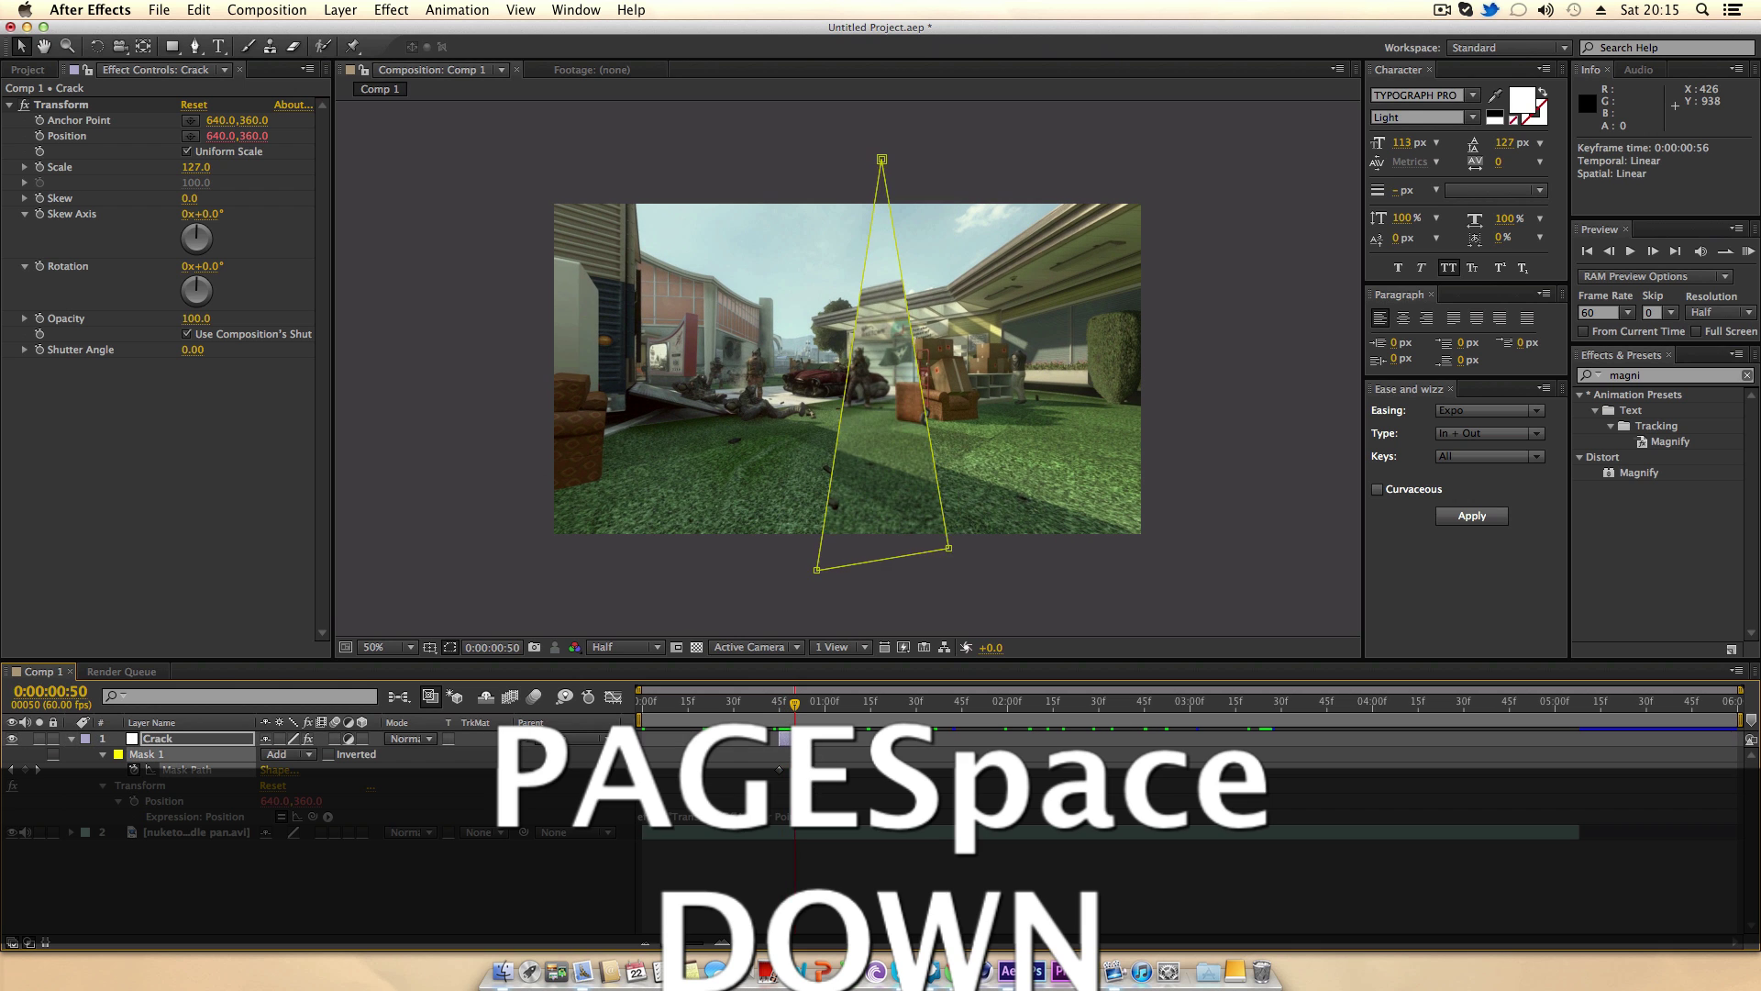
# Keyframe the Crack Transform Scale at 195 on frame 45 and 110 on frame 50.
pyautogui.keyDown('shift'); pyautogui.click(800, 740); pyautogui.keyUp('shift')
pyautogui.click(666, 760)
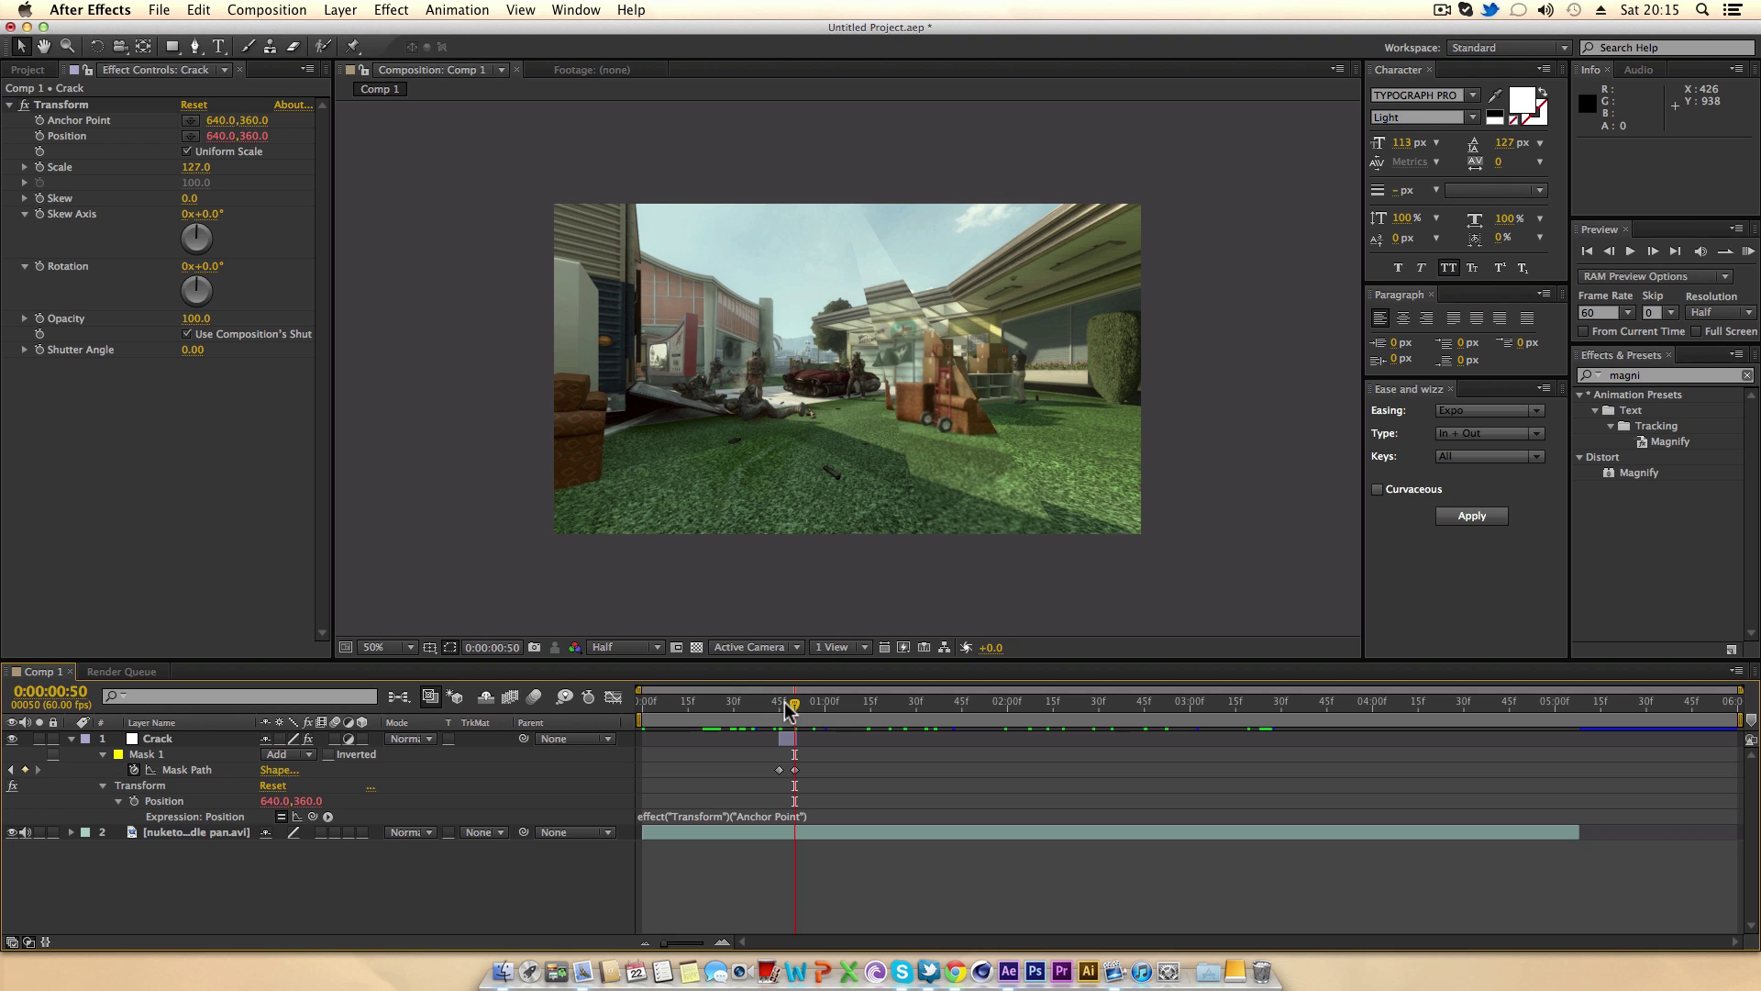
pyautogui.moveTo(794, 705); pyautogui.dragTo(780, 706)
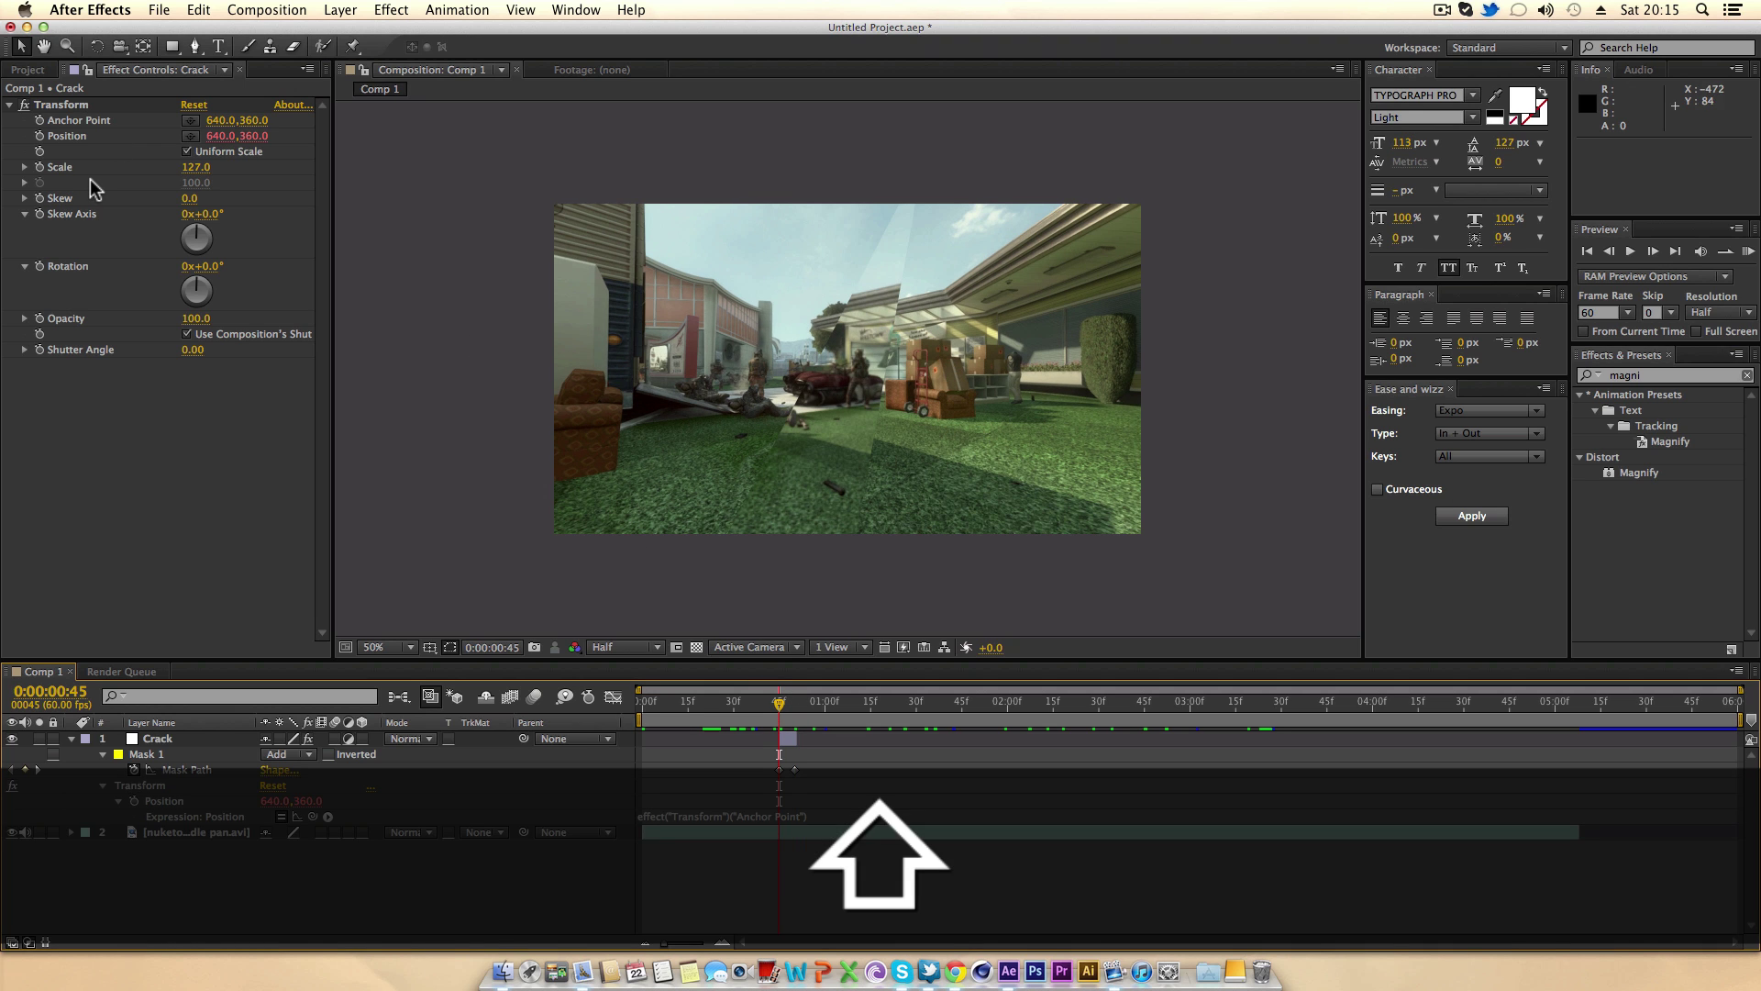
pyautogui.moveTo(196, 167); pyautogui.dragTo(240, 151)
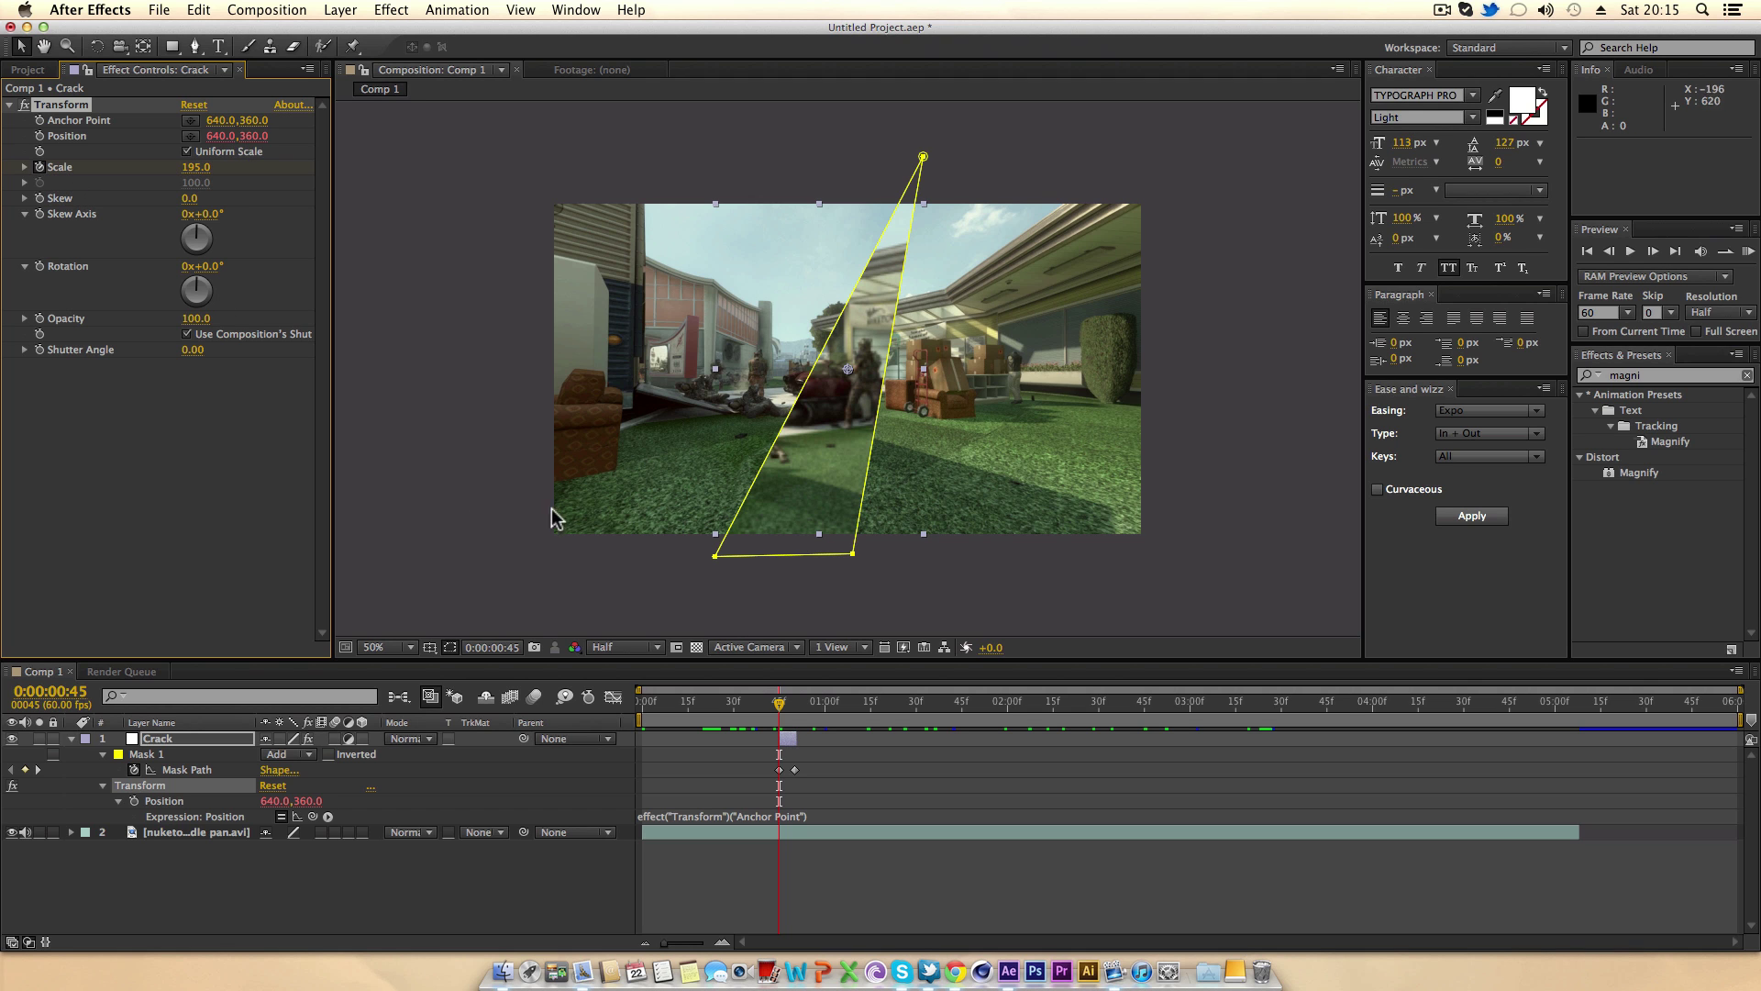
pyautogui.moveTo(790, 698); pyautogui.dragTo(795, 700)
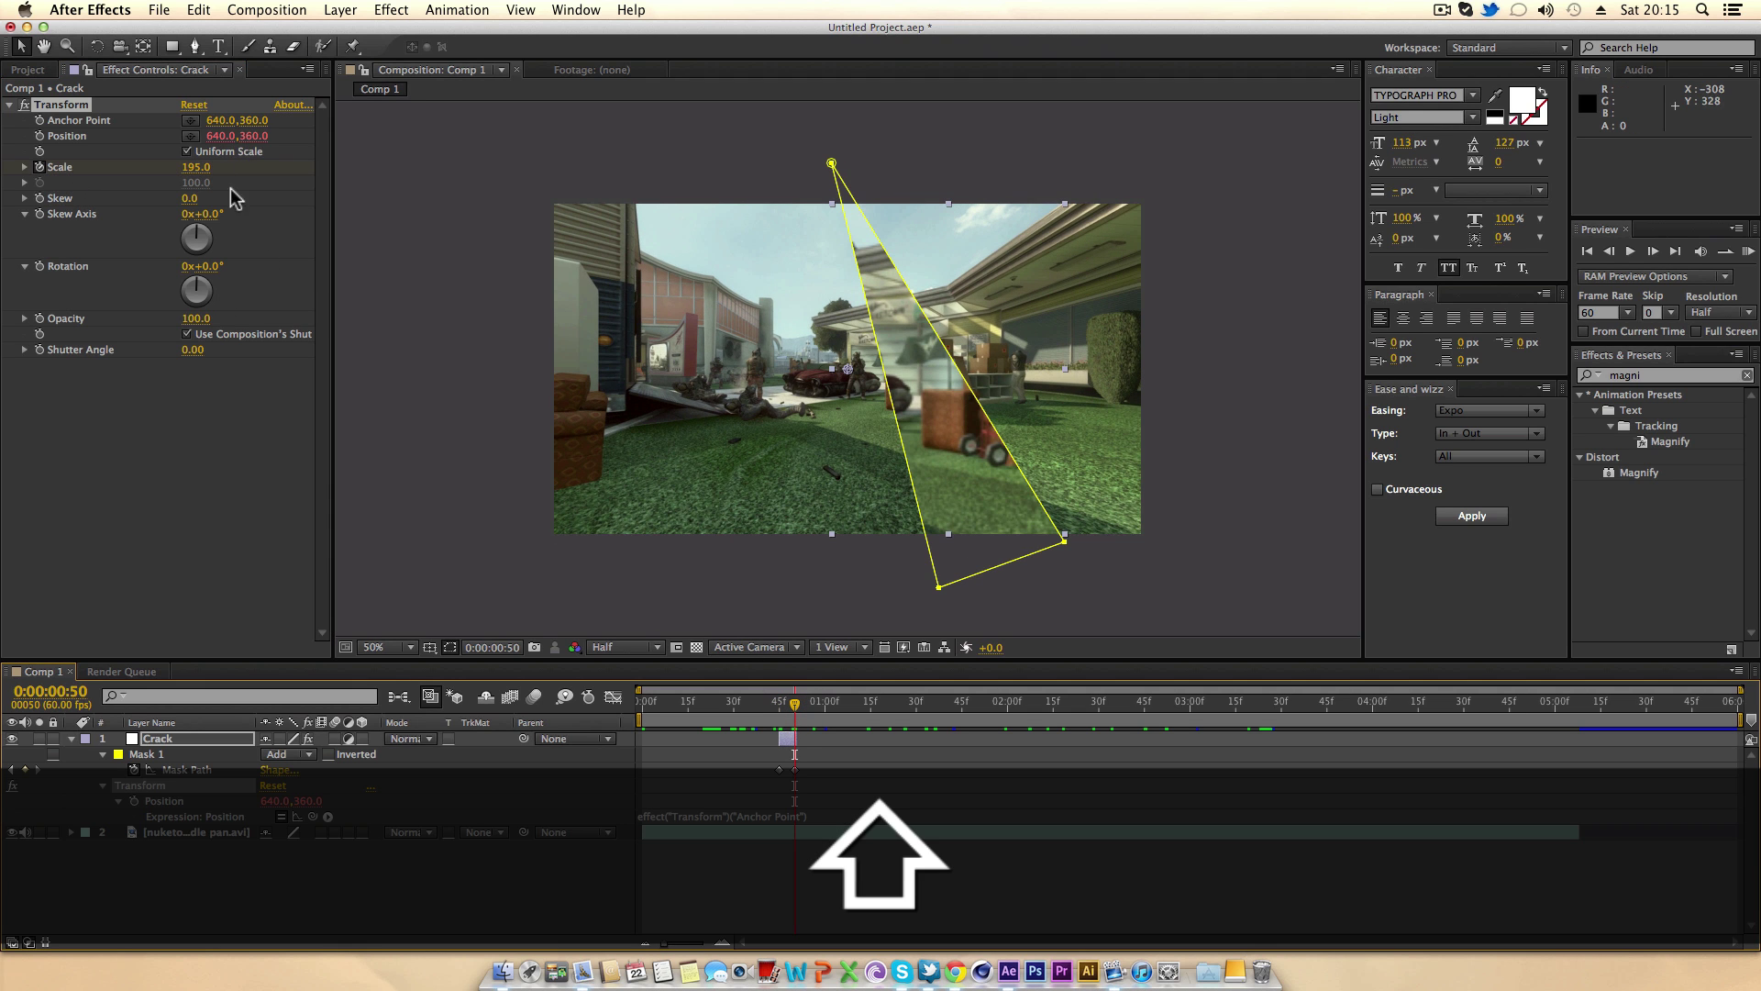
pyautogui.click(197, 168)
pyautogui.write('110')
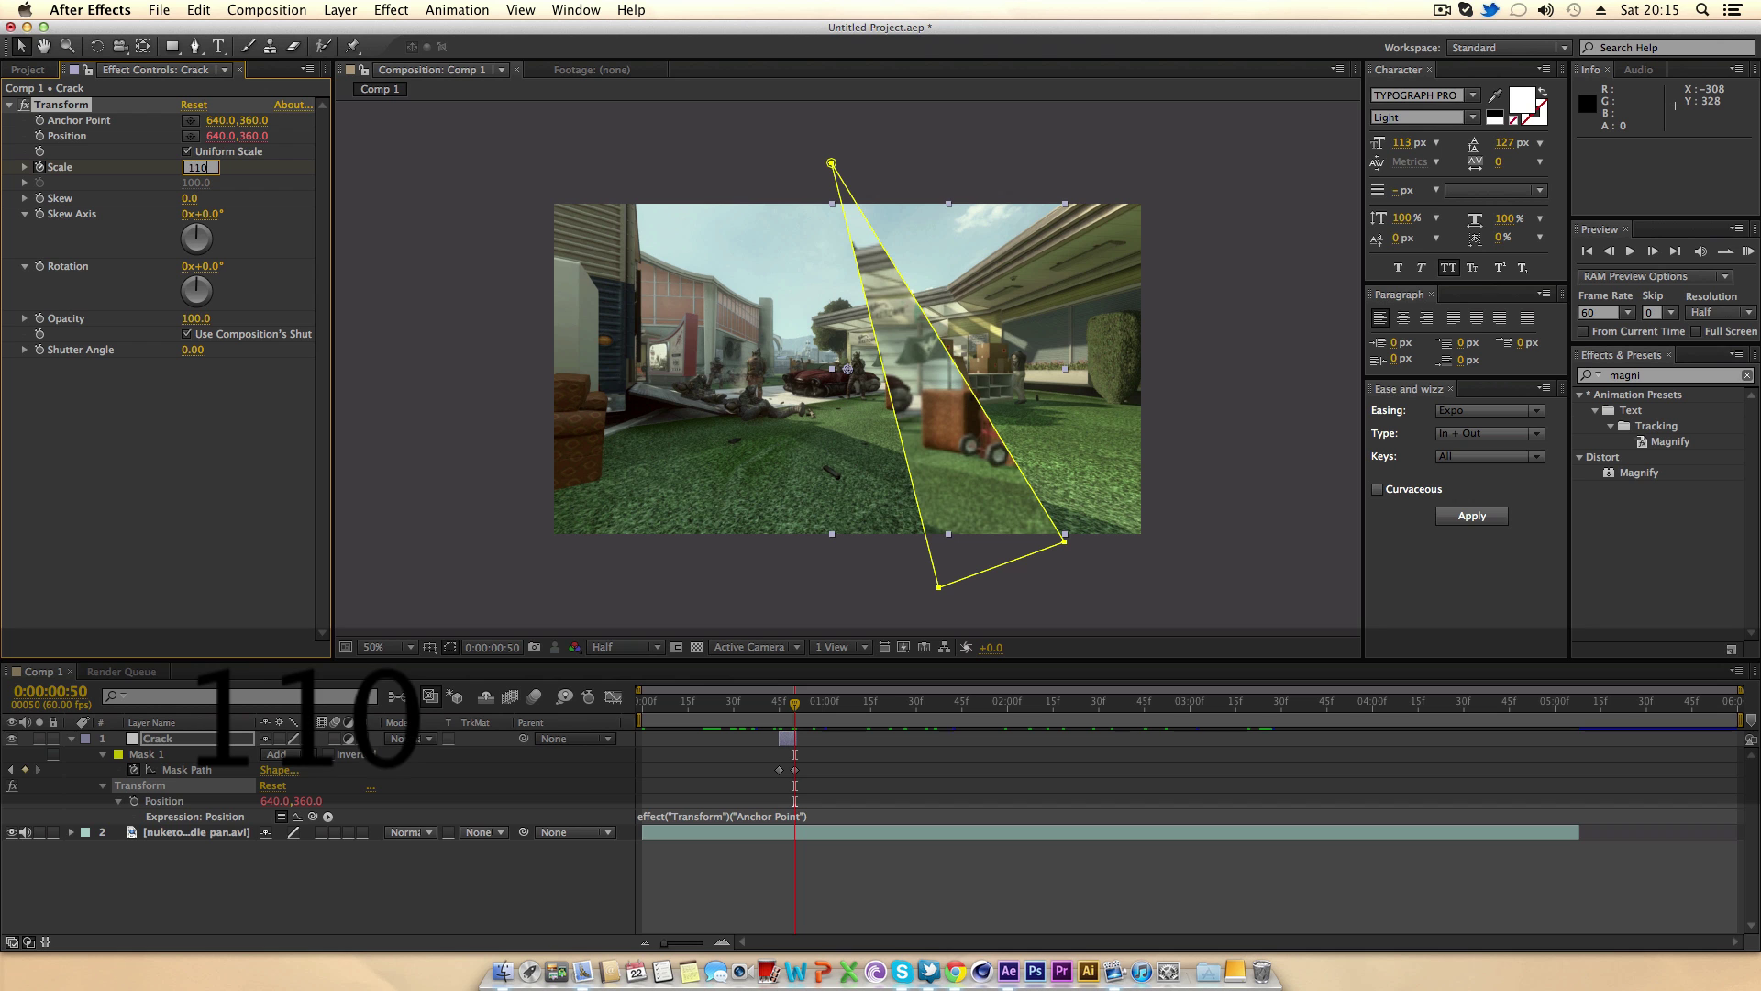
pyautogui.press('Return')
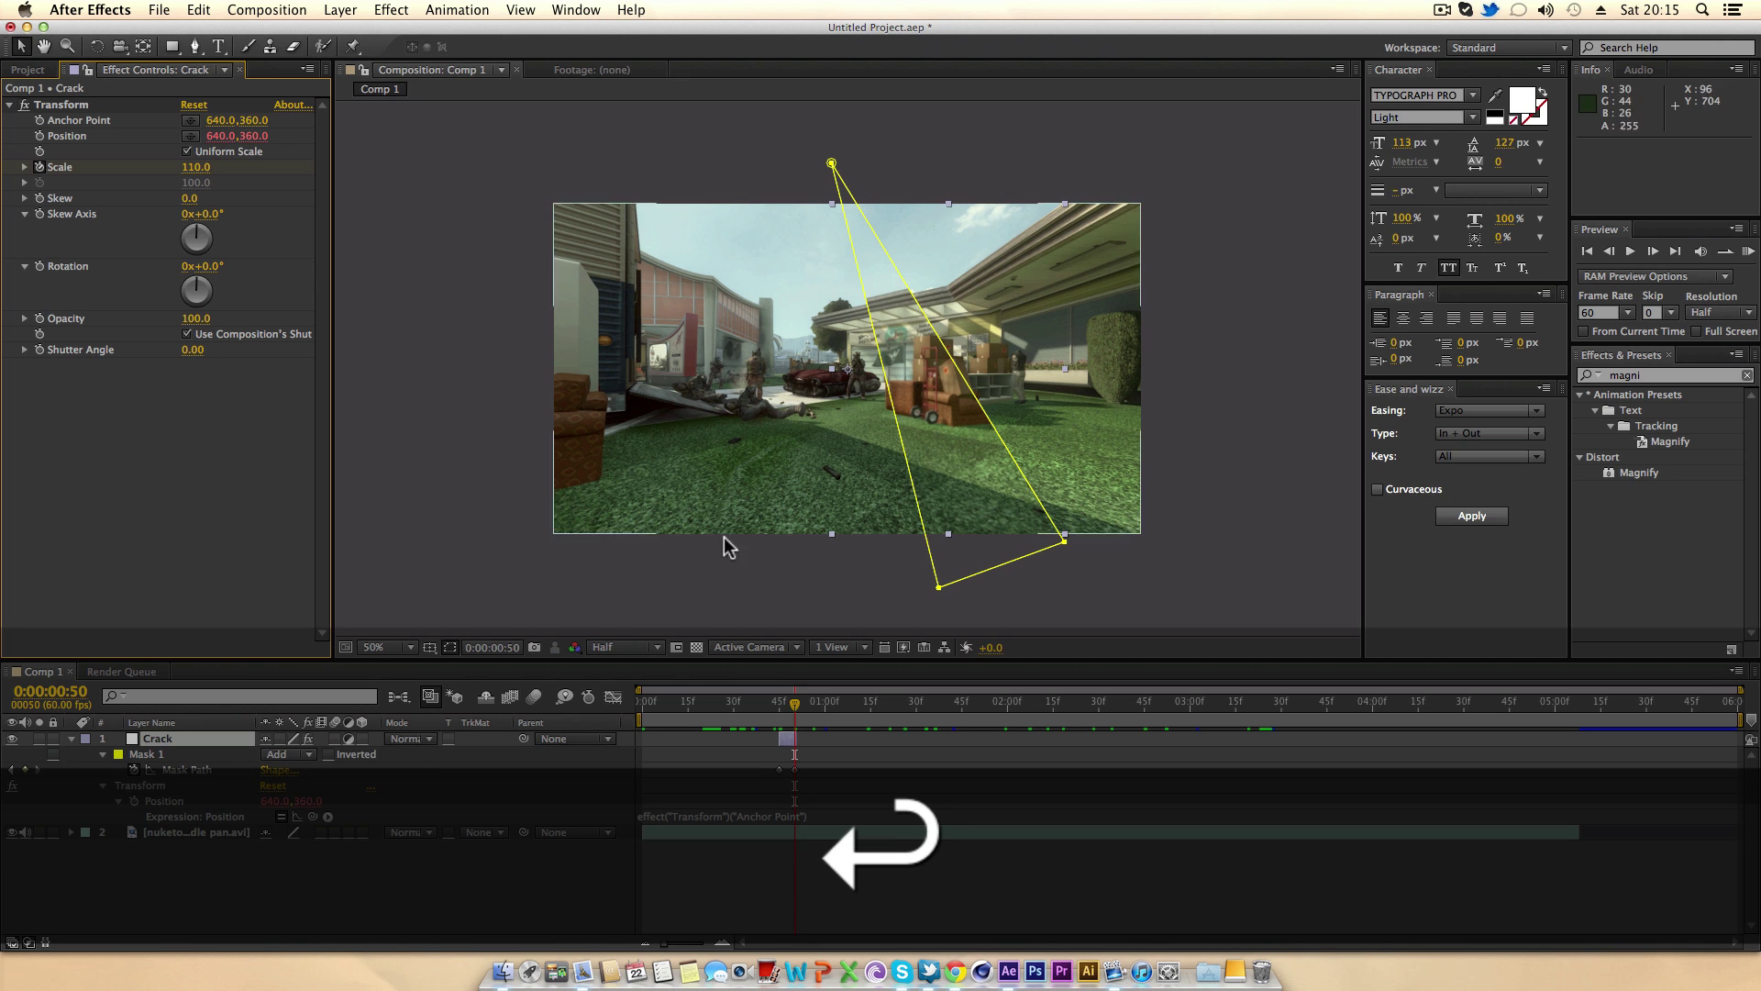
pyautogui.moveTo(794, 701); pyautogui.dragTo(788, 705)
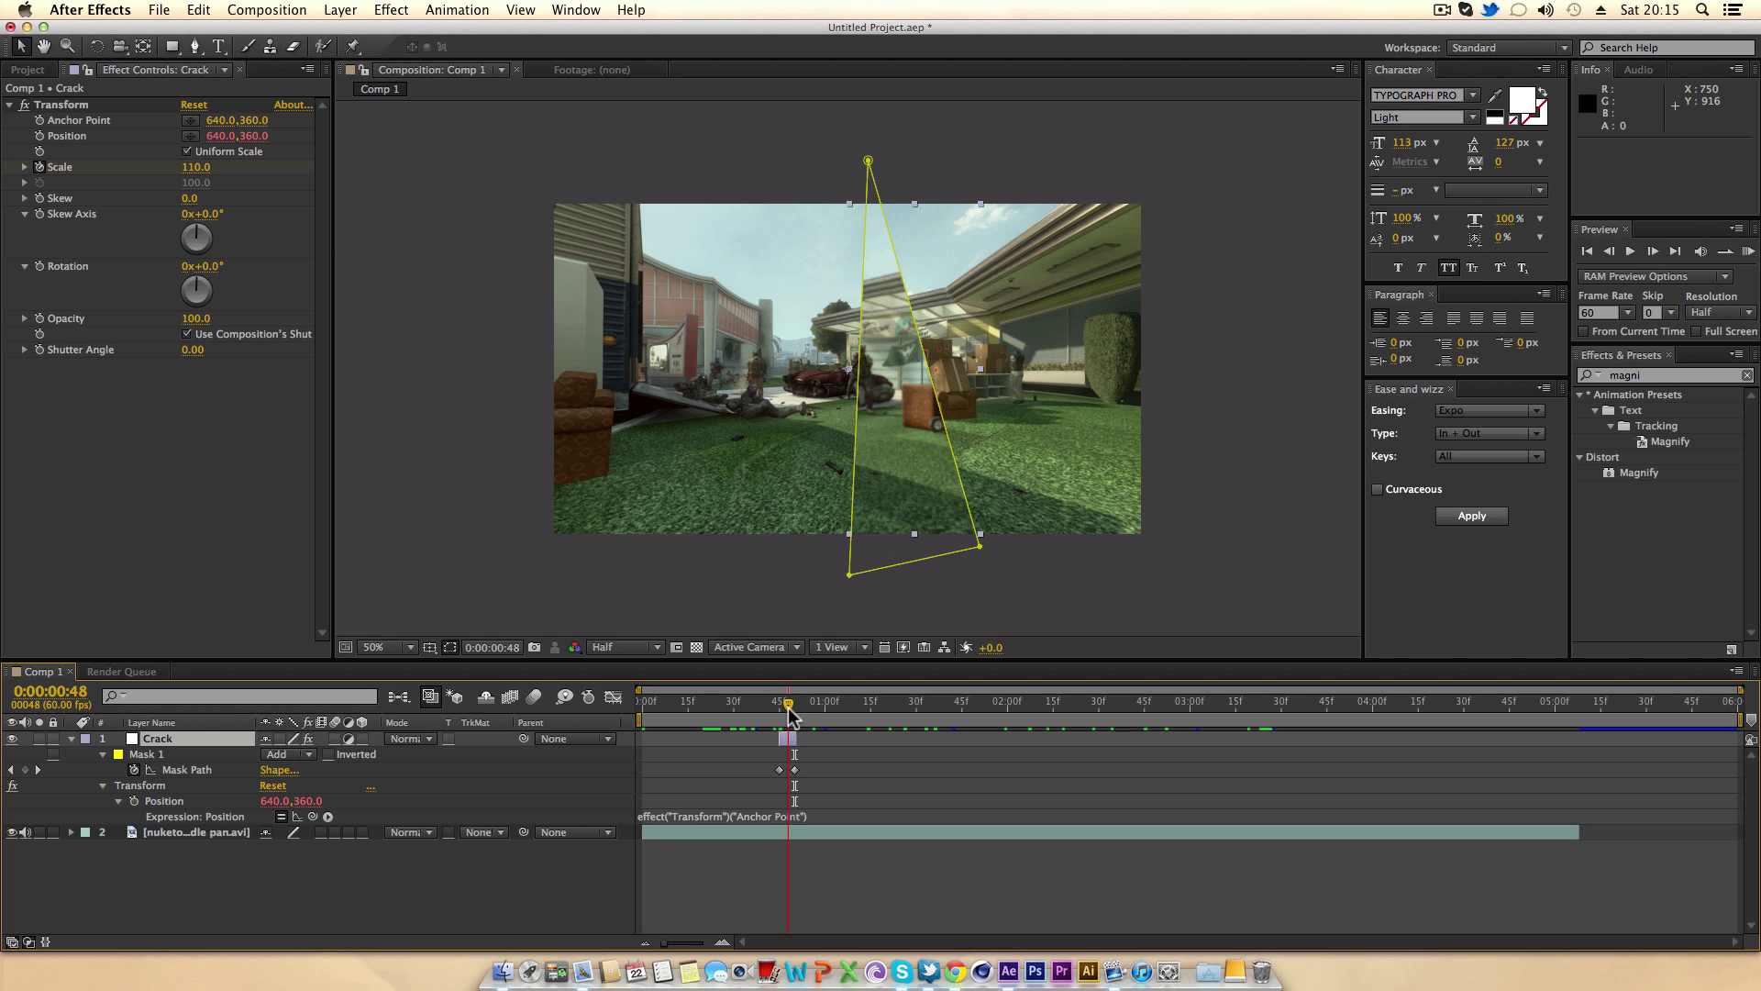
# Preview the crack animation around frame 48 and compare with the YouTube reference.
pyautogui.click(73, 740)
pyautogui.click(229, 817)
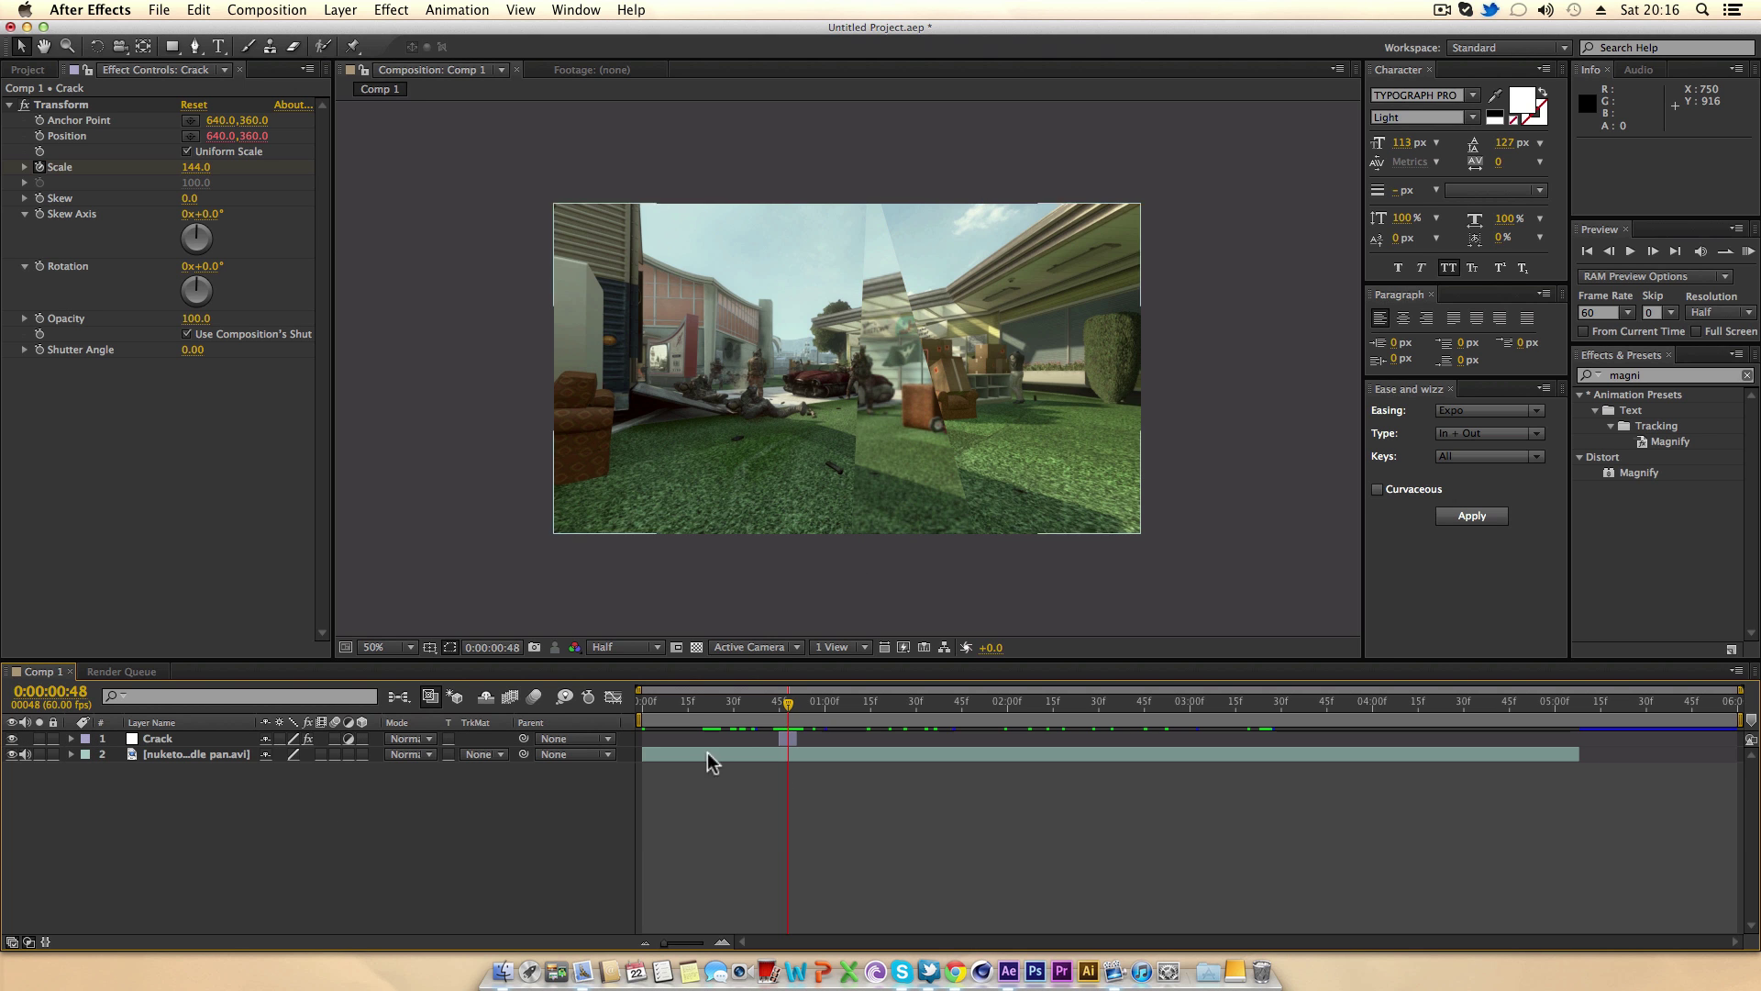
pyautogui.moveTo(786, 705); pyautogui.dragTo(783, 721)
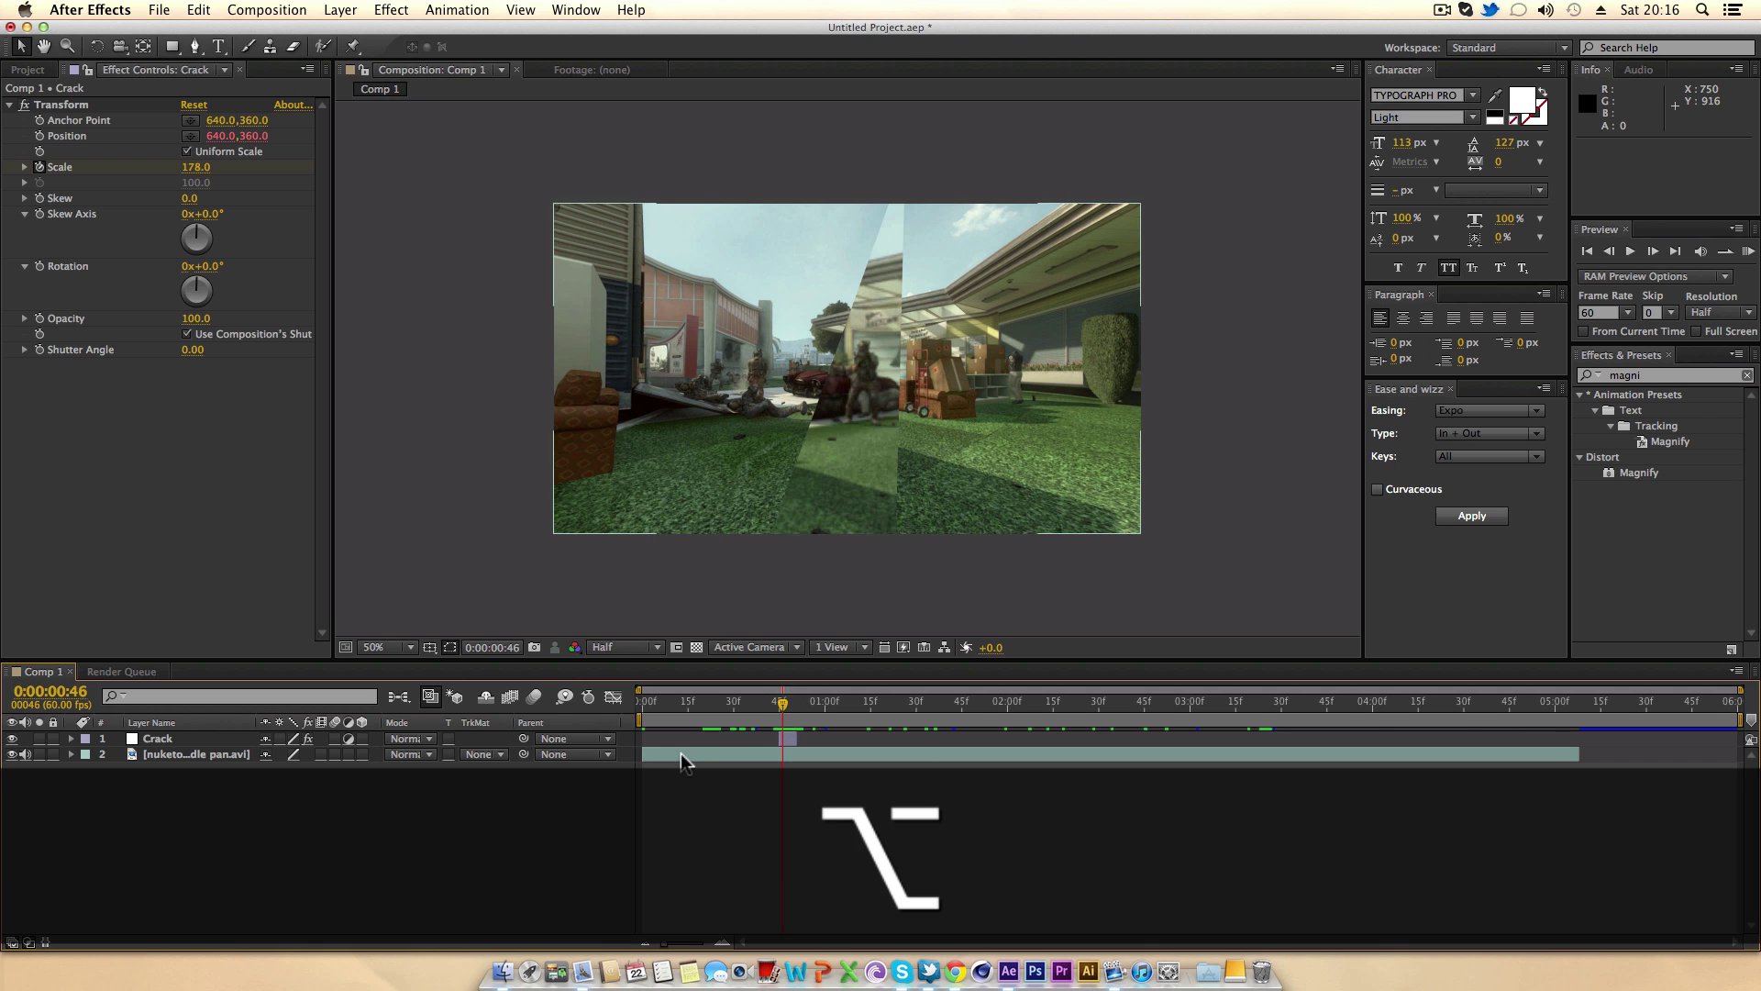
pyautogui.hotkey('alt', 'Left')
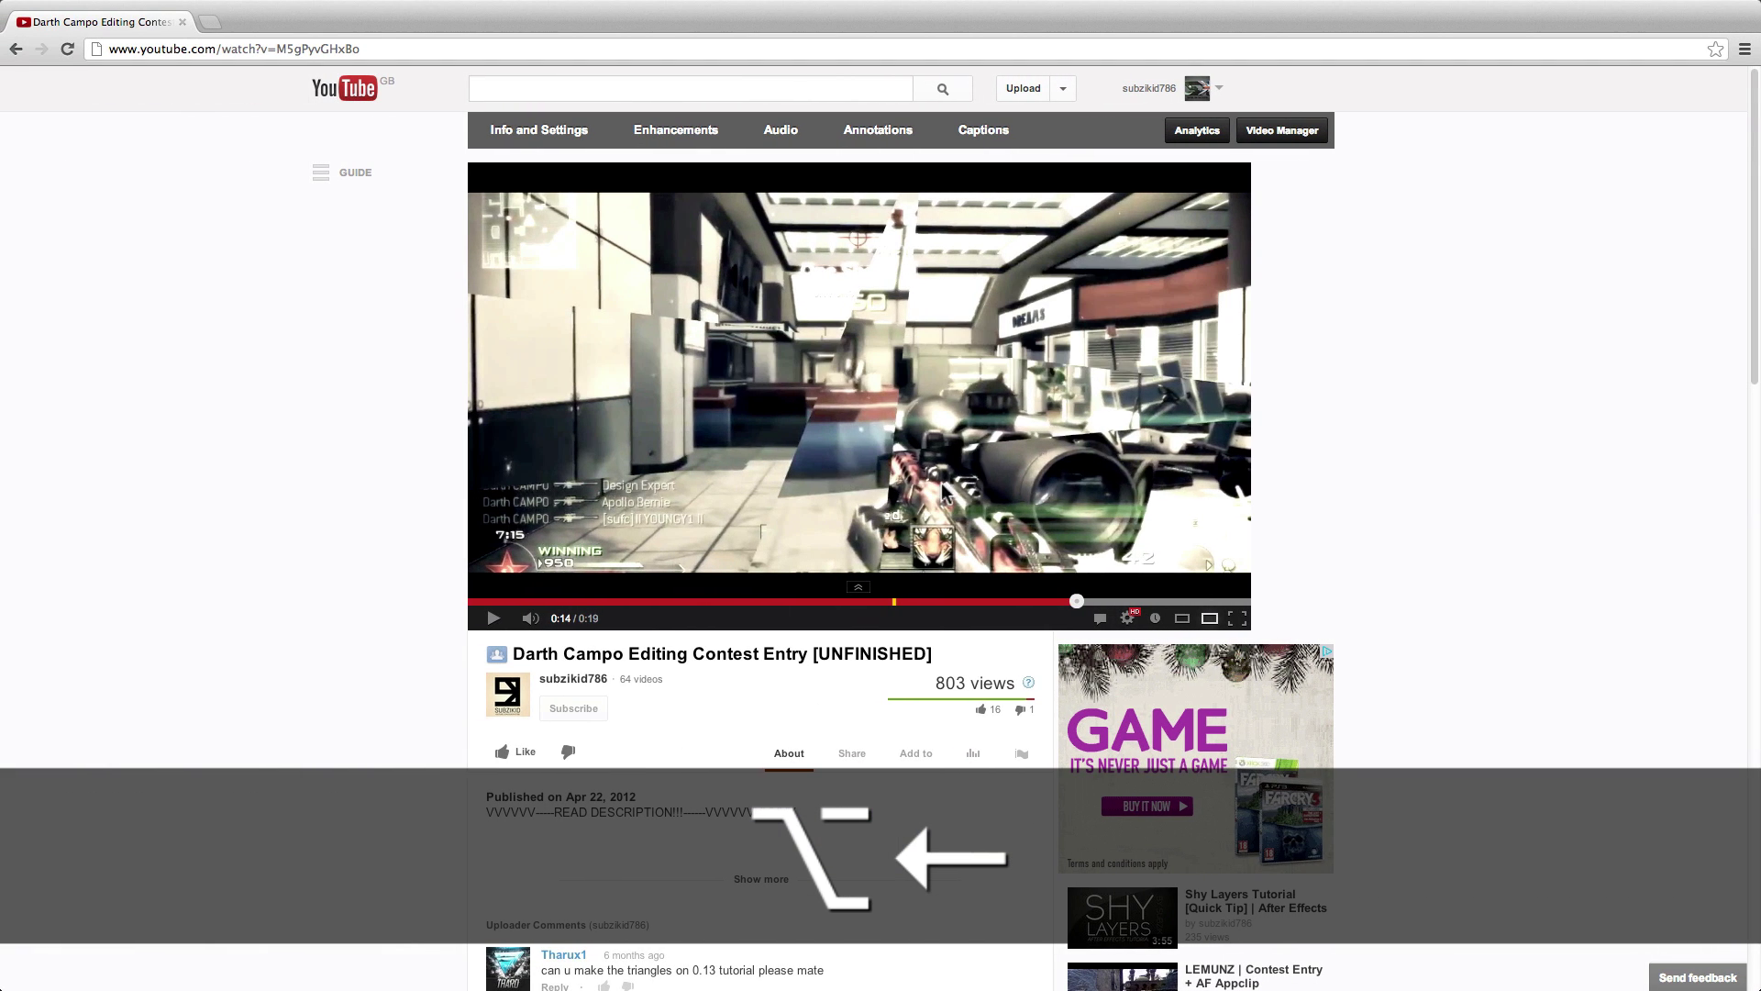
pyautogui.hotkey('alt', 'Right')
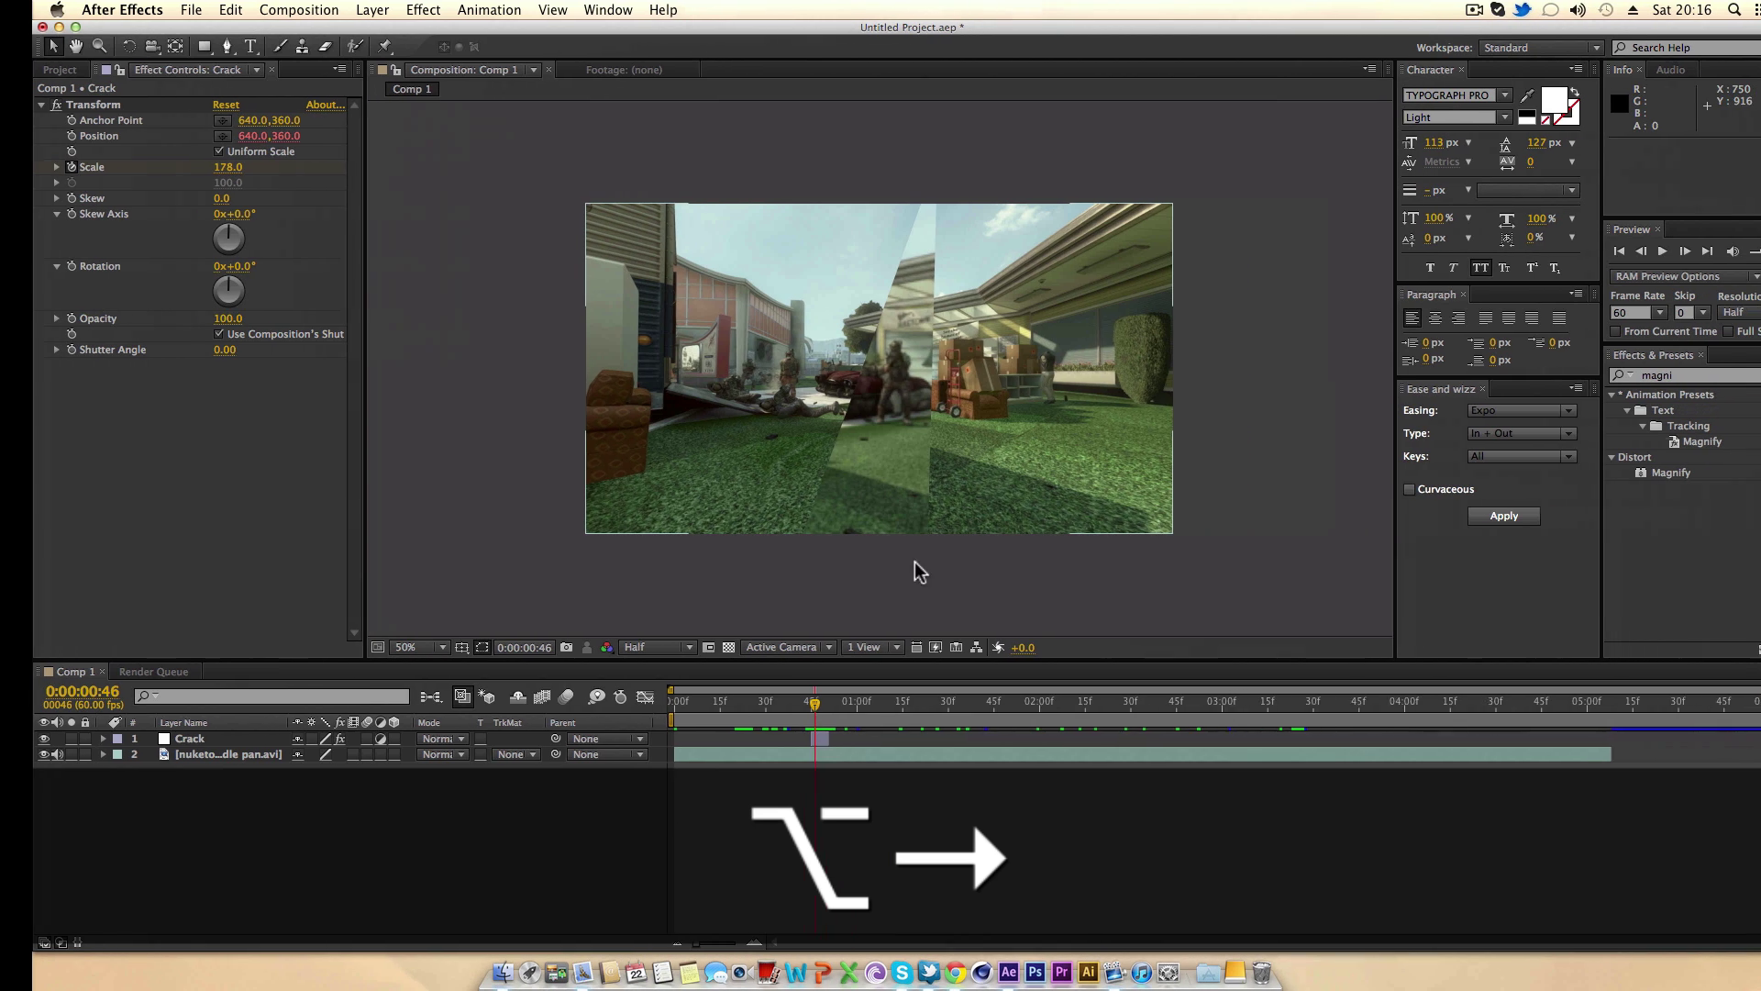
# Duplicate the Crack layer as Crack 2 and scrub frames 48–51 to check it.
pyautogui.click(790, 739)
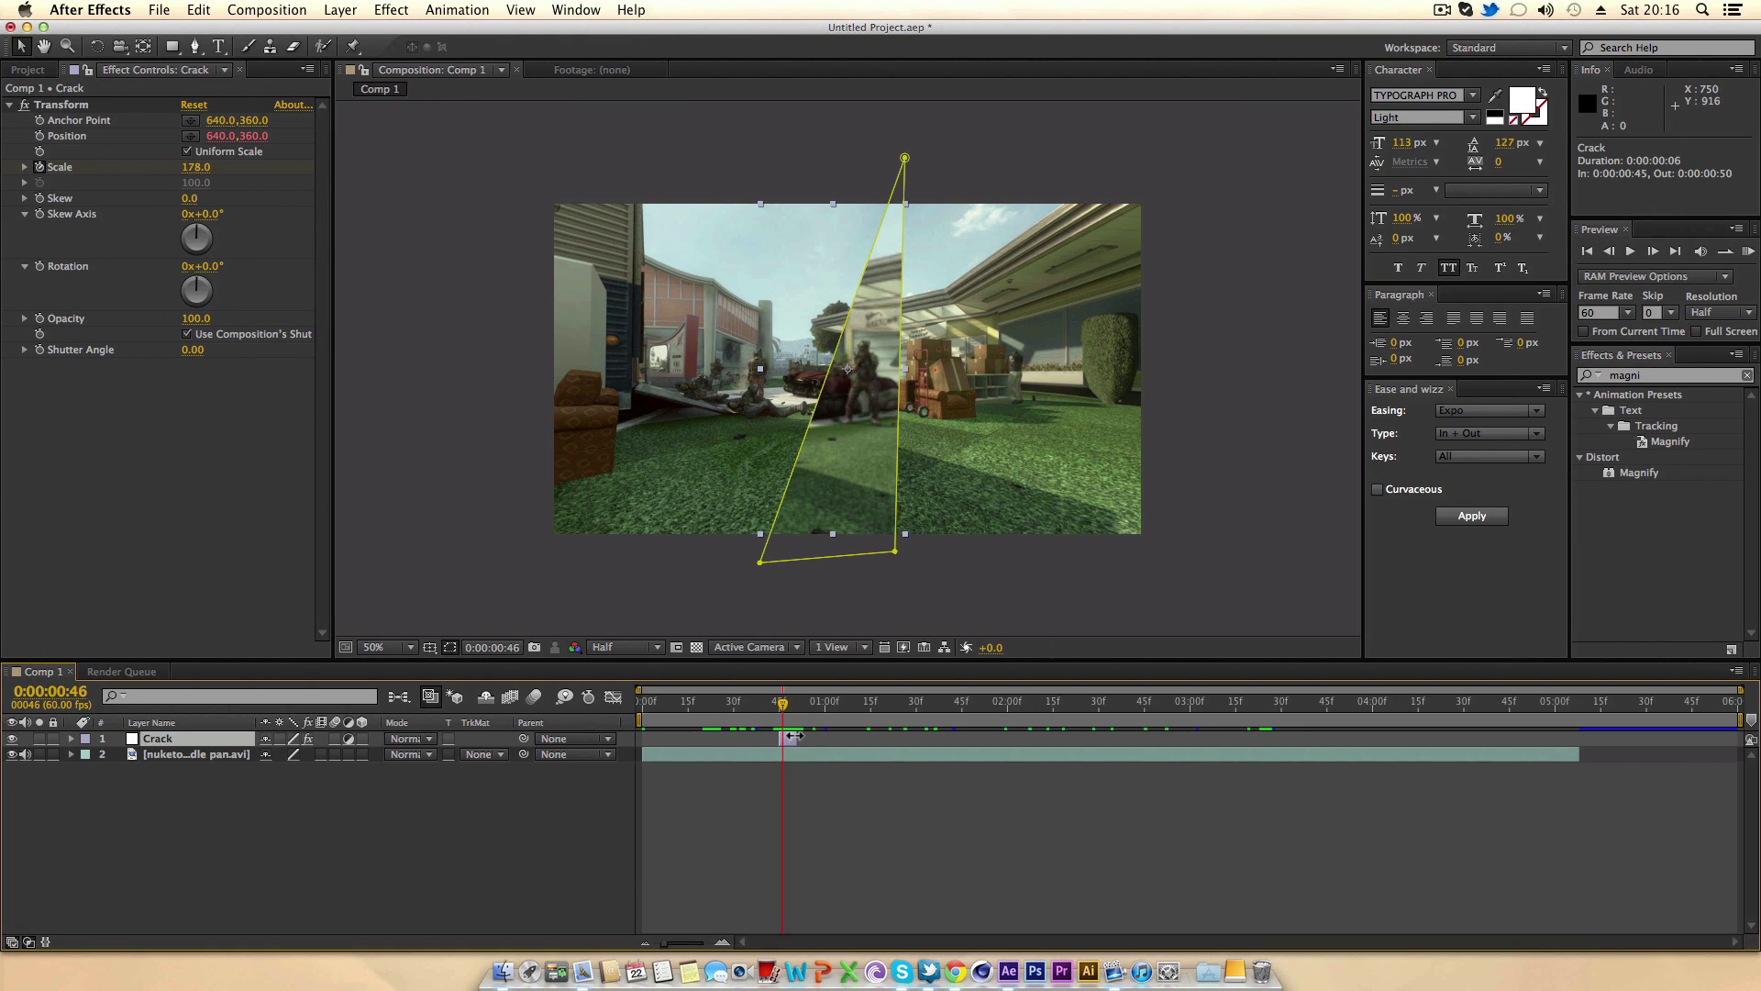
pyautogui.press('super+d')
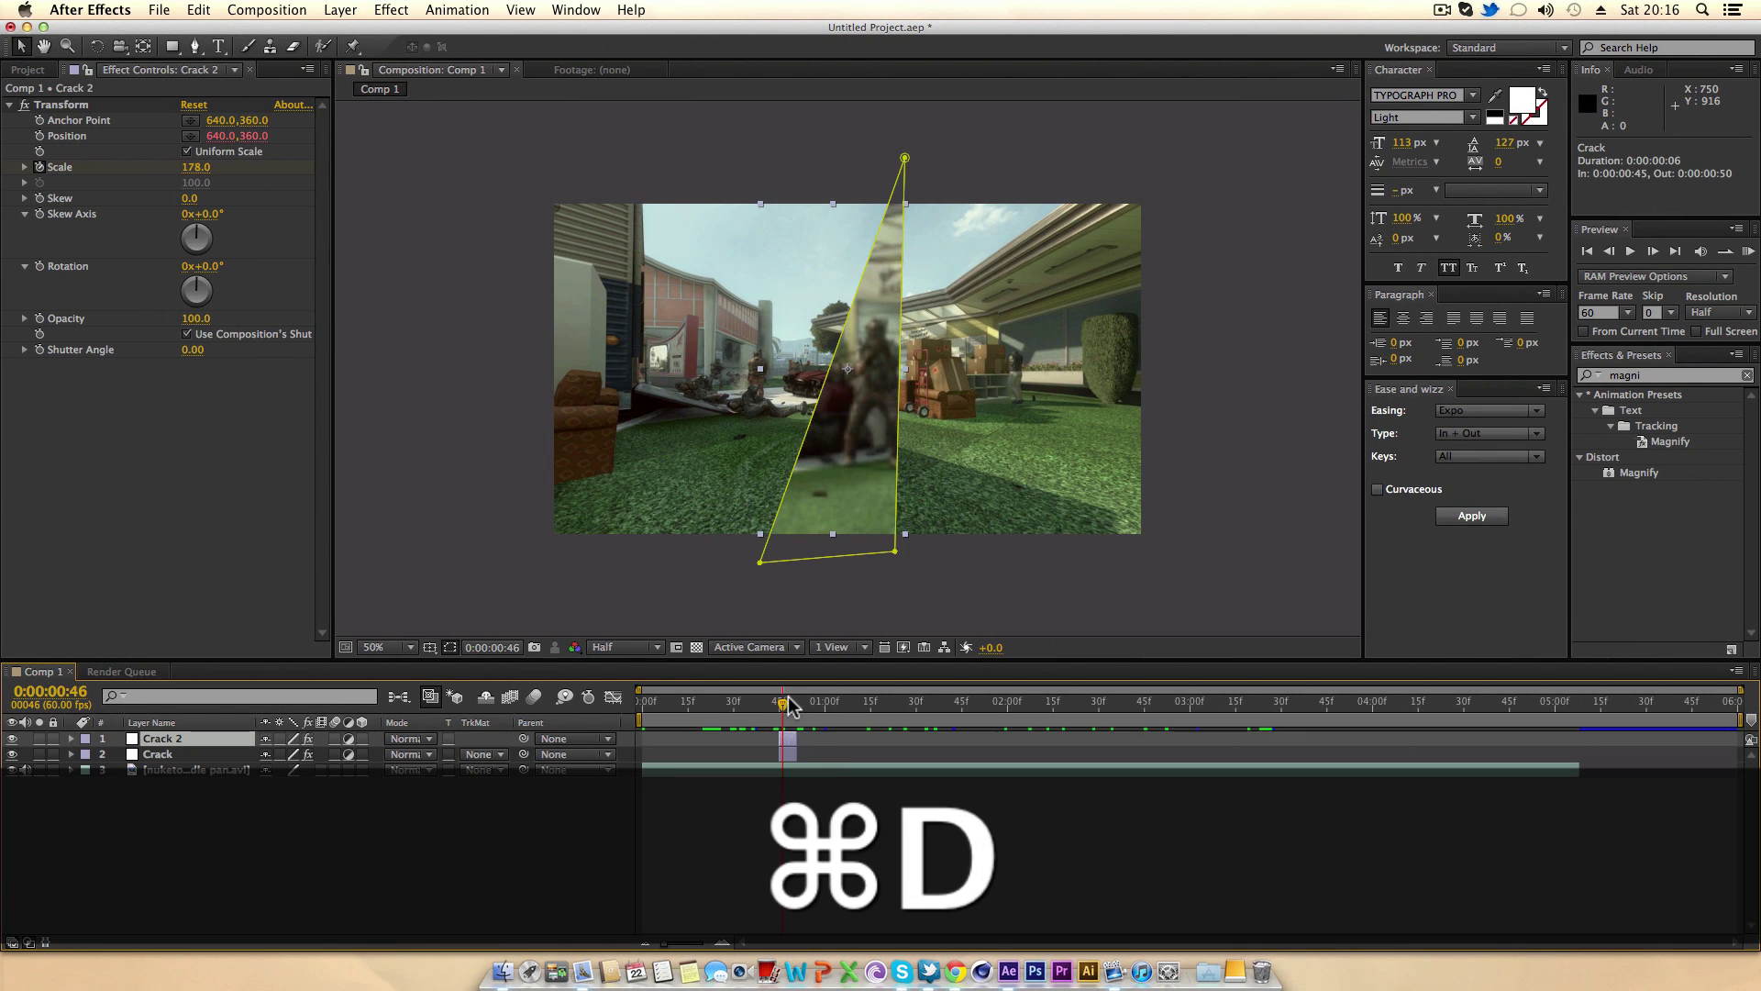
pyautogui.click(795, 708)
pyautogui.press('shift')
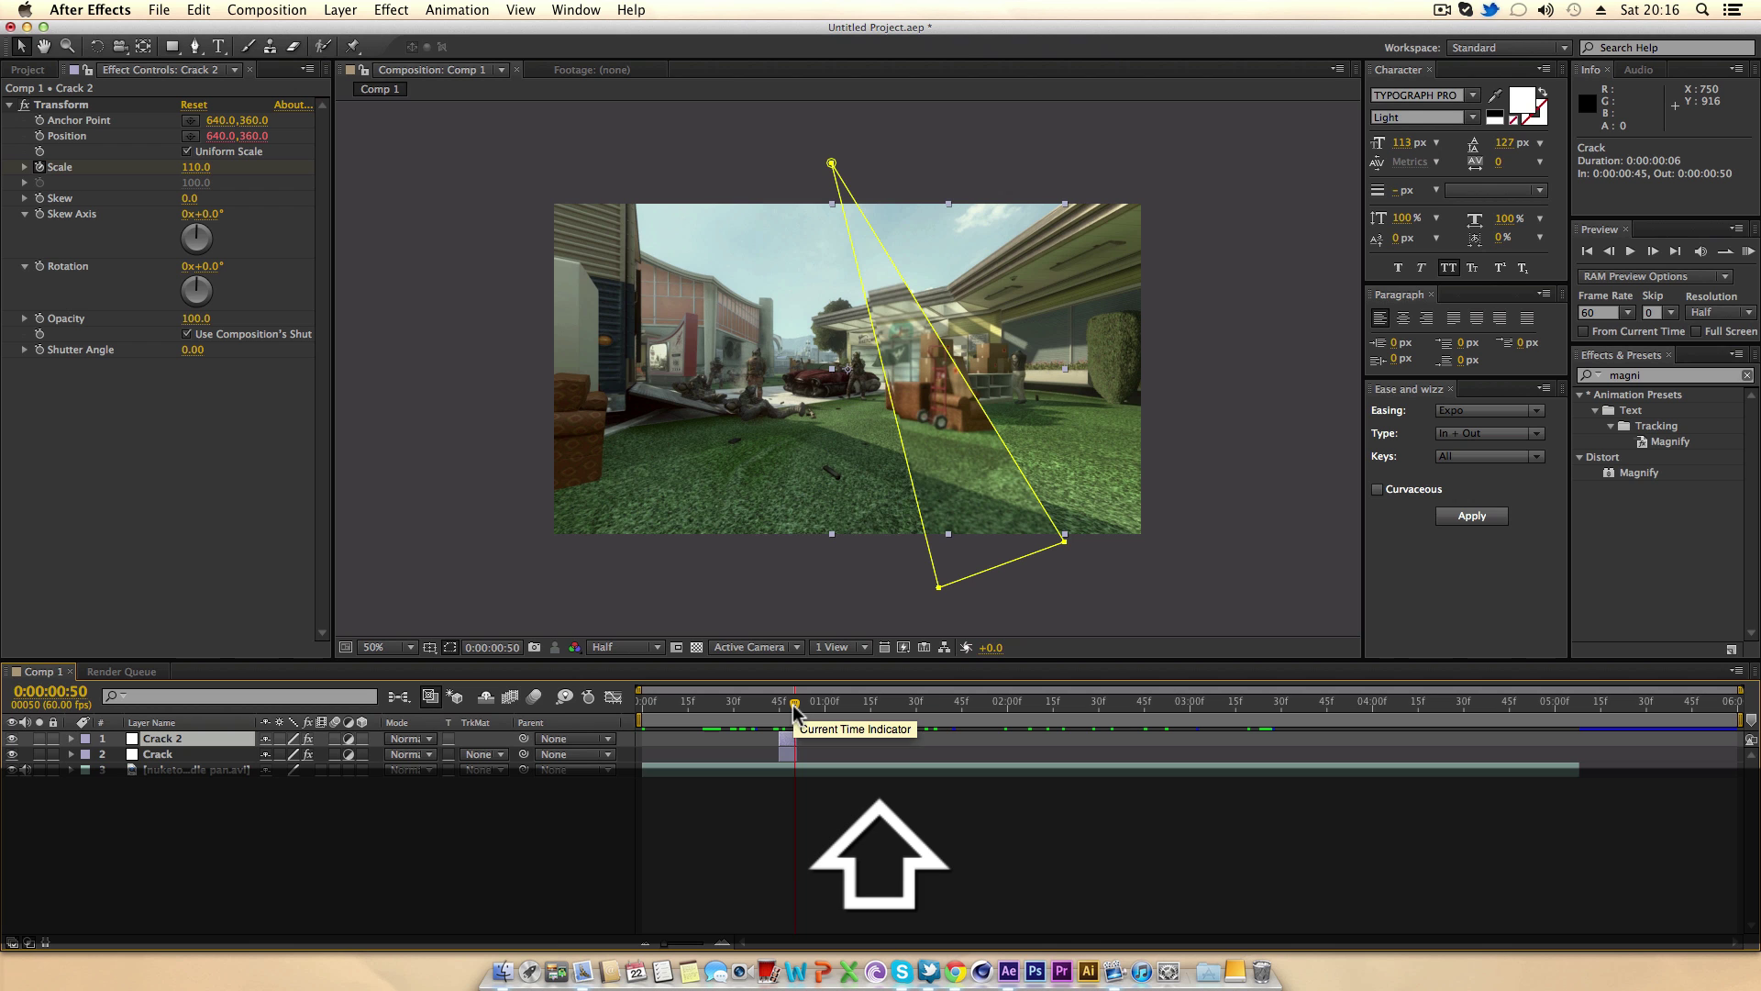
pyautogui.moveTo(794, 708); pyautogui.dragTo(782, 708)
pyautogui.press('pagedown')
pyautogui.press('pagedown')
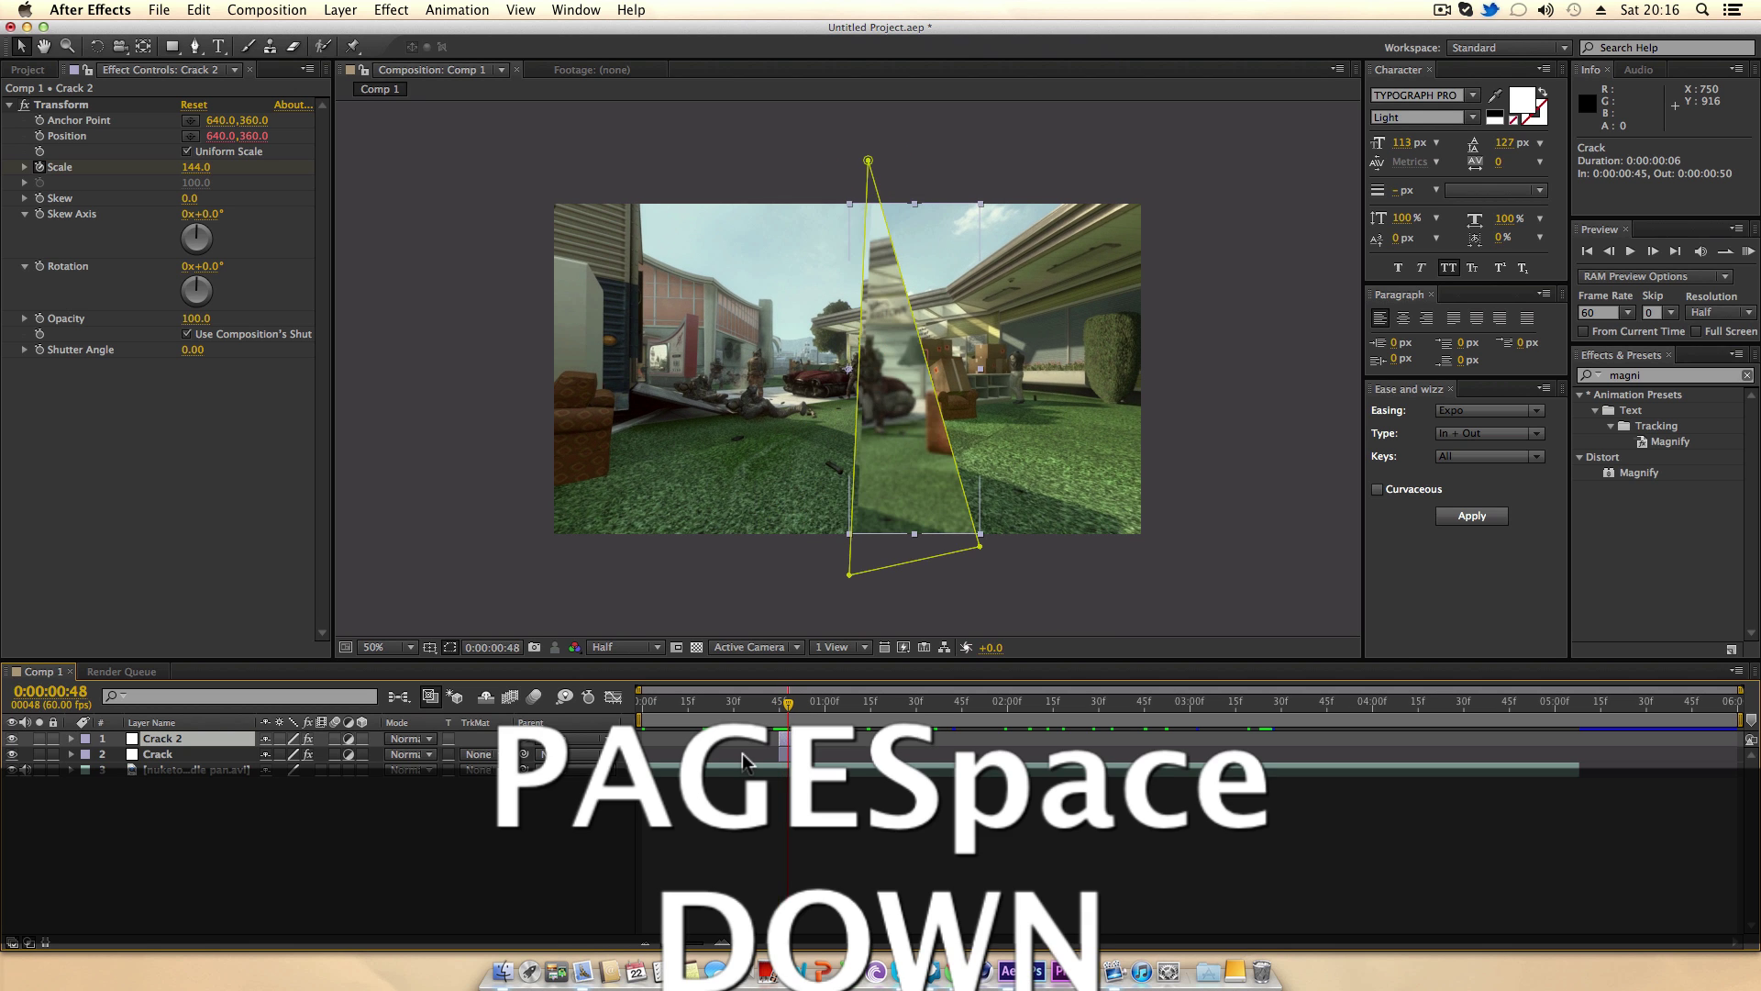
pyautogui.press('pagedown')
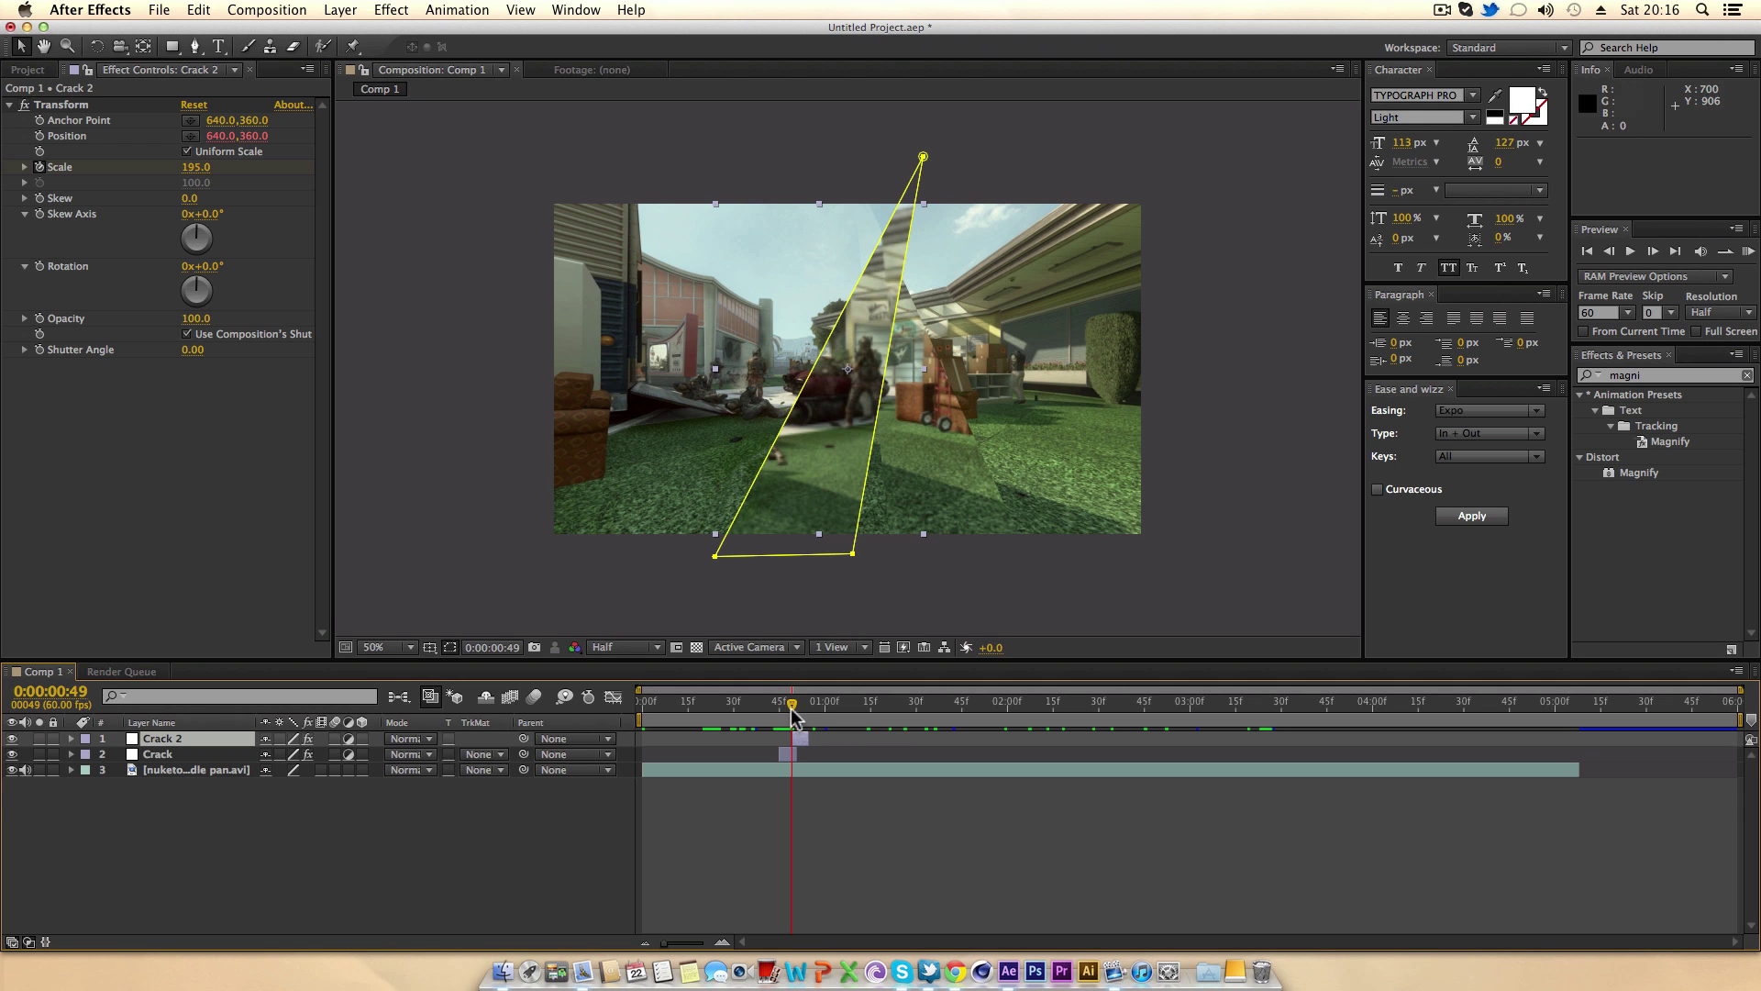
pyautogui.moveTo(795, 716); pyautogui.dragTo(794, 716)
pyautogui.hotkey('alt', 'Left')
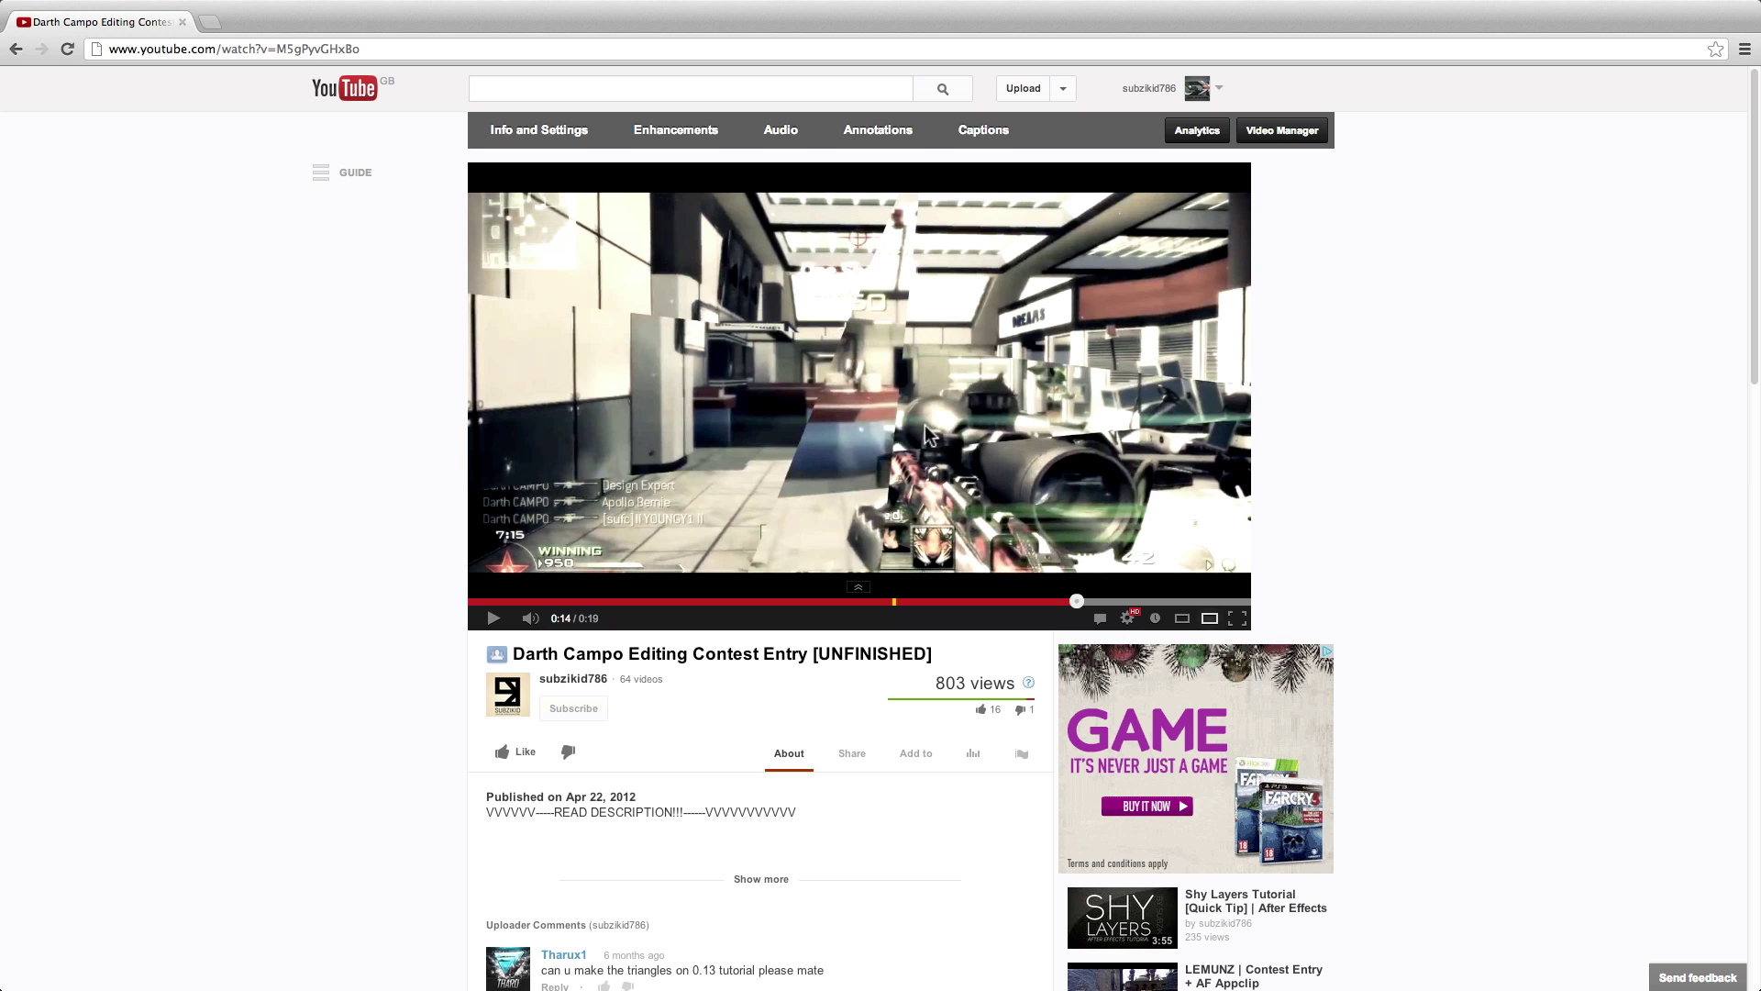
pyautogui.hotkey('alt', 'Right')
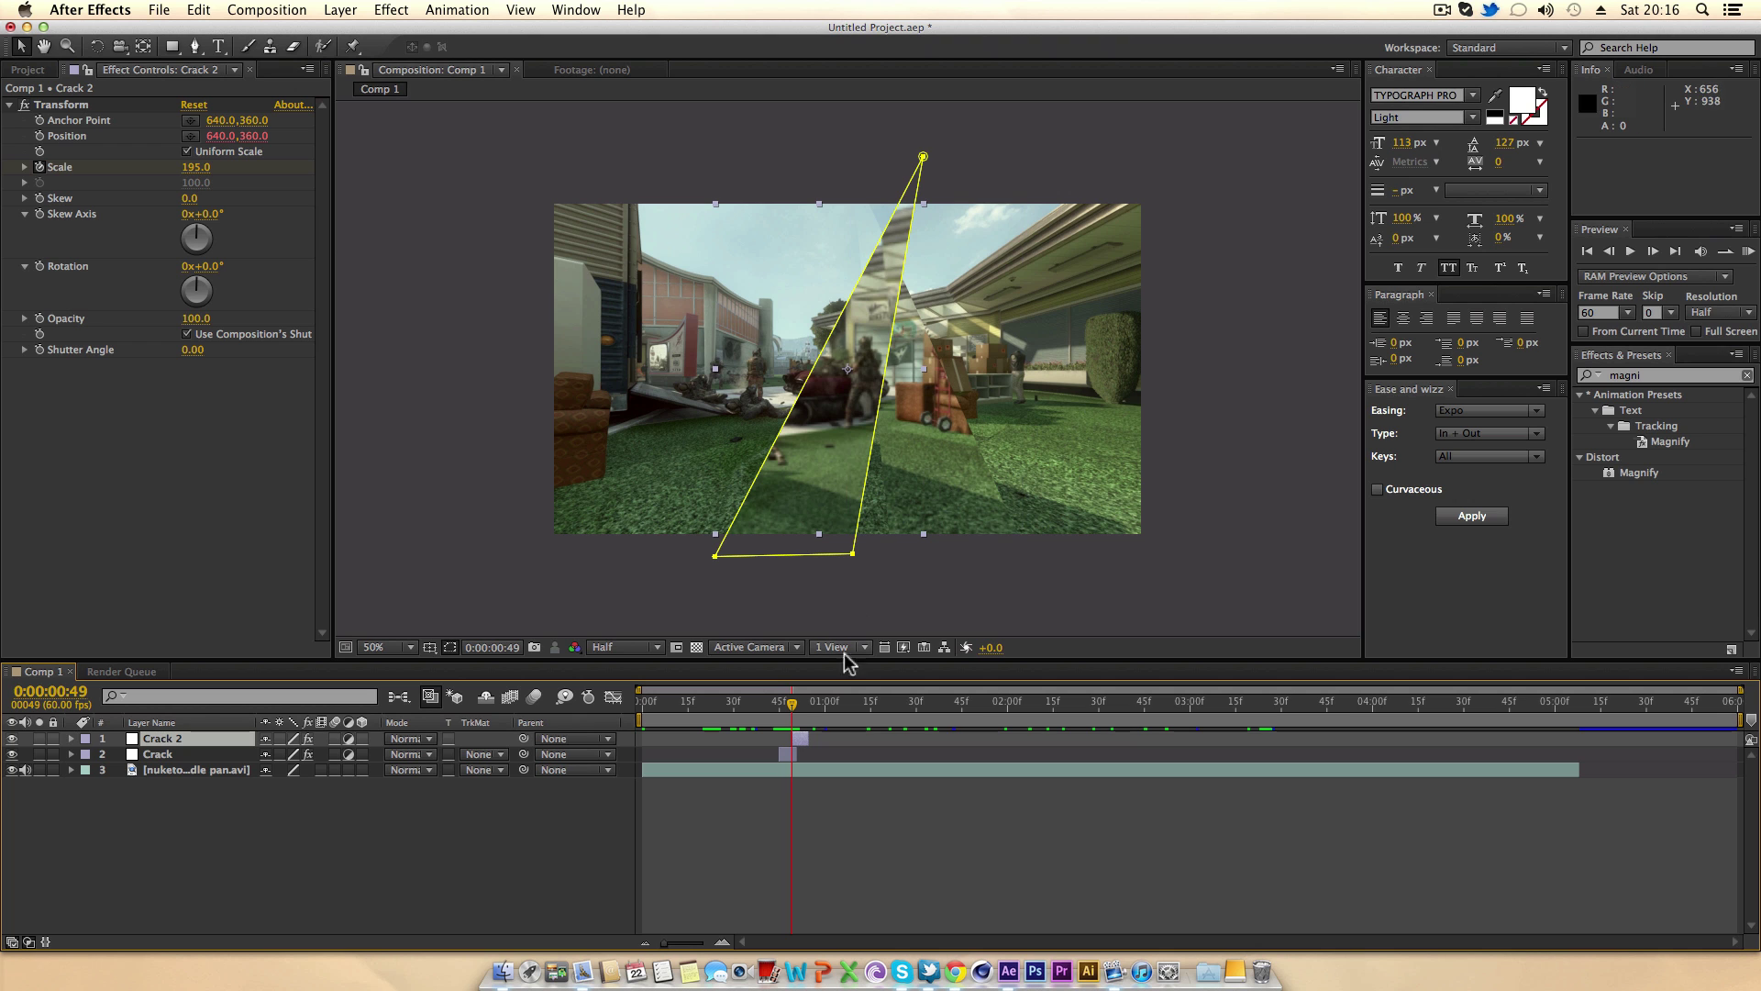
# Compare the crack frames near 0:00:00:48 with the YouTube reference, then select Crack 2.
pyautogui.moveTo(786, 711); pyautogui.dragTo(791, 699)
pyautogui.click(175, 750)
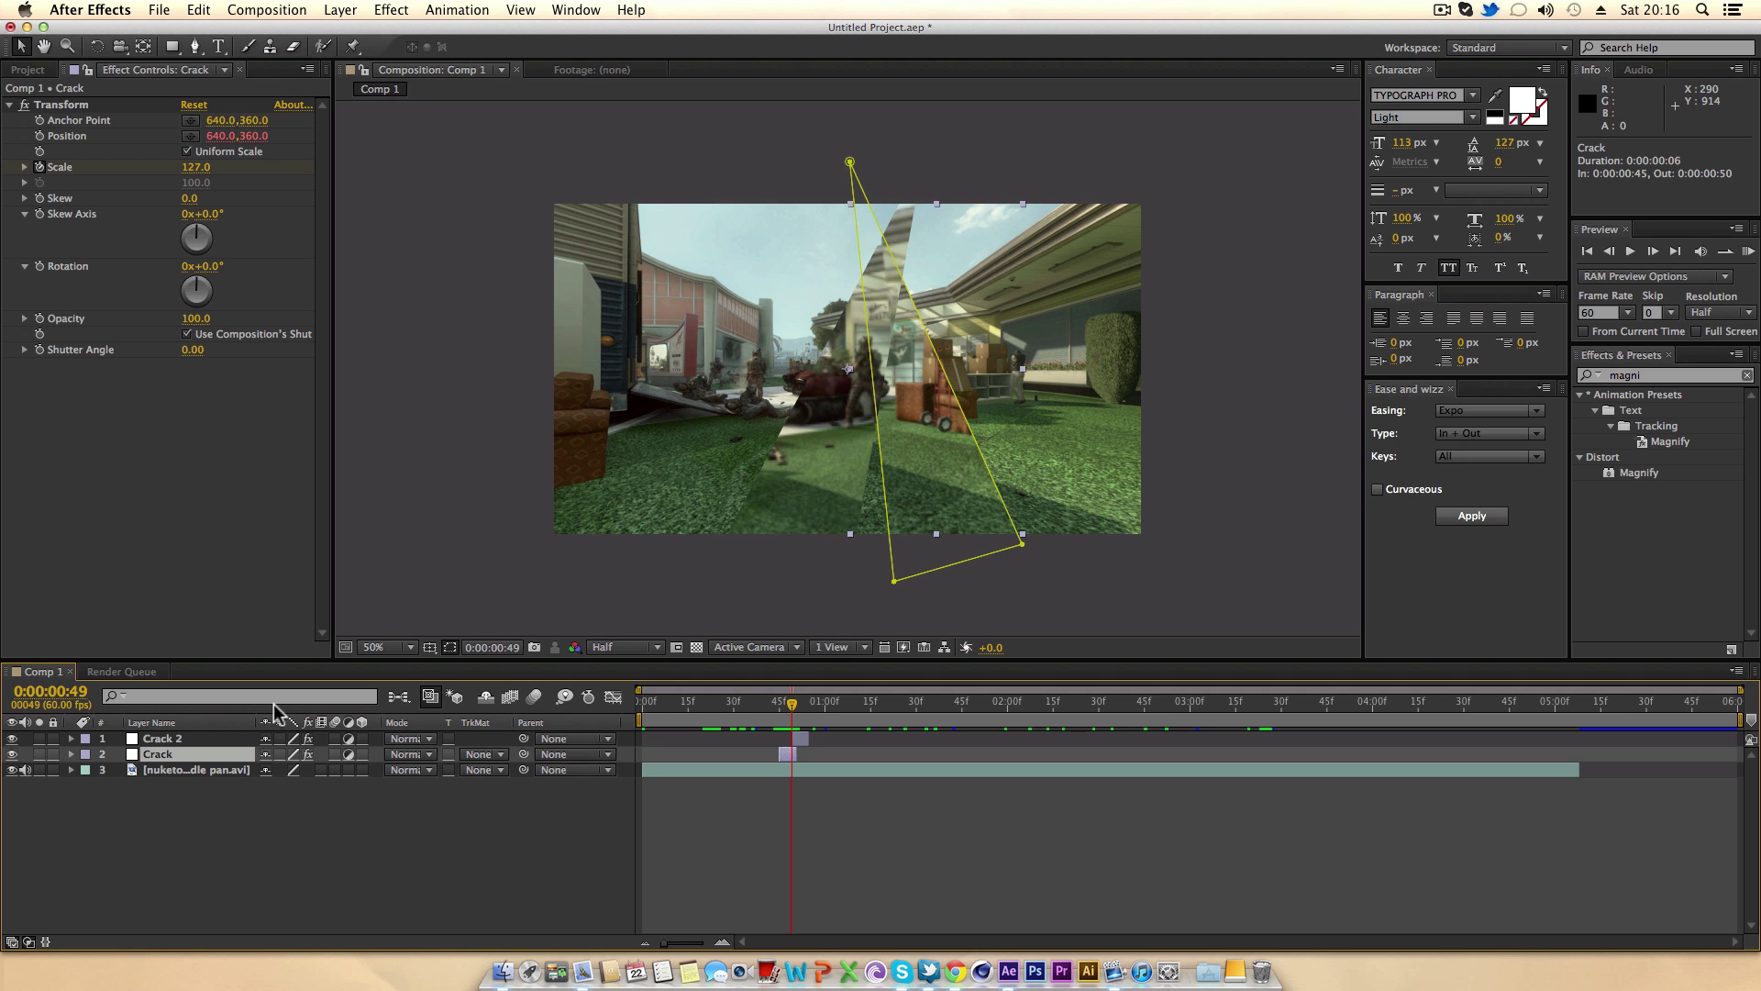
pyautogui.hotkey('alt', 'Left')
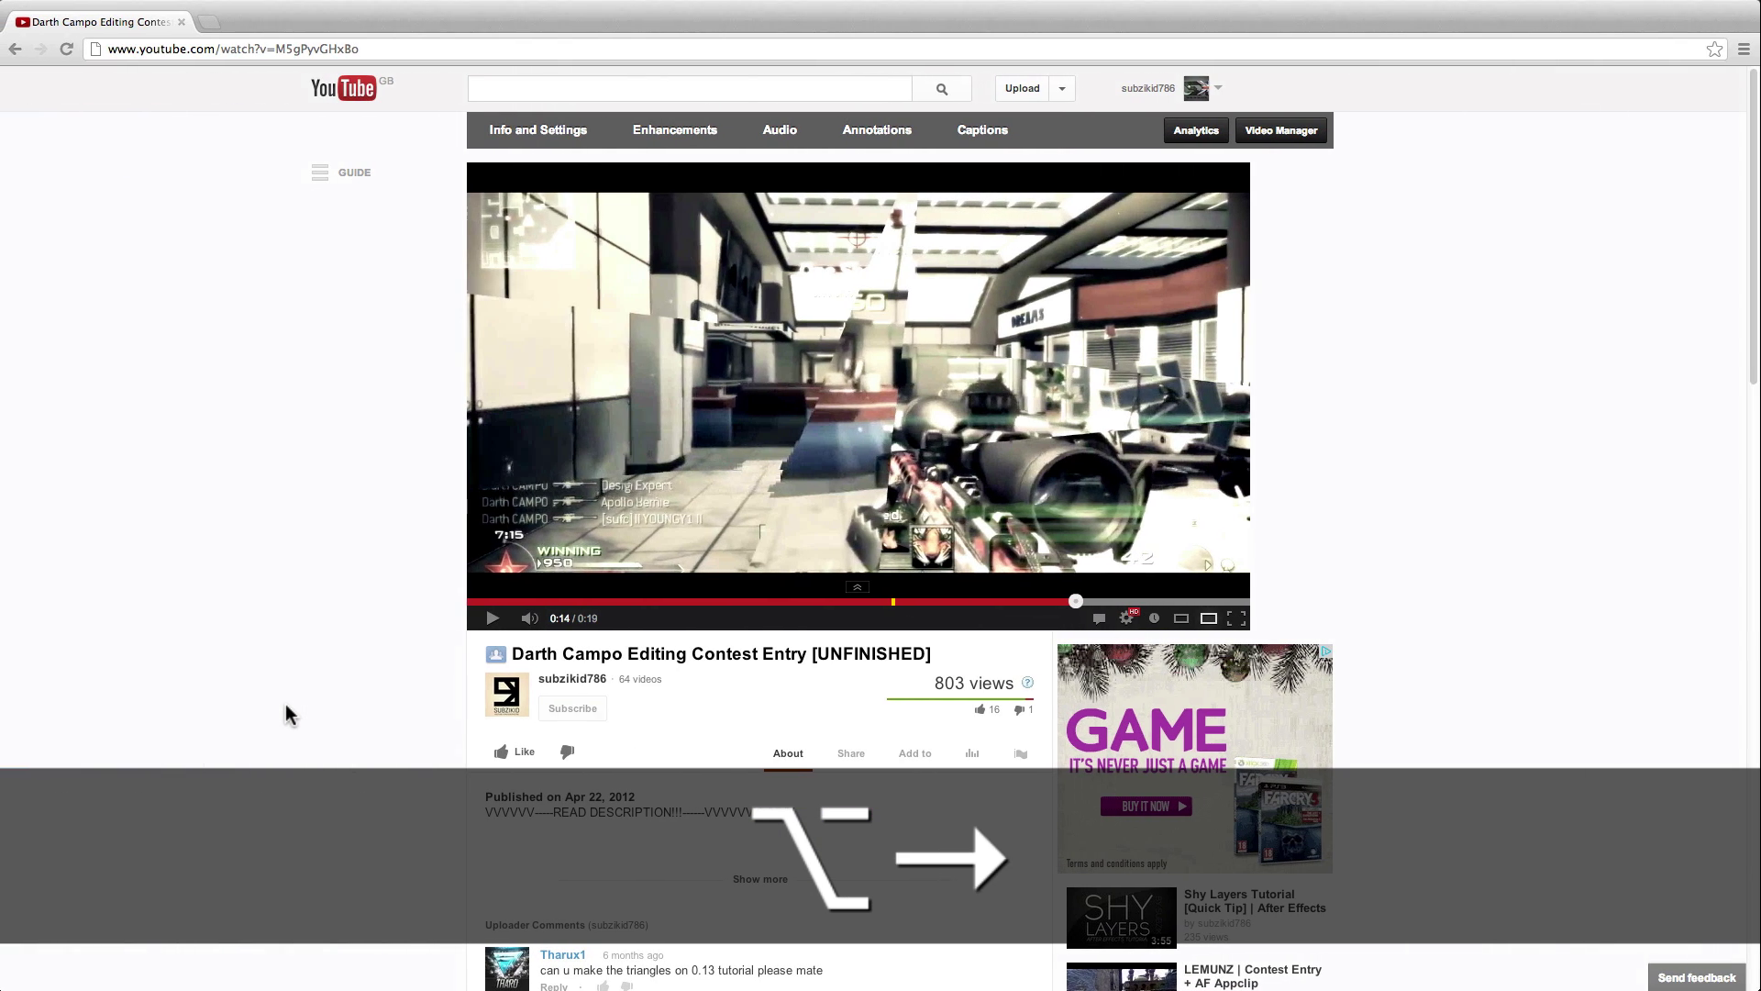
pyautogui.hotkey('alt', 'Right')
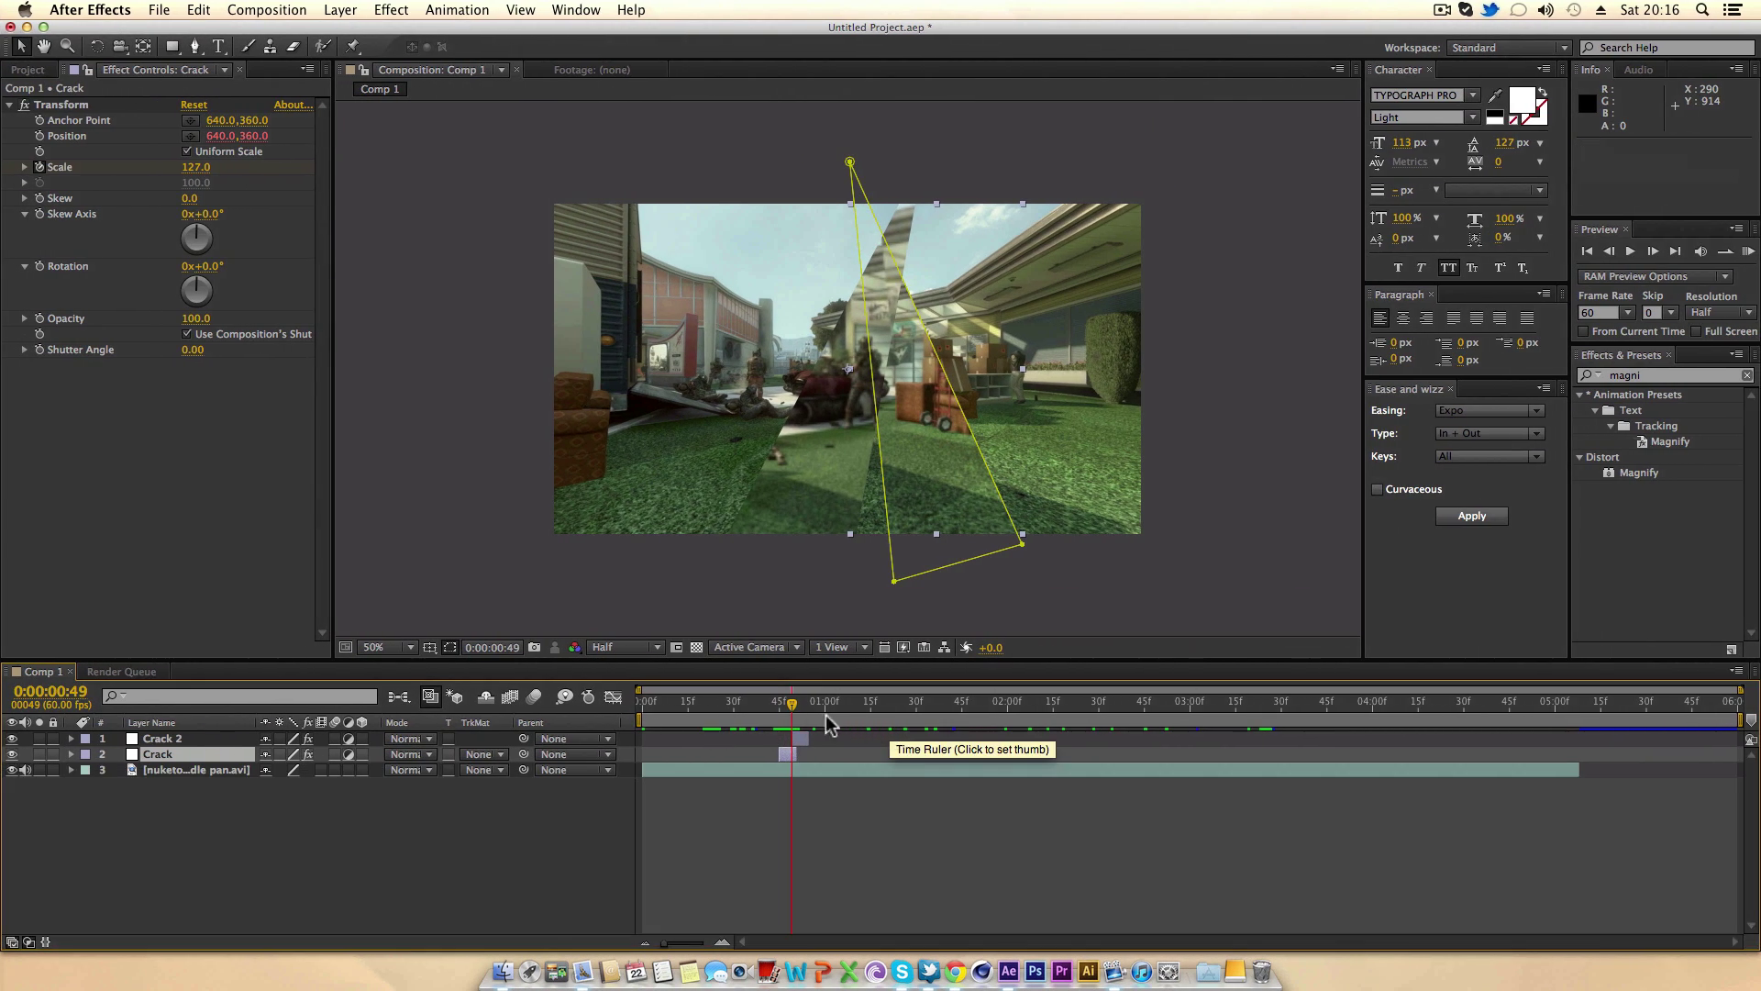
pyautogui.moveTo(790, 707); pyautogui.dragTo(791, 715)
pyautogui.click(825, 783)
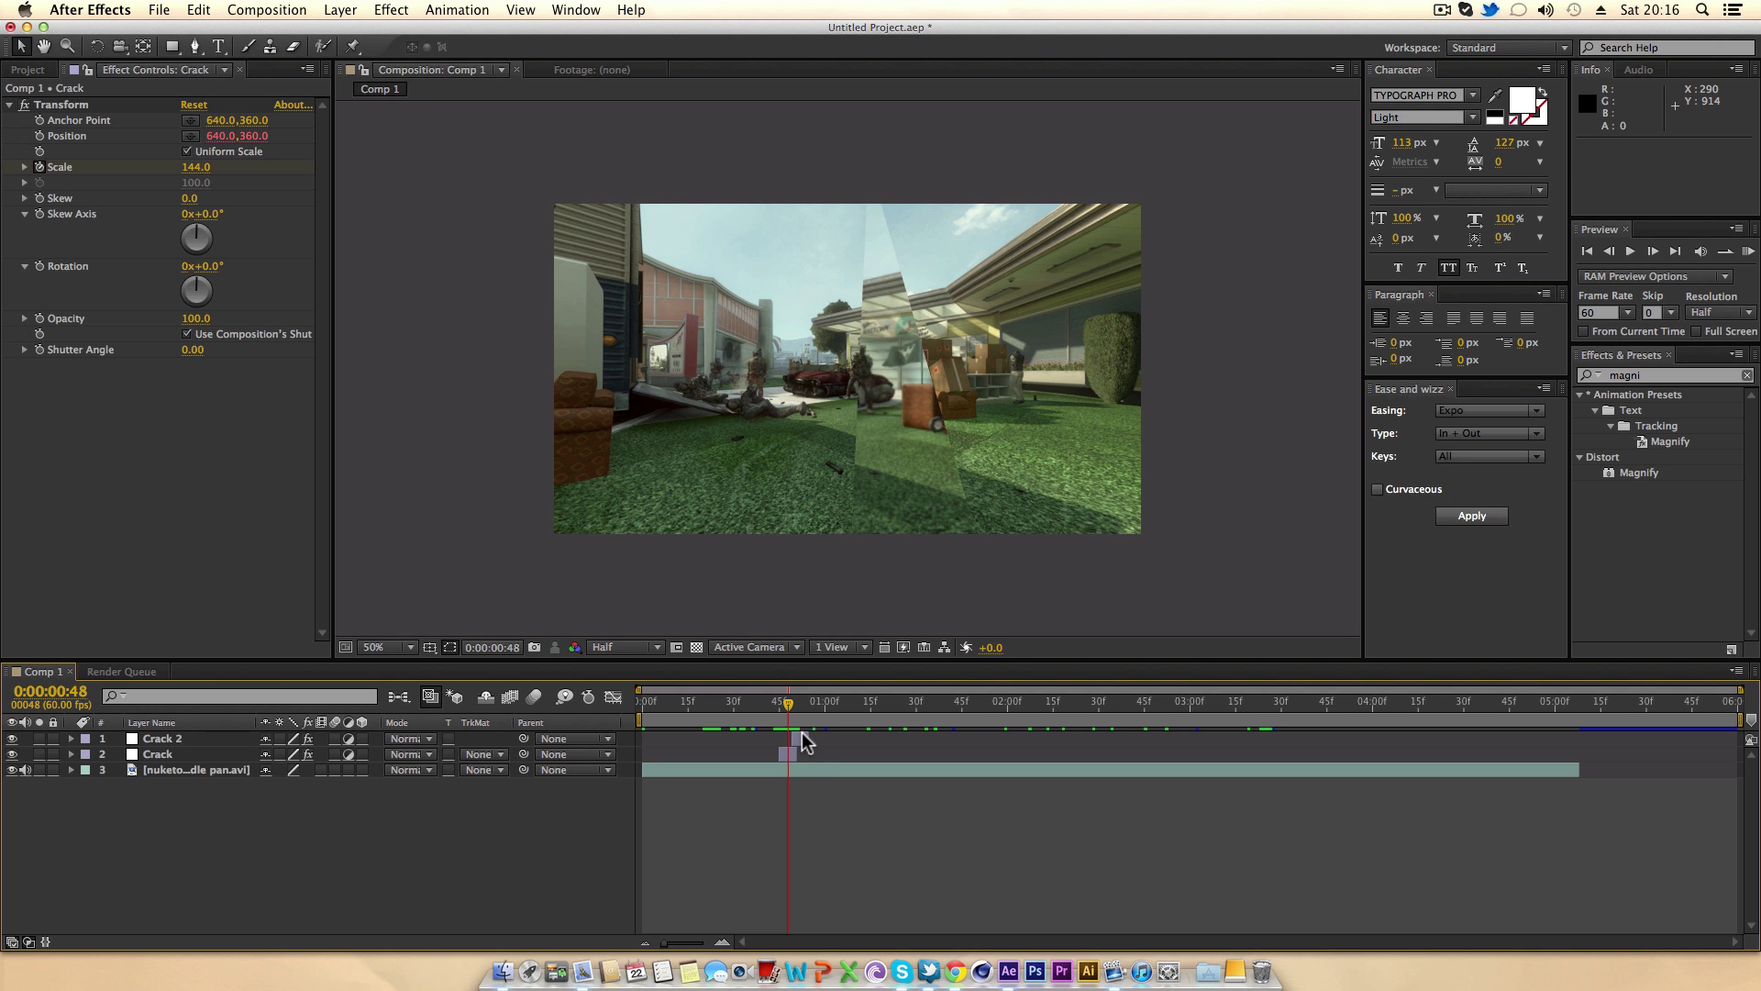
pyautogui.click(799, 737)
pyautogui.moveTo(791, 709); pyautogui.dragTo(792, 712)
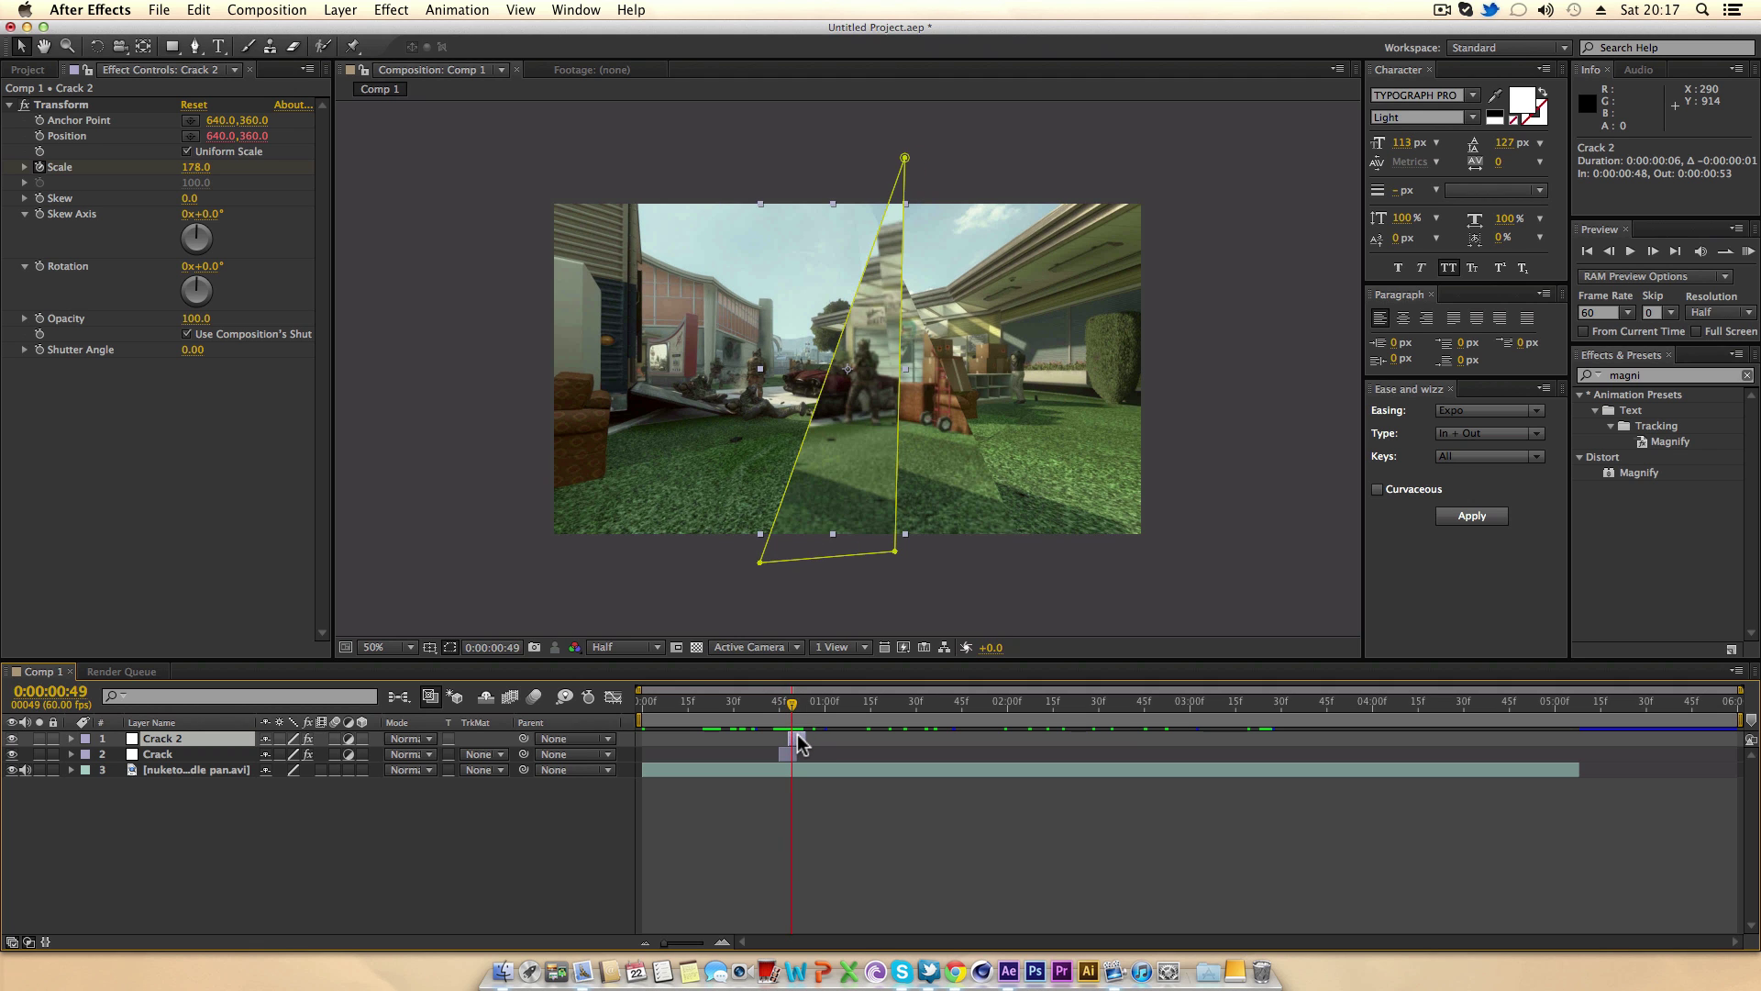
# Reshape Crack 2's triangle mask at frame 48, pulling its points up and left.
pyautogui.press('u')
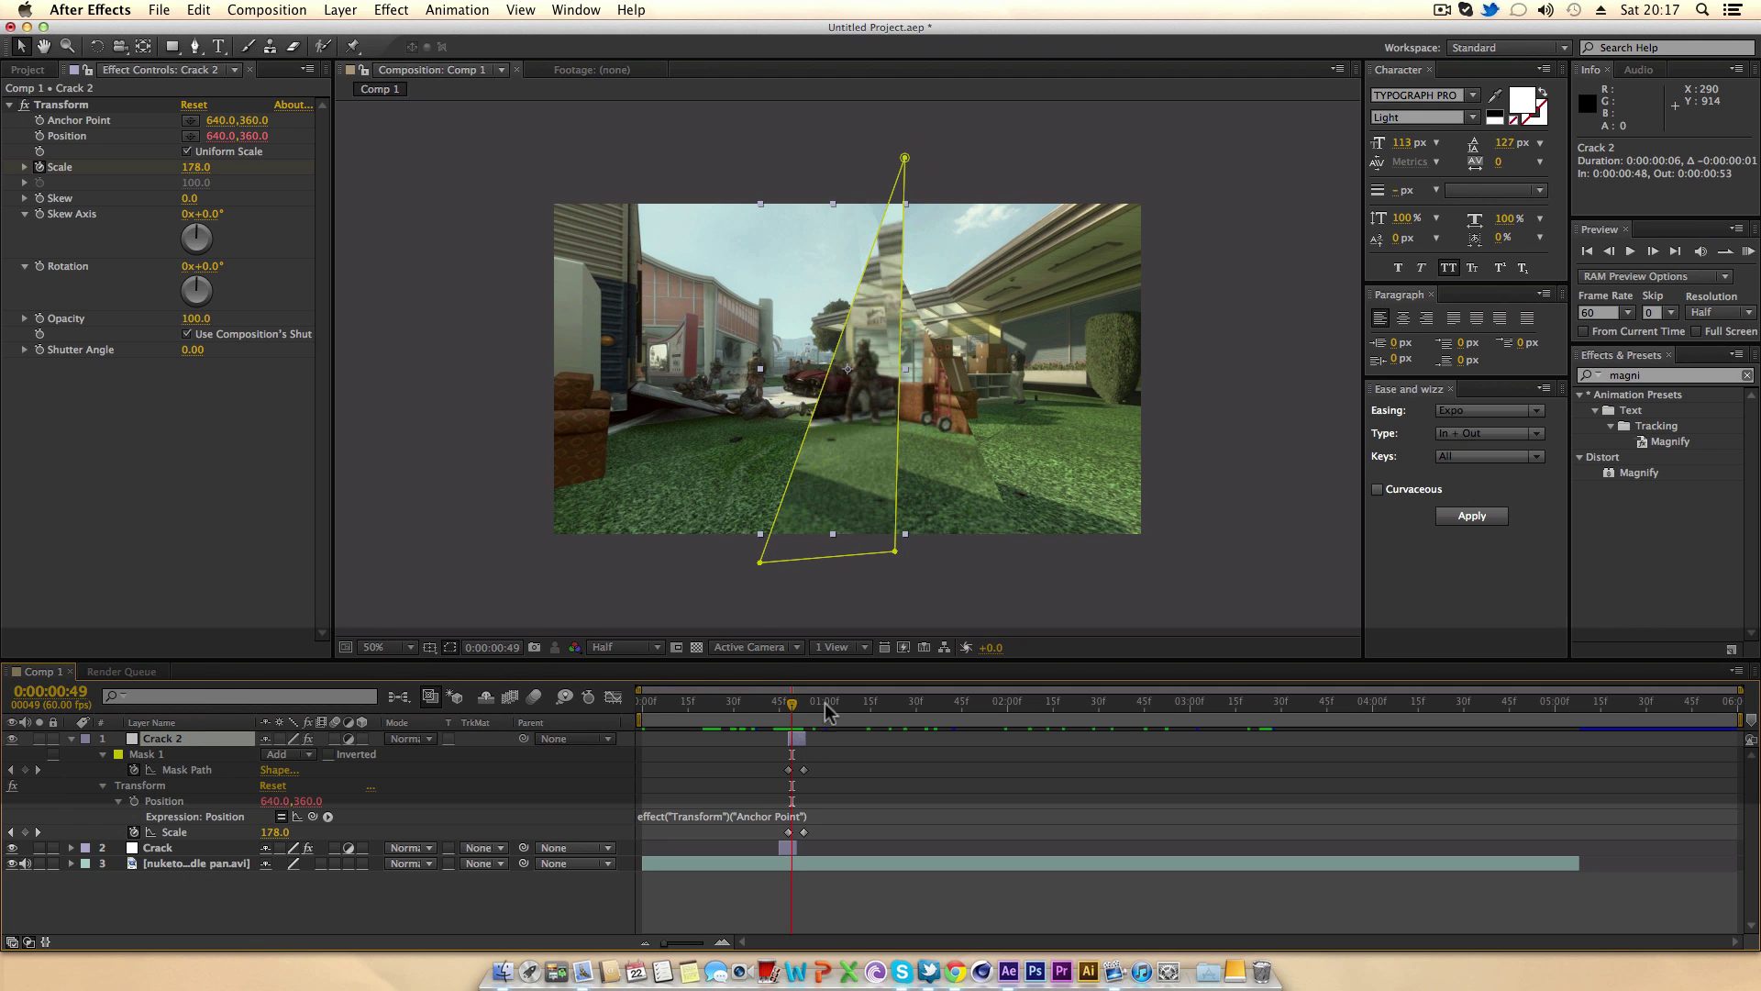
pyautogui.moveTo(796, 704); pyautogui.dragTo(788, 703)
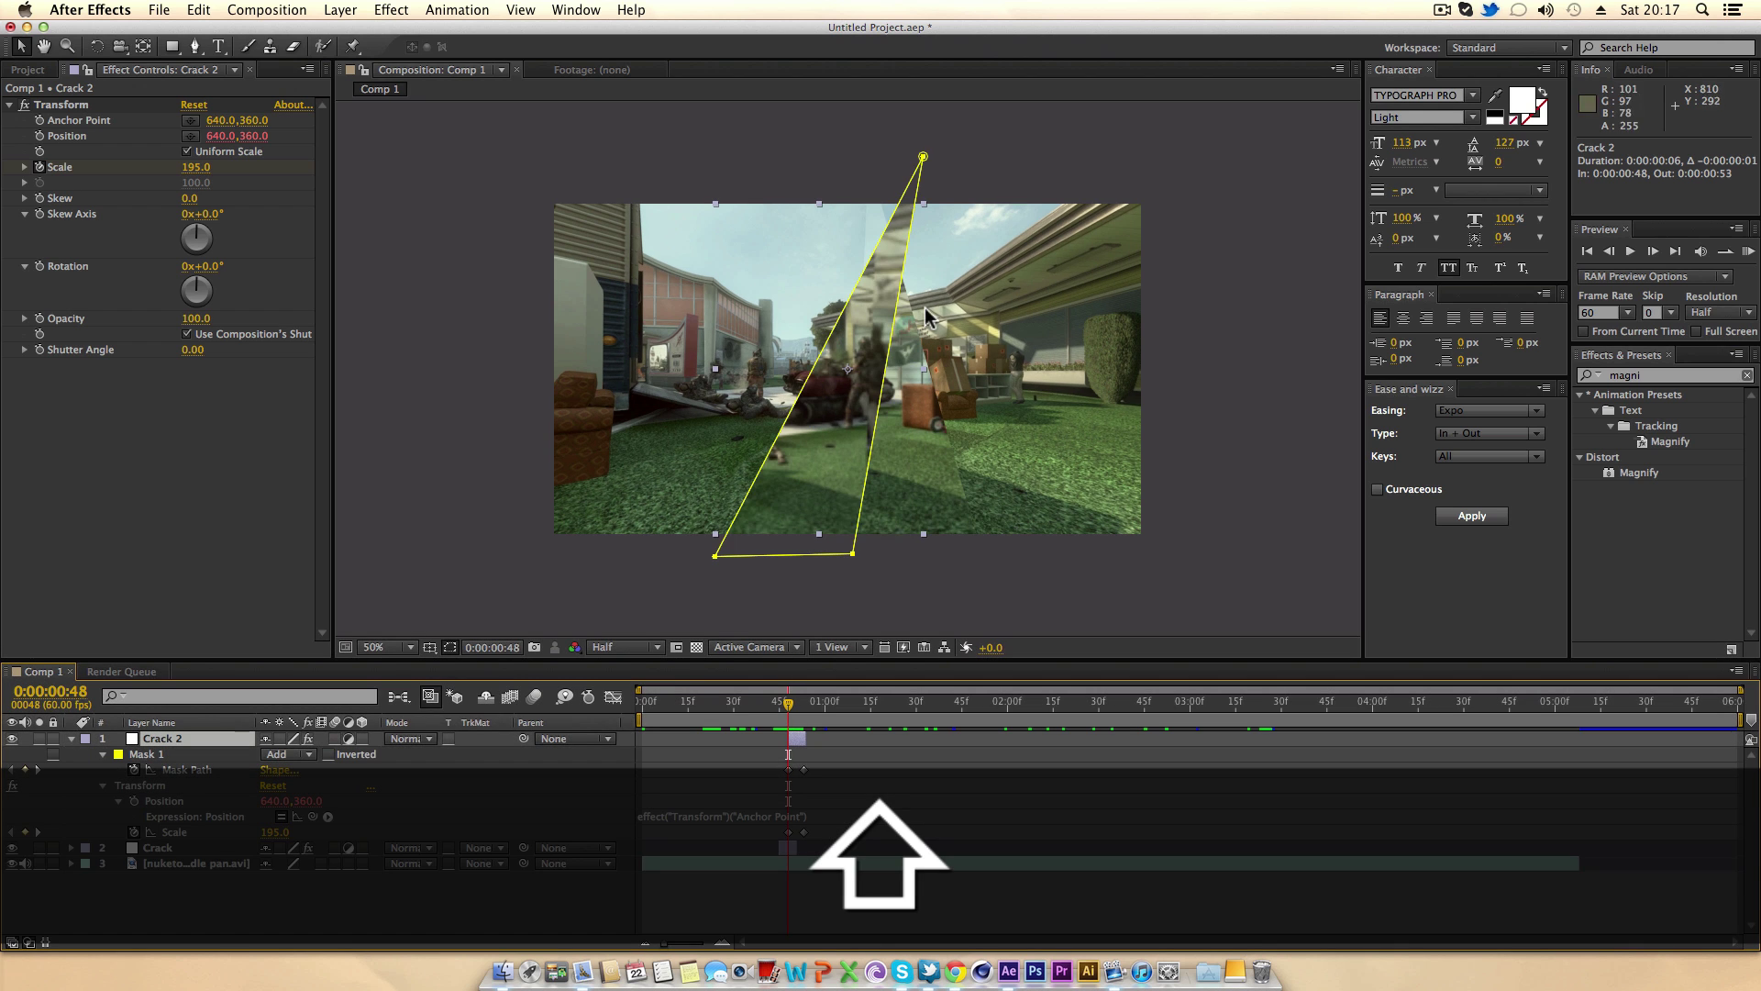
pyautogui.moveTo(924, 158); pyautogui.dragTo(618, 142)
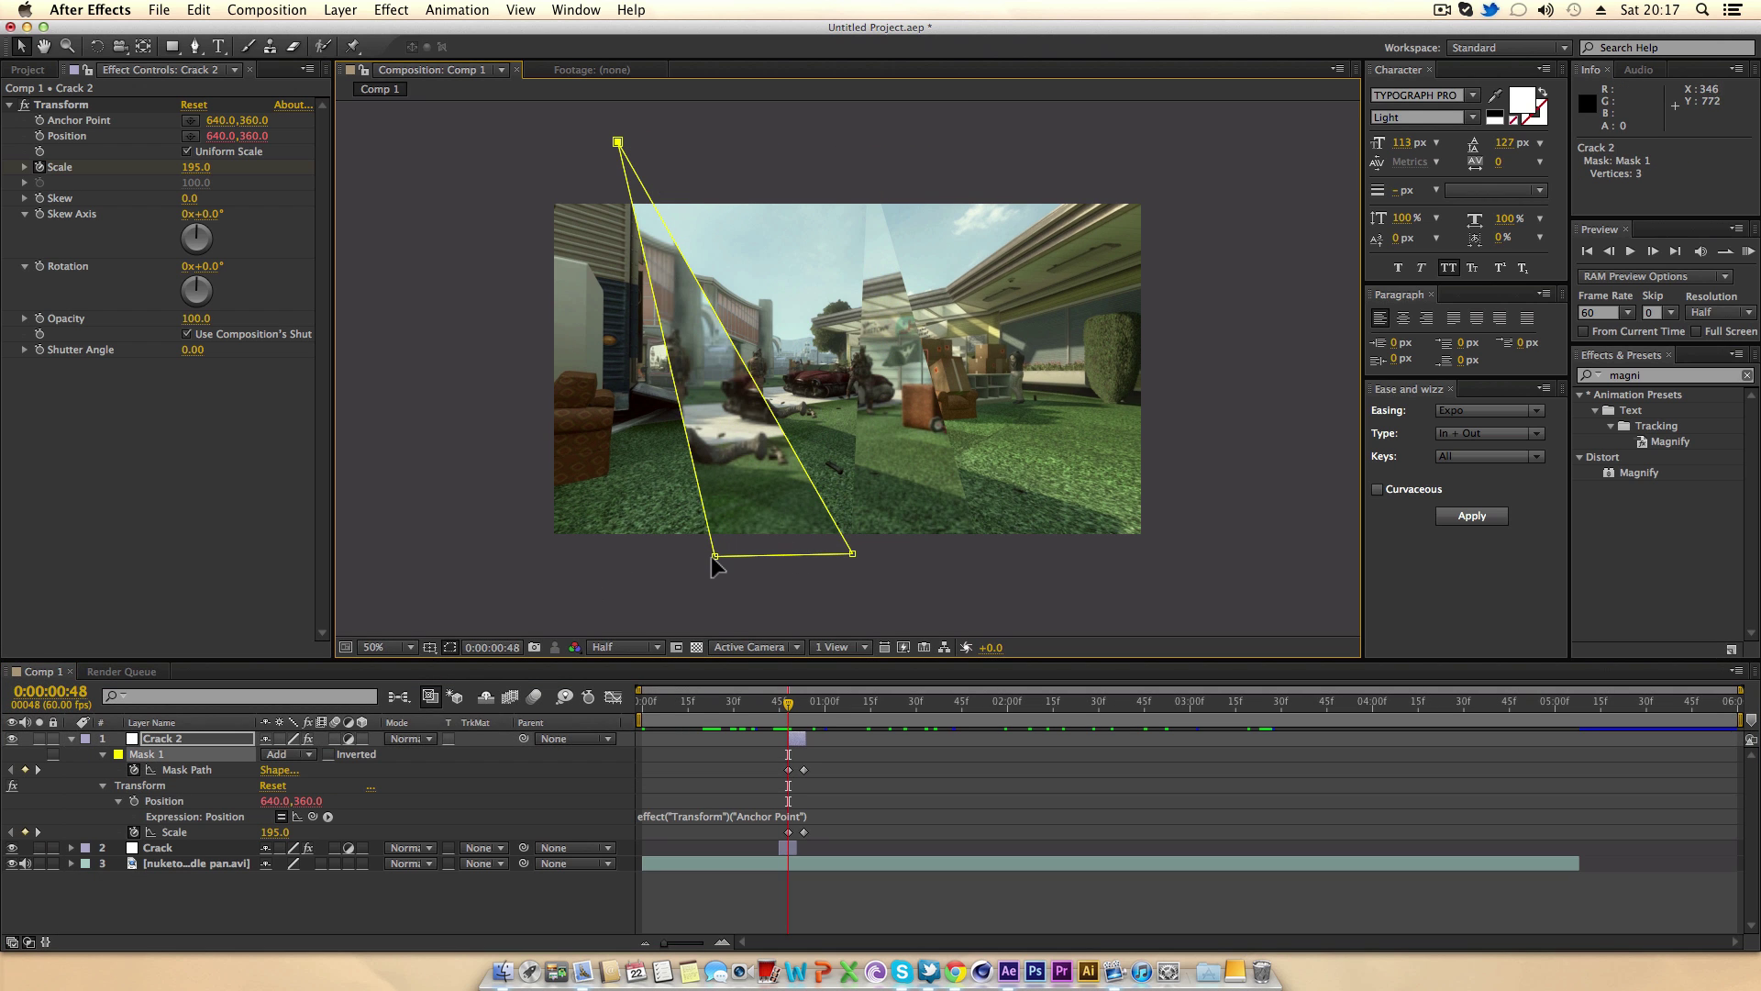
pyautogui.moveTo(714, 555); pyautogui.dragTo(701, 555)
pyautogui.moveTo(618, 143); pyautogui.dragTo(1204, 305)
pyautogui.moveTo(702, 556); pyautogui.dragTo(504, 347)
pyautogui.moveTo(852, 554); pyautogui.dragTo(519, 443)
# At frame 53, stretch the mask from the top-right corner out past the left edge.
pyautogui.moveTo(791, 702); pyautogui.dragTo(804, 701)
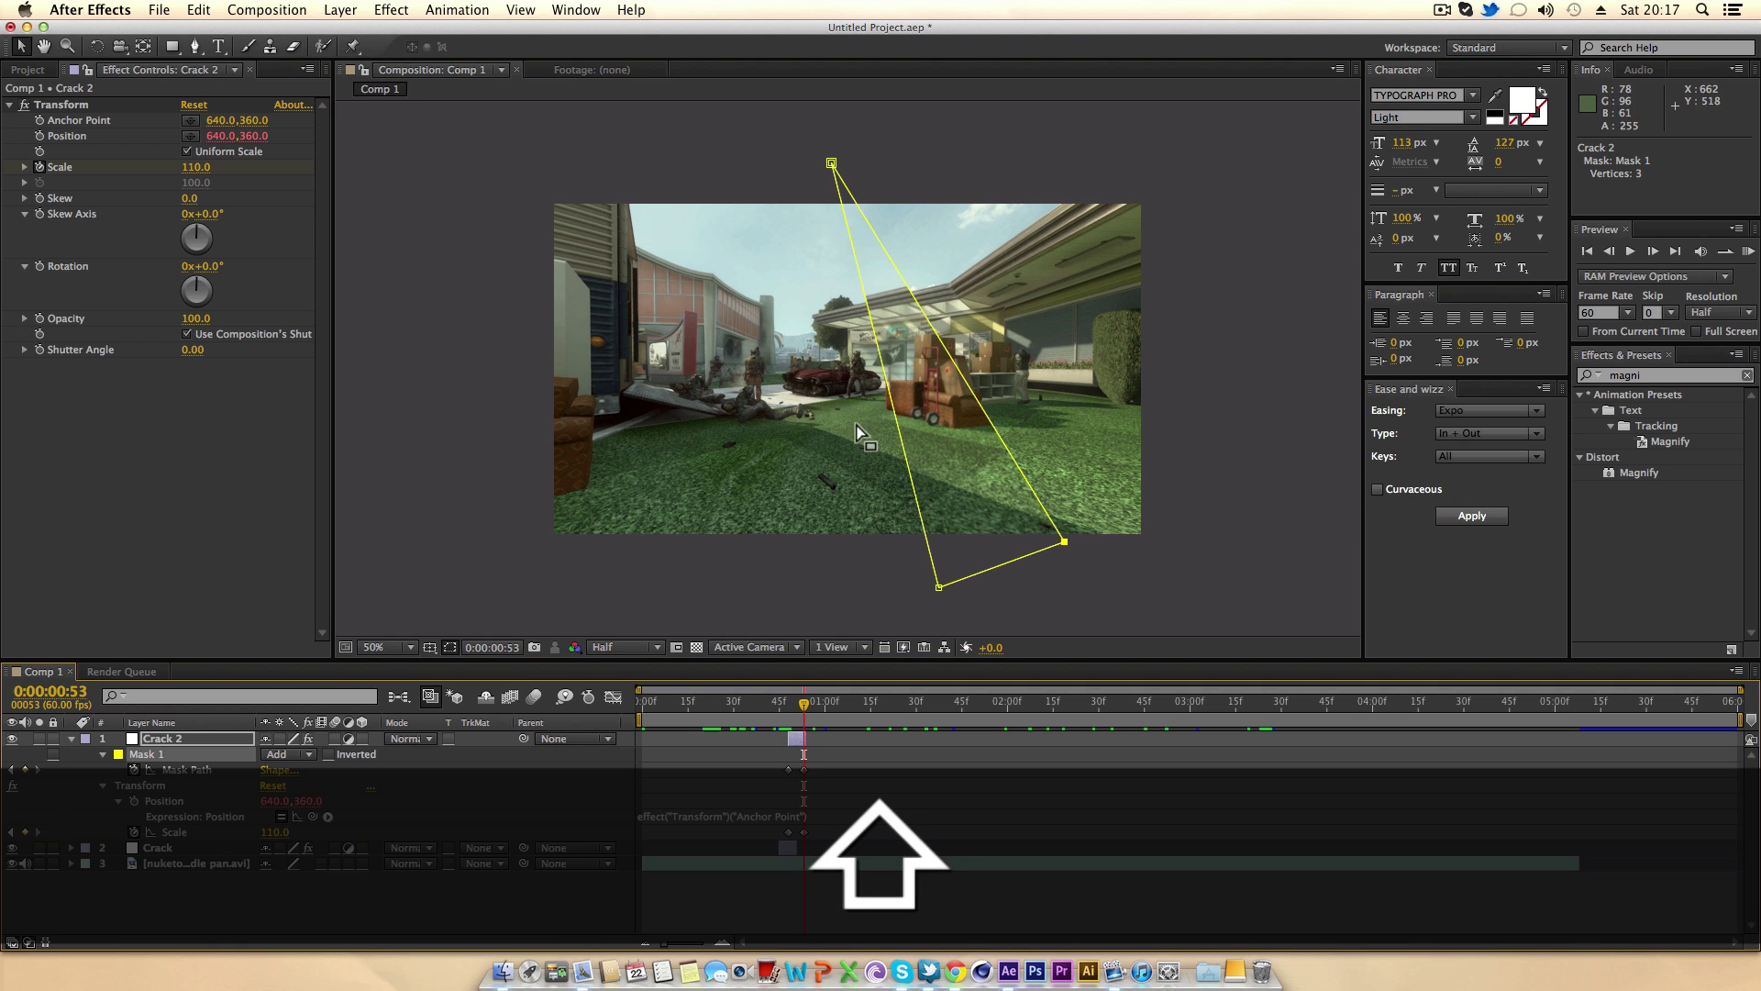
pyautogui.moveTo(831, 166); pyautogui.dragTo(1170, 201)
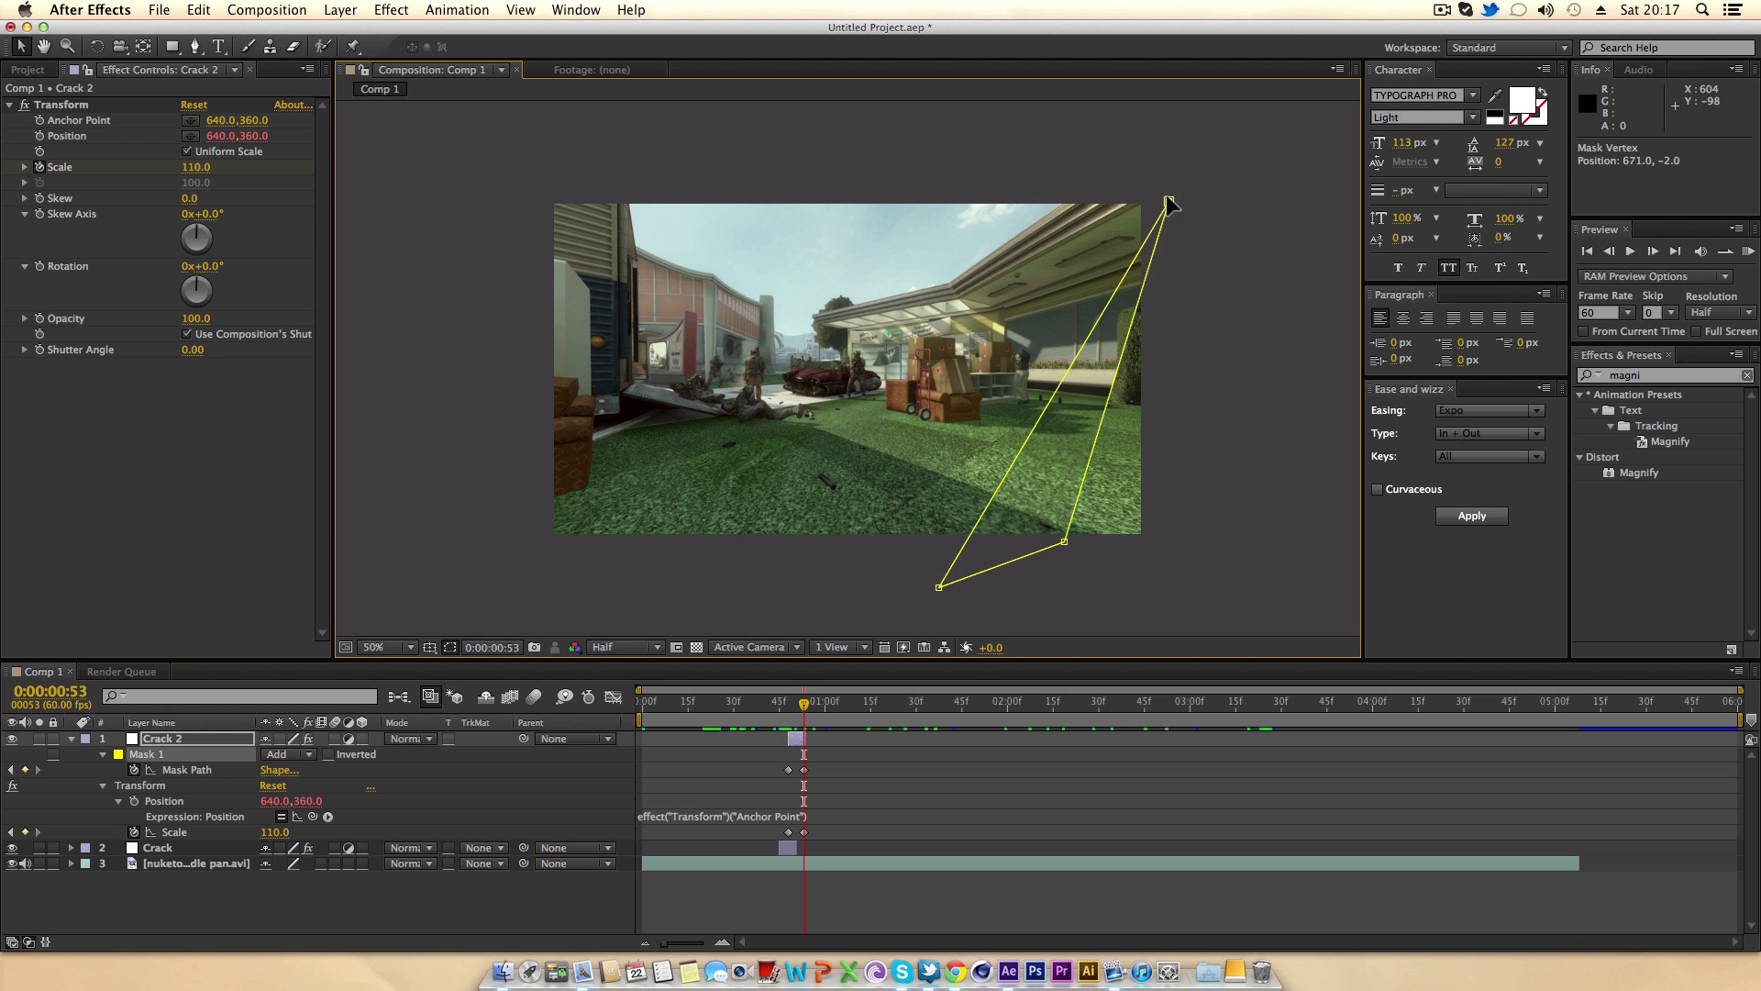
pyautogui.moveTo(941, 588); pyautogui.dragTo(491, 516)
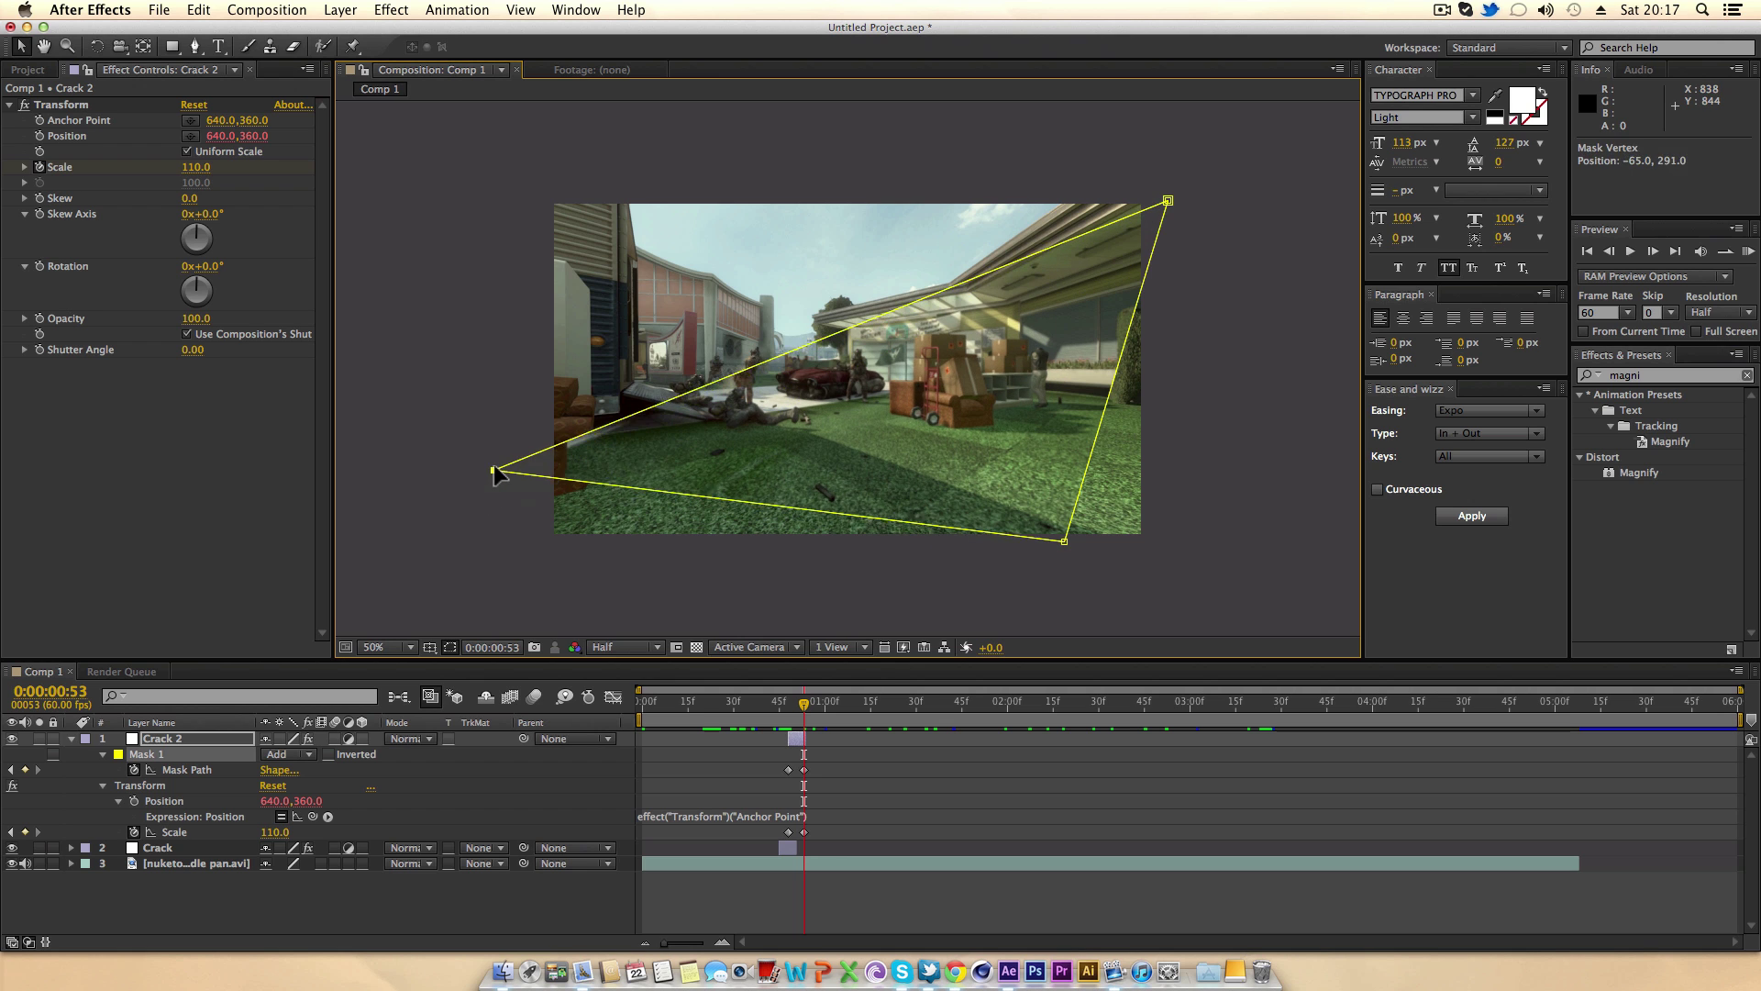
pyautogui.moveTo(494, 471); pyautogui.dragTo(497, 438)
pyautogui.moveTo(1064, 542); pyautogui.dragTo(583, 590)
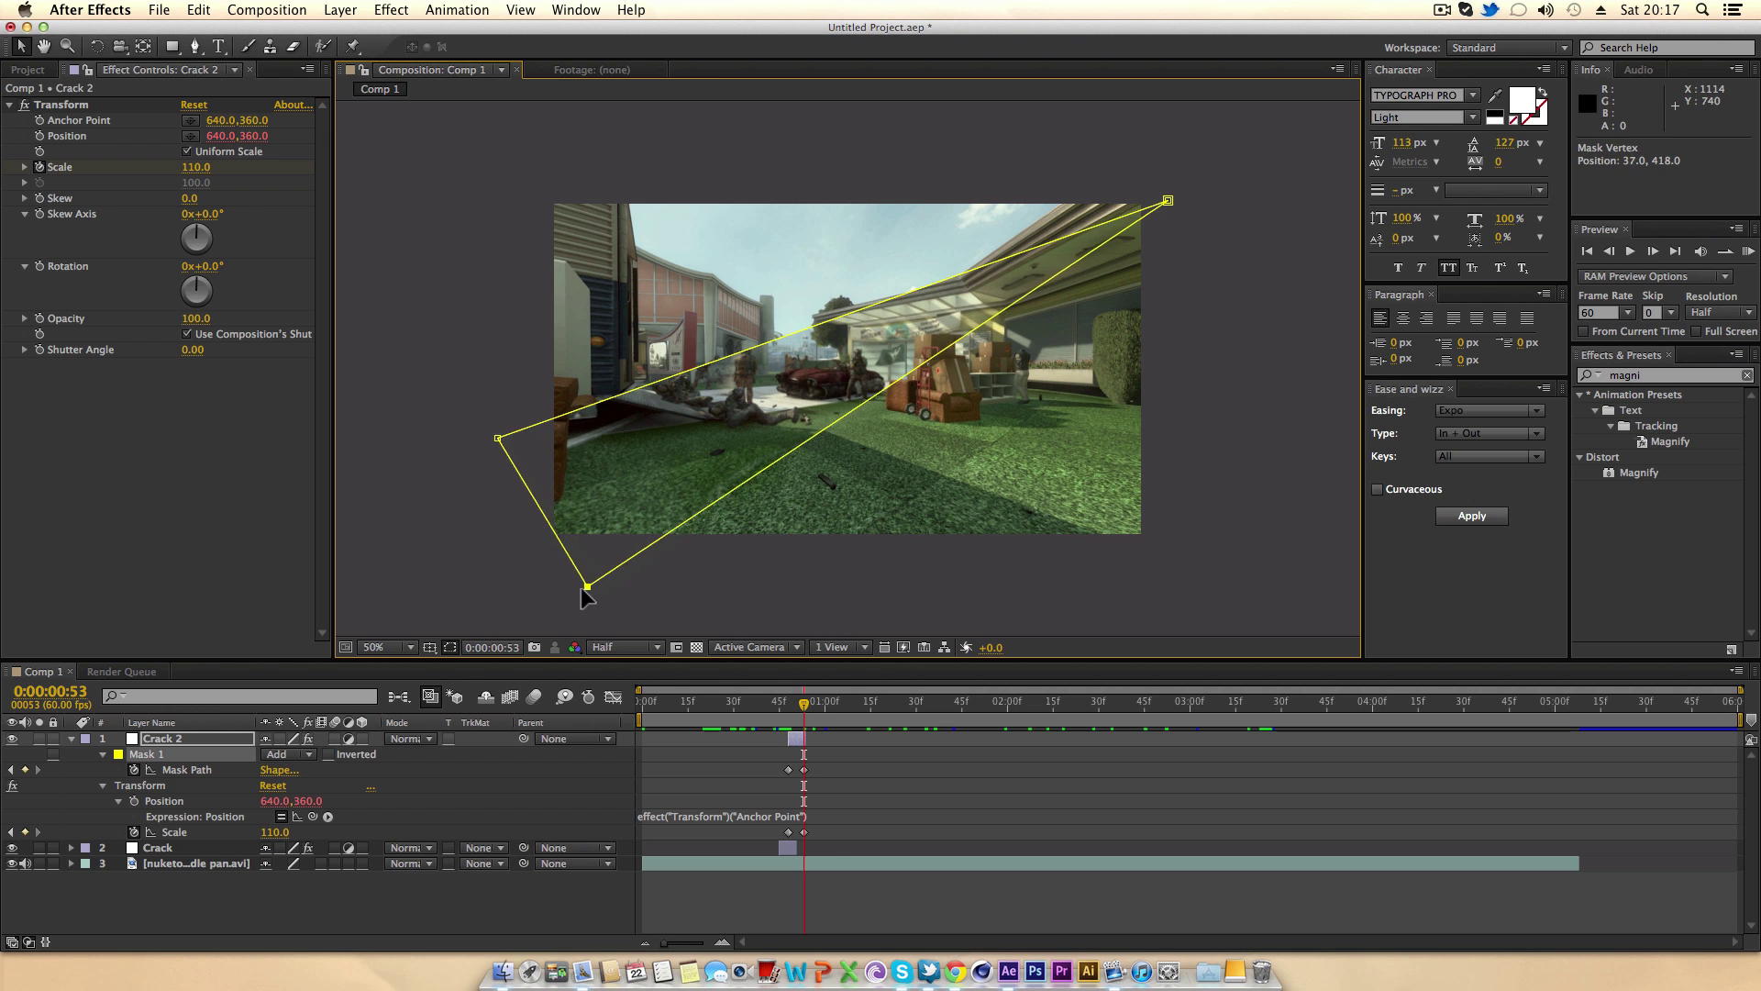
pyautogui.click(939, 748)
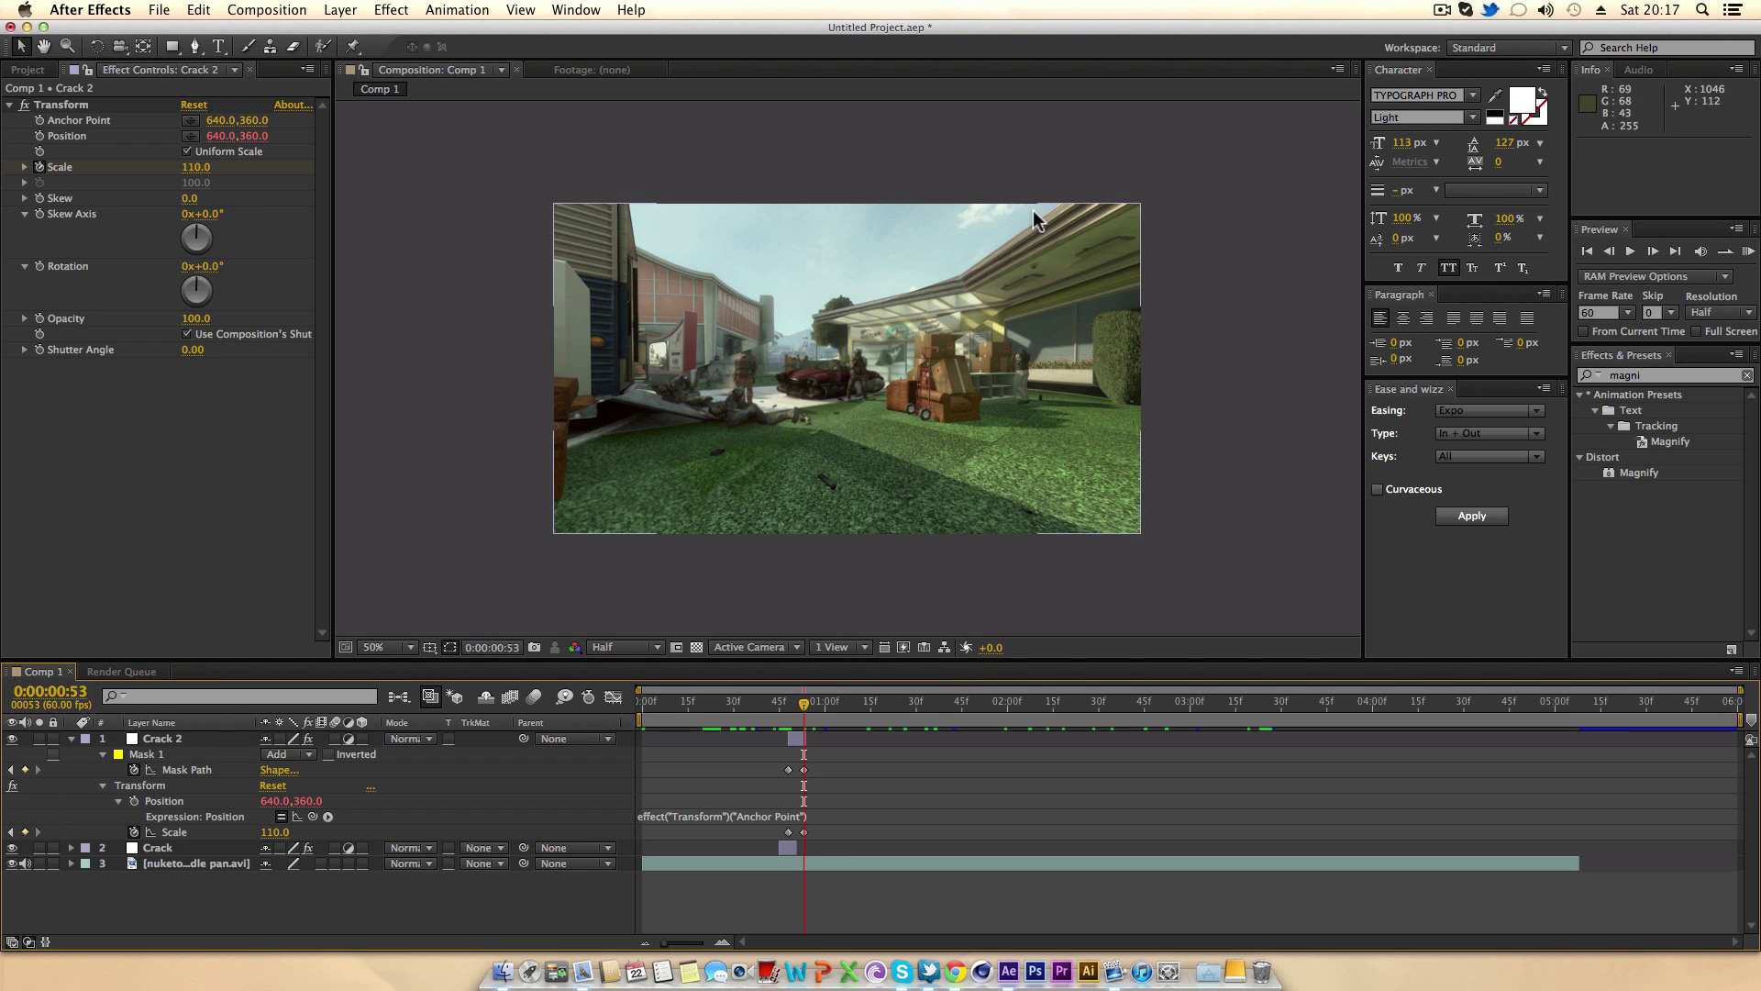
pyautogui.click(796, 739)
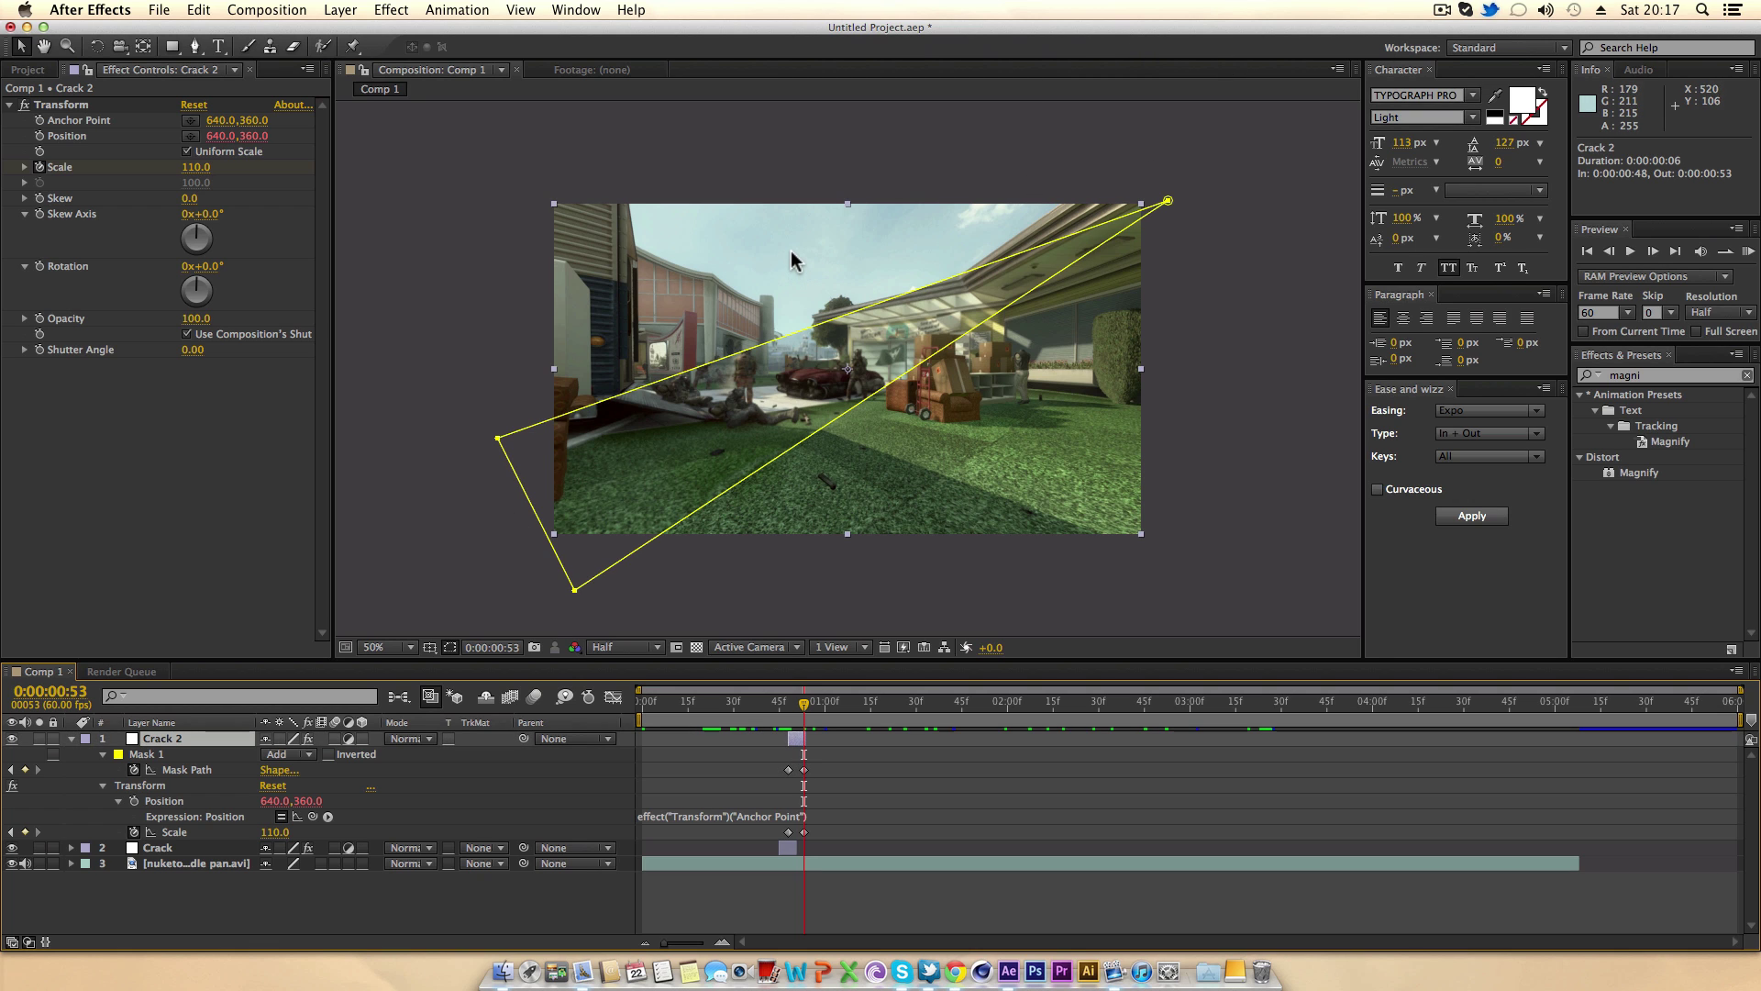
# Delete Crack 2's triangle mask and draw a star-shaped mask instead.
pyautogui.click(173, 46)
pyautogui.moveTo(172, 46); pyautogui.dragTo(240, 137)
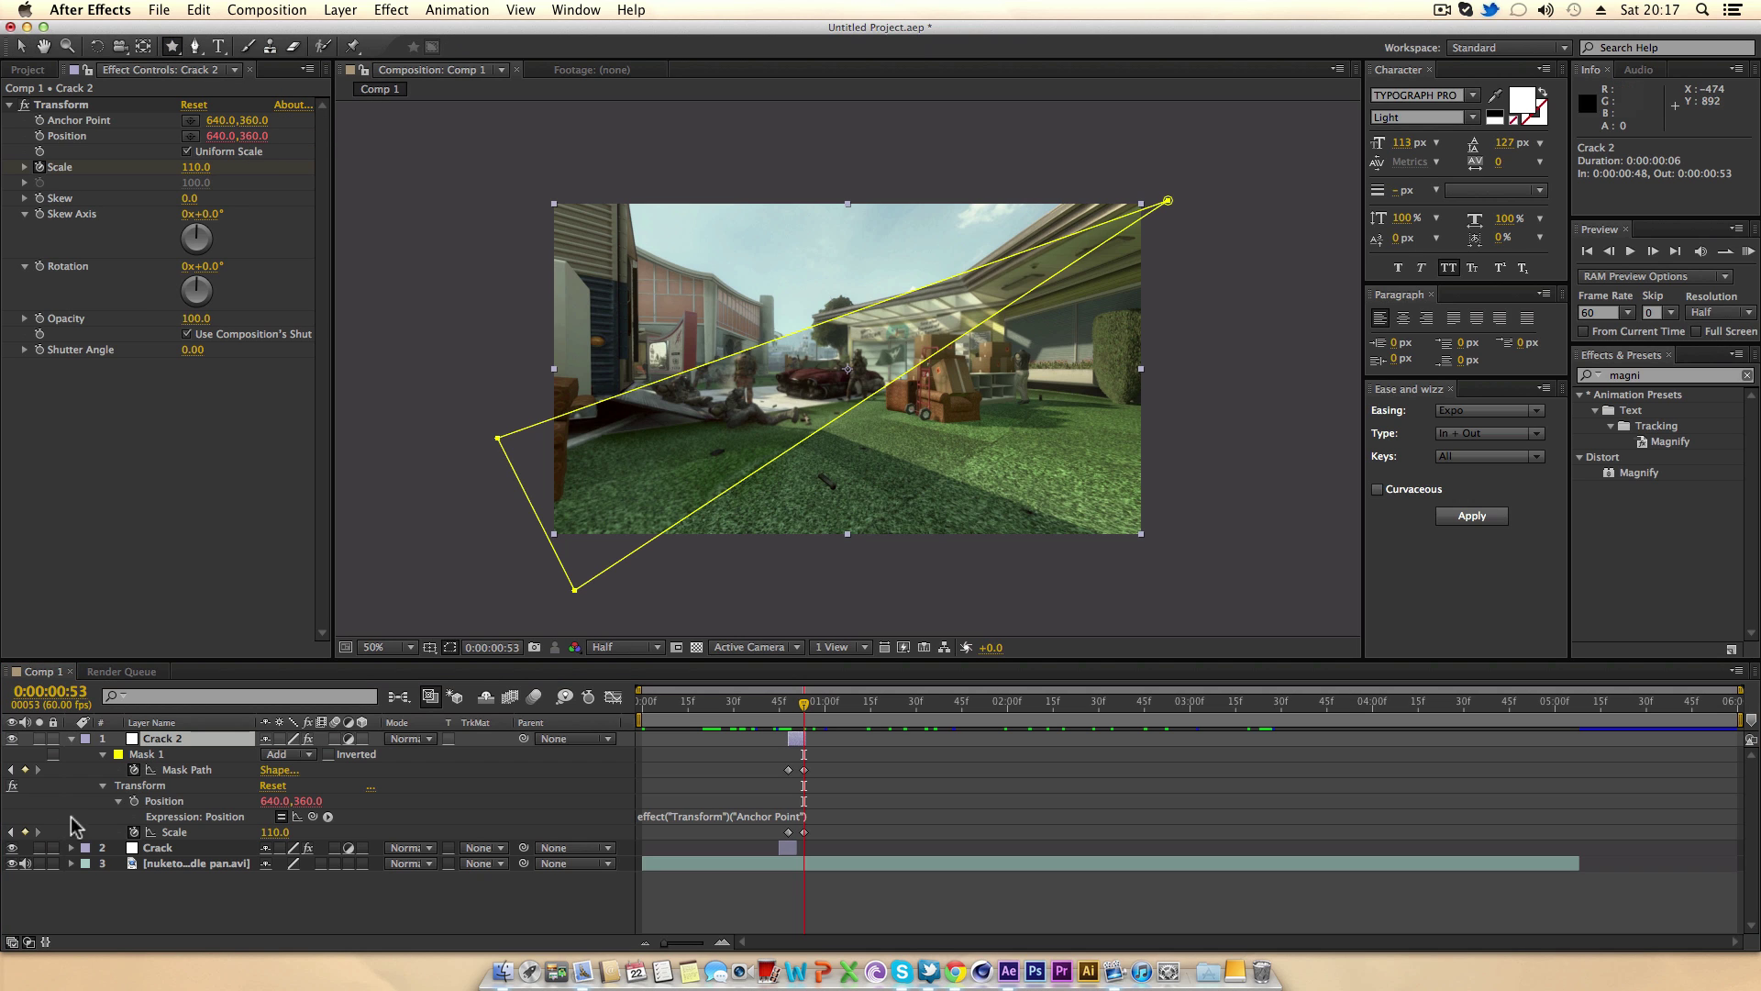
pyautogui.click(157, 755)
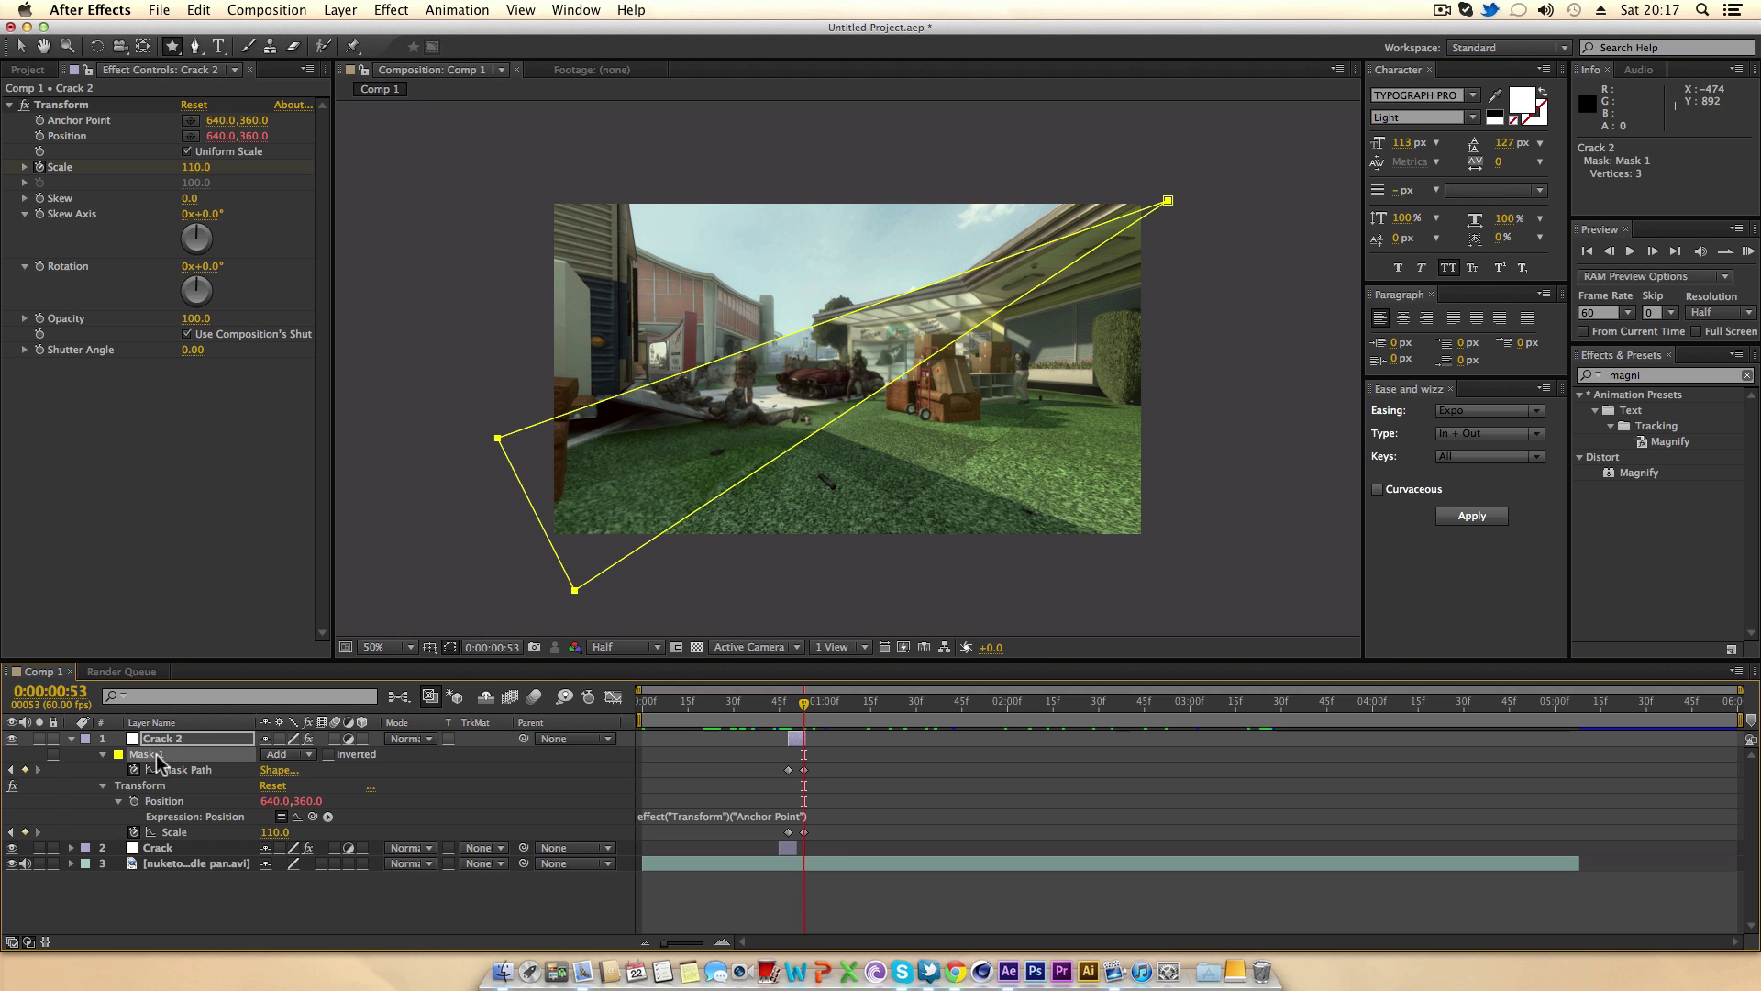
pyautogui.press('Delete')
pyautogui.moveTo(707, 192); pyautogui.dragTo(871, 372)
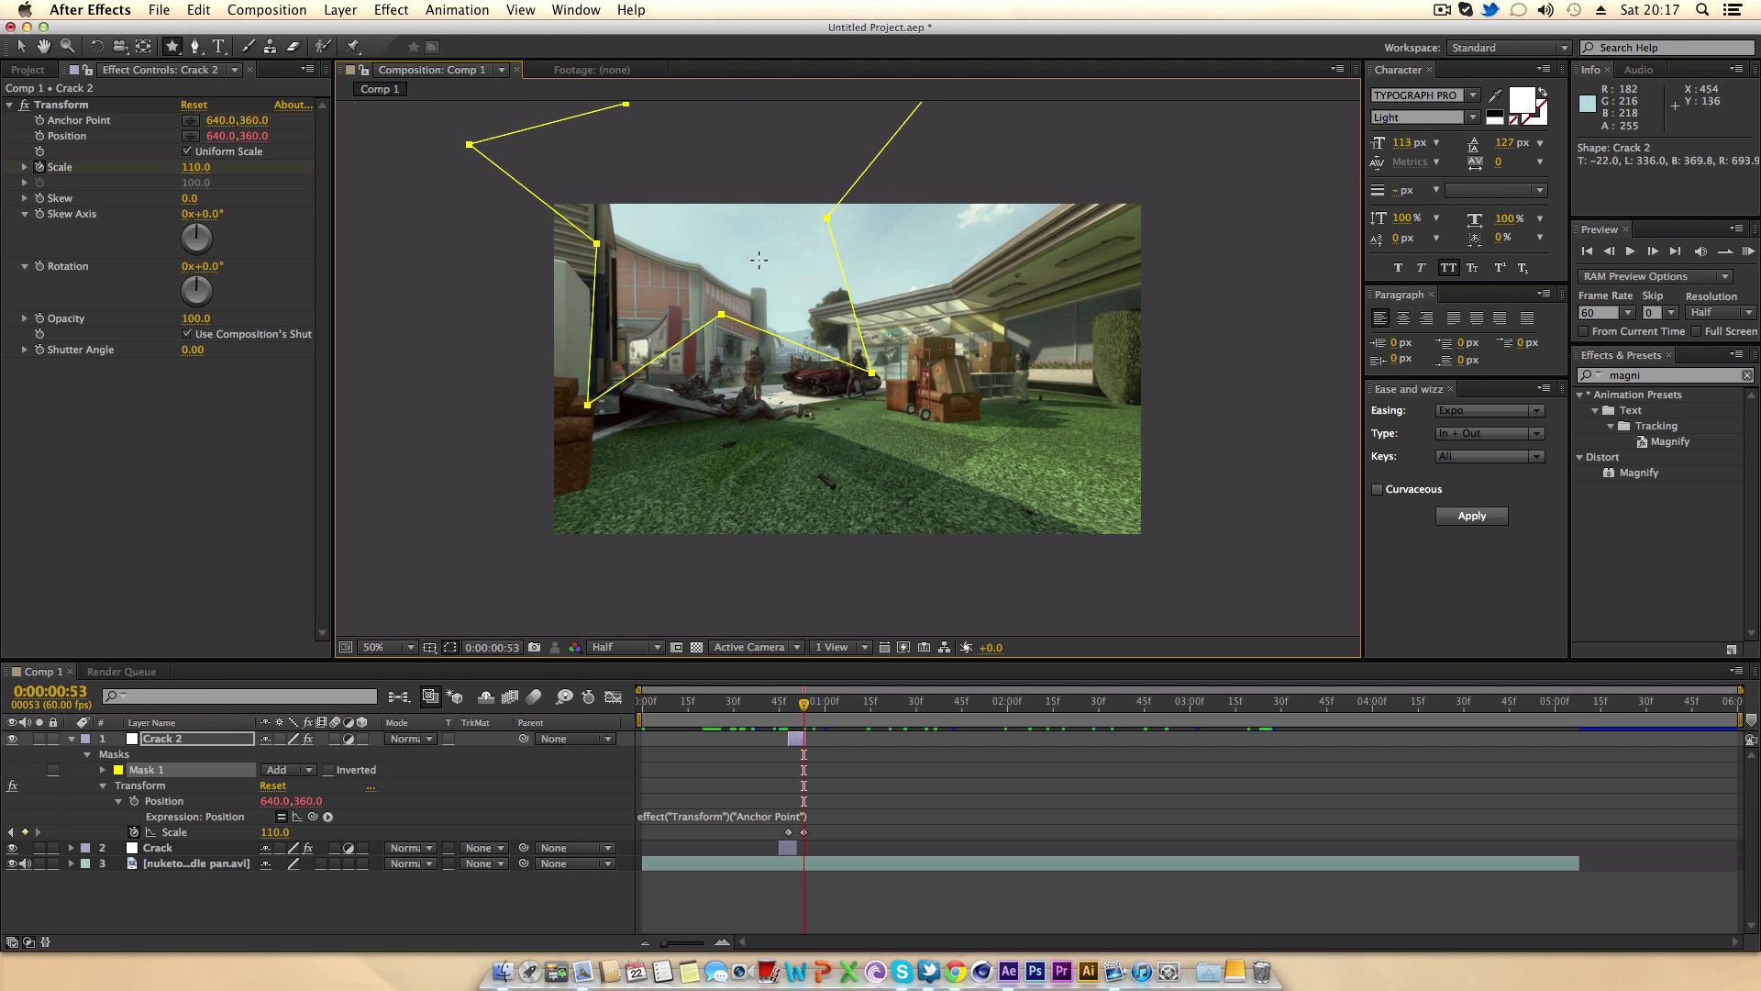
# Move the star mask down and right over the middle of the footage.
pyautogui.press('v')
pyautogui.moveTo(681, 344); pyautogui.dragTo(797, 461)
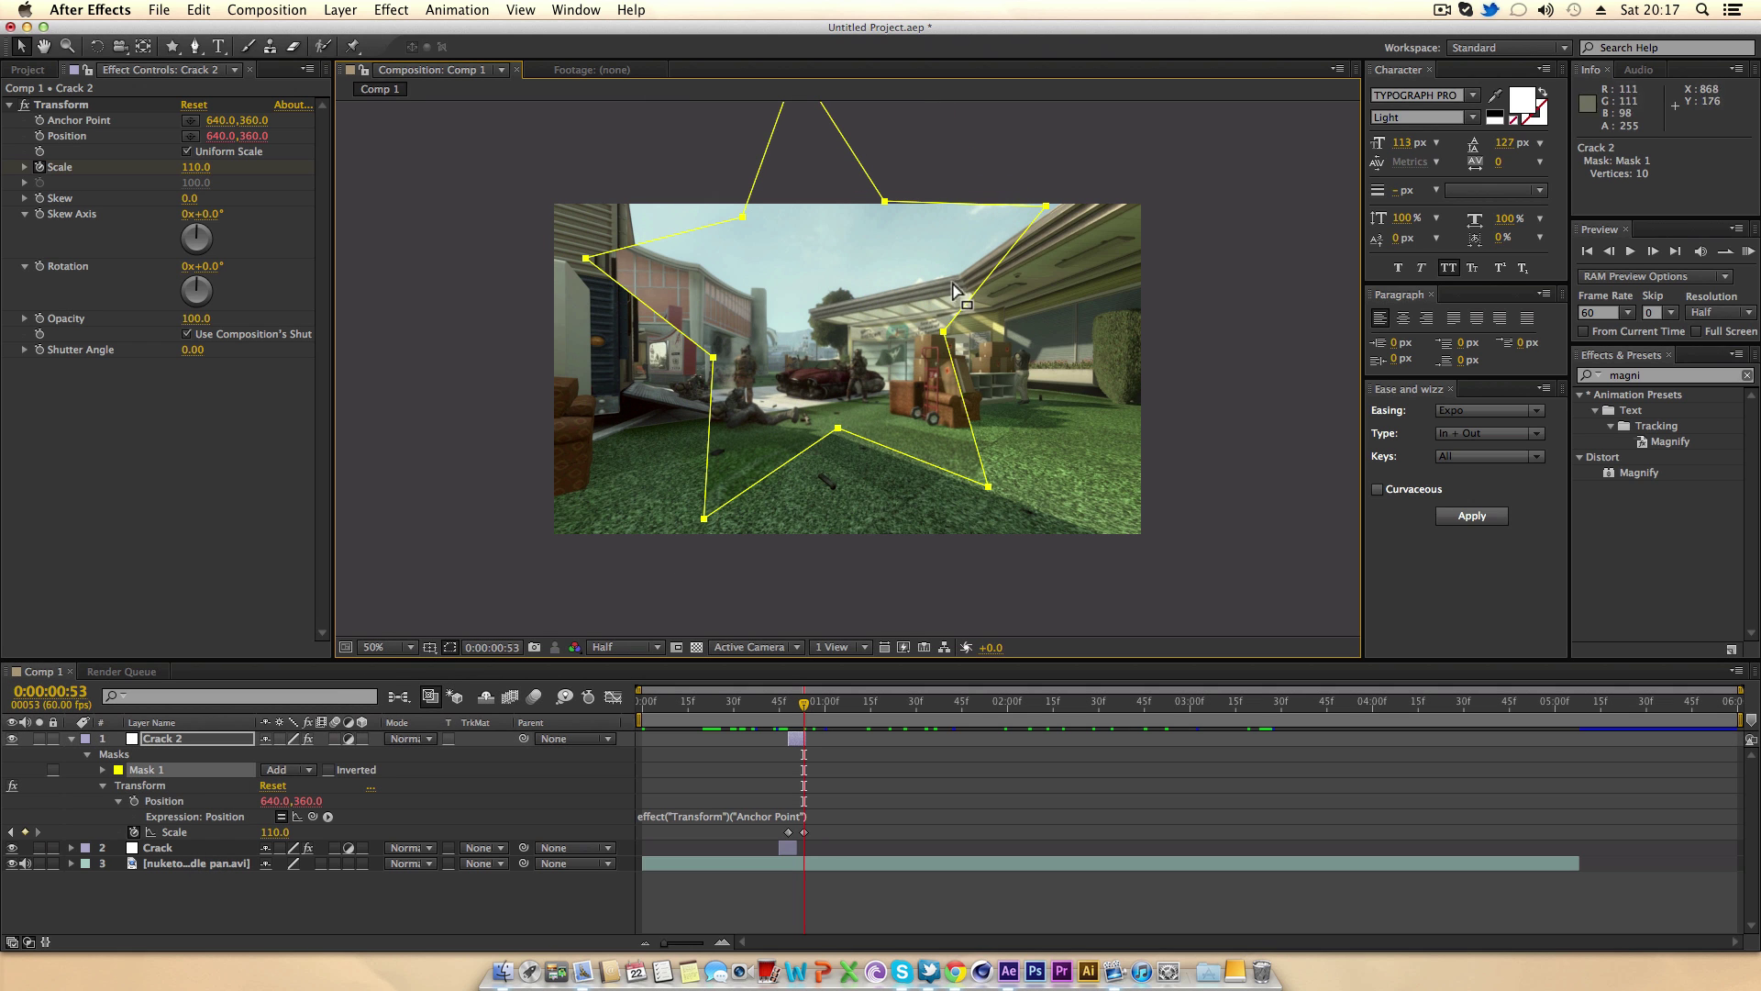
pyautogui.moveTo(1018, 243); pyautogui.dragTo(1012, 319)
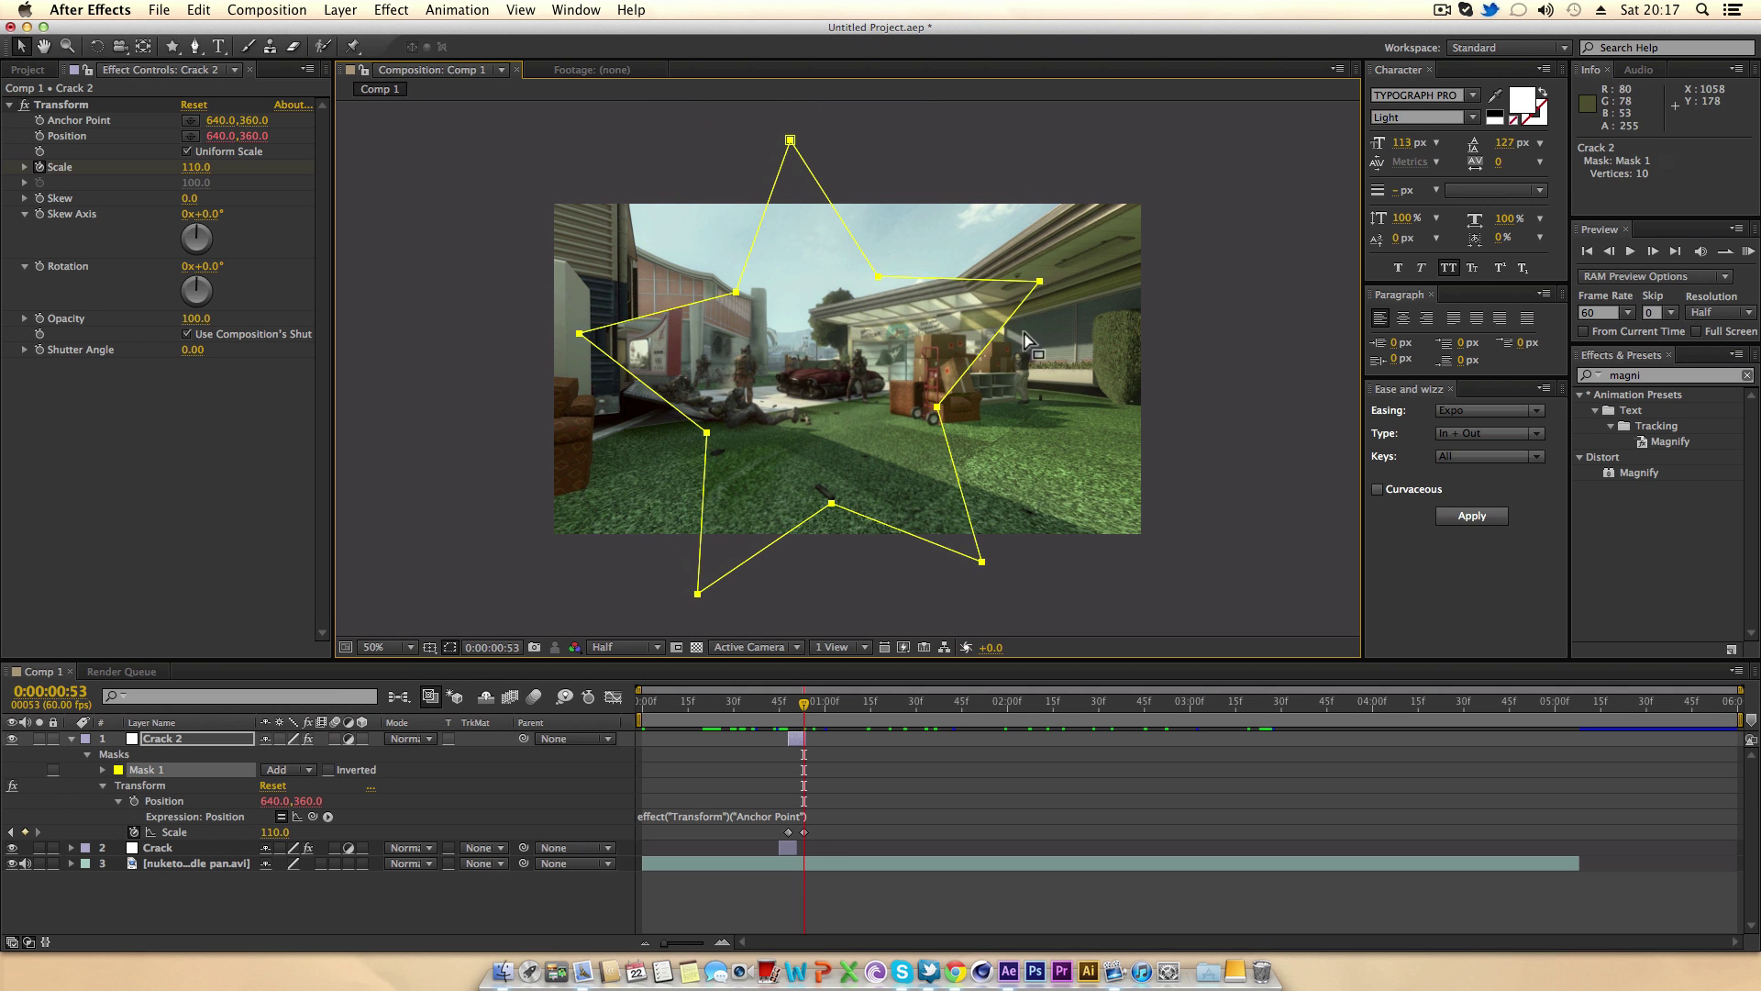
pyautogui.click(890, 583)
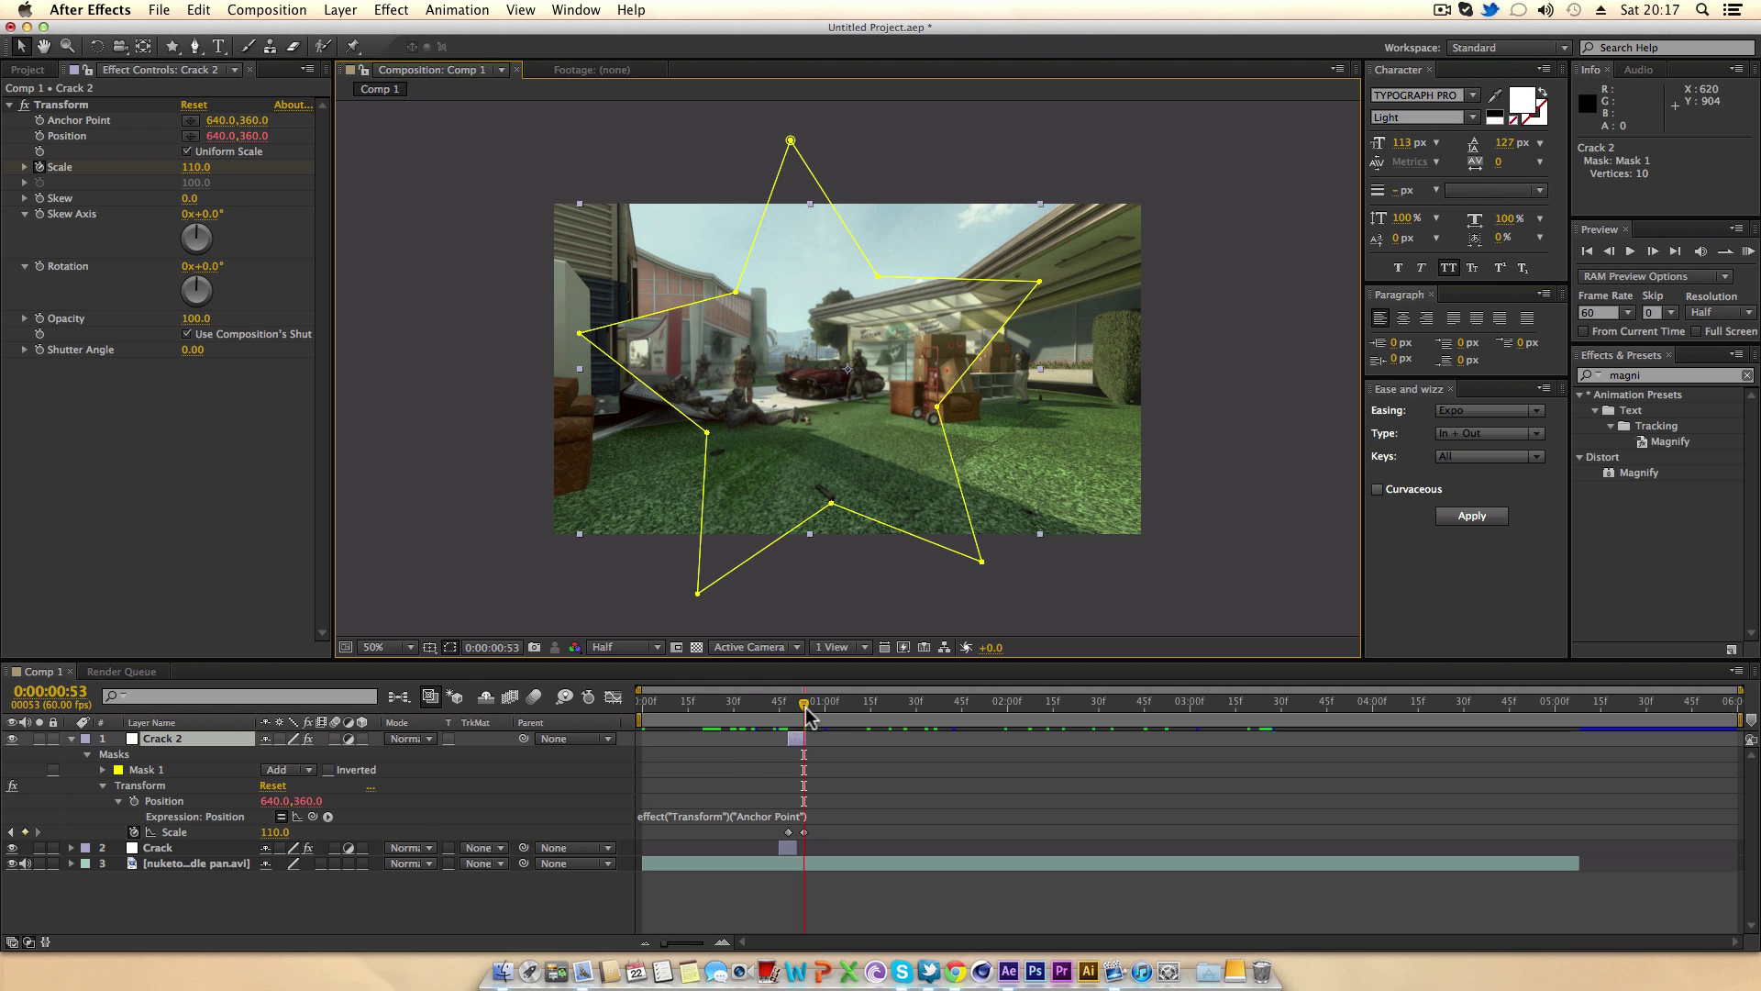
pyautogui.moveTo(806, 711); pyautogui.dragTo(786, 707)
pyautogui.click(563, 617)
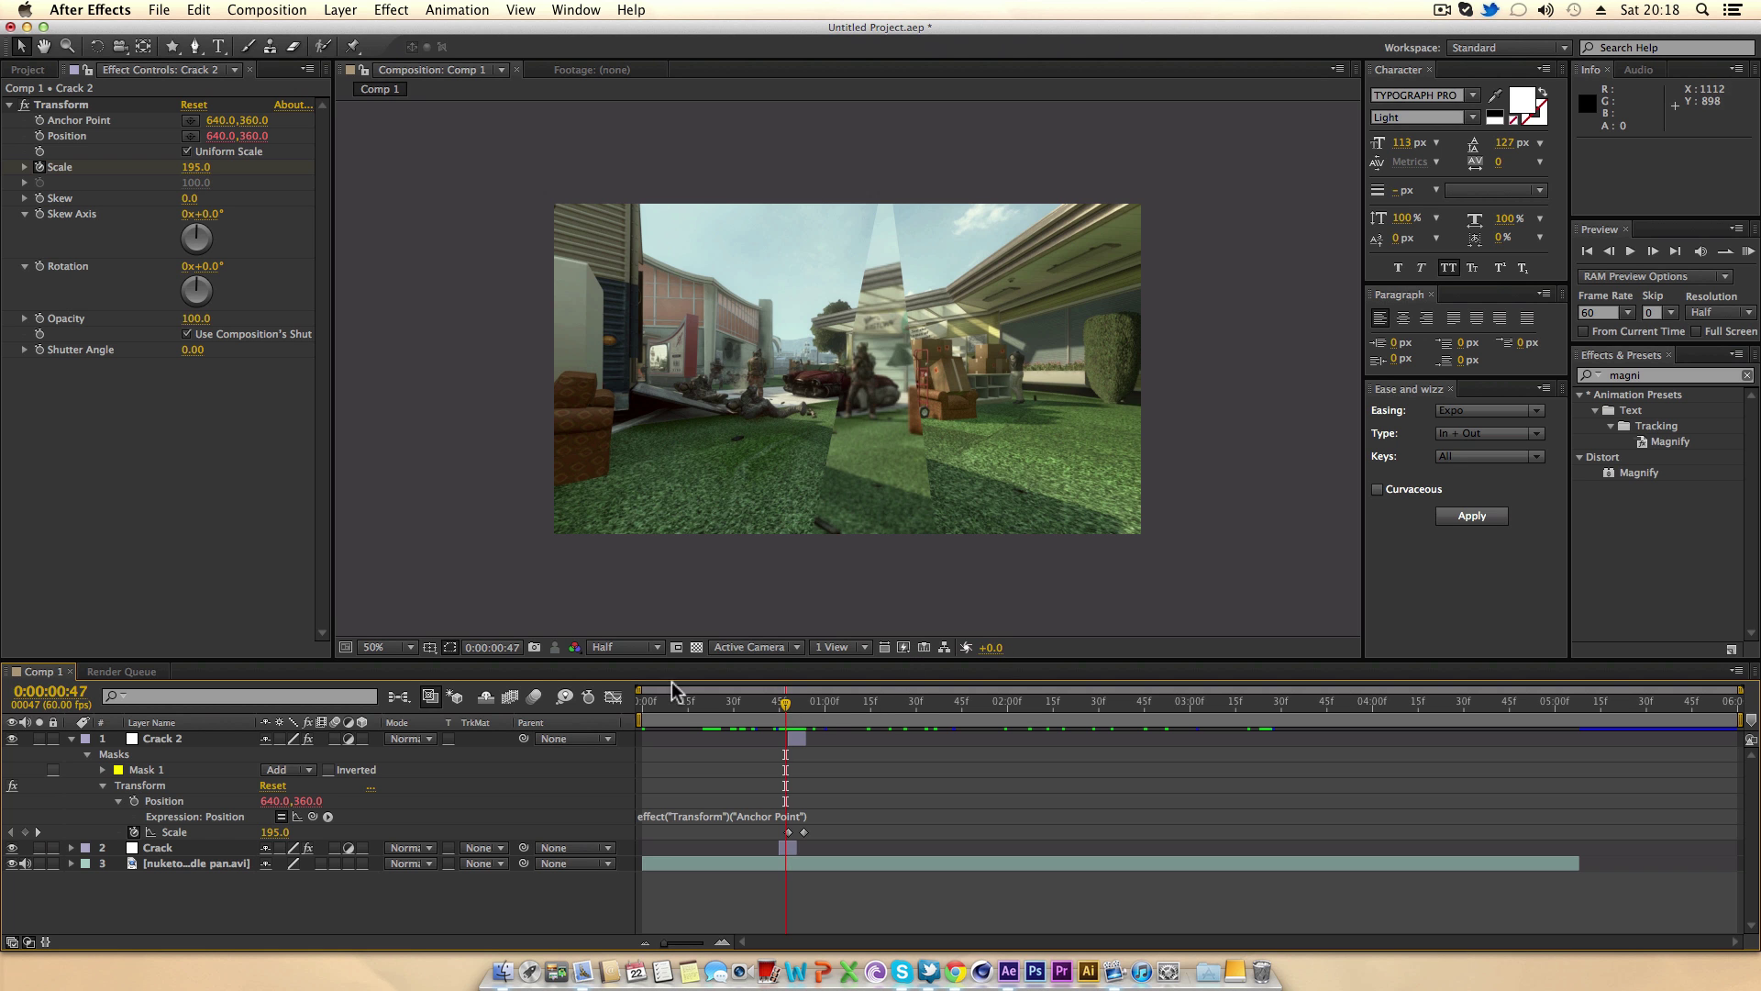
# End the work area at 0:00:01:14, RAM-preview the star crack, then switch to YouTube.
pyautogui.click(868, 703)
pyautogui.press('n')
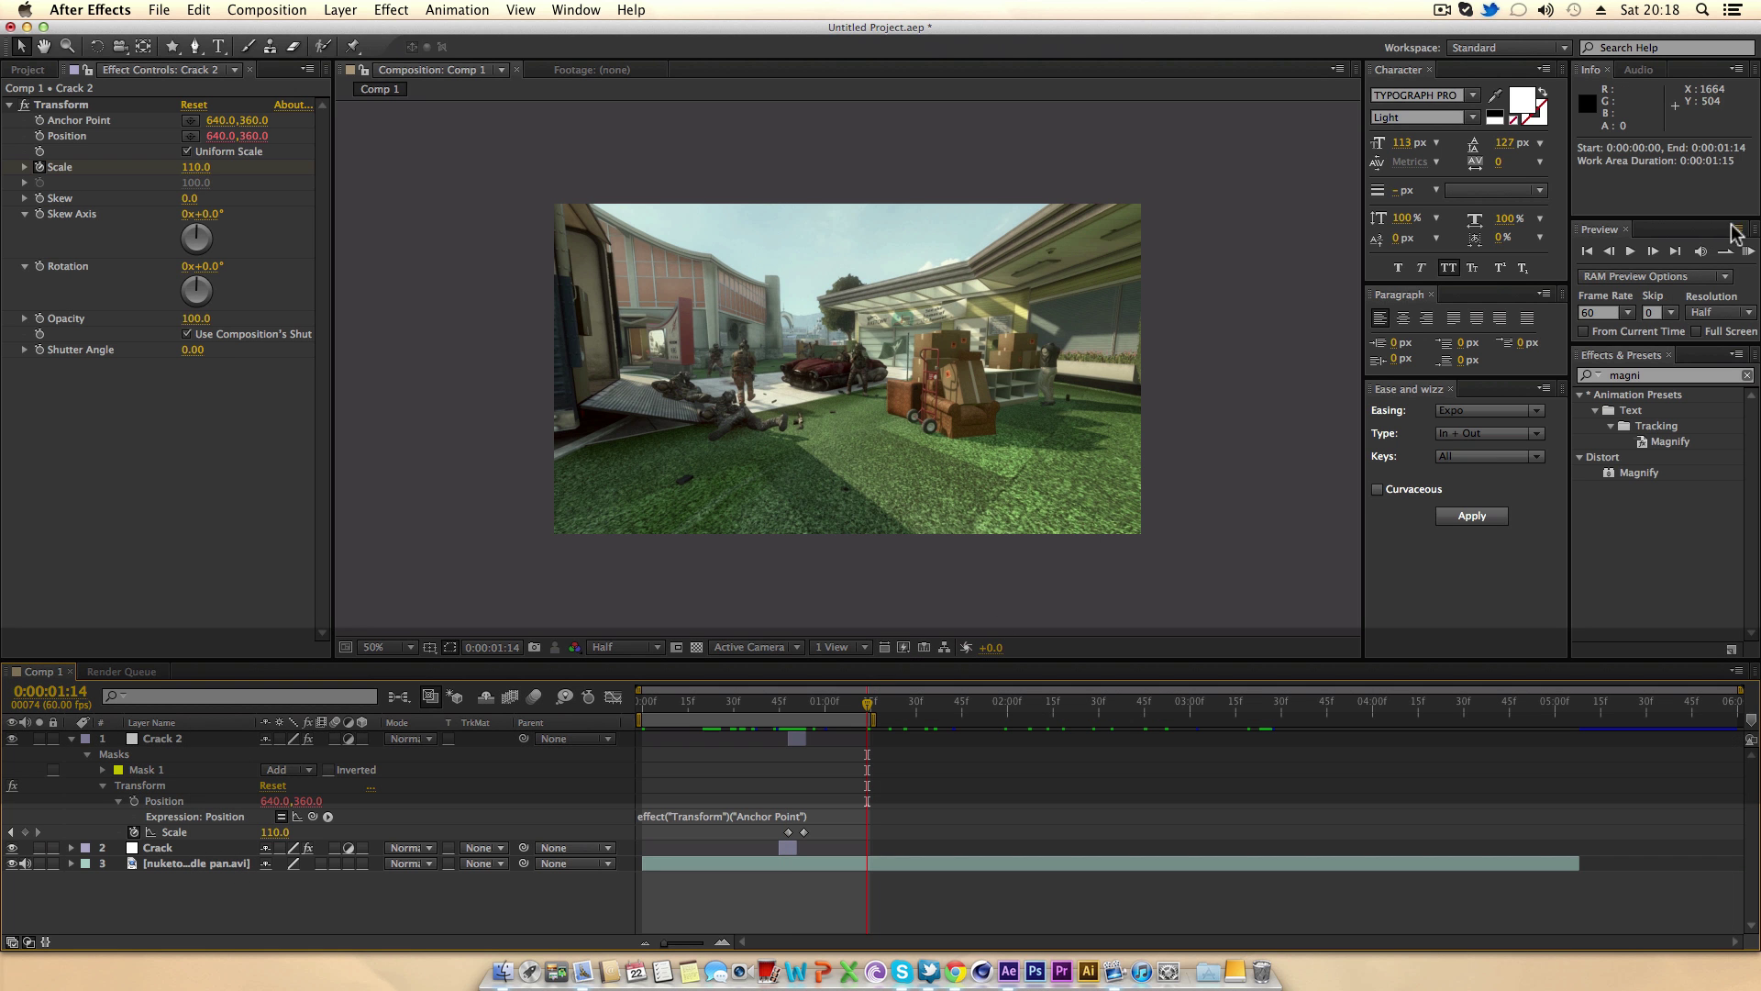
pyautogui.click(1748, 250)
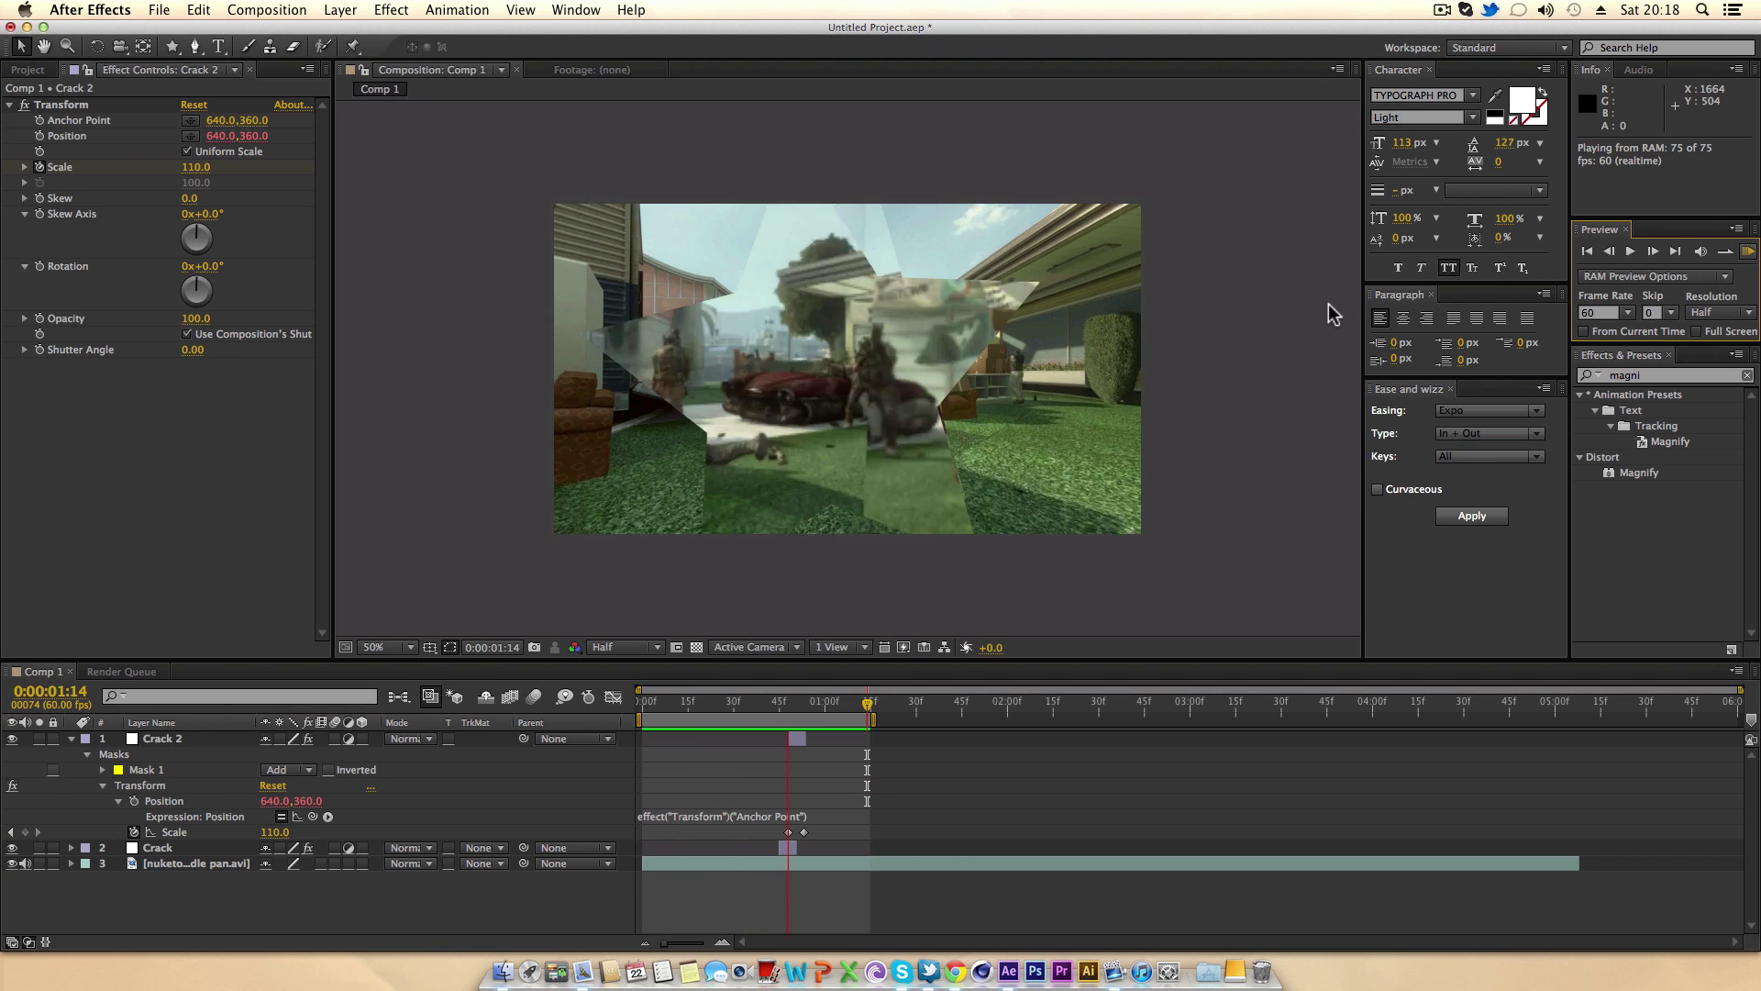
pyautogui.press('space')
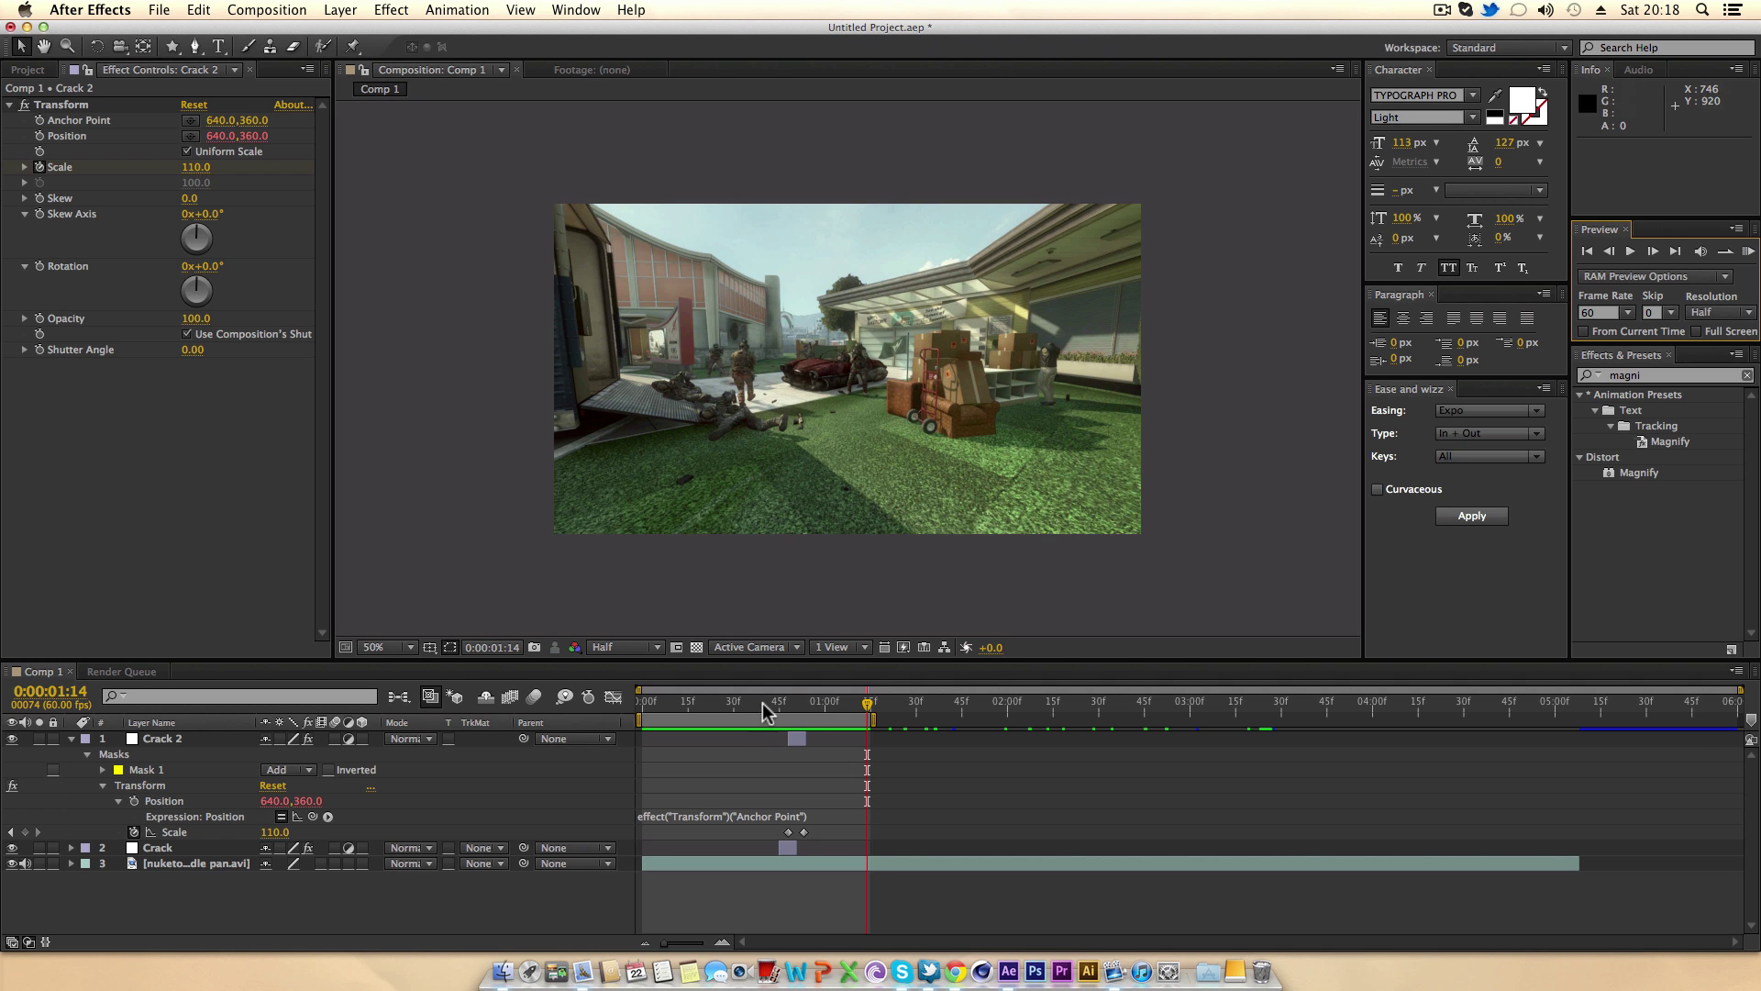
pyautogui.moveTo(769, 706); pyautogui.dragTo(801, 705)
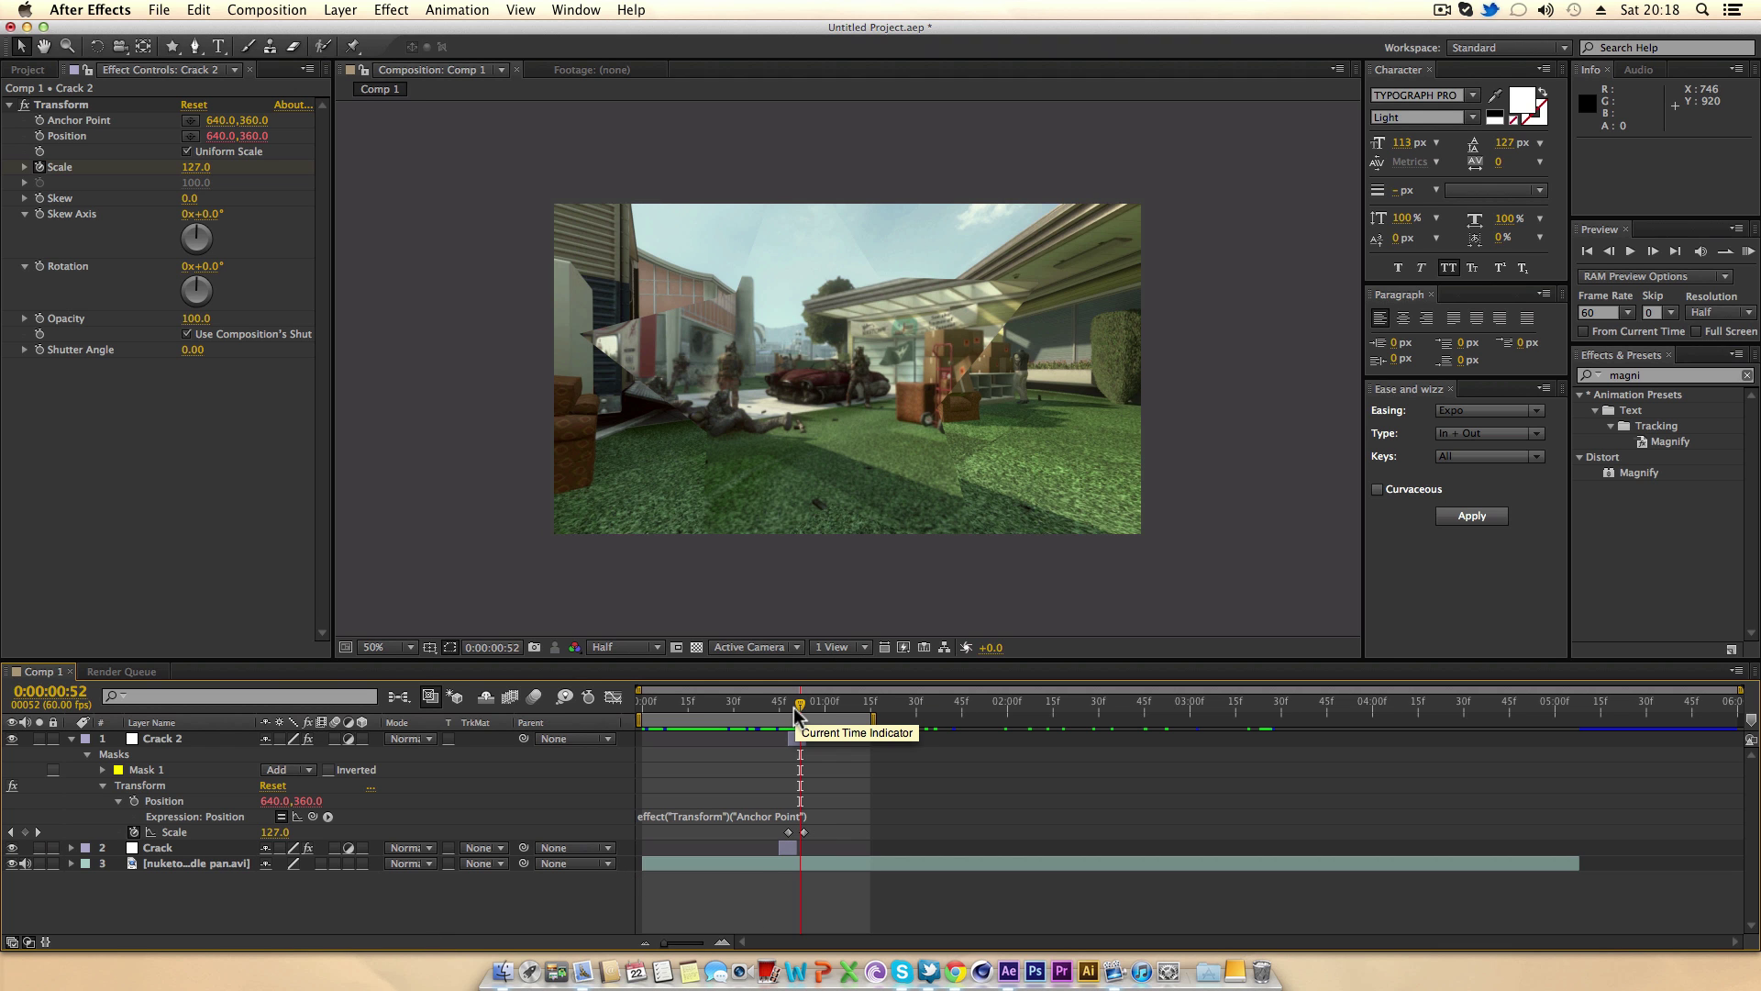
pyautogui.hotkey('alt', 'Left')
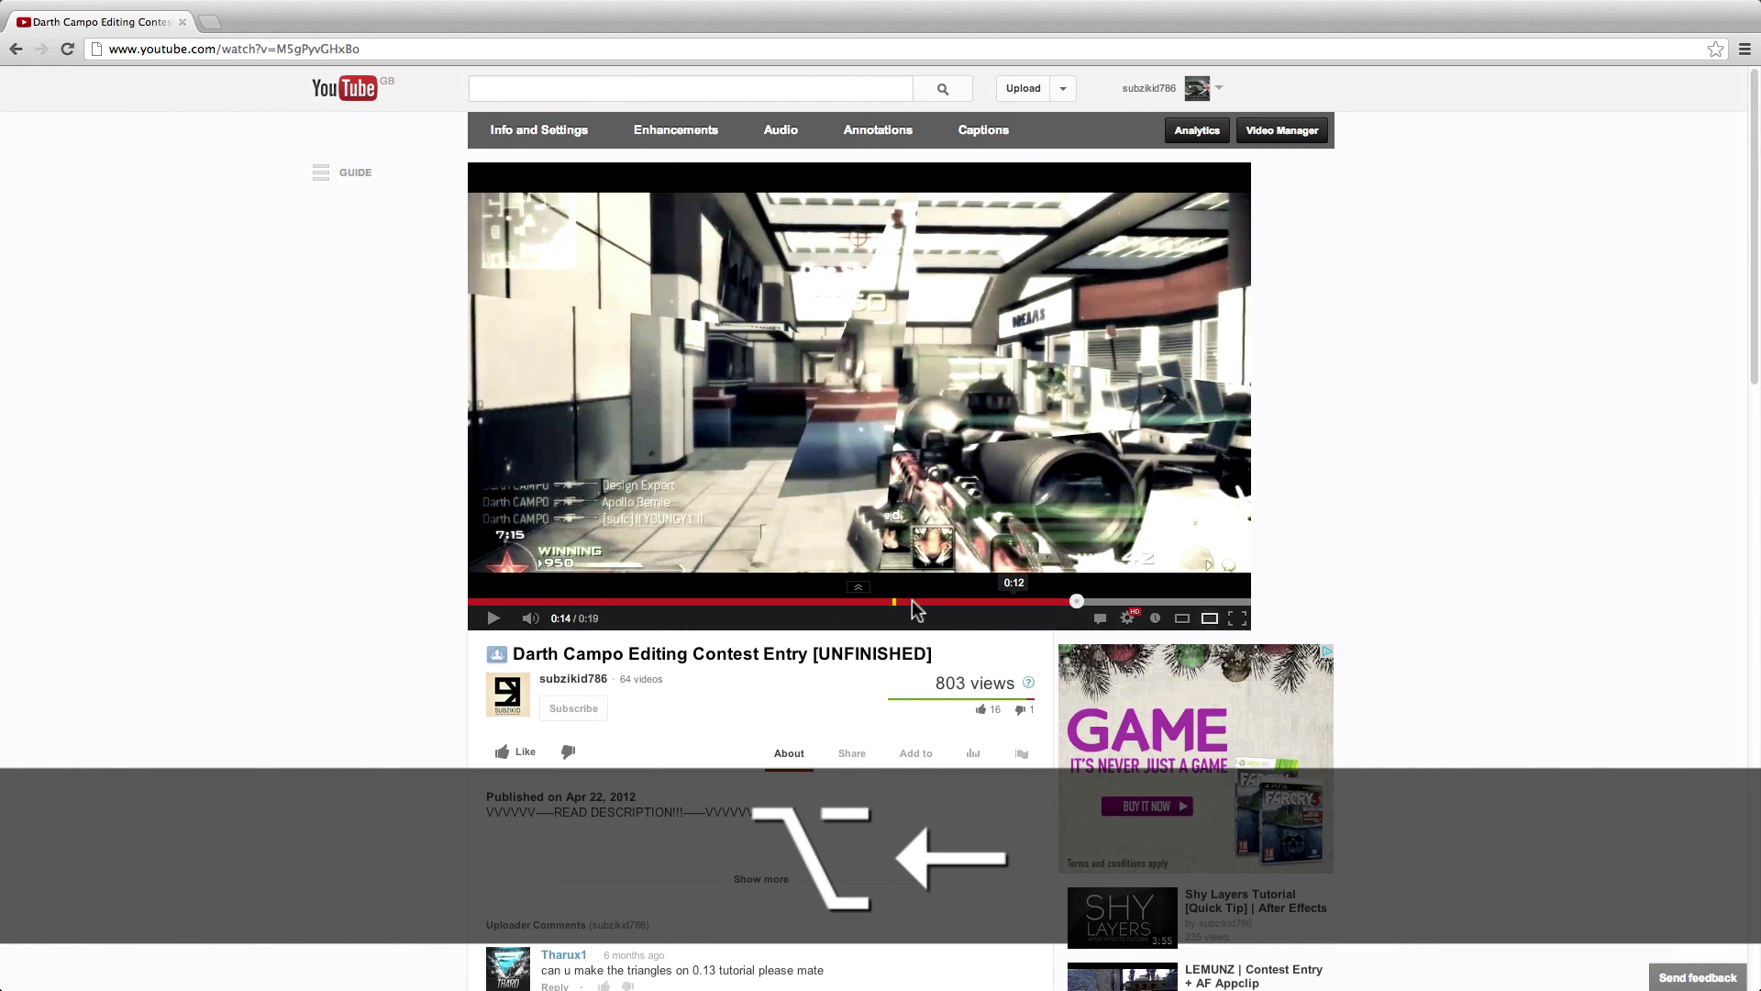
# Play the YouTube example edit, pause it at 0:15, and switch to the desktop.
pyautogui.click(493, 618)
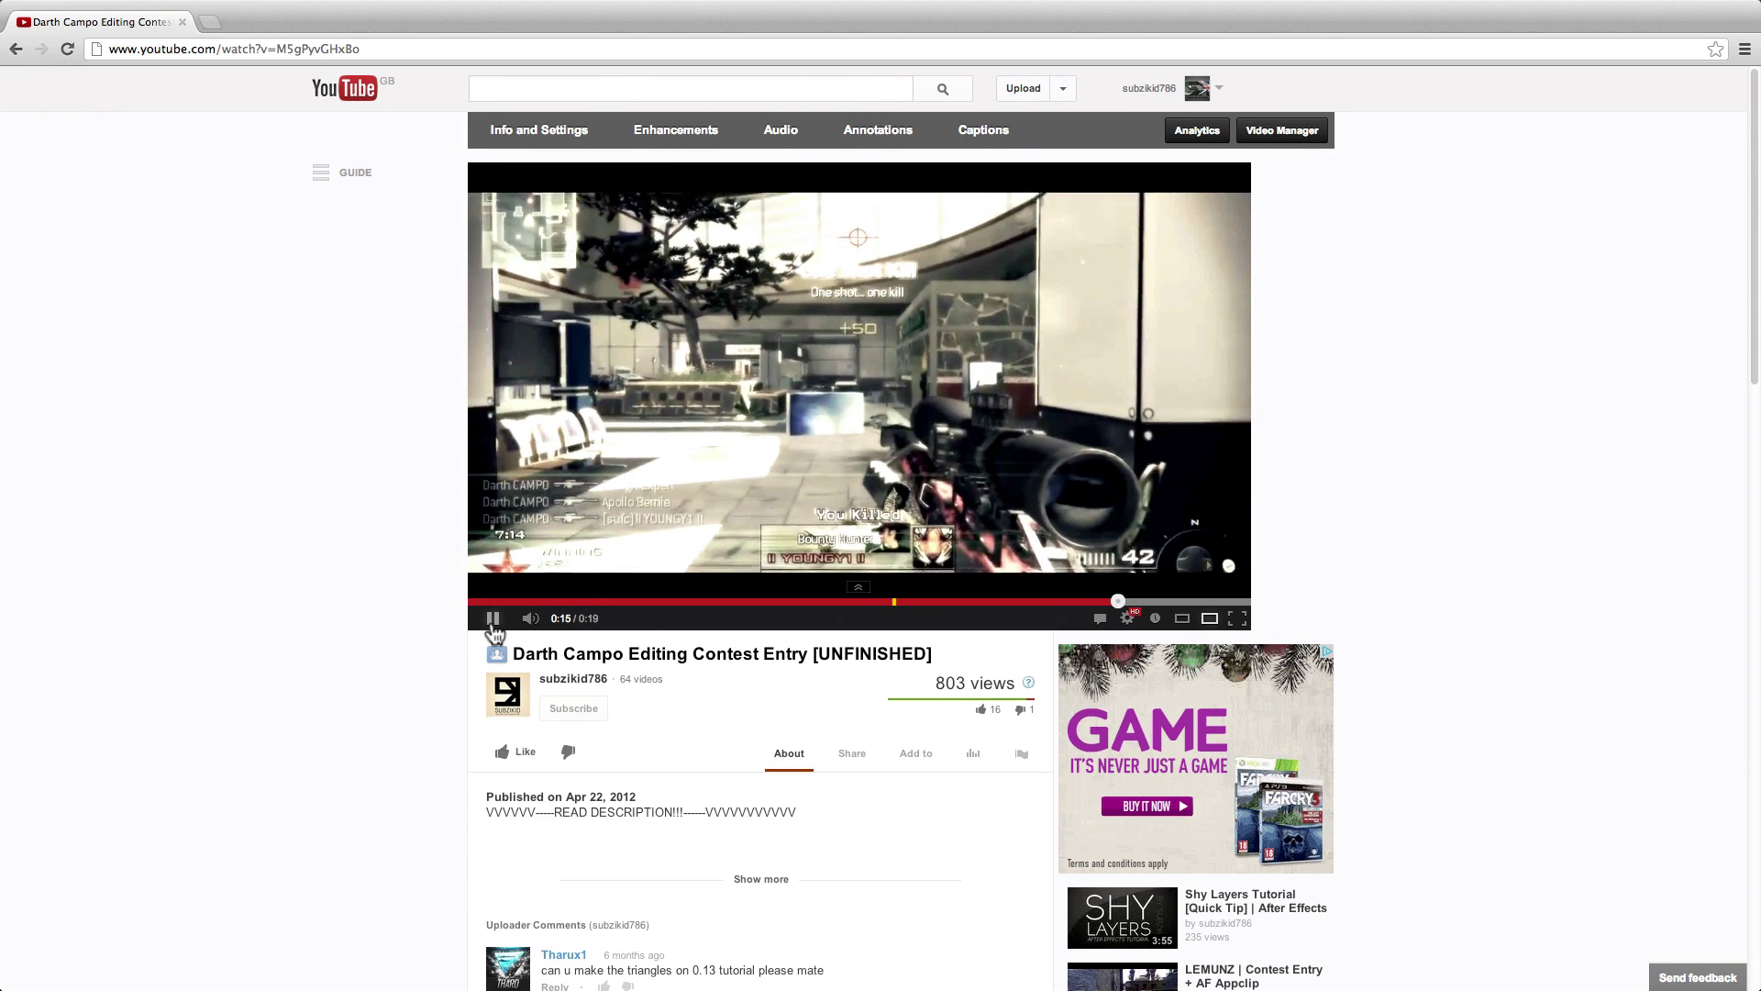
pyautogui.click(493, 620)
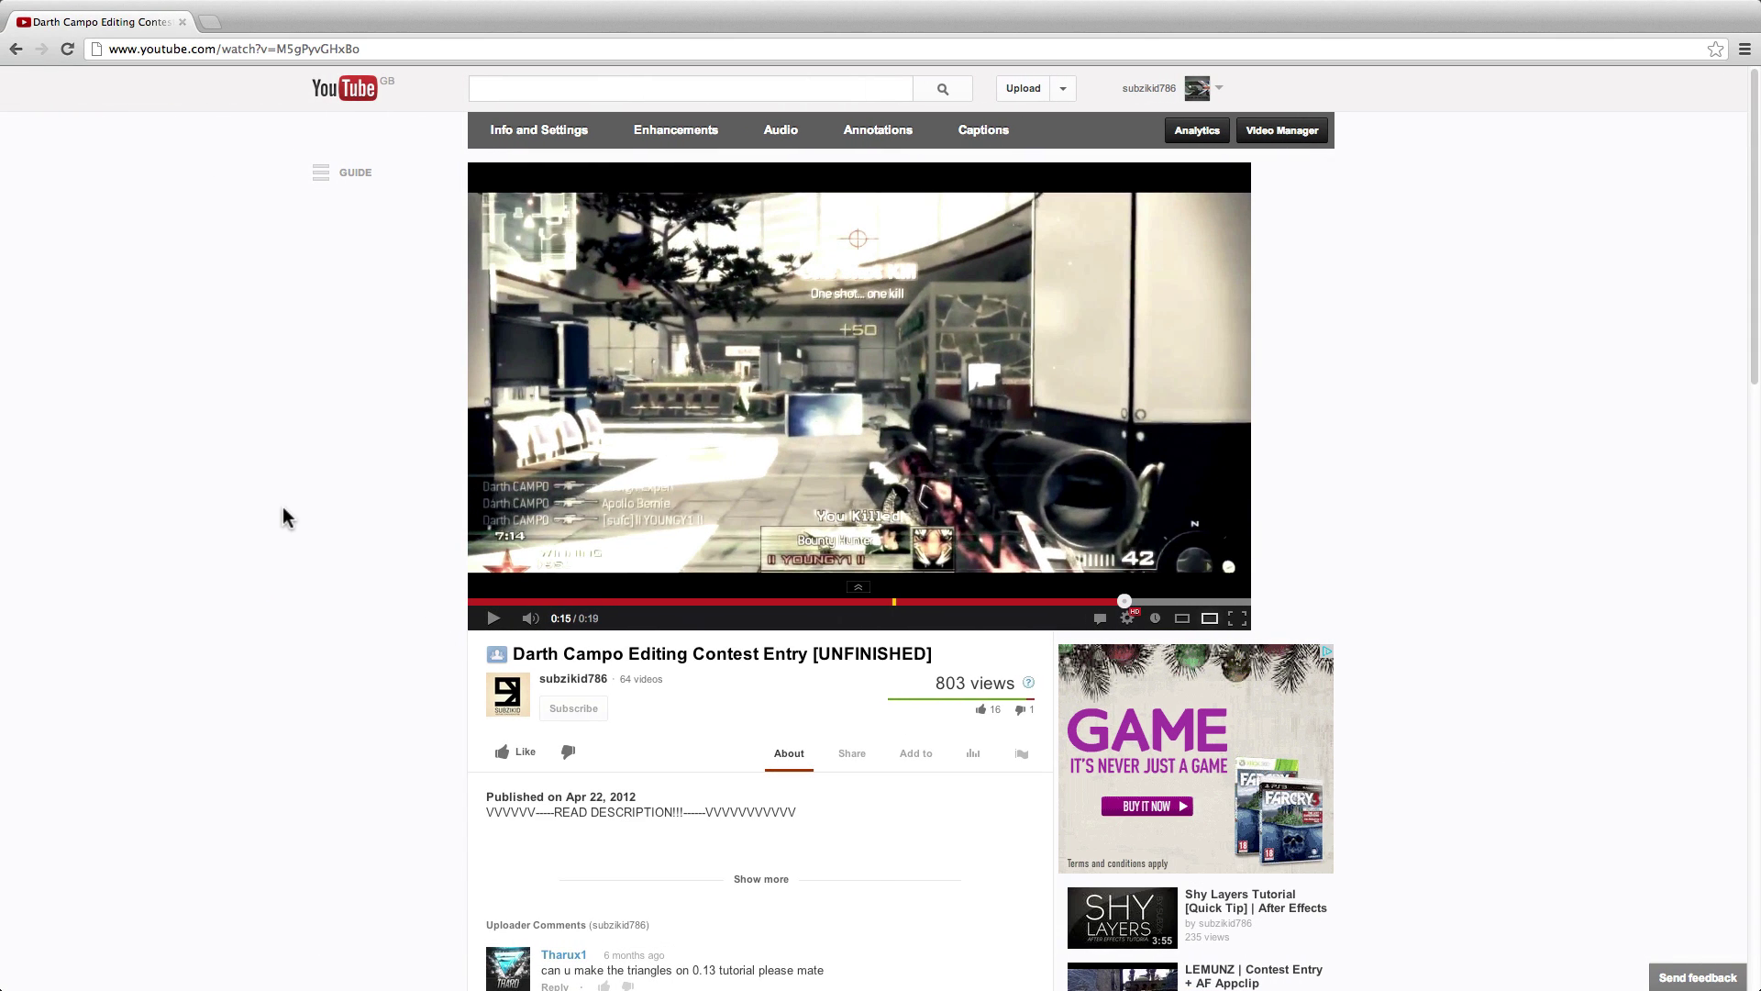
pyautogui.hotkey('alt', 'Left')
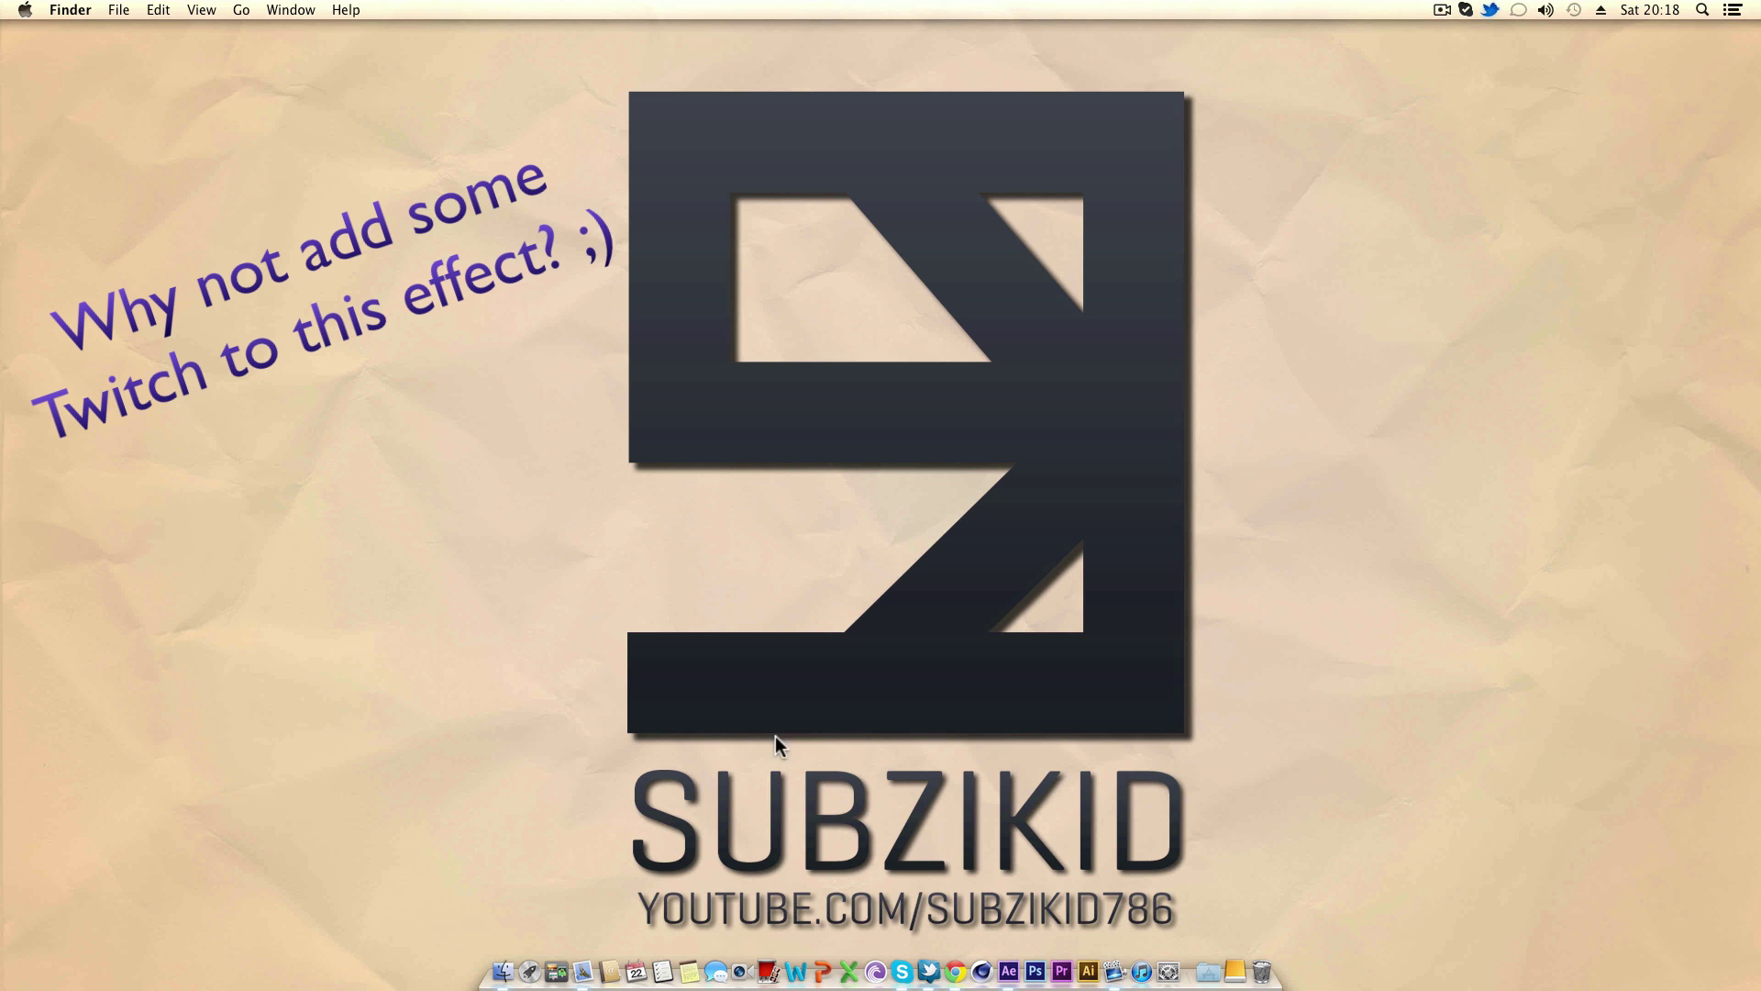
# Open Notes and delete item 12, 'Screen Crack tutorial', from the TUTORIALS TO MAKE list.
pyautogui.click(689, 972)
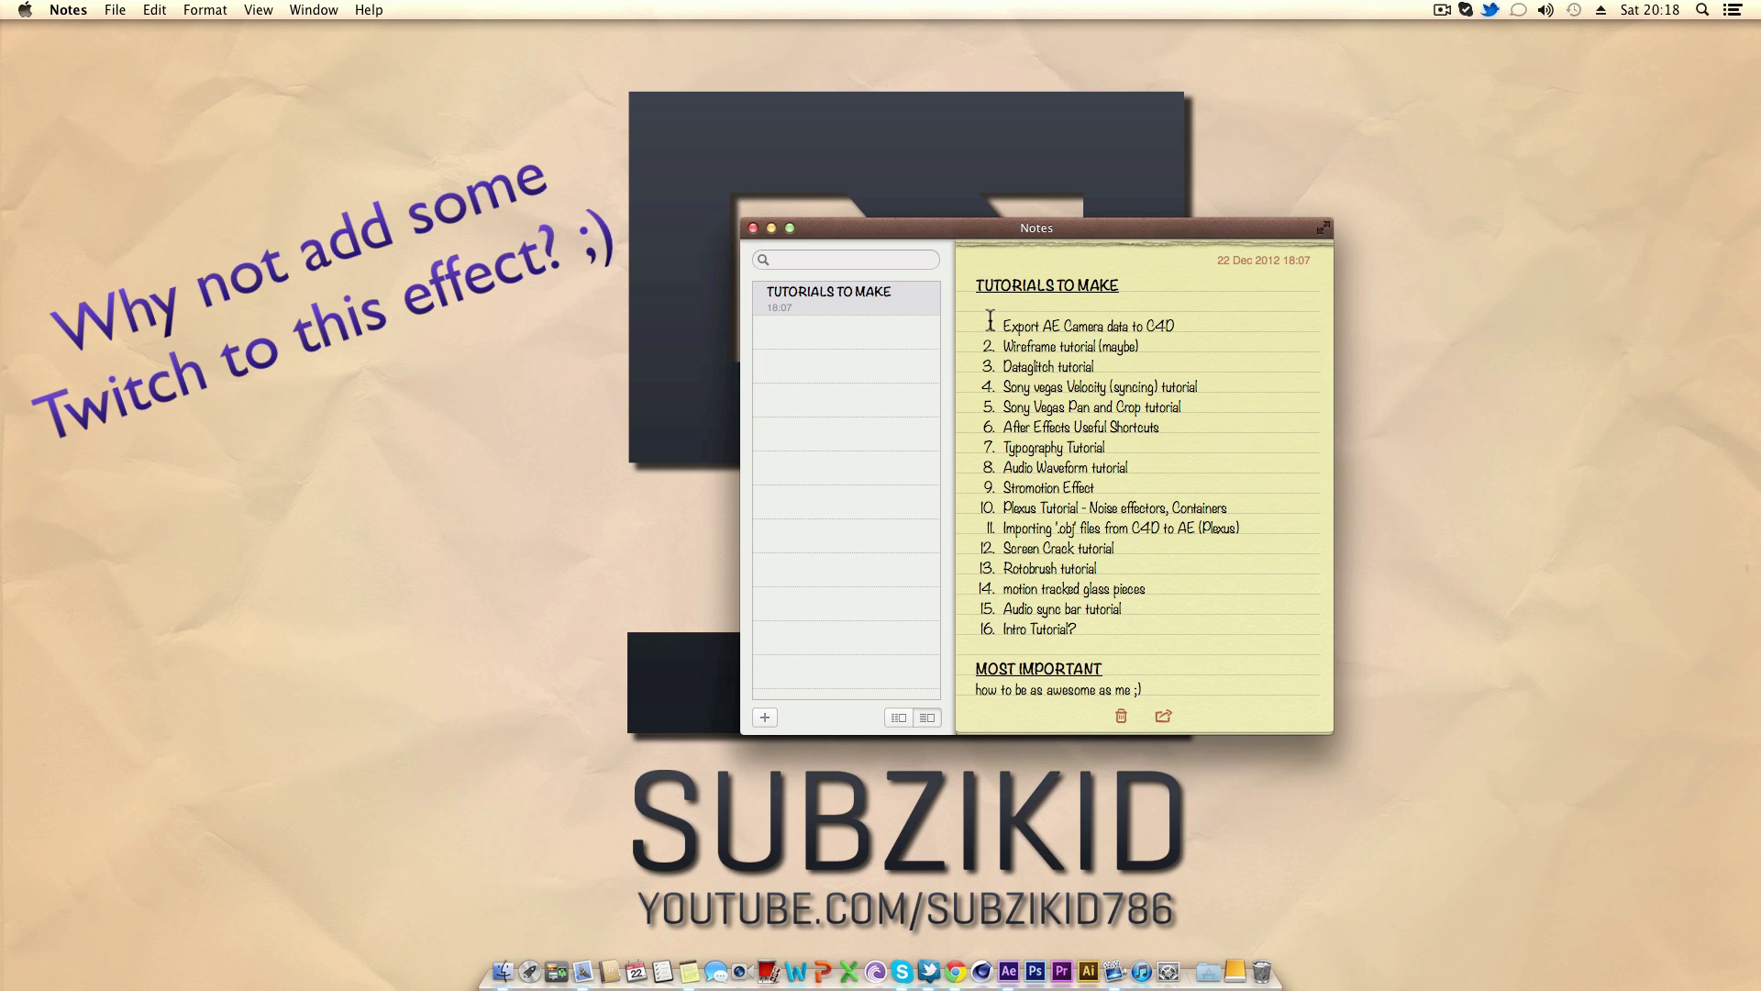
pyautogui.moveTo(992, 321); pyautogui.dragTo(1158, 617)
pyautogui.click(1130, 581)
pyautogui.moveTo(1127, 545); pyautogui.dragTo(932, 550)
pyautogui.press('BackSpace')
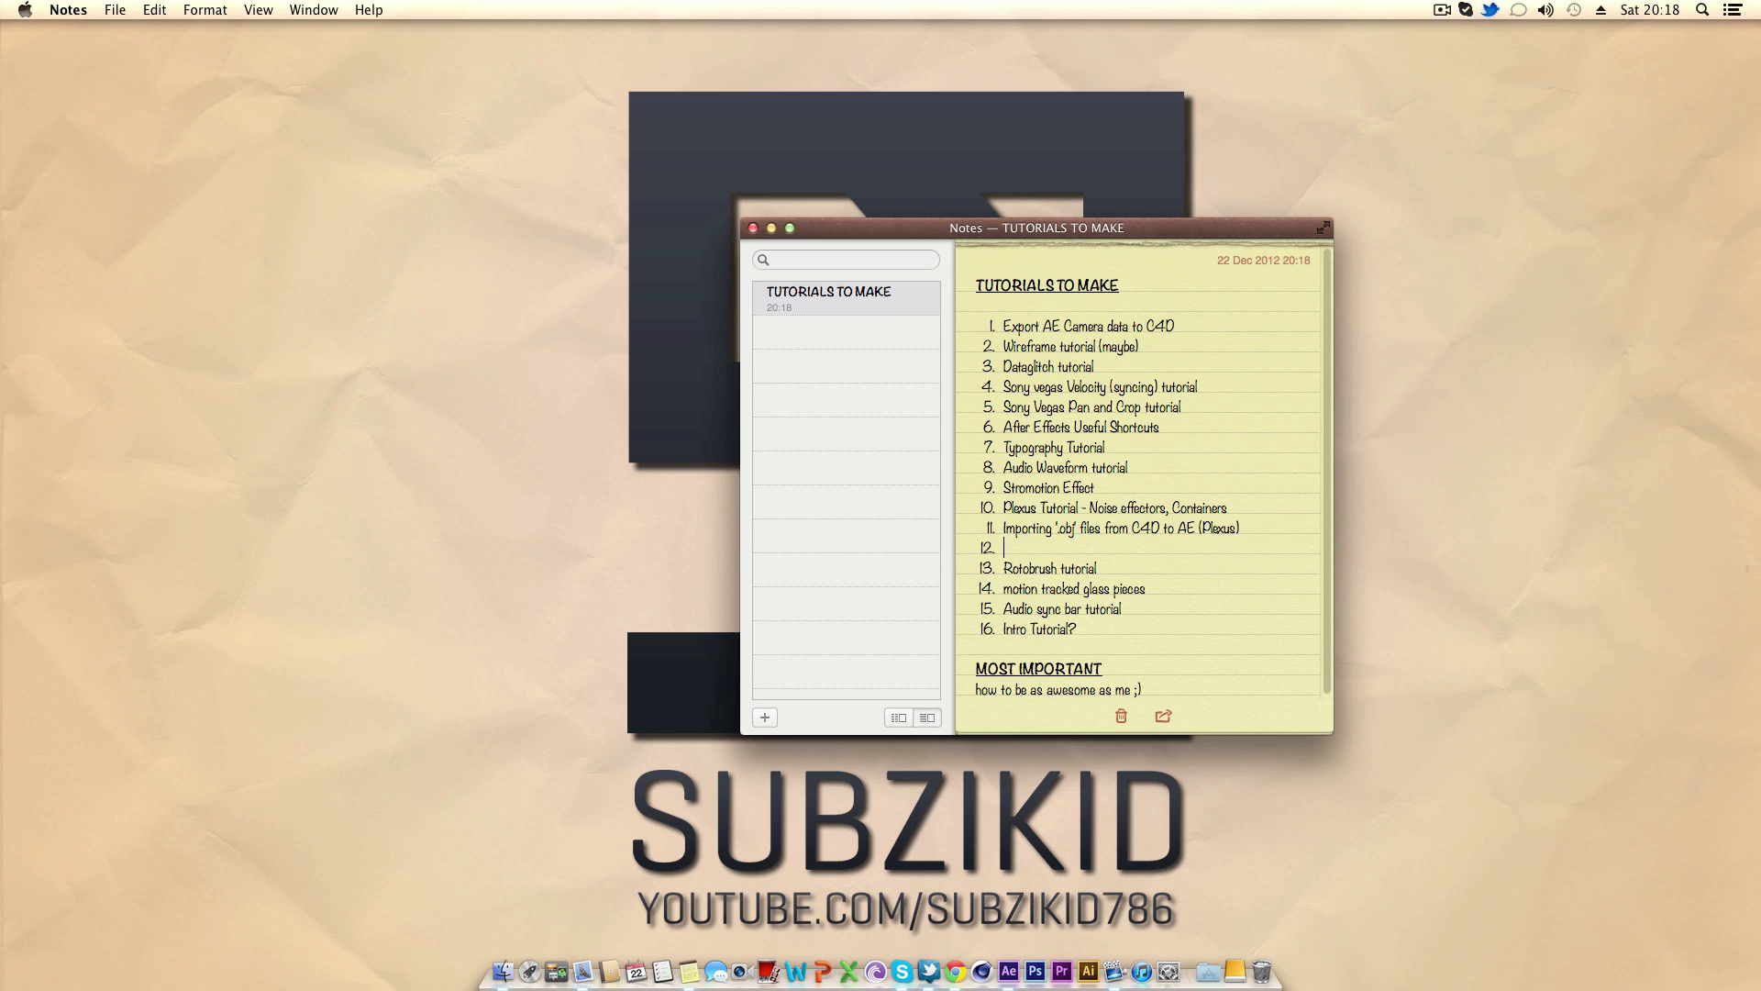
pyautogui.press('BackSpace')
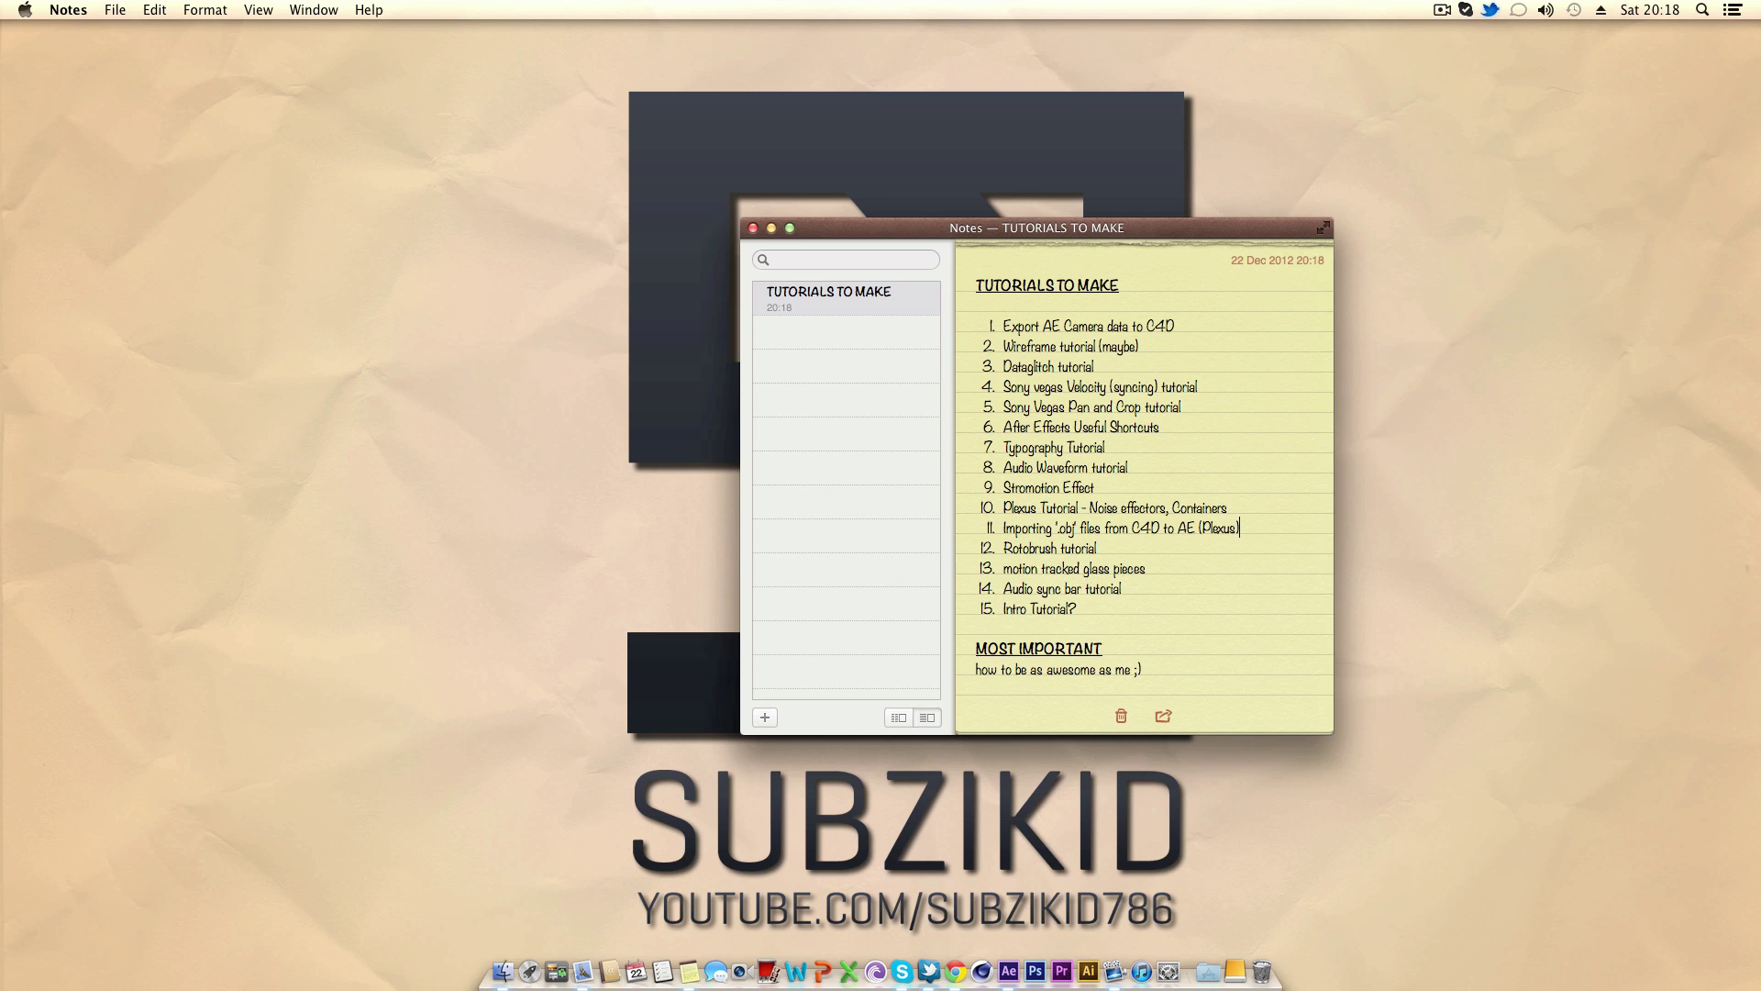
pyautogui.moveTo(1120, 601); pyautogui.dragTo(987, 328)
pyautogui.click(991, 317)
pyautogui.click(1130, 622)
pyautogui.click(969, 326)
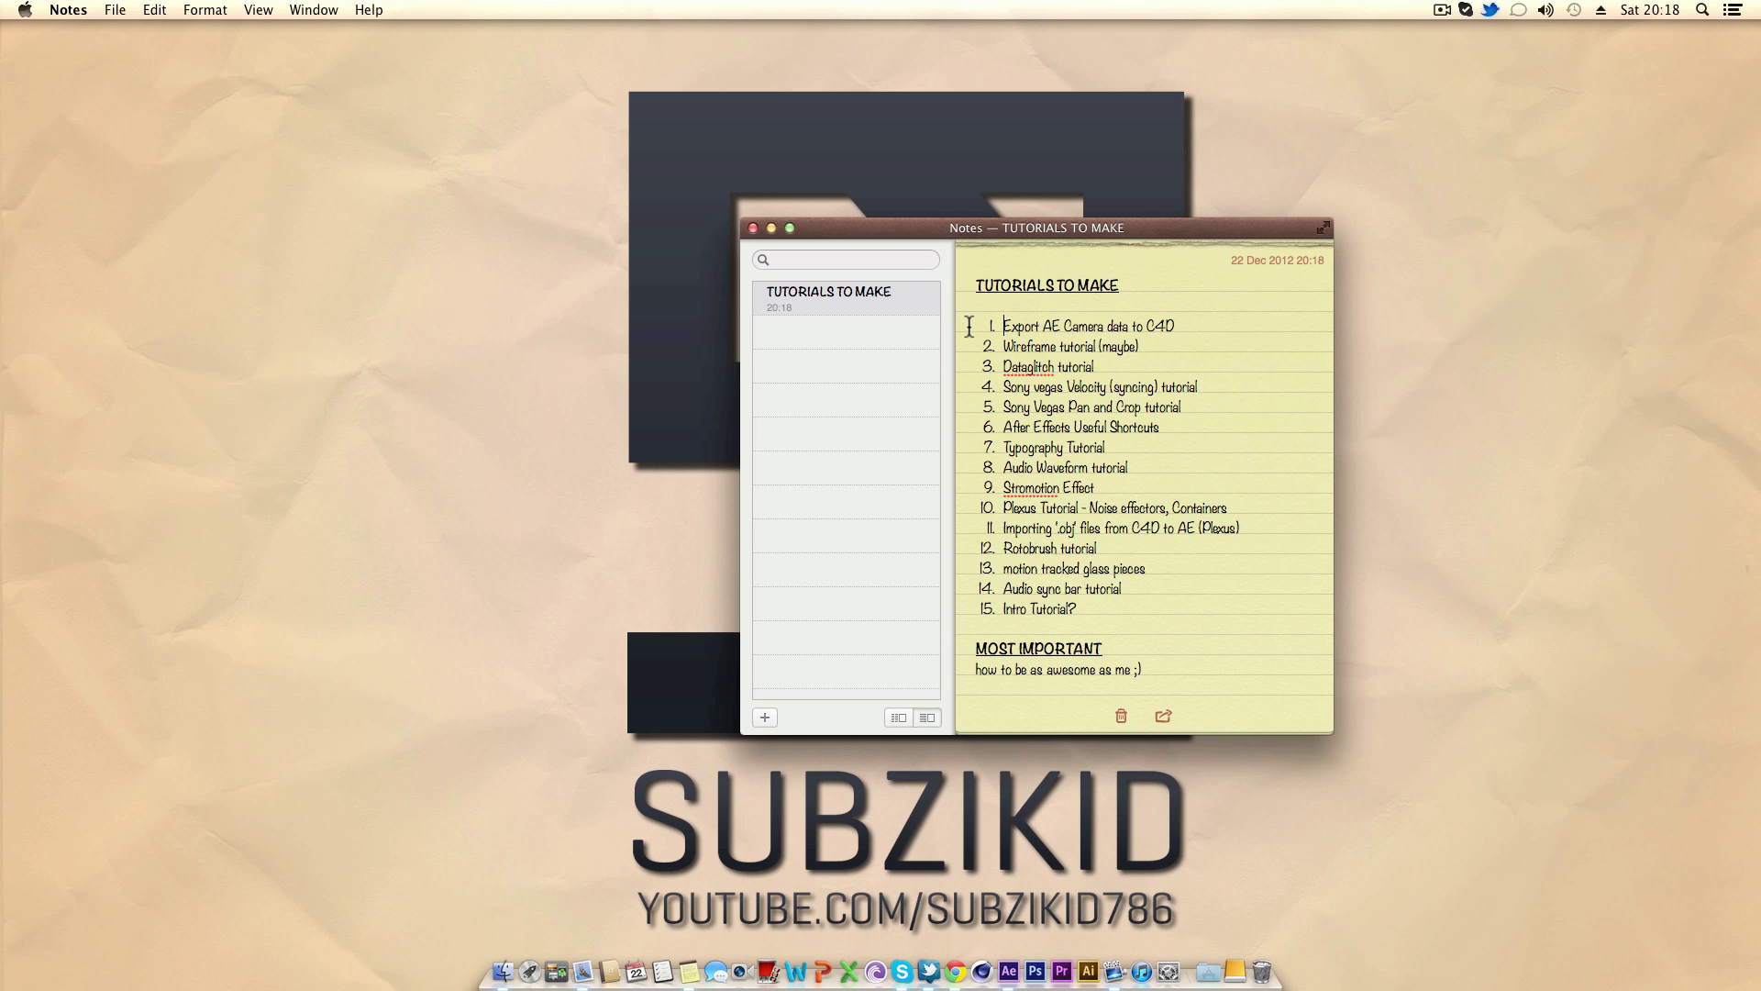